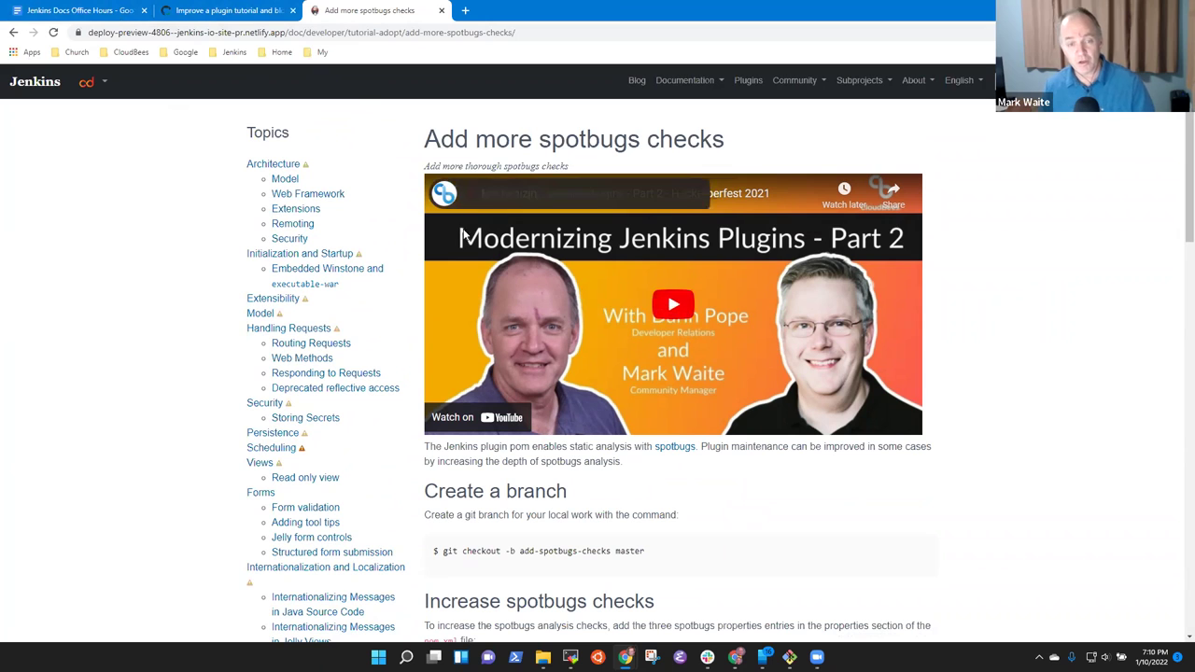
From the PR #4806 tab, open pull request #4701 via the repository's pull request list.
left_click(245, 16)
scroll(370, 276, "up", 15)
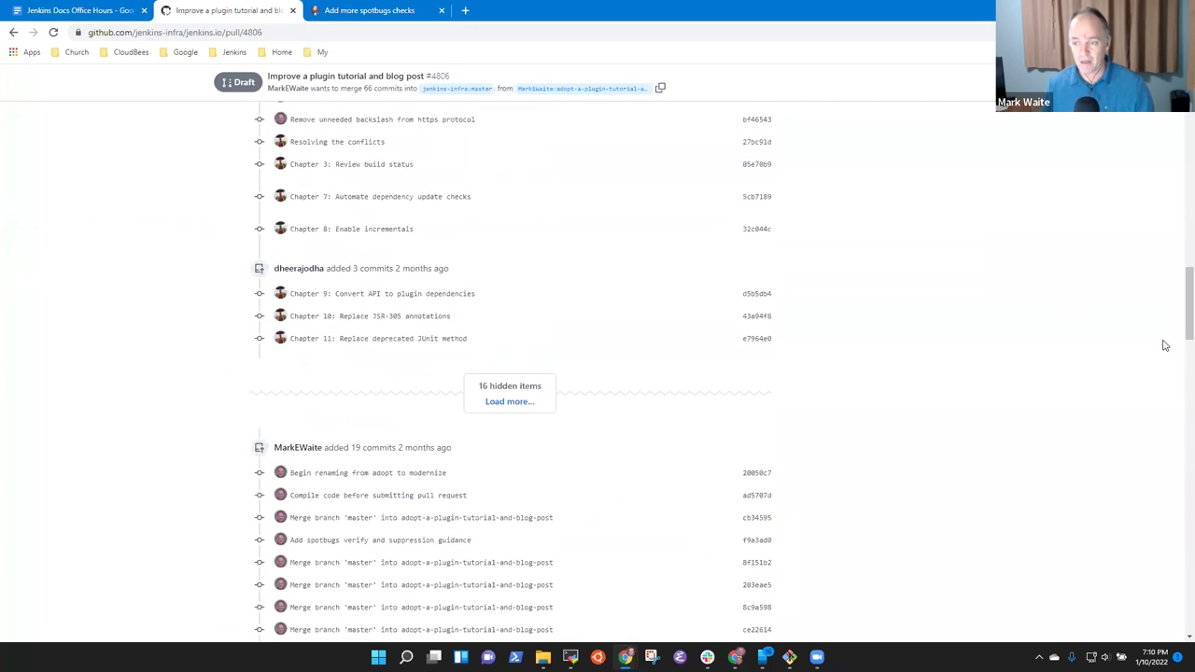
scroll(389, 221, "up", 20)
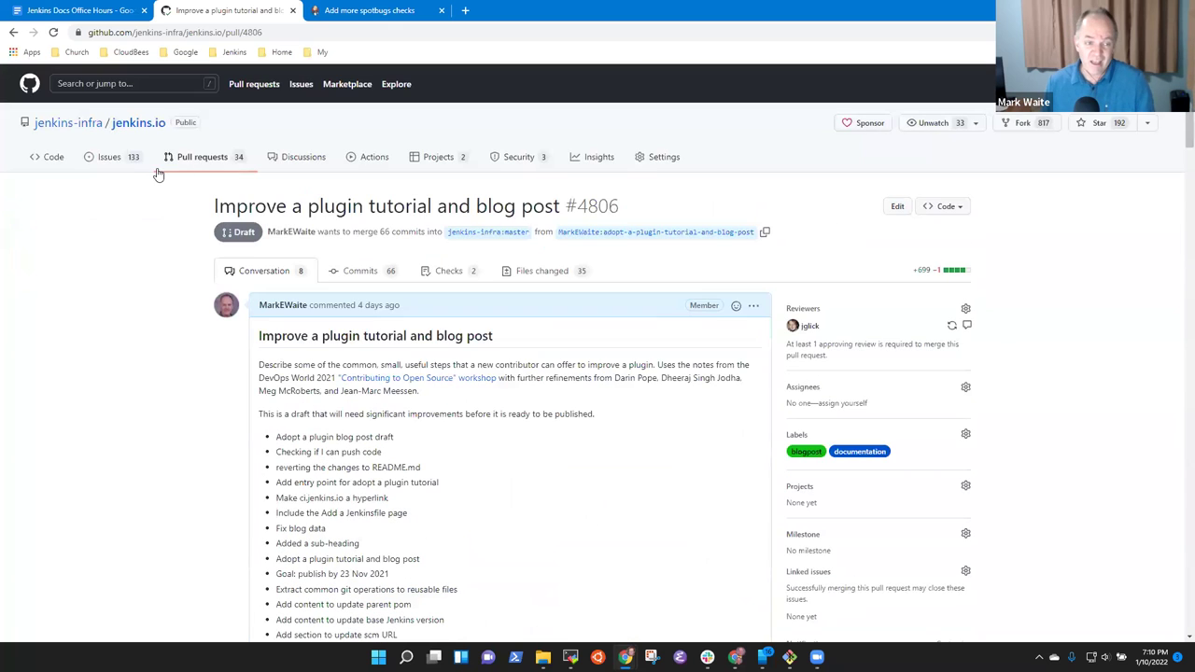
left_click(188, 158)
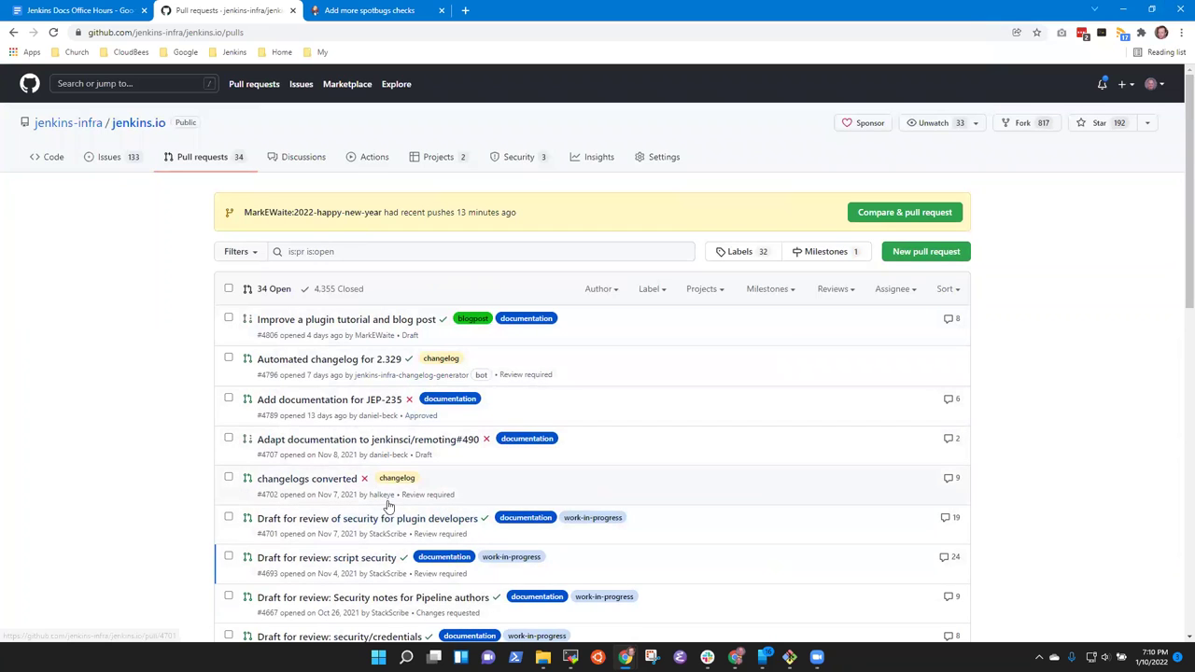
left_click(339, 527)
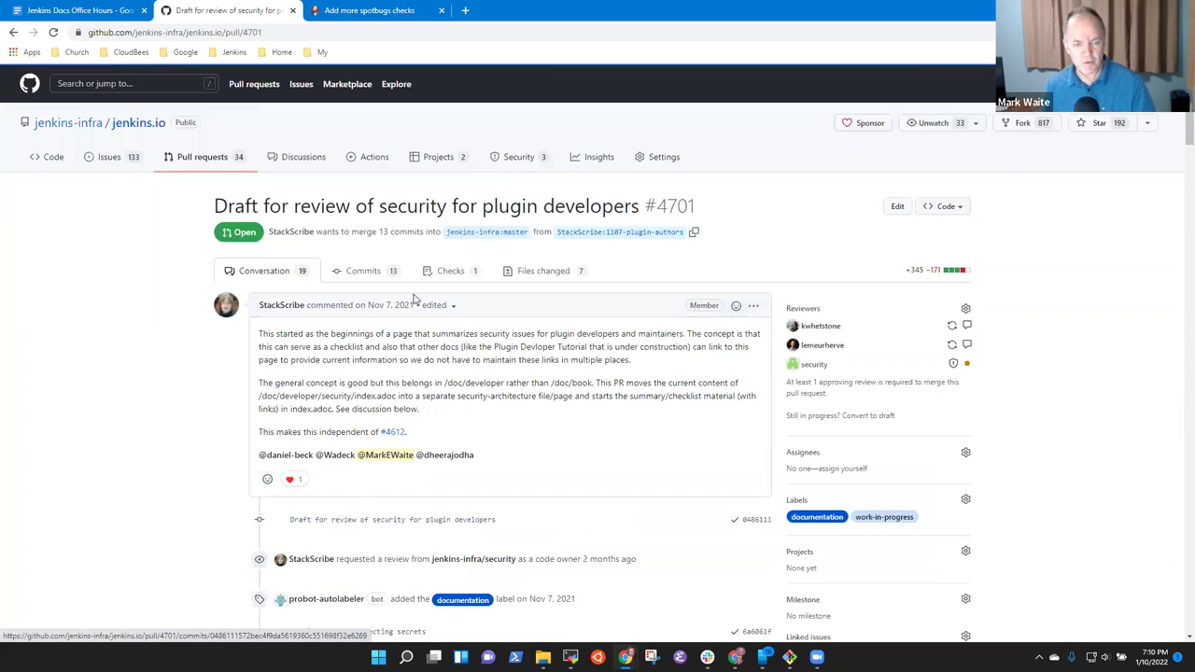
Glance at #4701's changed files, then scroll through its conversation and review suggestions.
left_click(545, 270)
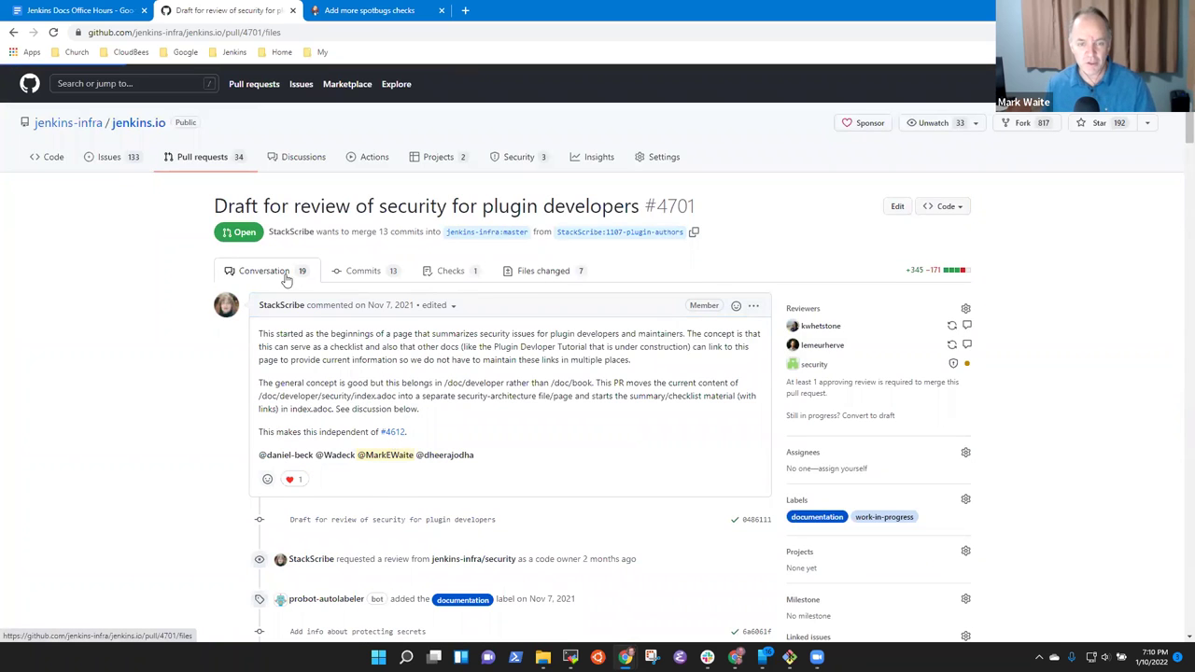
left_click(262, 274)
left_click_drag(1190, 129, 1190, 598)
scroll(611, 371, "up", 6)
scroll(610, 372, "down", 5)
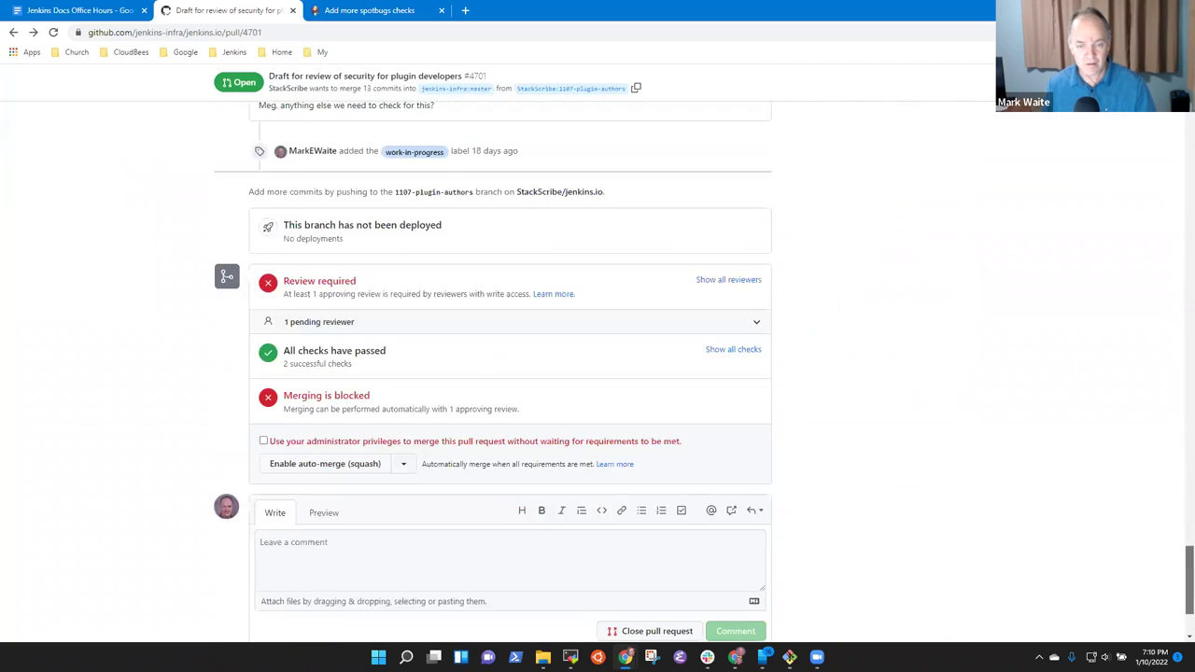
scroll(611, 372, "up", 15)
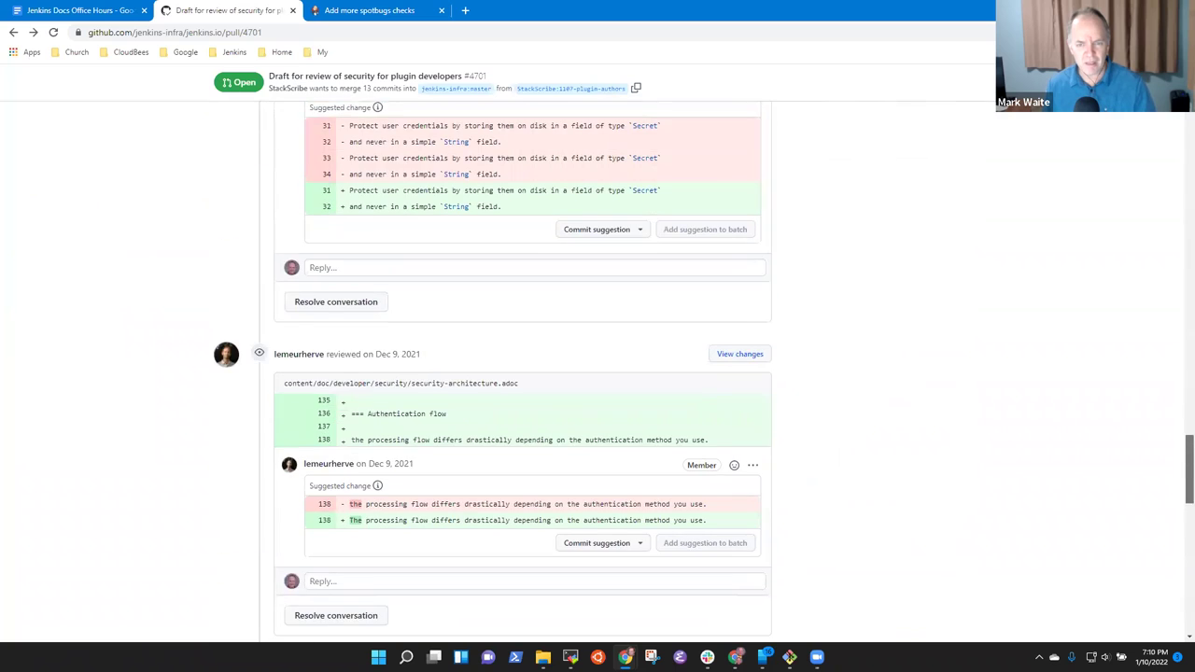
scroll(611, 372, "up", 15)
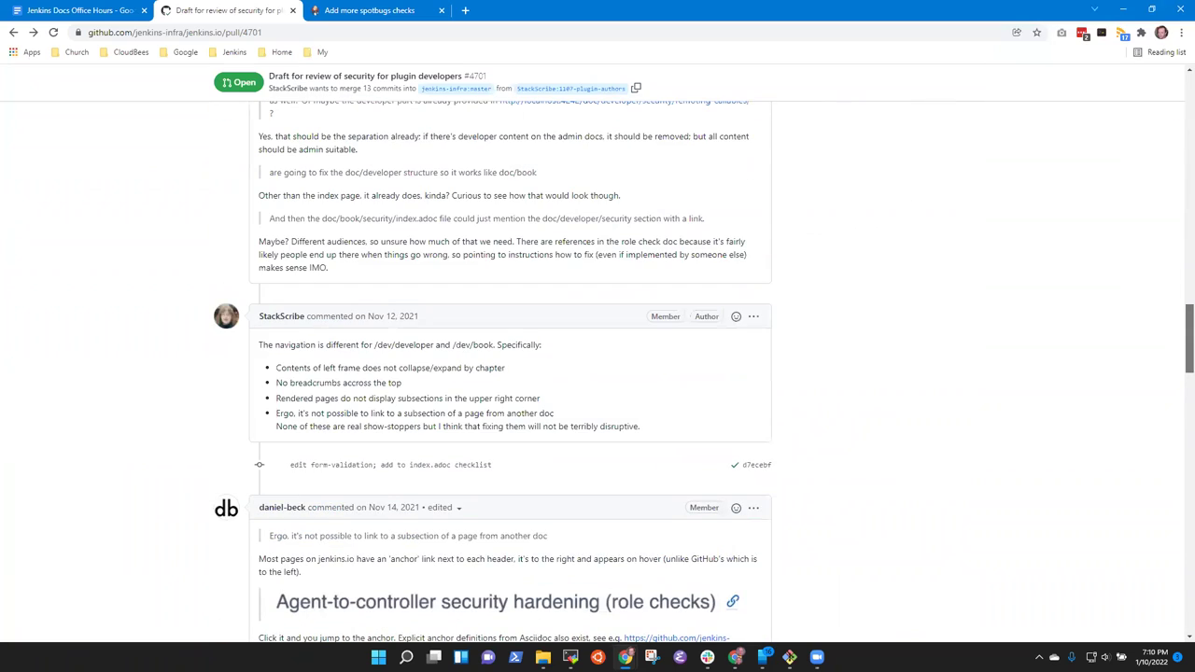
scroll(666, 189, "up", 15)
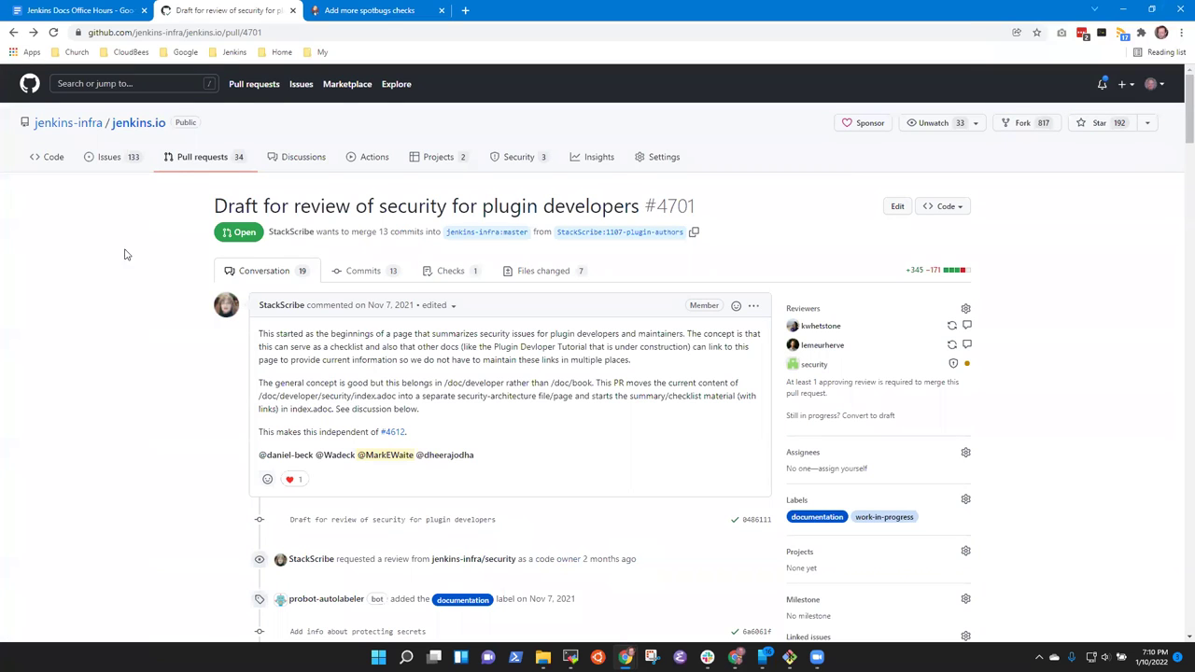
Open the agenda's pull/4789 link in a new GitHub tab.
left_click(47, 11)
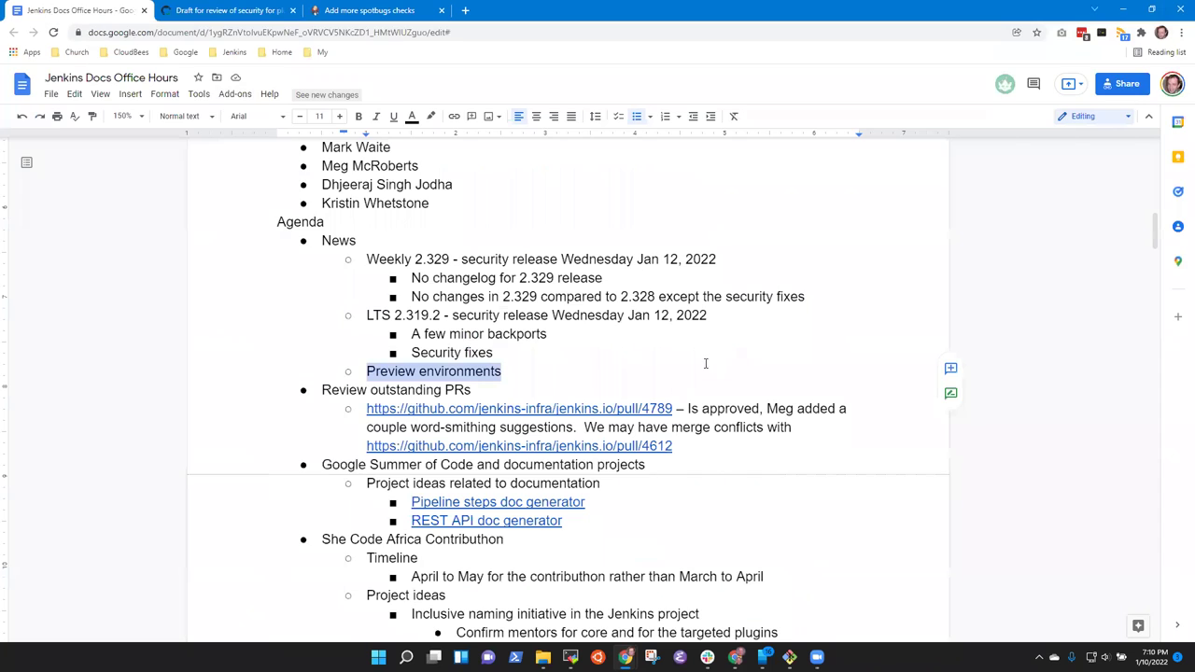
left_click(598, 408)
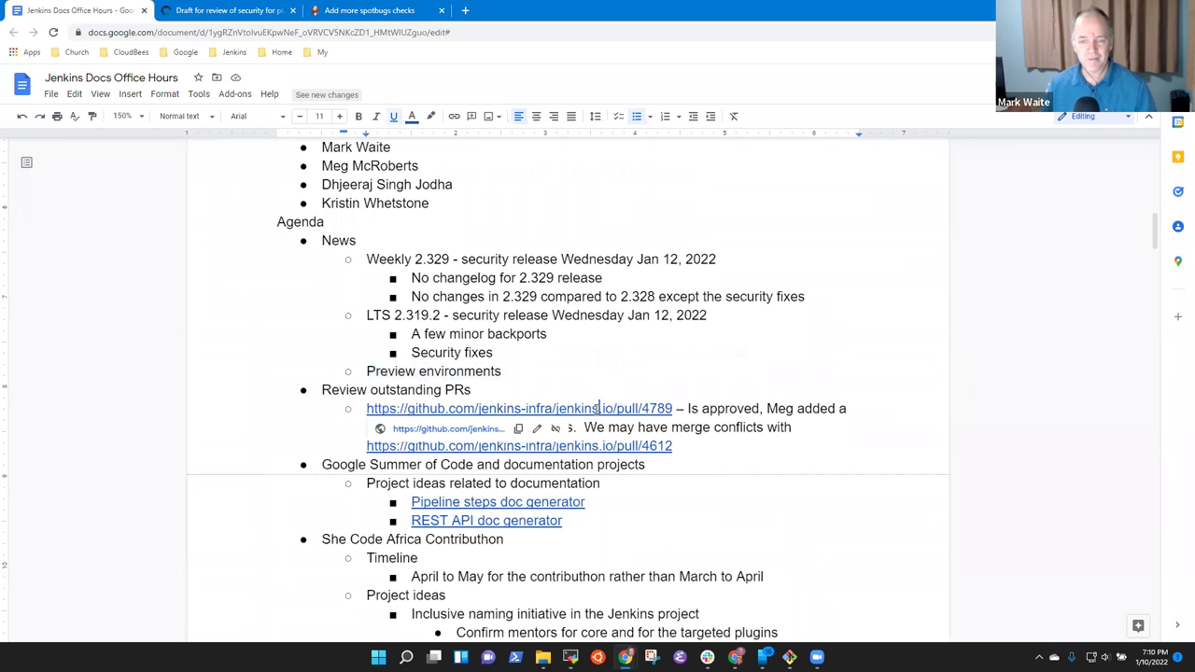
left_click(472, 432)
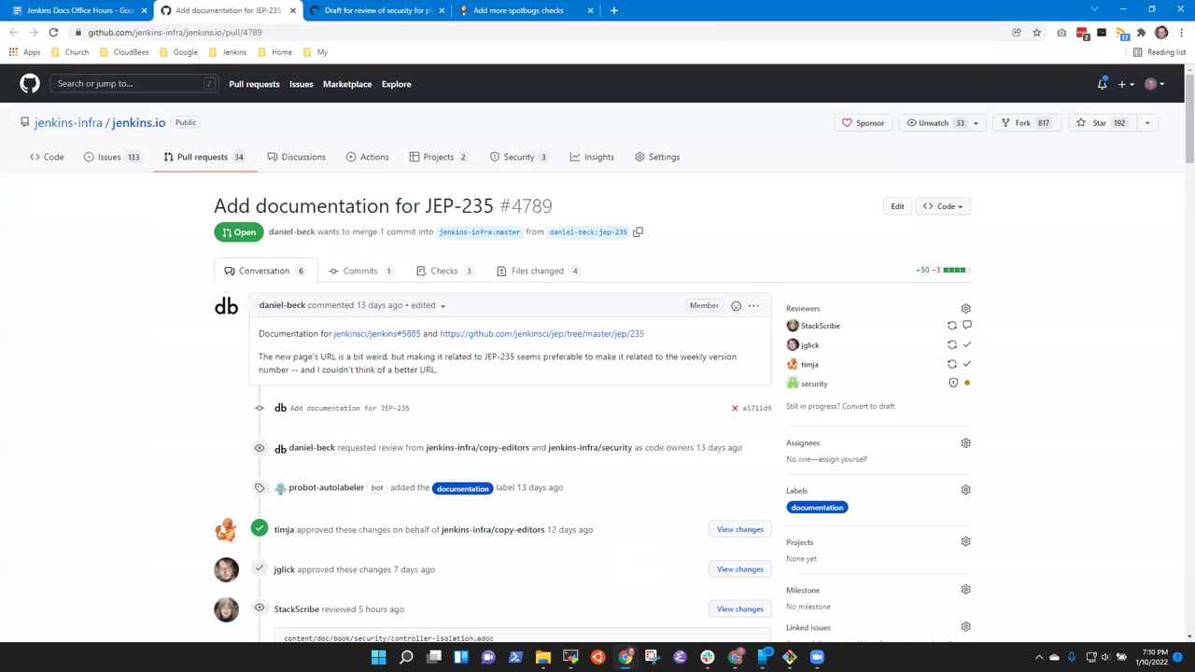
left_click_drag(1188, 164, 1188, 434)
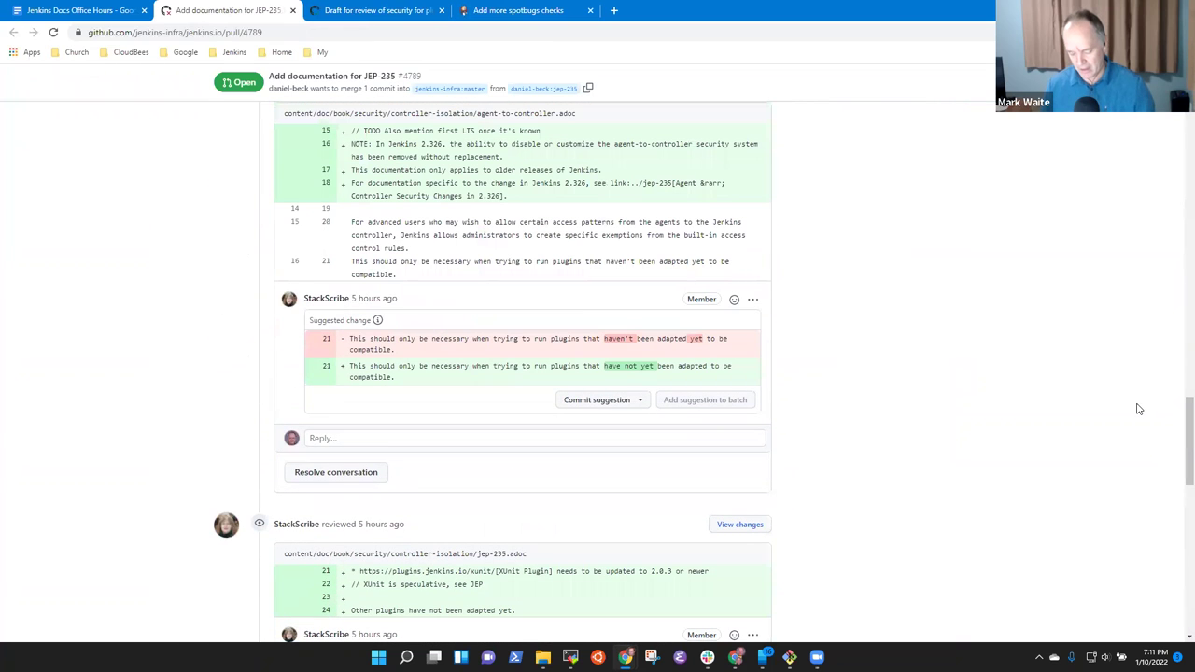
Search the page for 'deployment' and open the failing Jenkins check's details.
key("ctrl+f")
type("deploy")
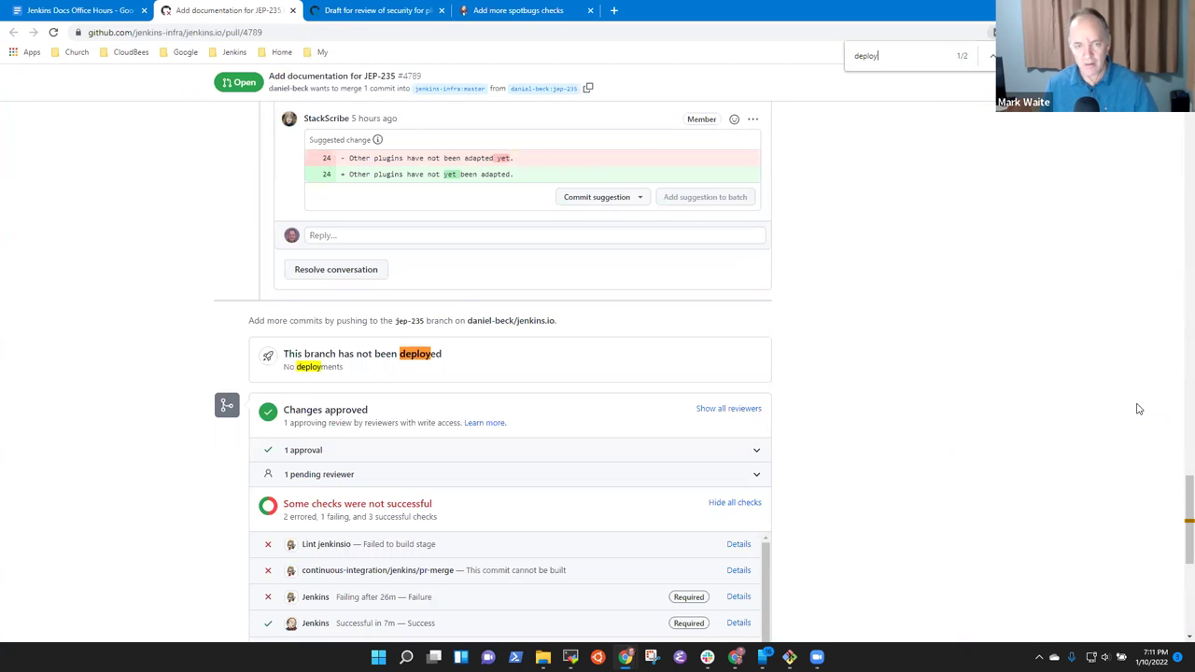
type("m,ent")
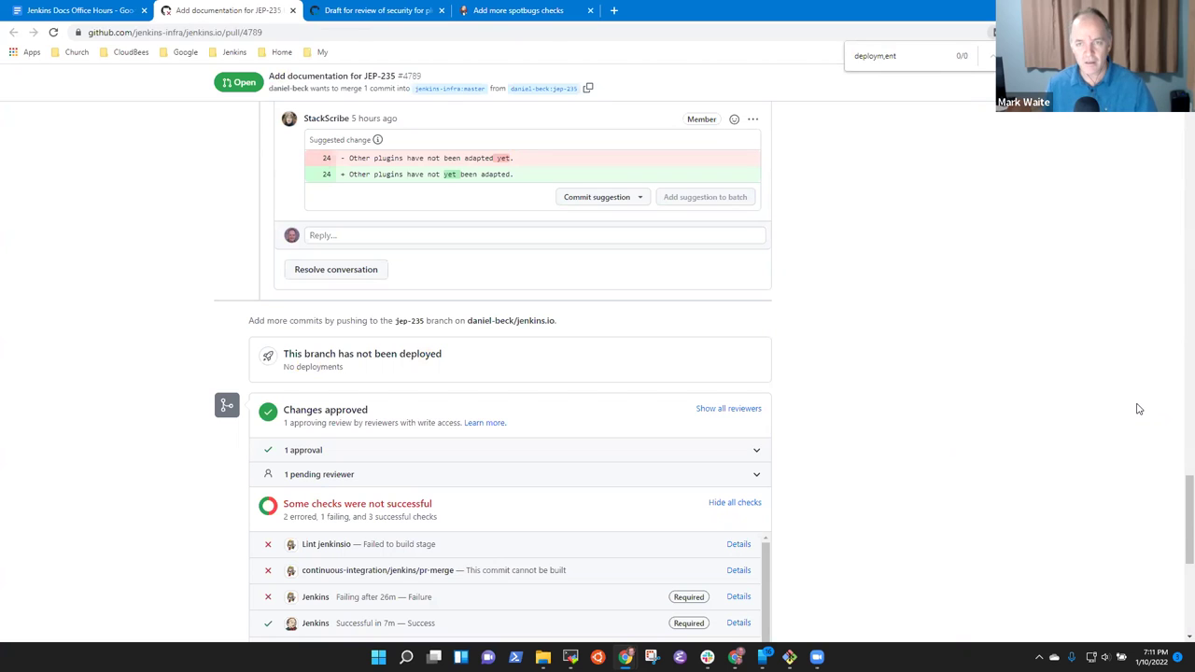
key("BackSpace")
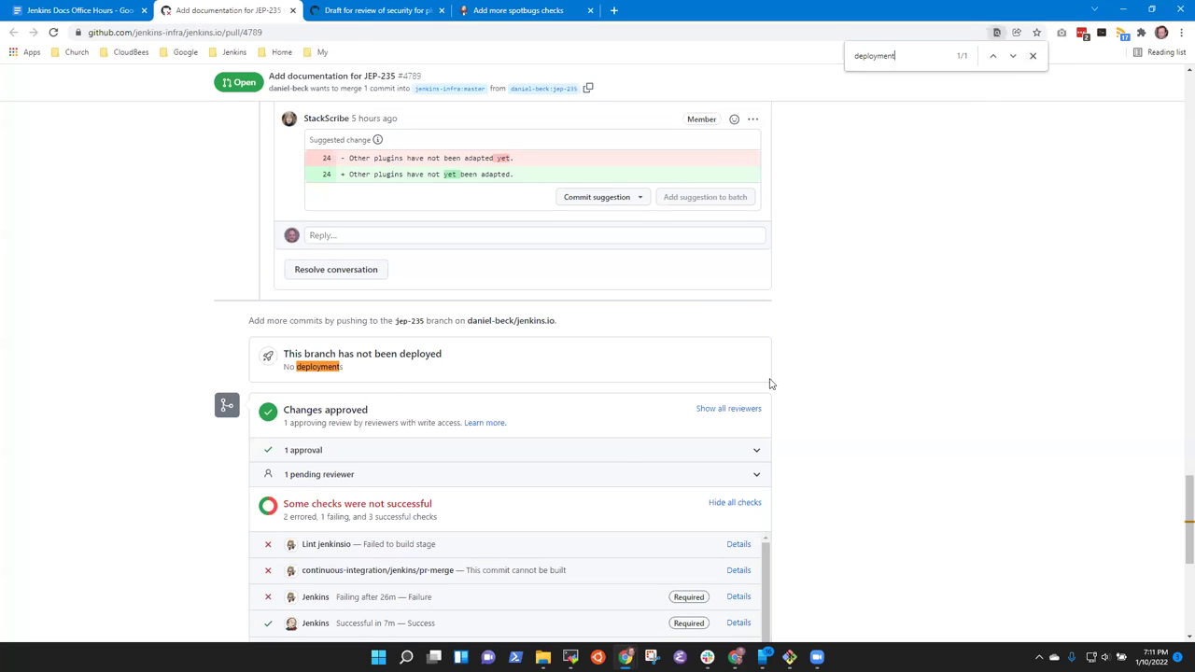
scroll(315, 534, "down", 2)
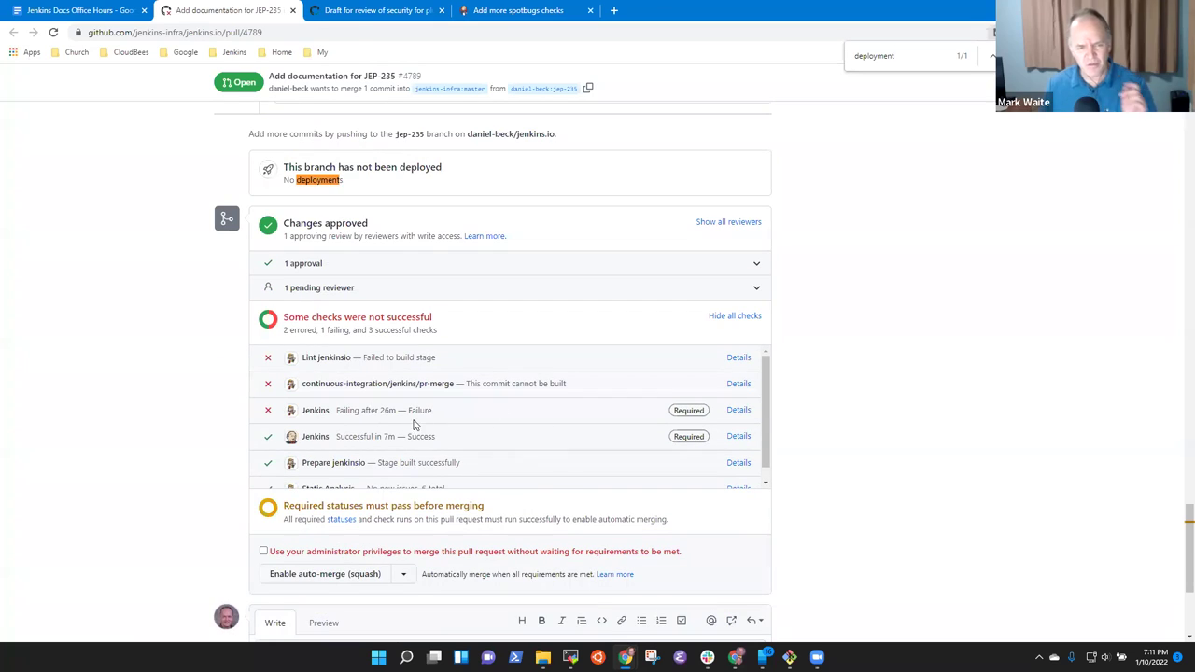
left_click(739, 410)
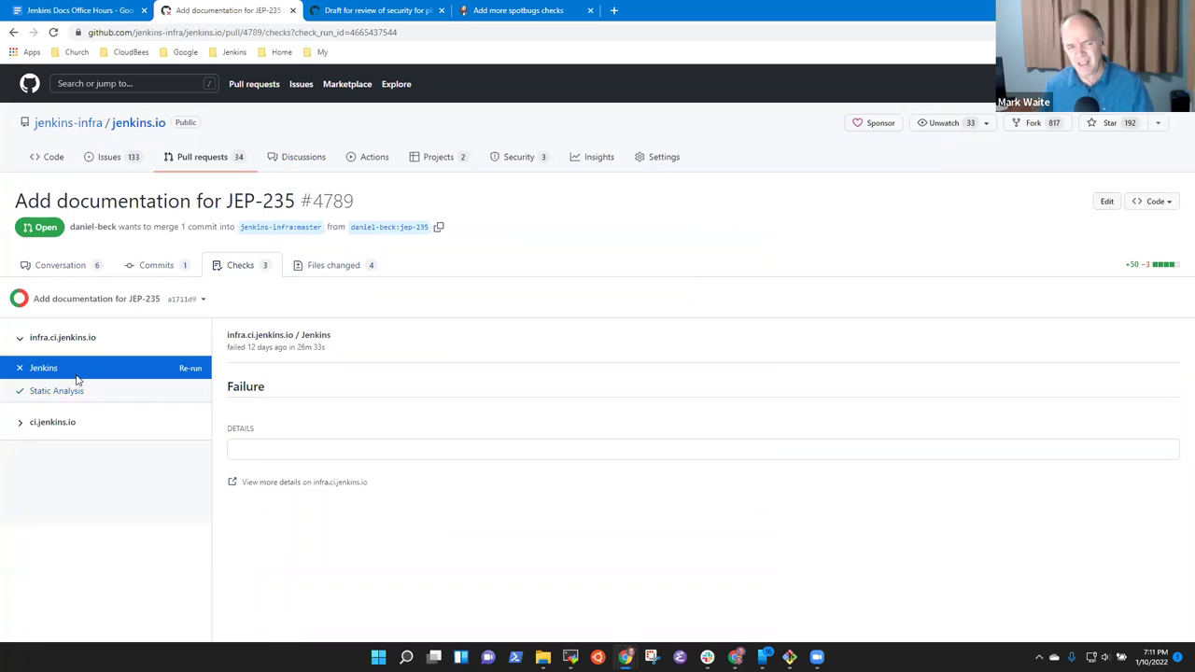
Expand the ci.jenkins.io check and open its build details on ci.jenkins.io.
left_click(69, 429)
left_click(48, 457)
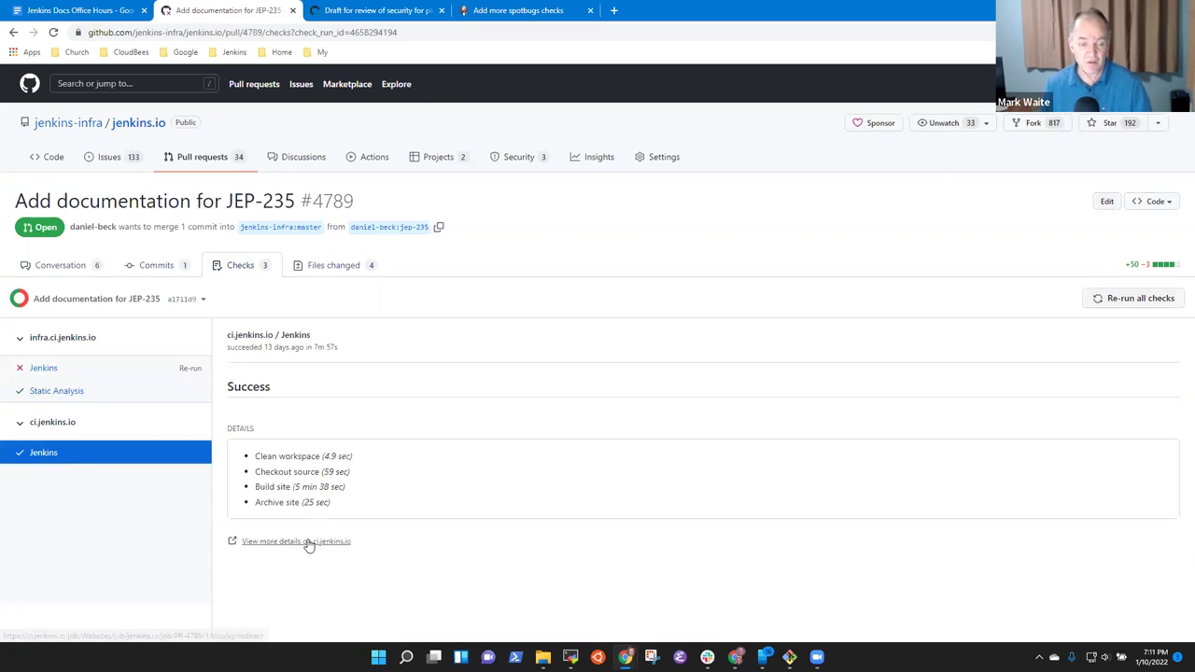
left_click(309, 544)
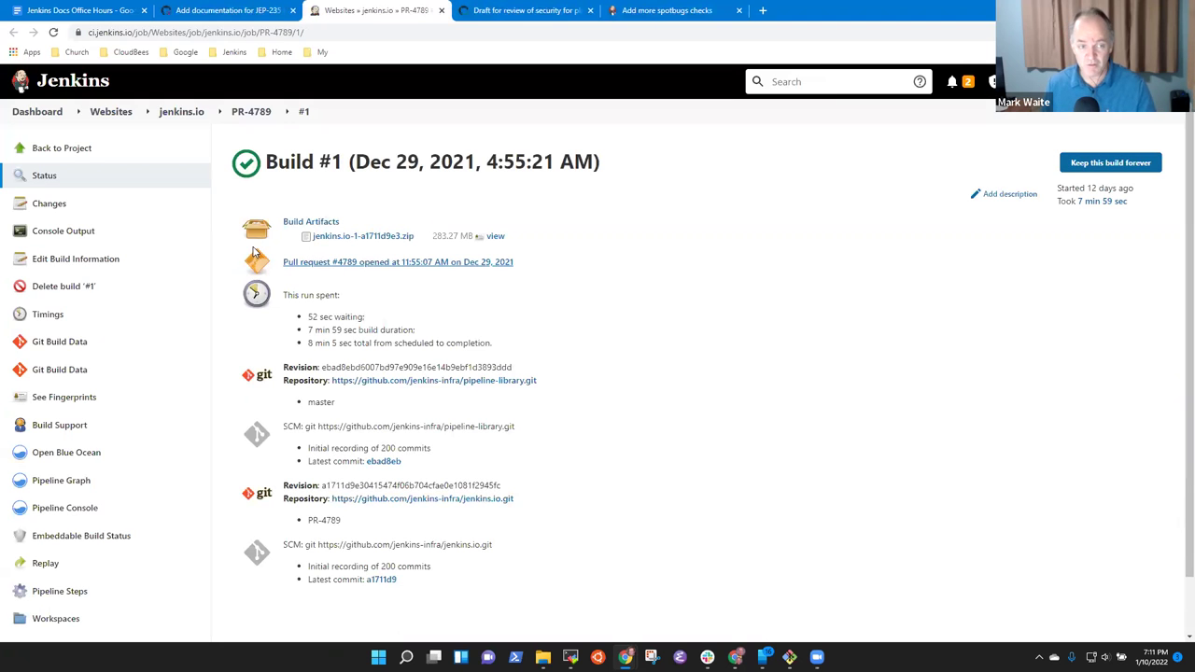
Trigger build #2 of the PR-4789 job, confirm it, and return to the agenda.
left_click(277, 112)
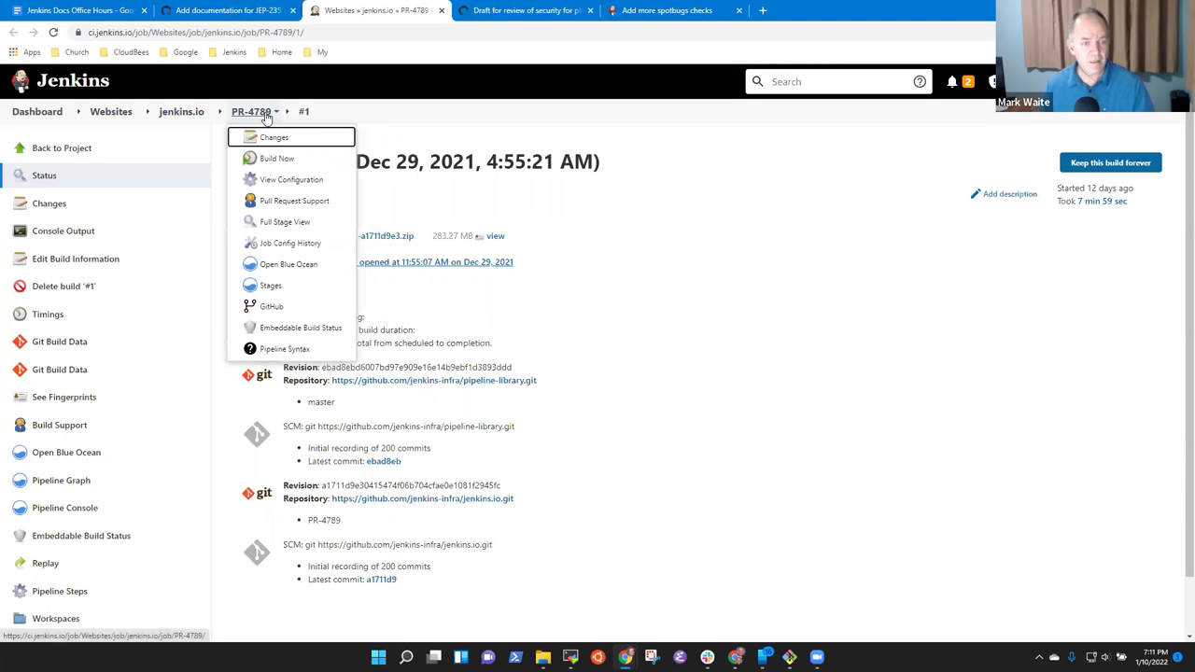
left_click(253, 112)
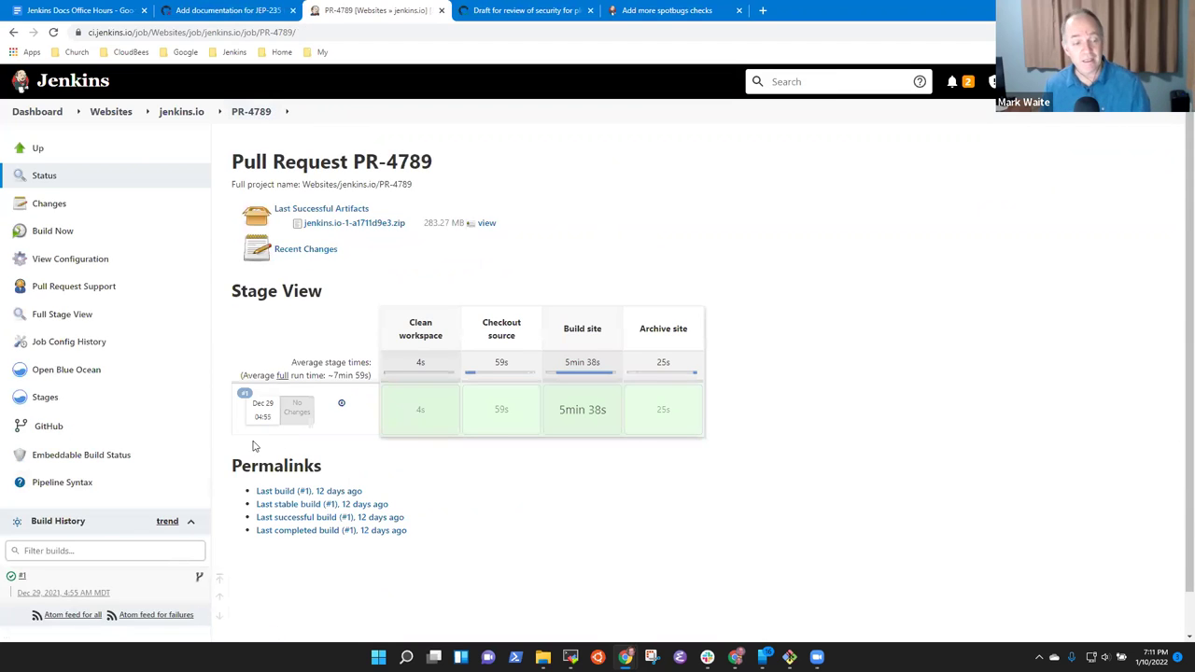
left_click(52, 234)
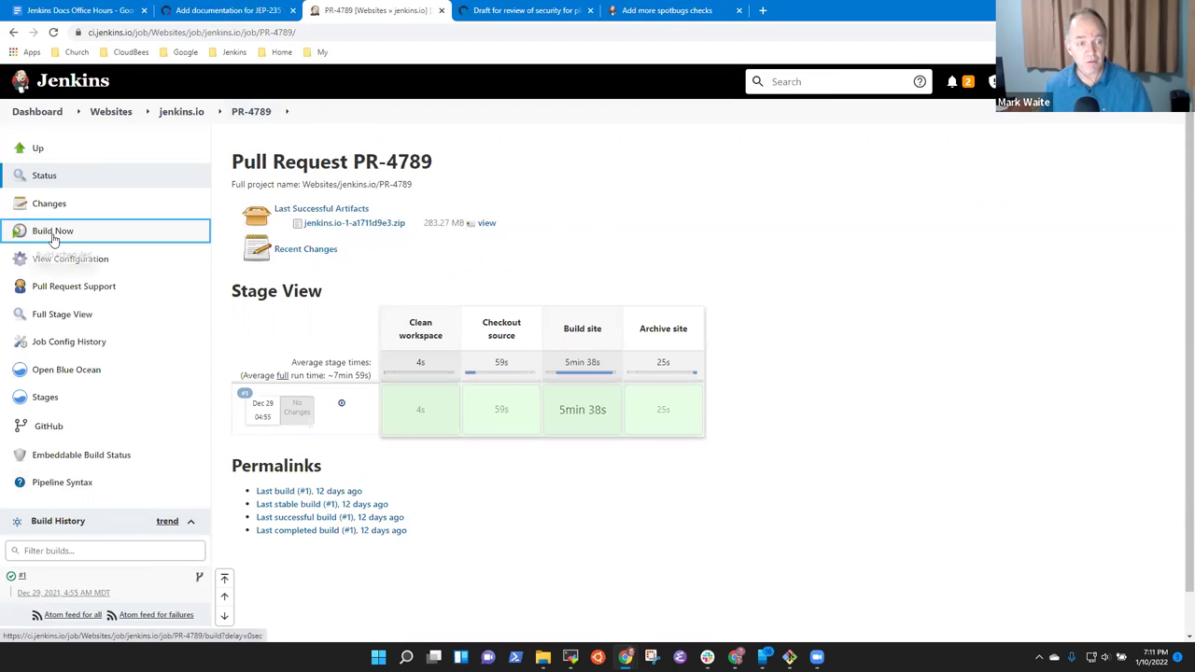
left_click(245, 114)
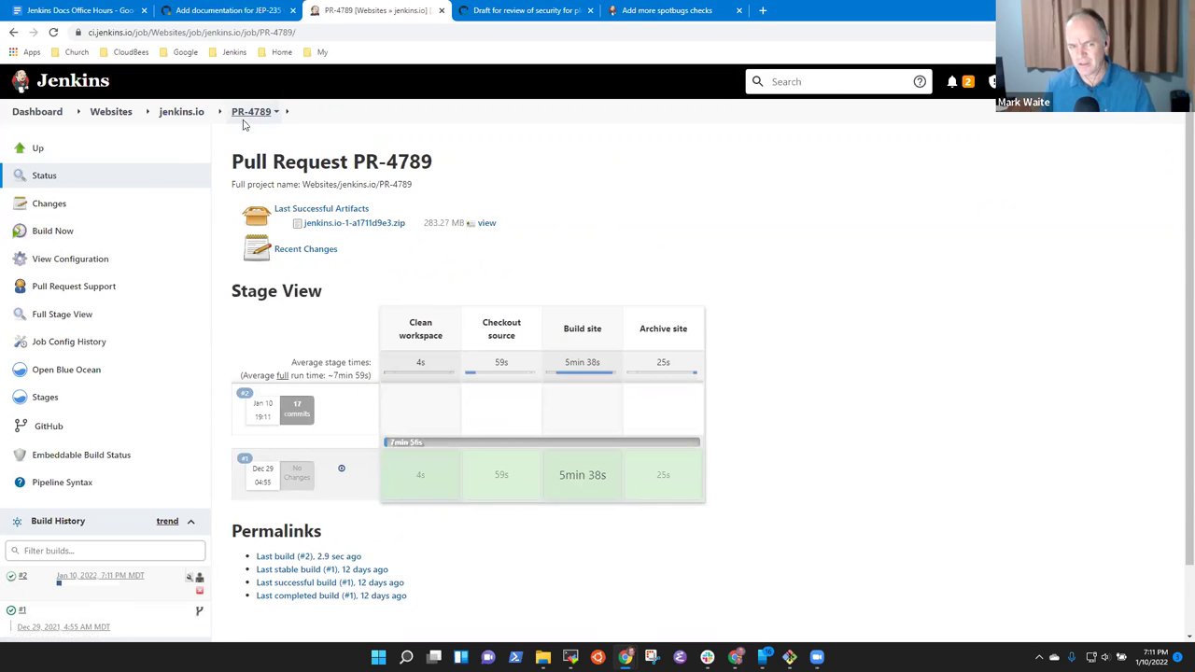
left_click(108, 13)
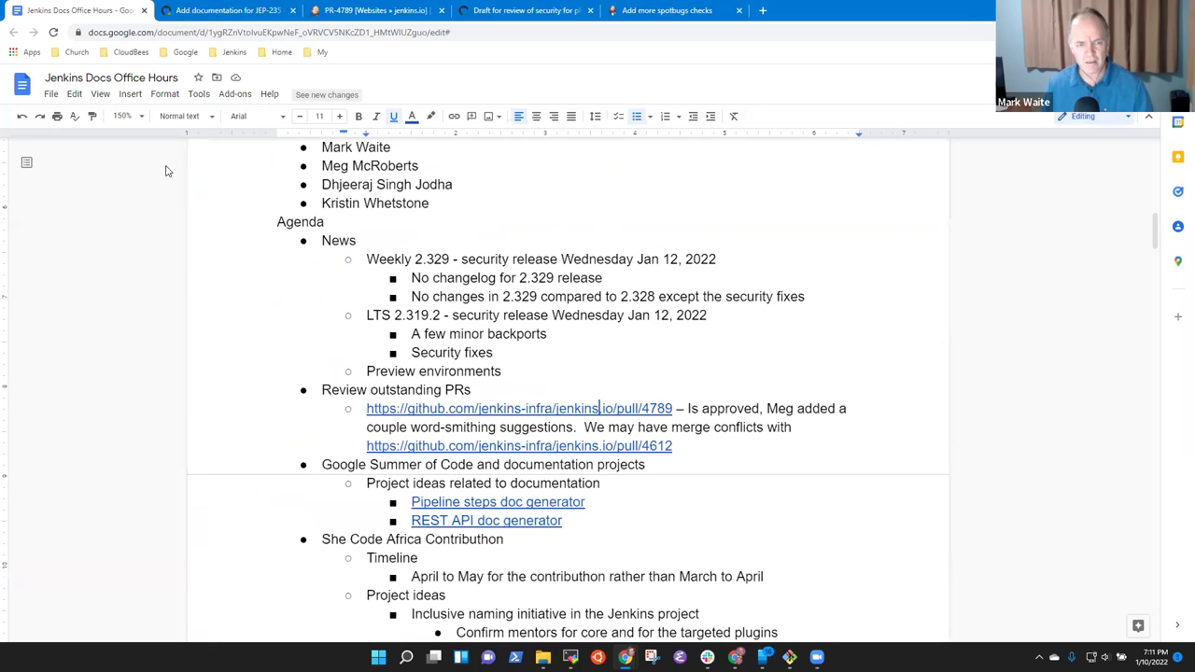
Select the full pull/4789 URL in the agenda, then dismiss its link preview.
key("ctrl+Right")
key("ctrl+Right")
key("shift+Left")
left_click(367, 408, "shift")
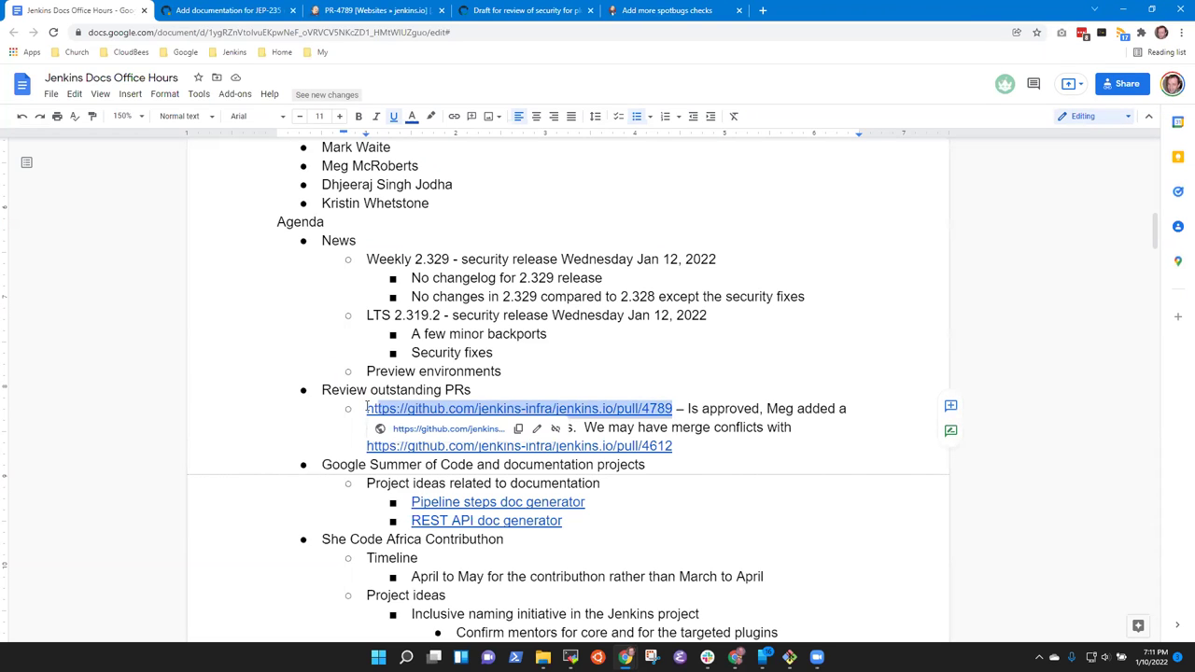
left_click(782, 354)
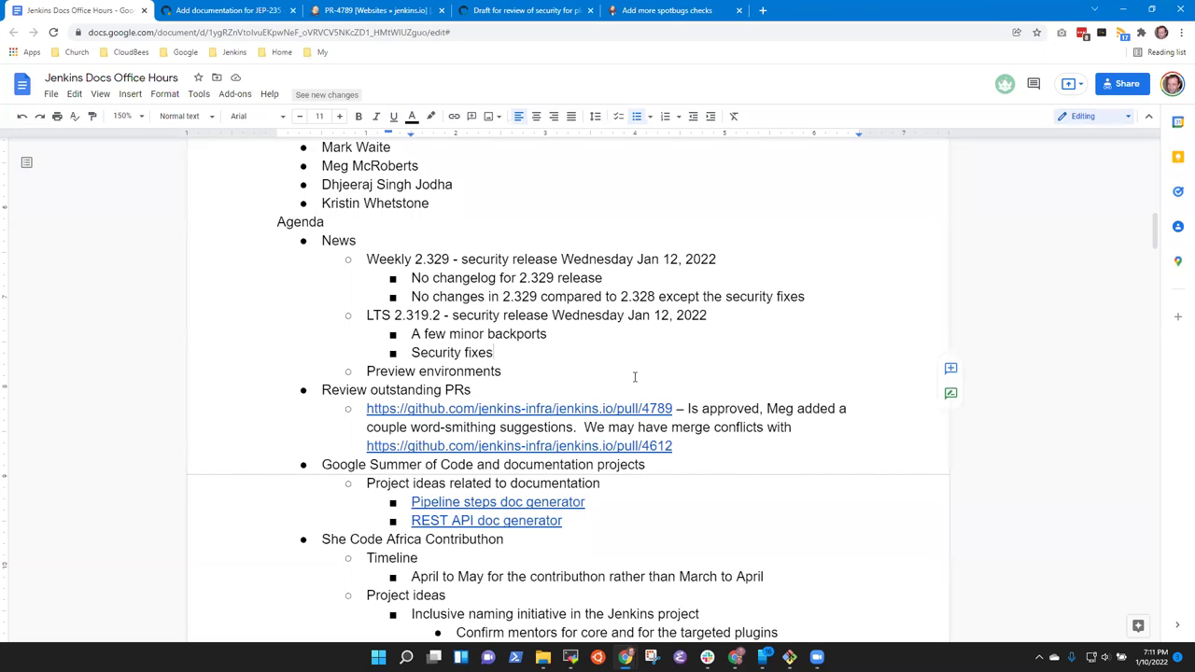
Open the pull/4612 link in a new tab and scroll through it.
left_click(634, 445)
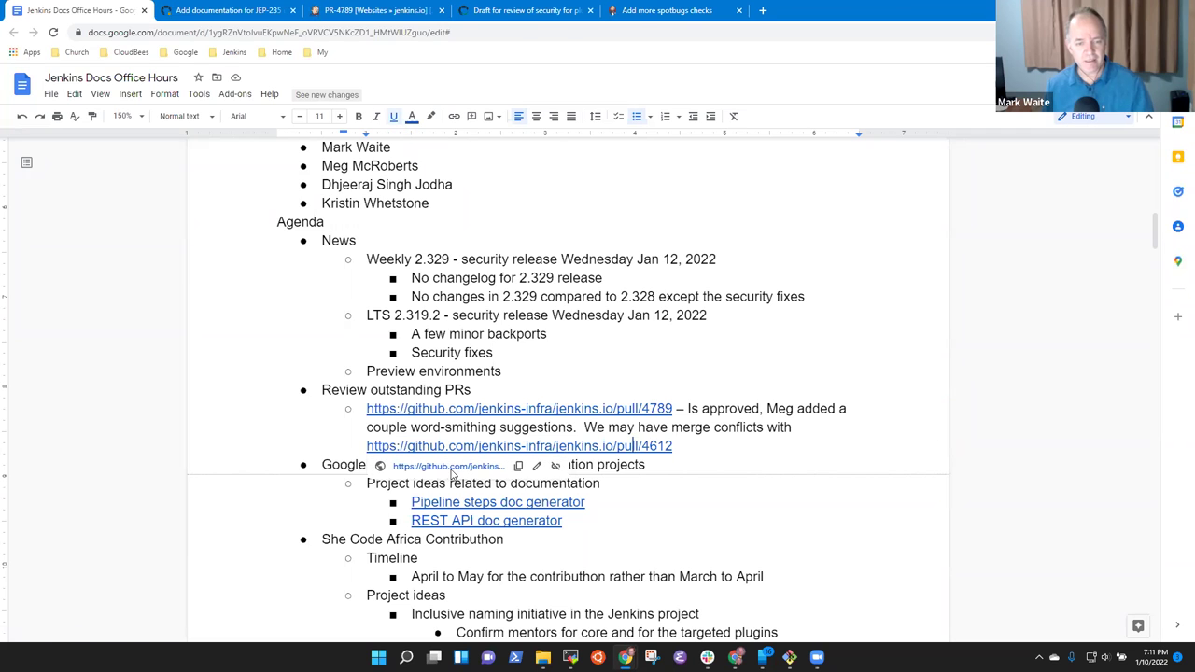
left_click(450, 466)
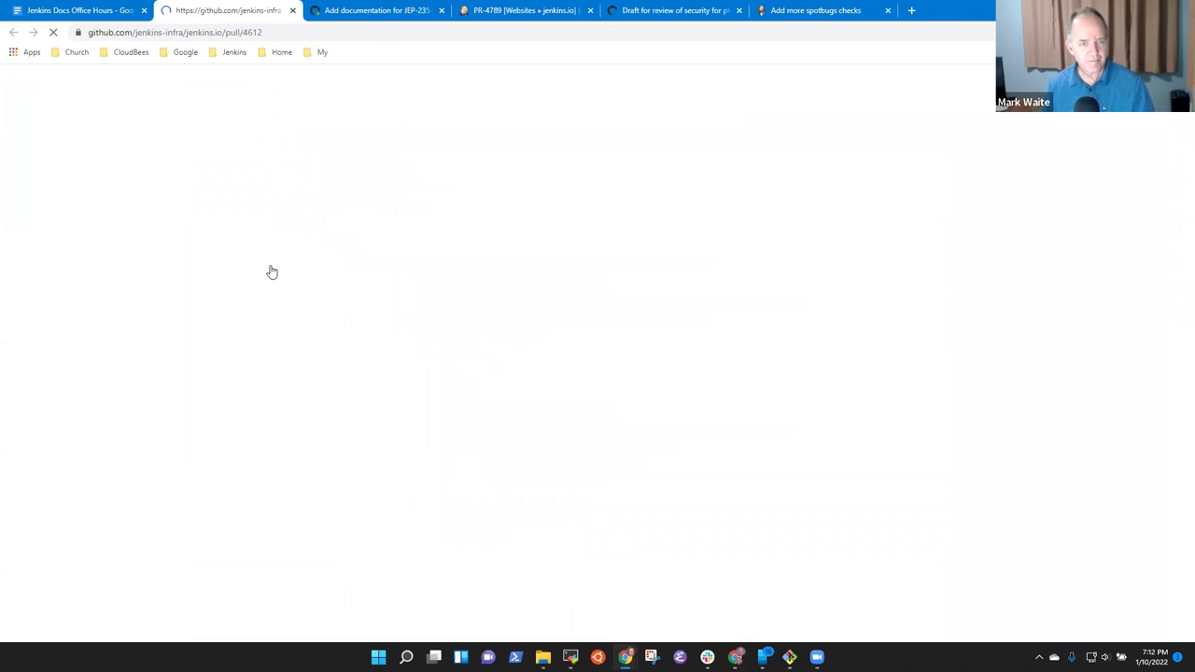
scroll(762, 302, "down", 10)
scroll(761, 302, "down", 15)
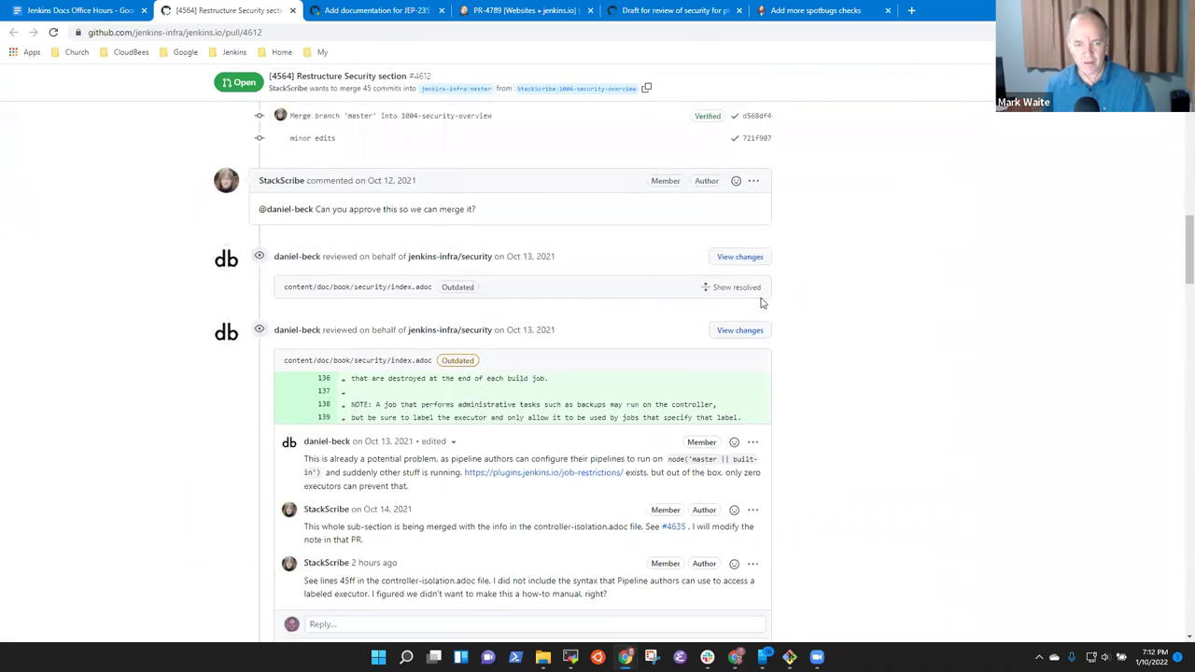
scroll(815, 313, "down", 10)
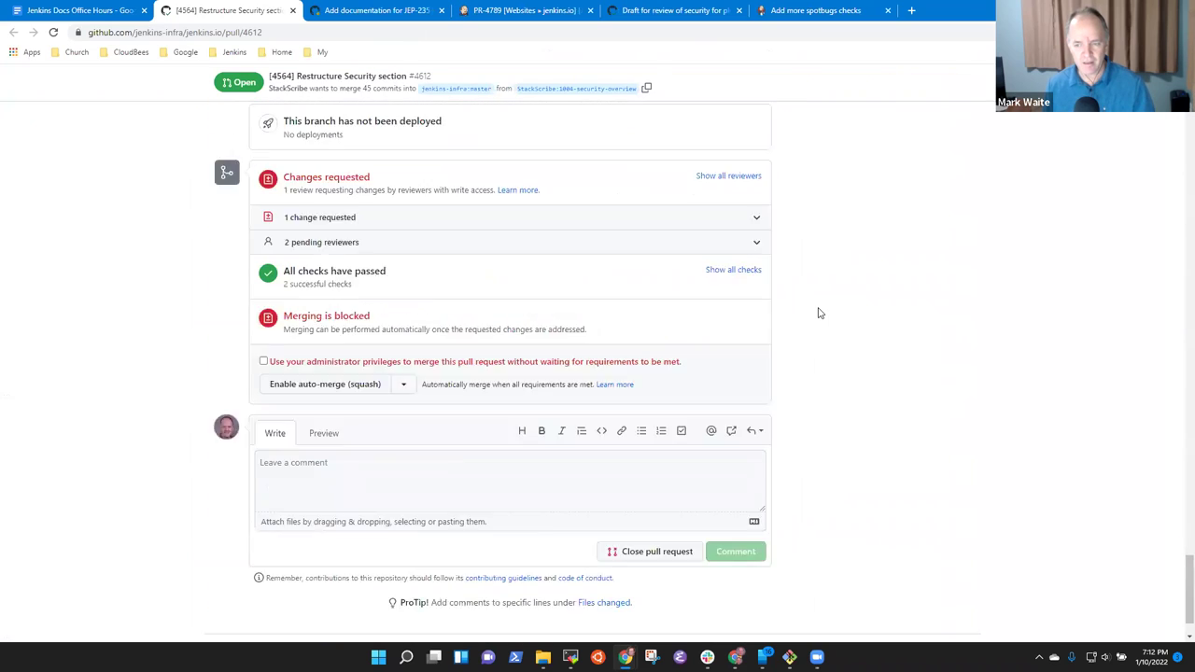
scroll(792, 334, "up", 3)
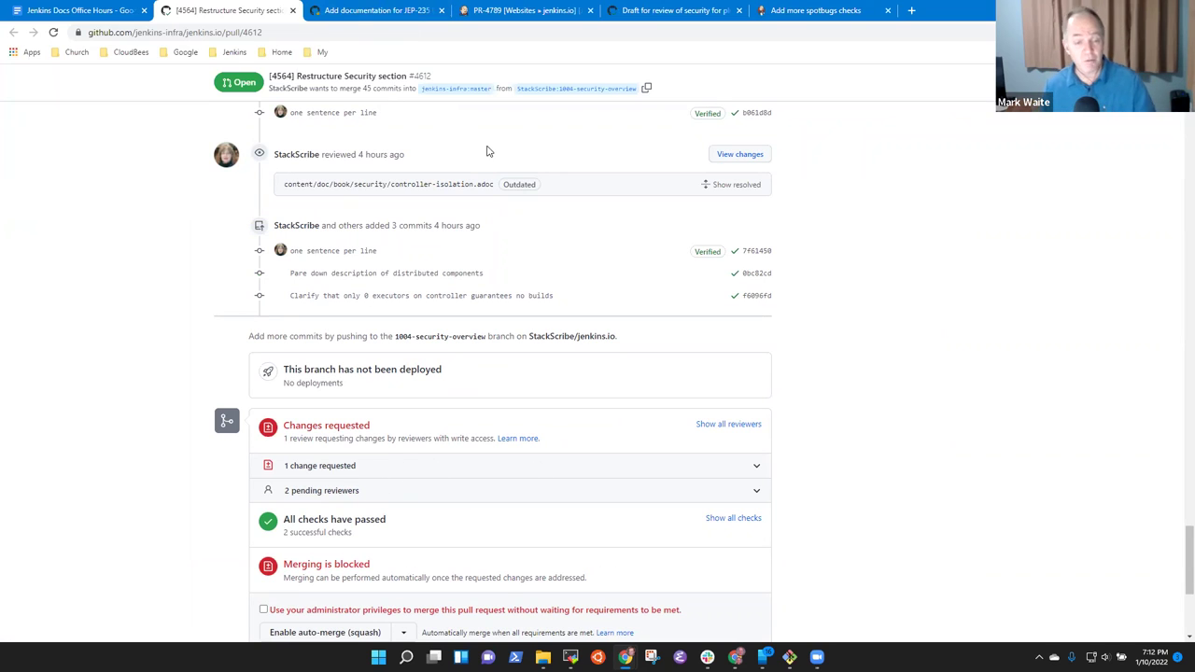
Check the Jenkins PR-4789 build and security draft #4701 tabs, then return to the agenda.
left_click(547, 13)
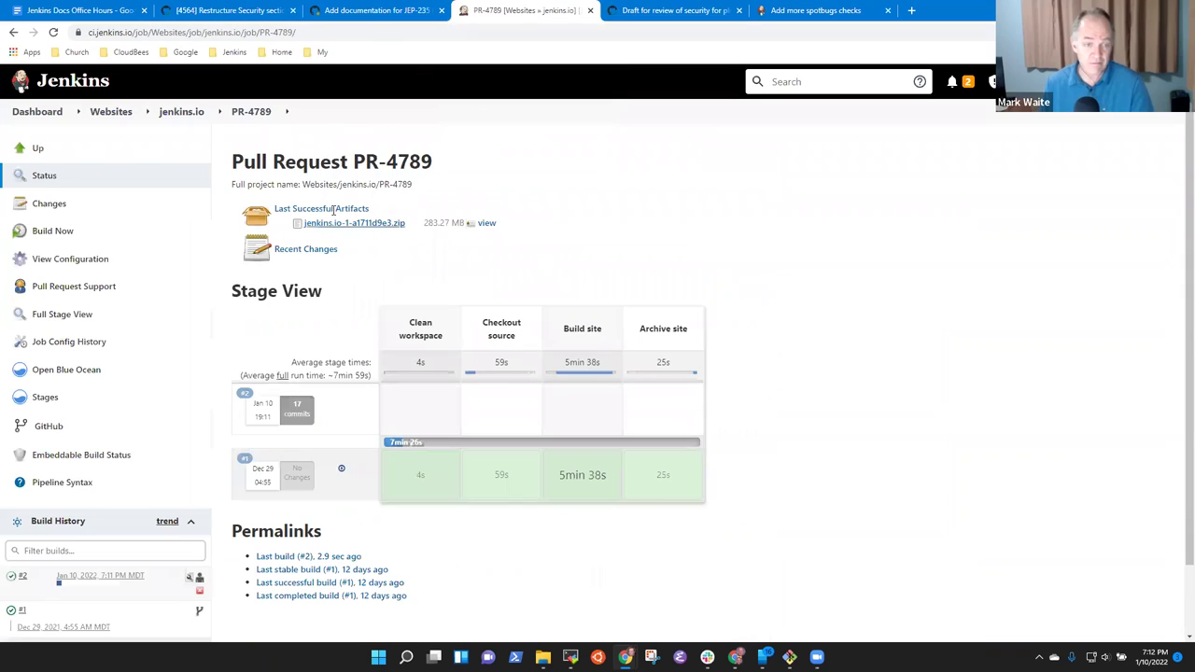
left_click(712, 13)
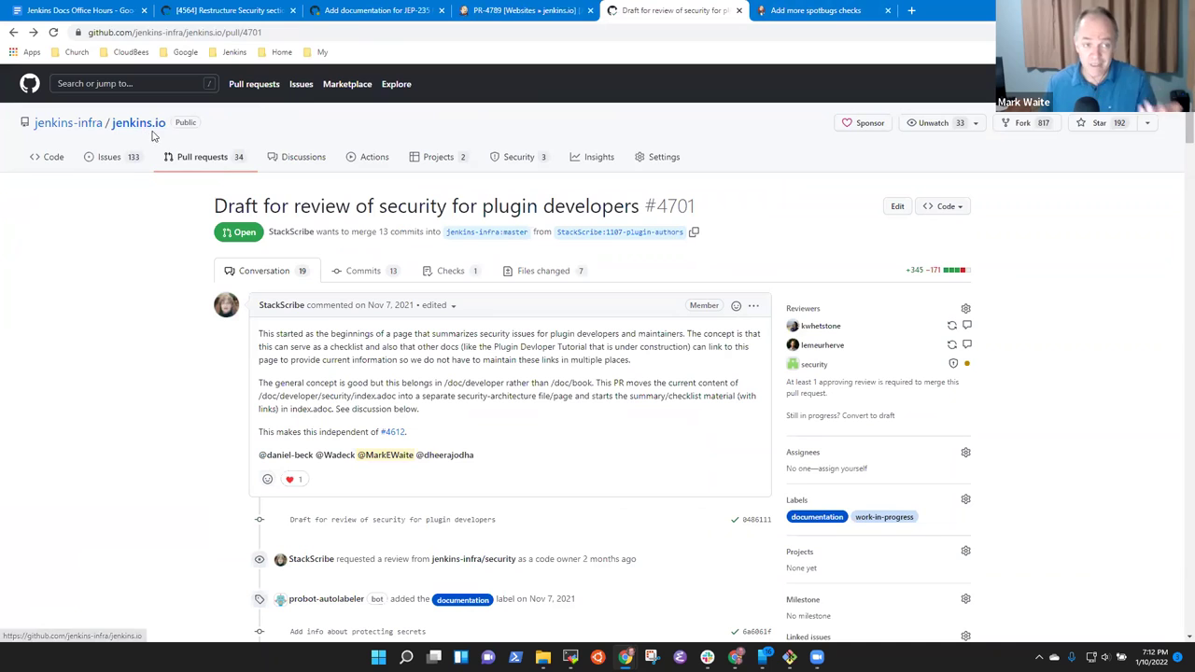
left_click(37, 10)
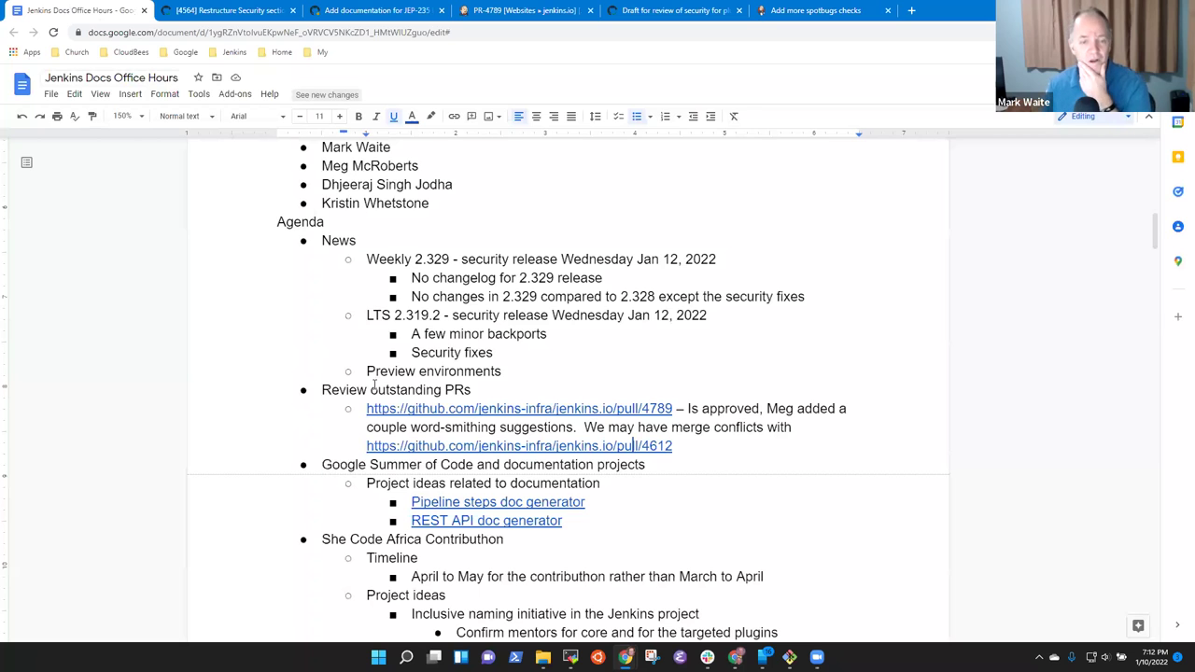
Under Preview environments, add a sub-bullet noting a contributor created the deploy facility using netlify.
left_click(547, 365)
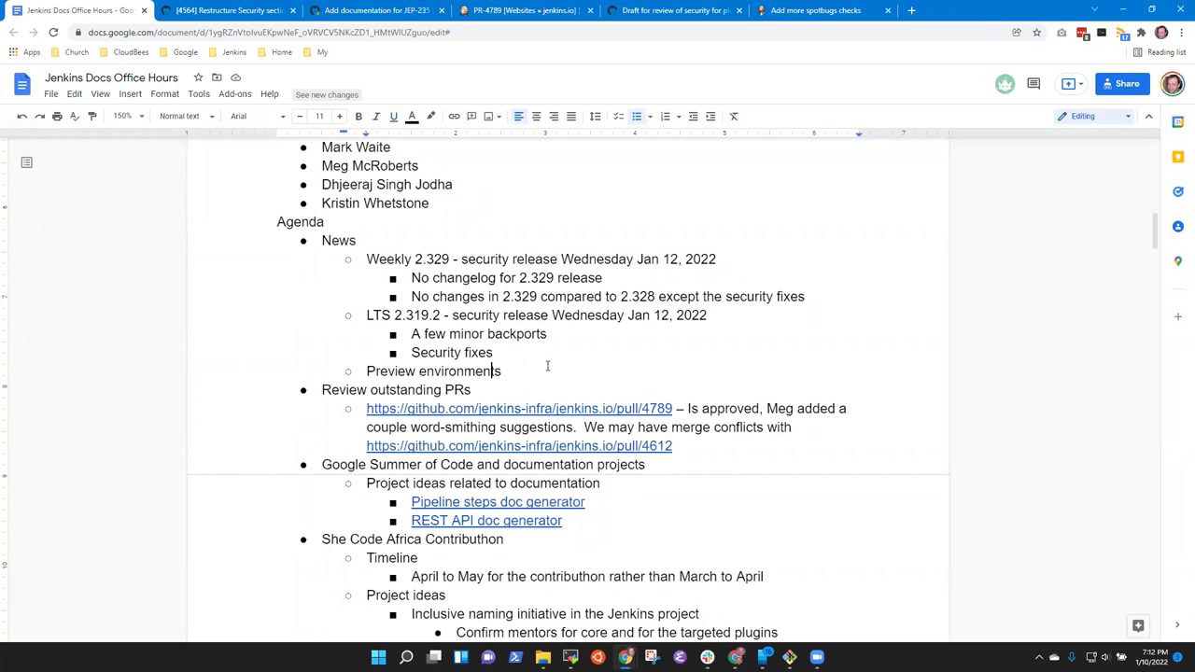
scroll(547, 365, "down", 5)
scroll(547, 365, "up", 5)
key("Return")
key("Tab")
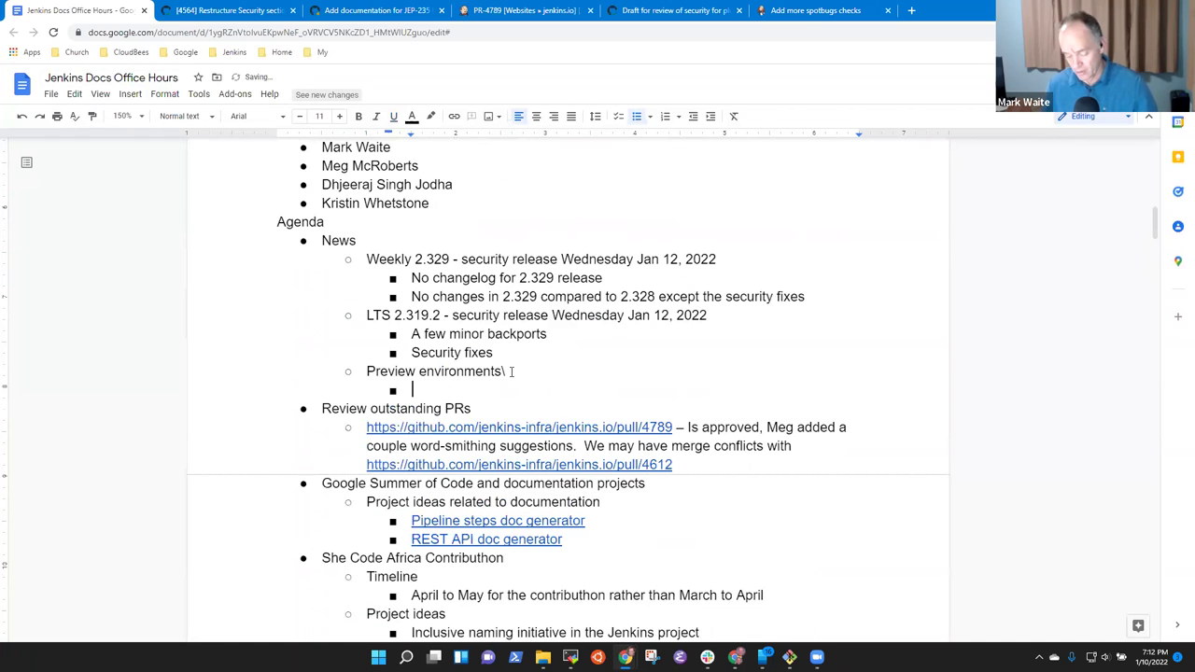
key("BackSpace")
key("BackSpace")
key("BackSpace")
key("Return")
key("Tab")
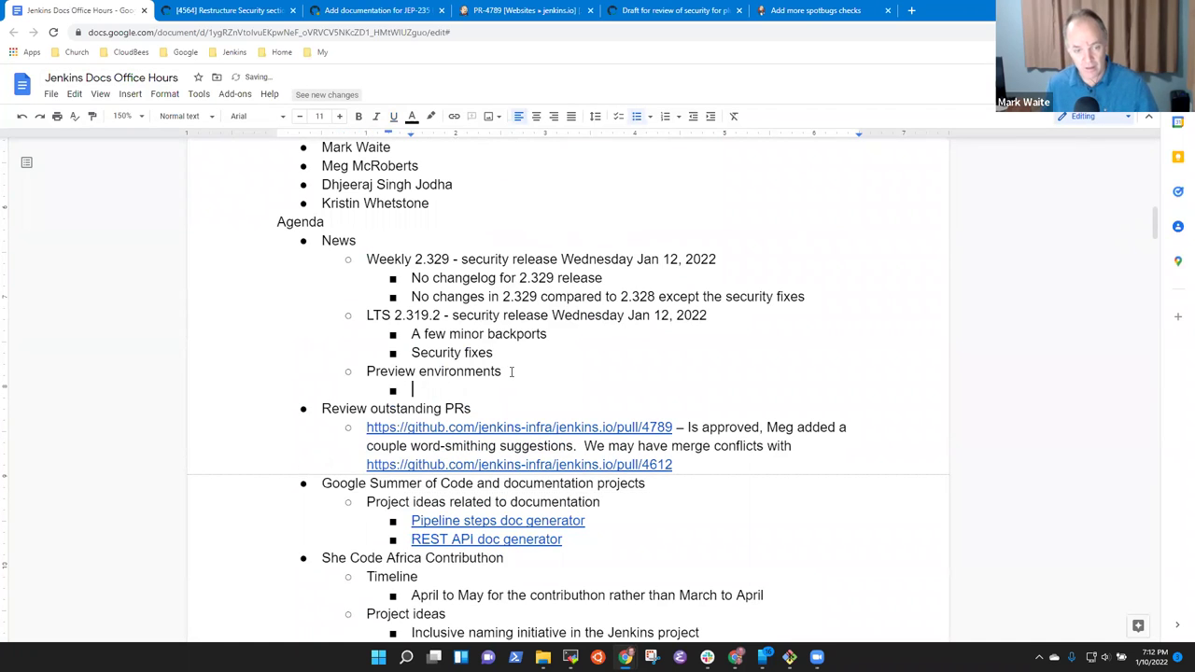
key("BackSpace")
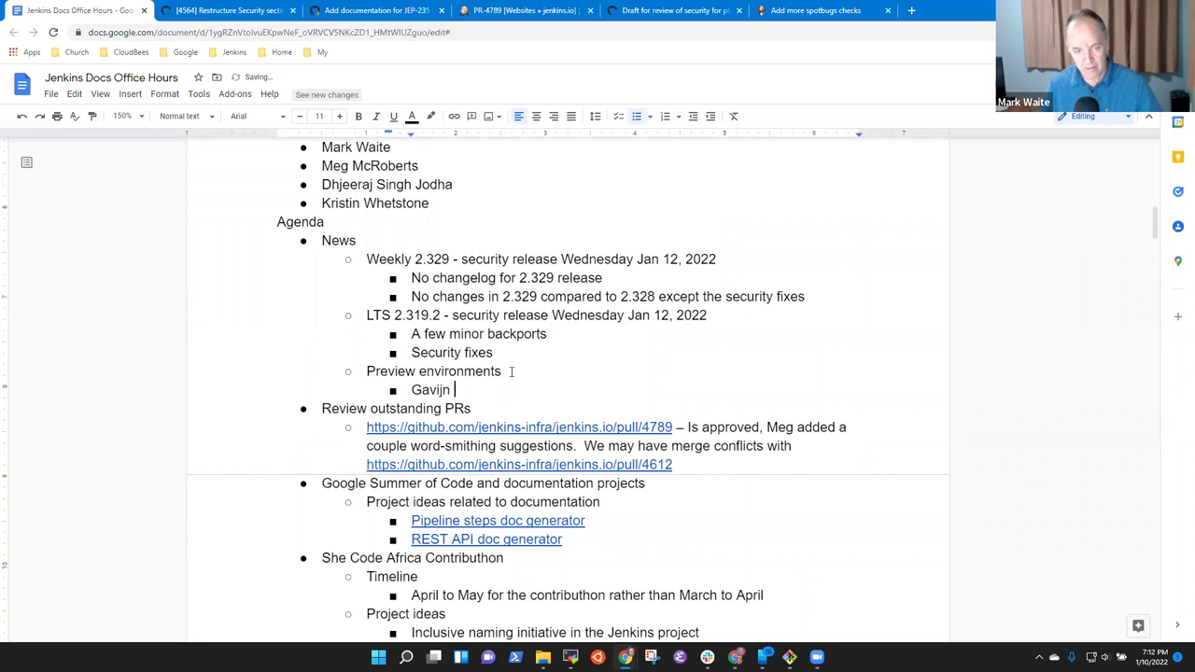
key("BackSpace")
key("BackSpace")
key("BackSpace")
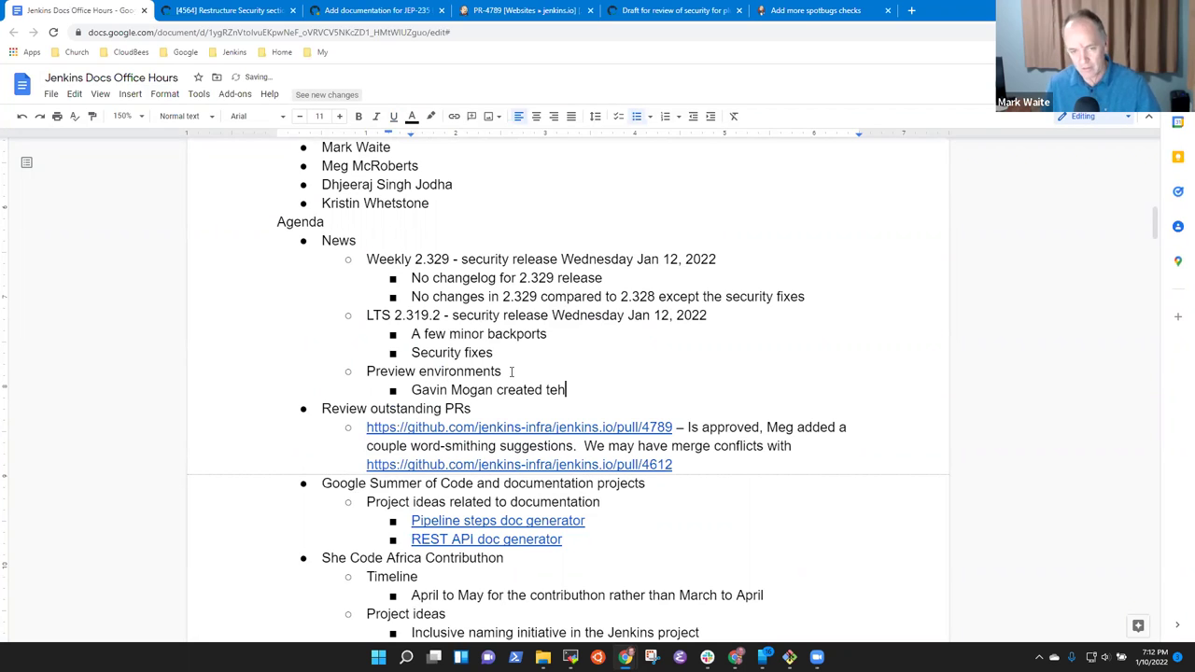
key("BackSpace")
key("BackSpace")
key("BackSpace")
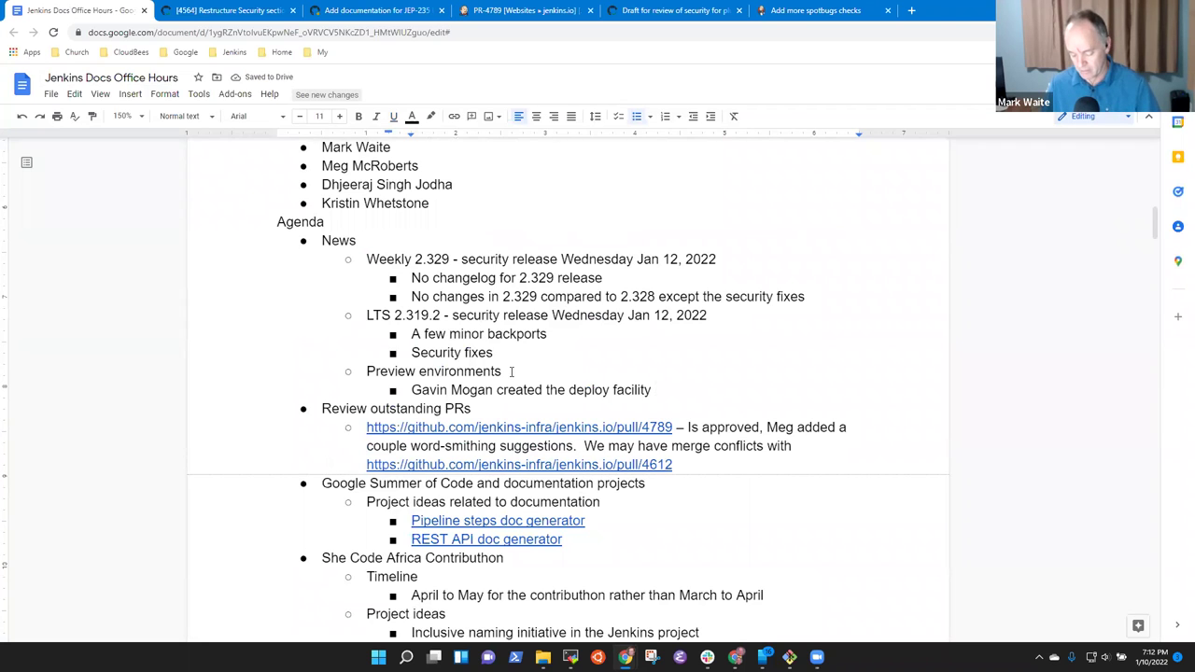
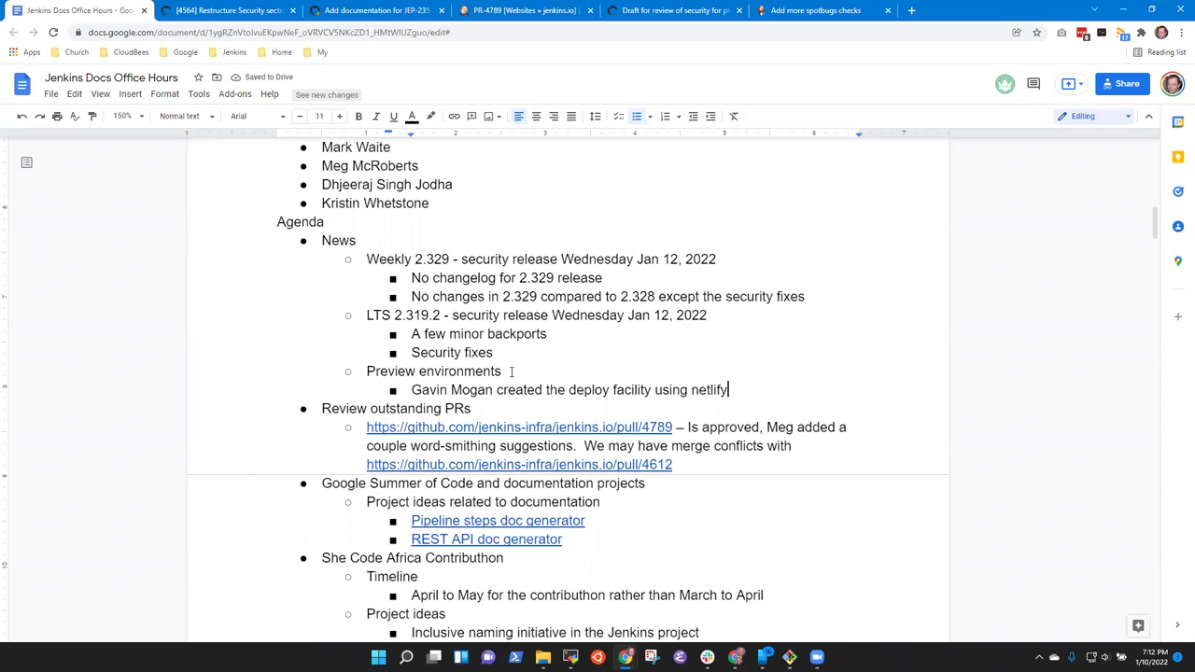
Add a sub-bullet thanking netlify for sponsoring the project.
key("Return")
type("Thanks to netlify")
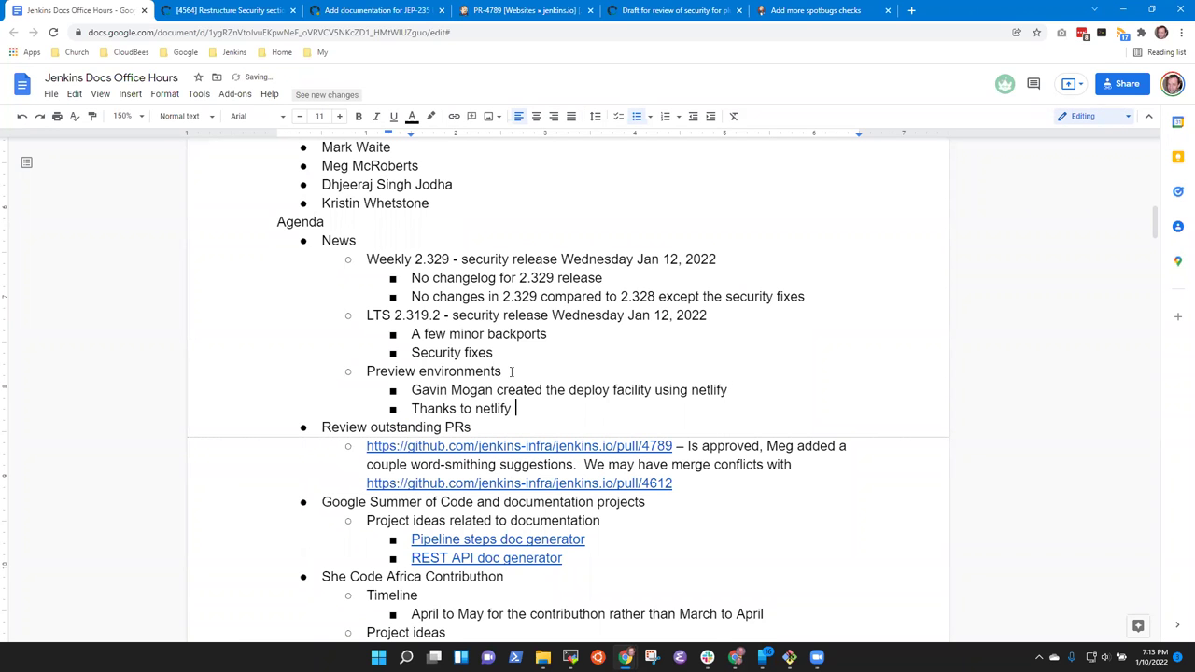
type(" for sponsoring the porjec")
key("ctrl+BackSpace")
type("project")
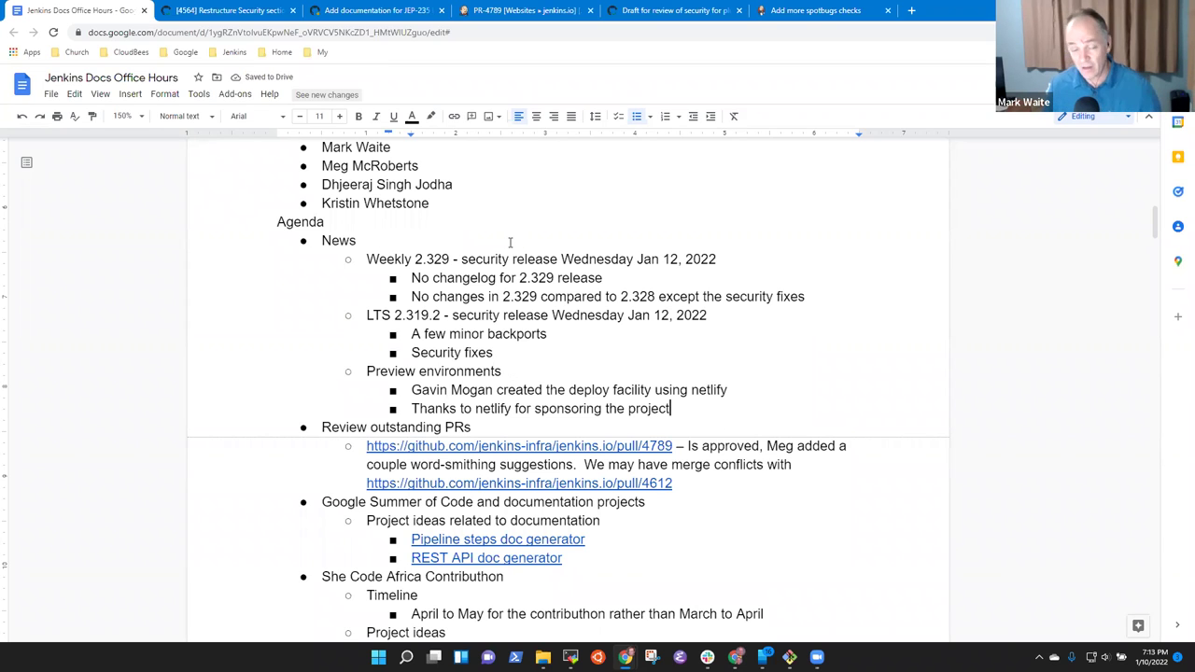
Add 'Google Summer of Code planning and recruiting has started' with a sub-bullet citing the blog post.
key("Up")
key("Up")
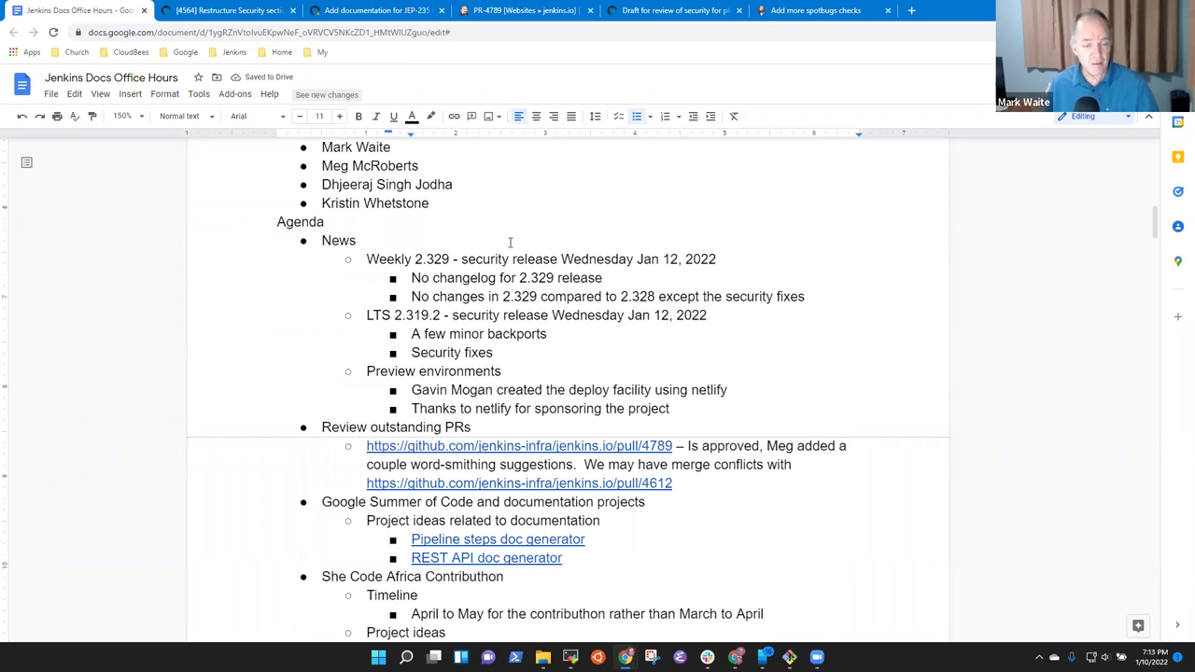
key("Return")
key("shift+Tab")
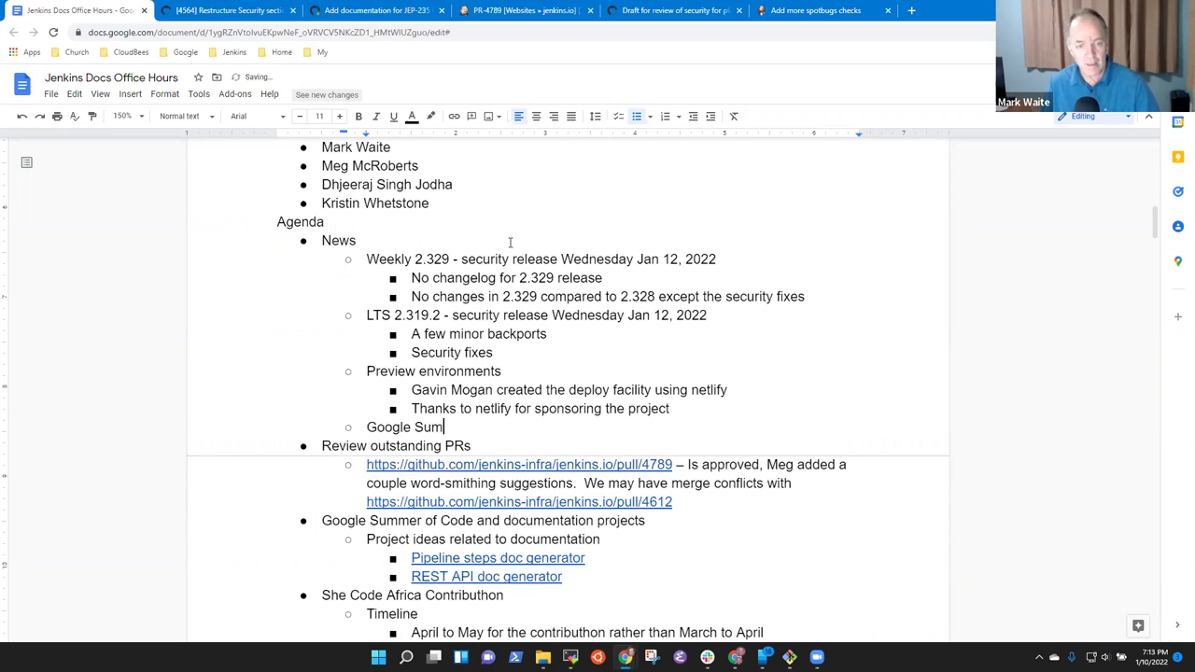
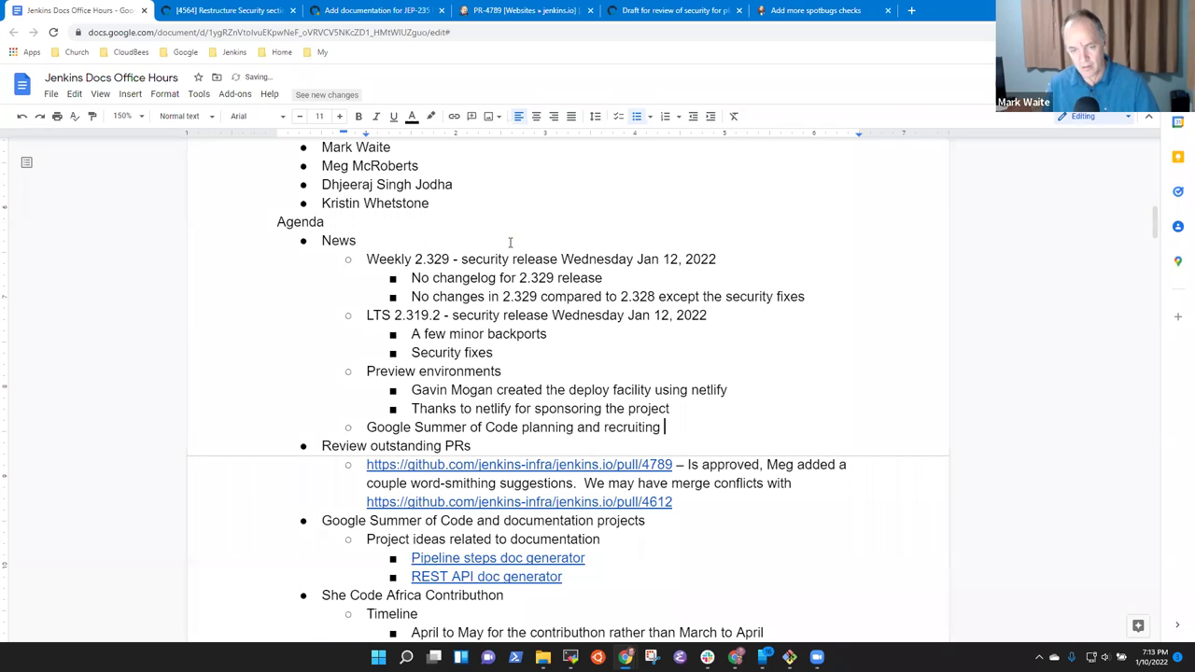
key("ctrl+BackSpace")
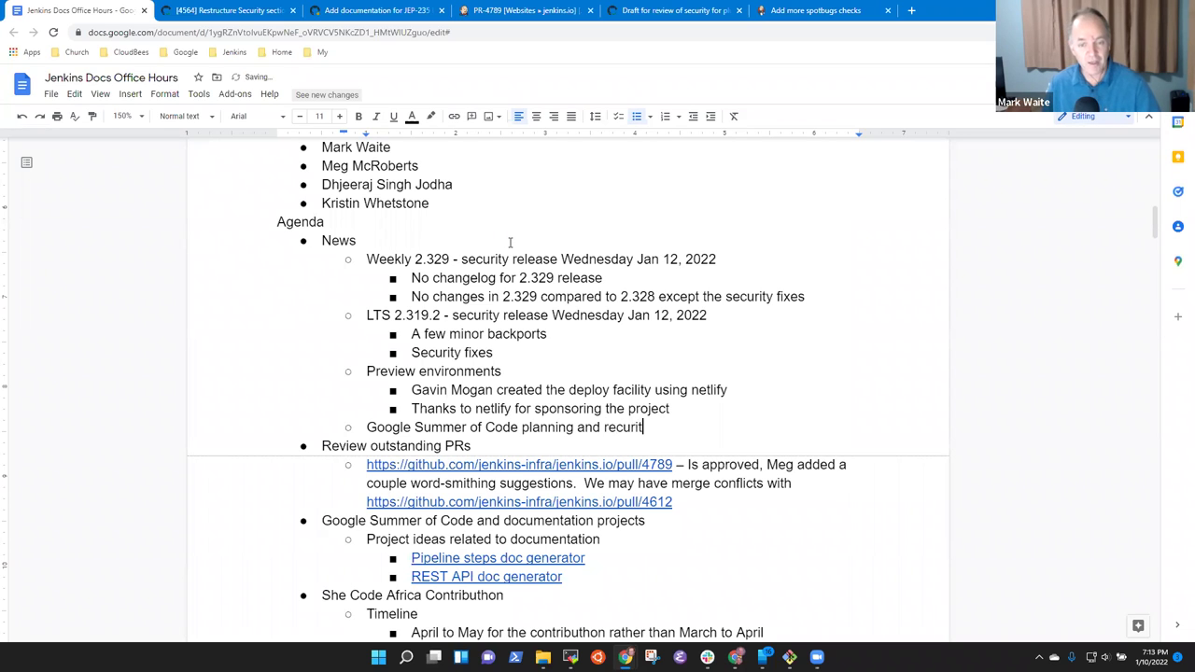
key("BackSpace")
key("BackSpace")
key("BackSpace")
key("BackSpace")
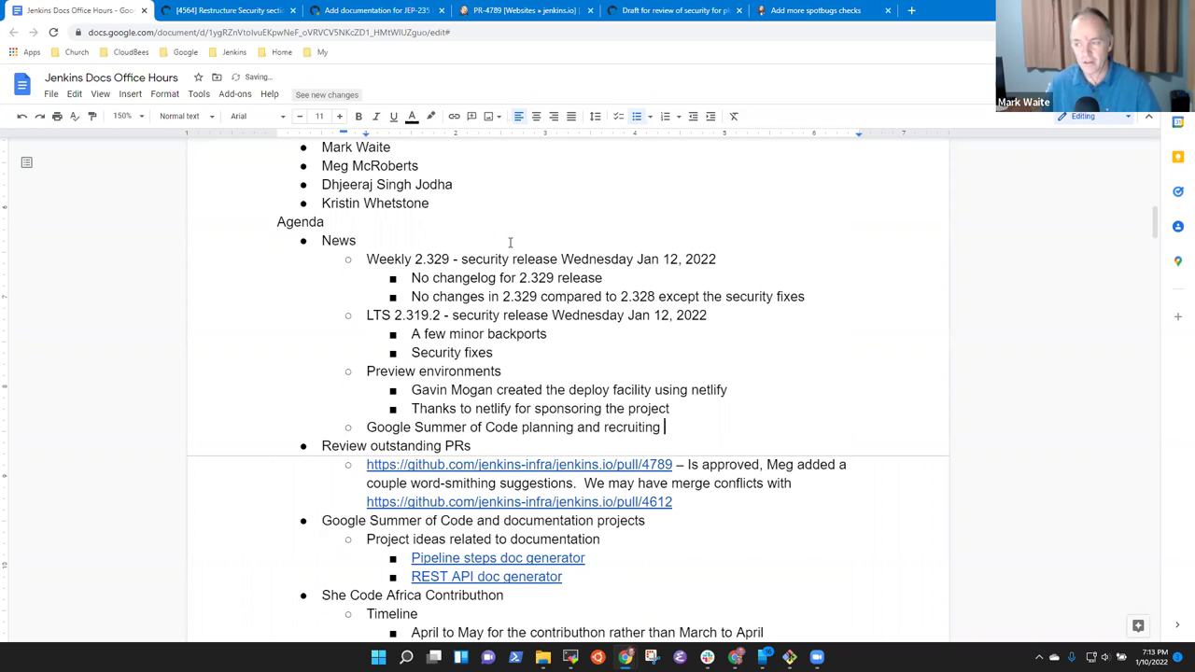
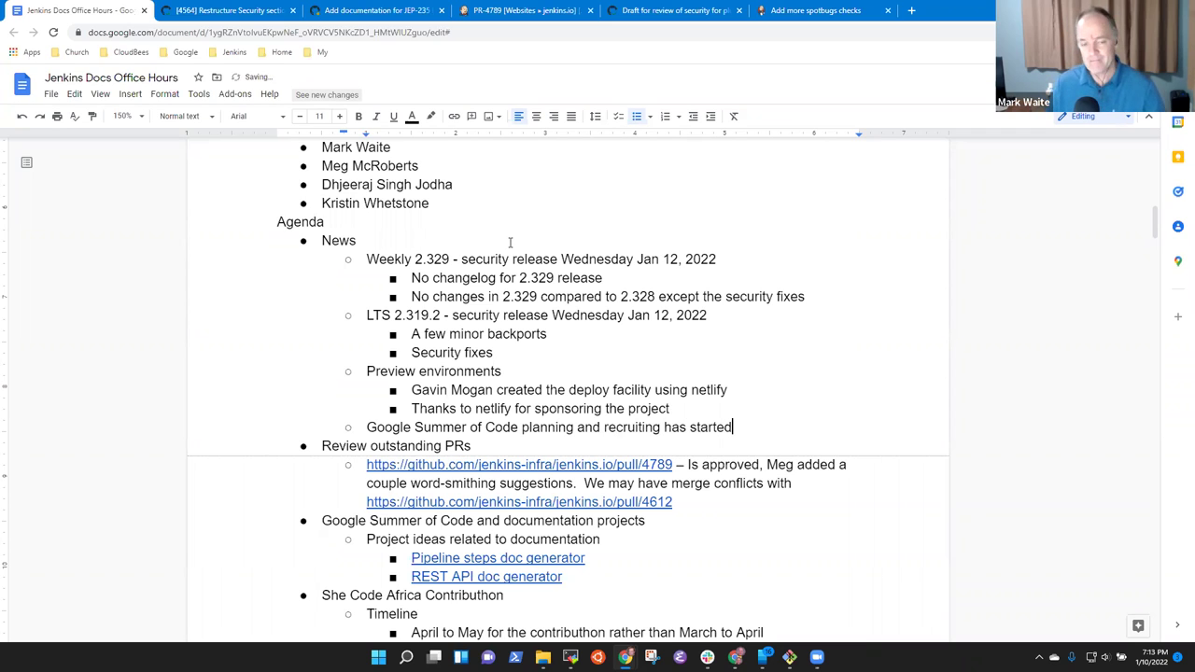
key("Return")
key("Tab")
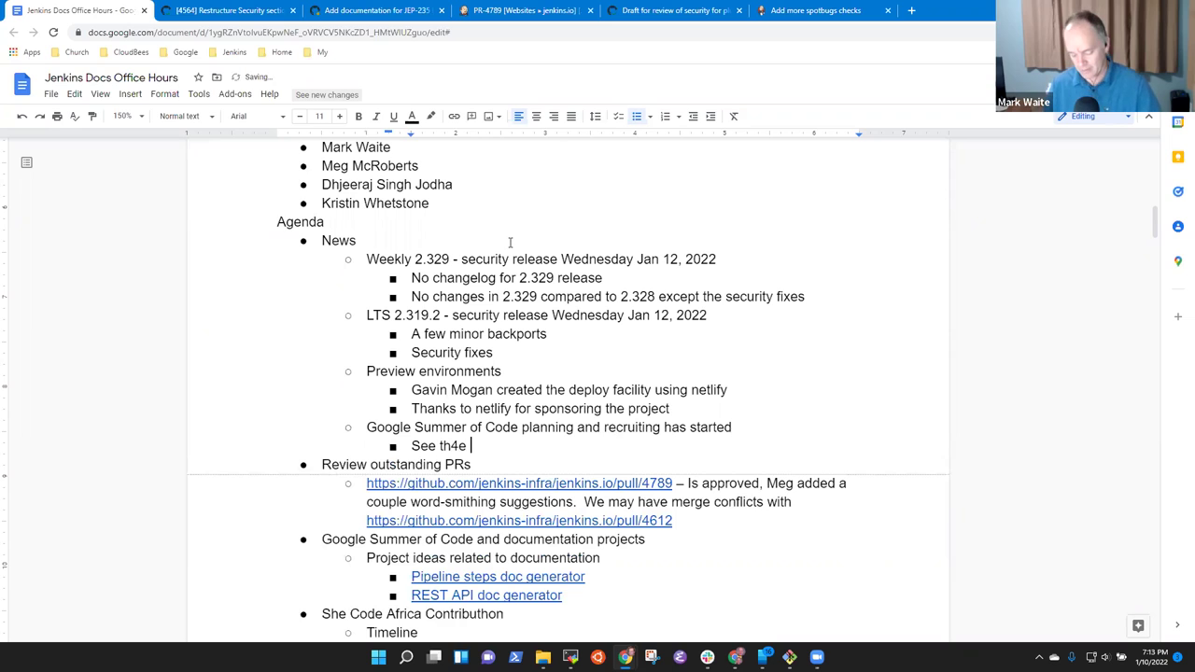
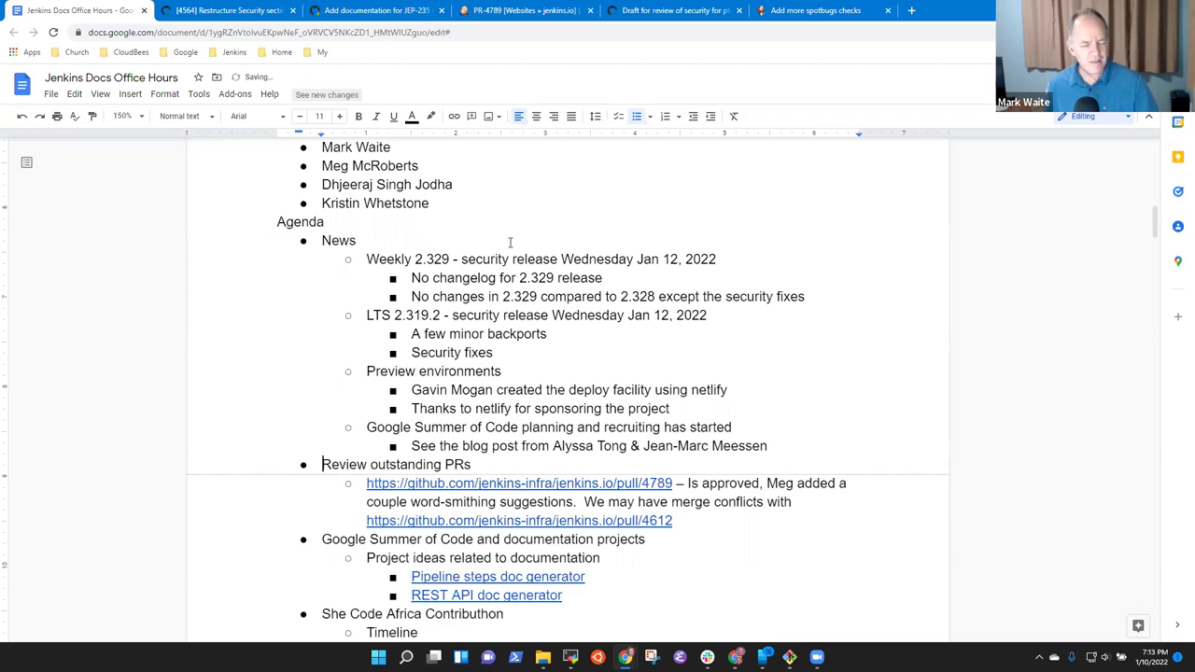
key("shift+End")
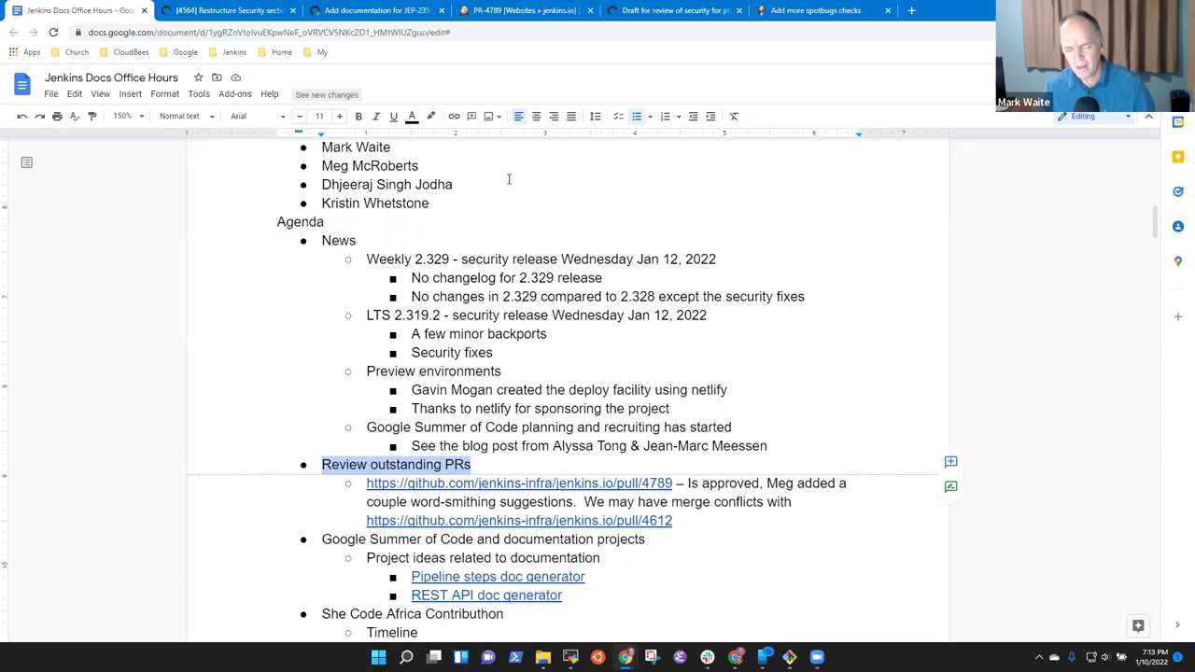
Open pull request 4789 from the agenda's link and scroll its conversation.
left_click(520, 485)
left_click(487, 509)
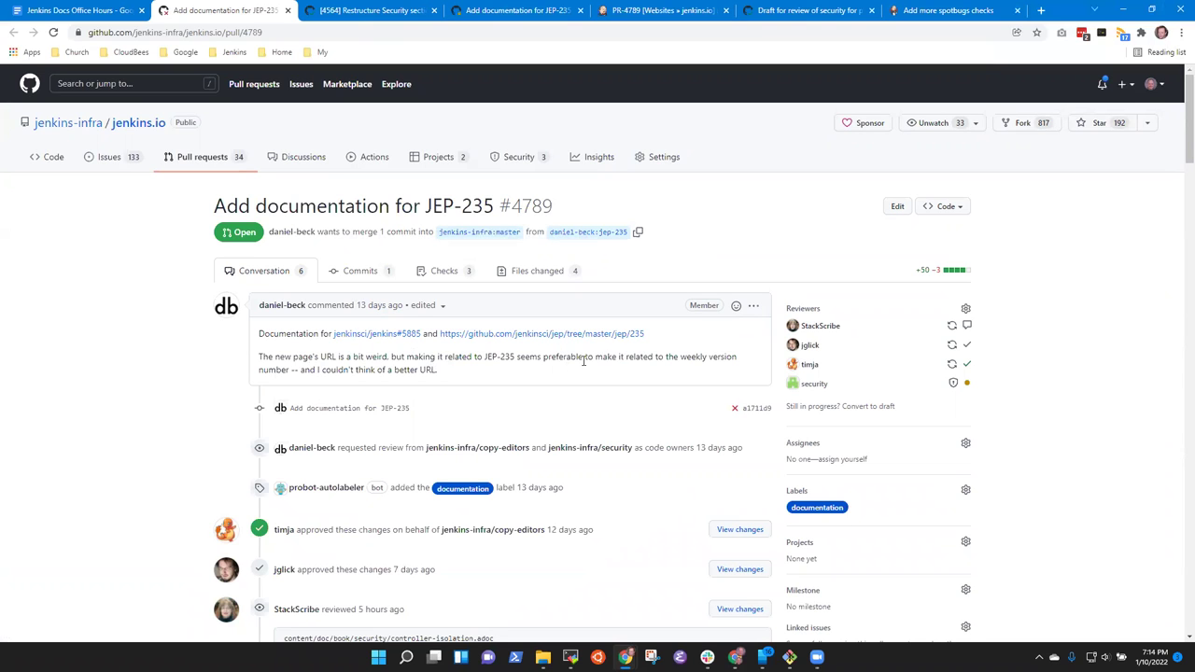
scroll(197, 366, "down", 4)
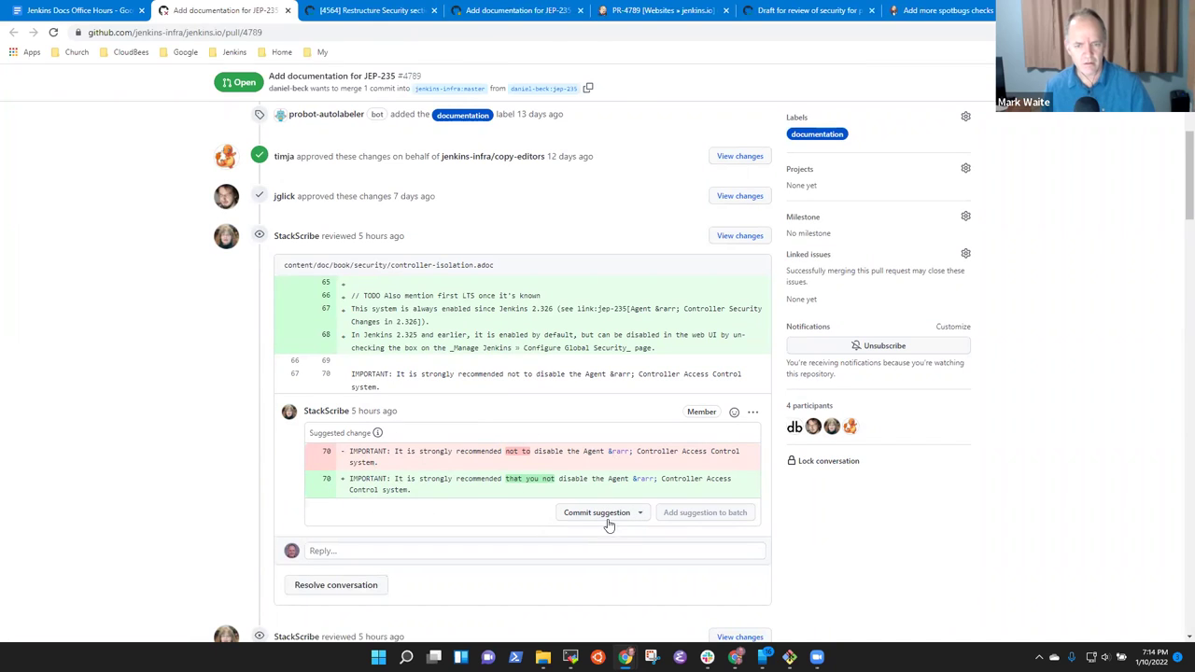
Start and cancel committing a wording suggestion, then view the Files changed diff.
left_click(607, 518)
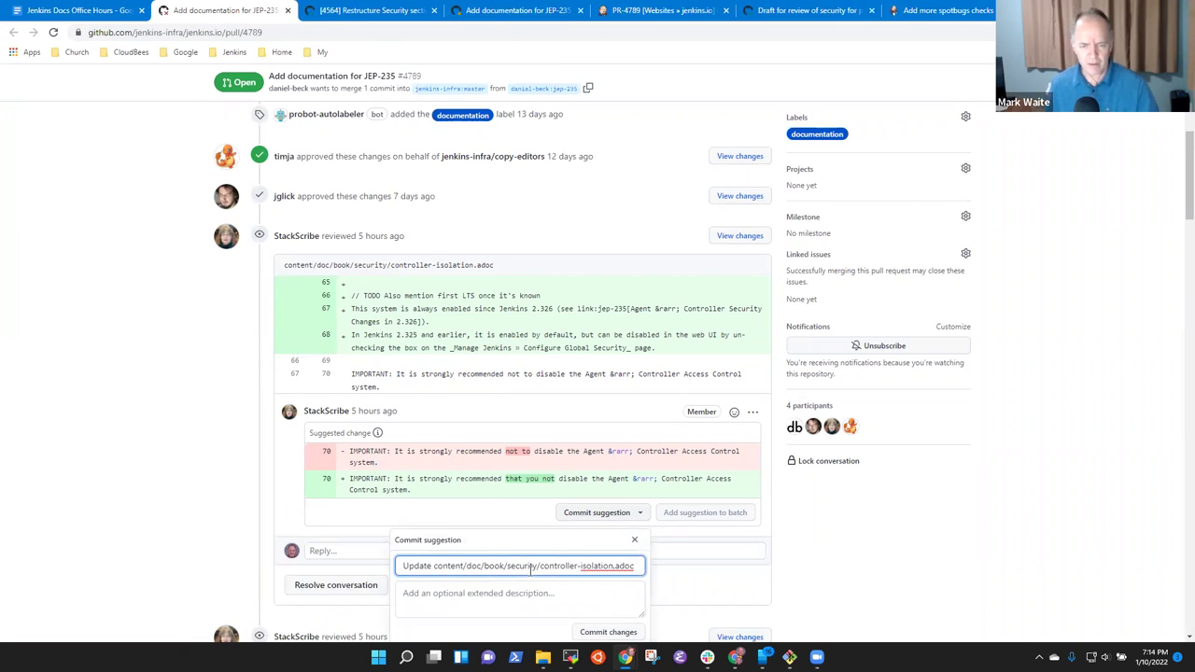
left_click(182, 470)
scroll(224, 458, "down", 5)
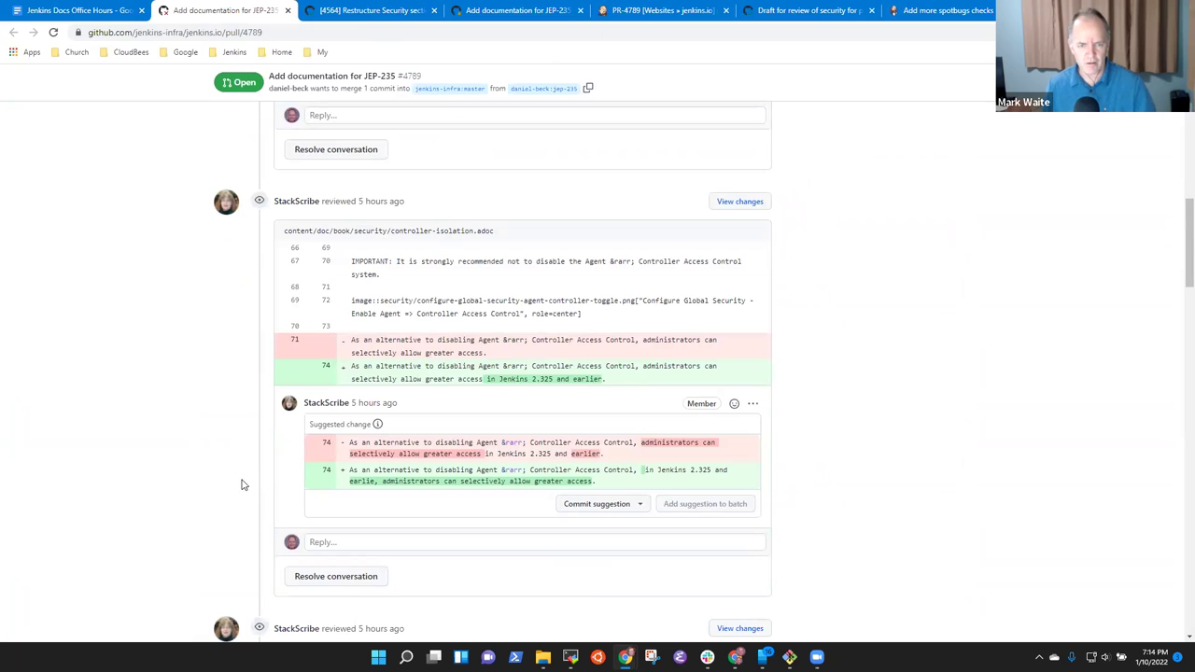
scroll(555, 386, "up", 3)
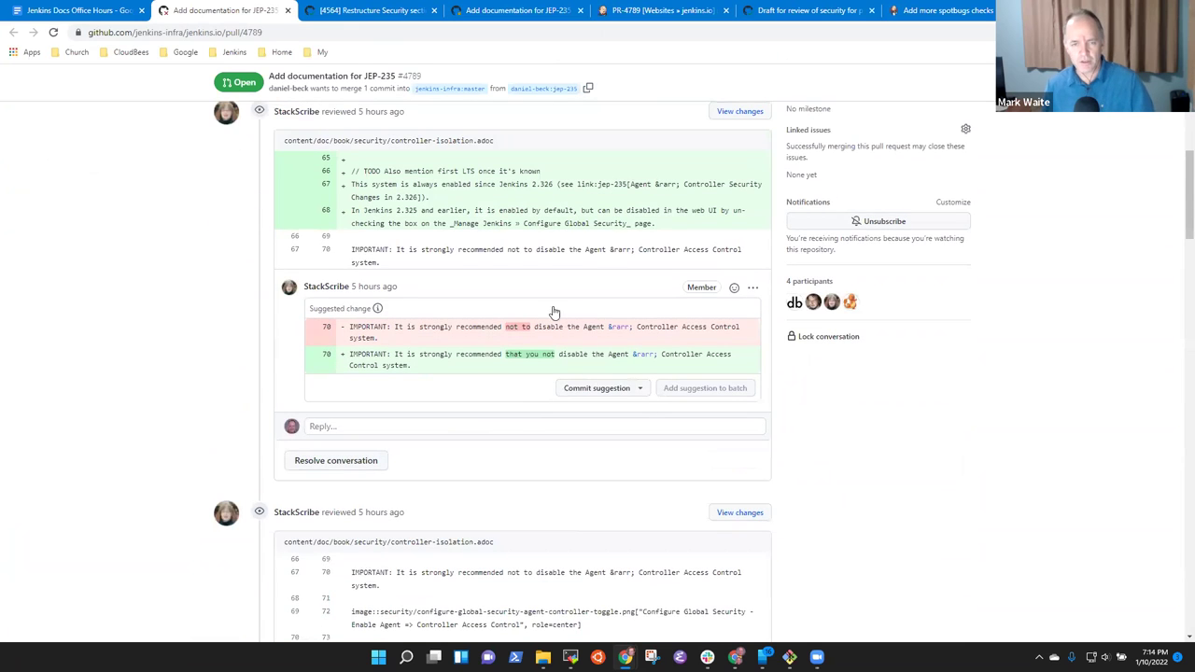
scroll(553, 299, "up", 5)
scroll(551, 288, "up", 2)
left_click(550, 272)
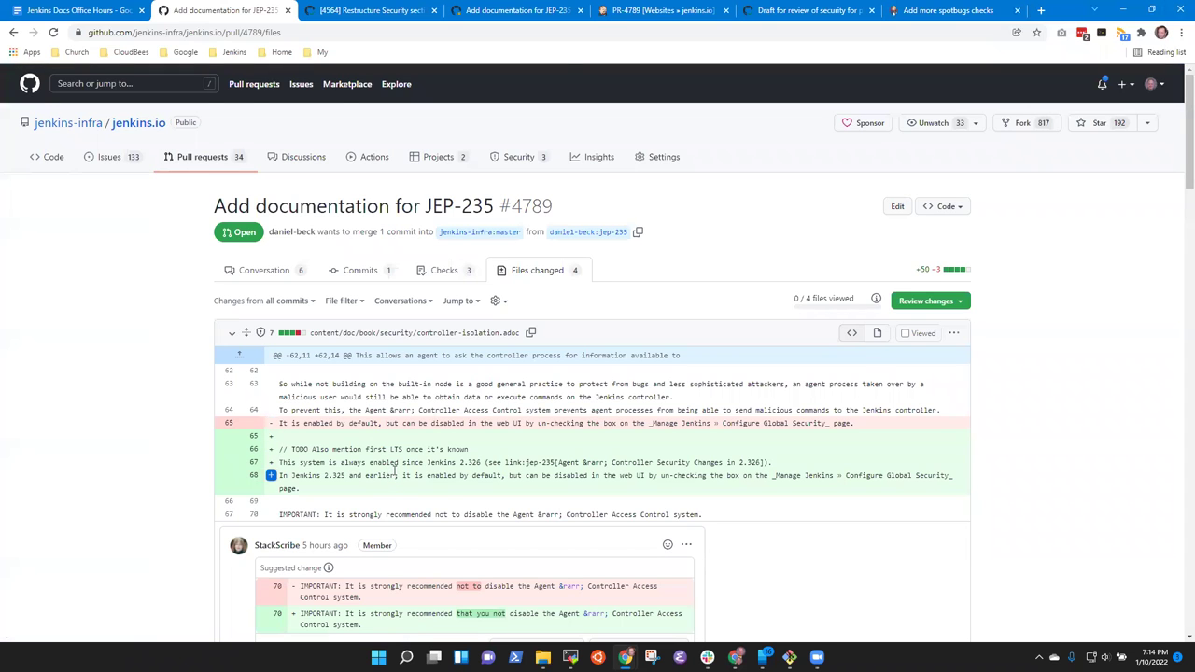
Add the line 70 and line 74 wording suggestions to the batch, then edit the line 74 one.
scroll(523, 439, "down", 3)
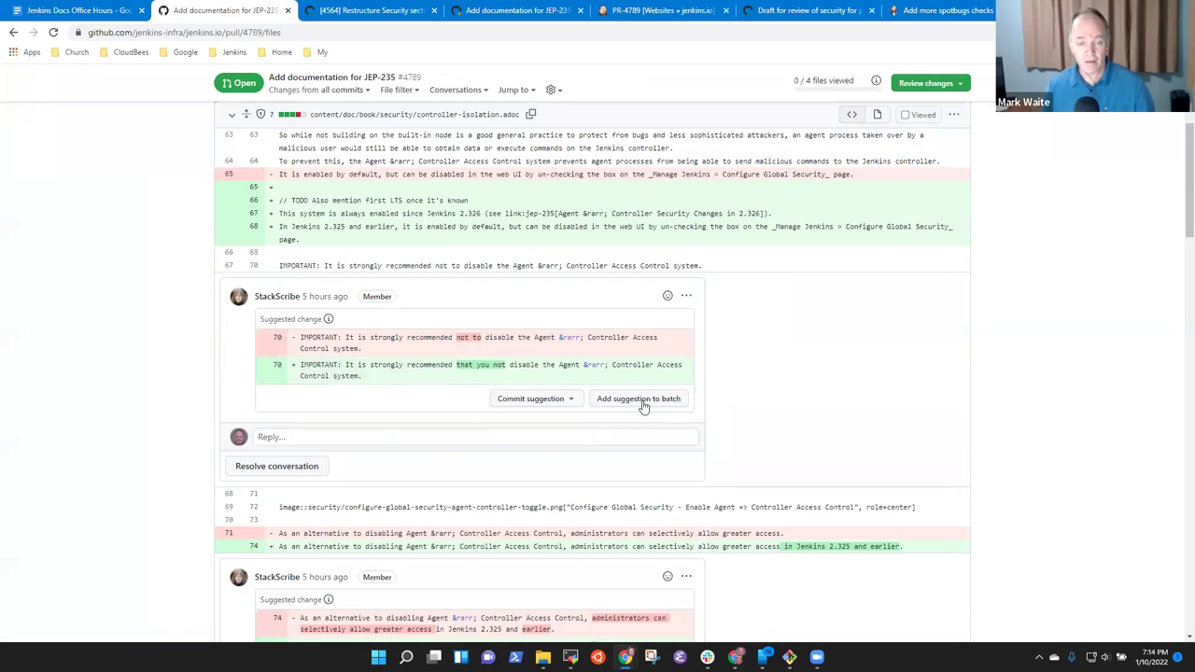
left_click(640, 400)
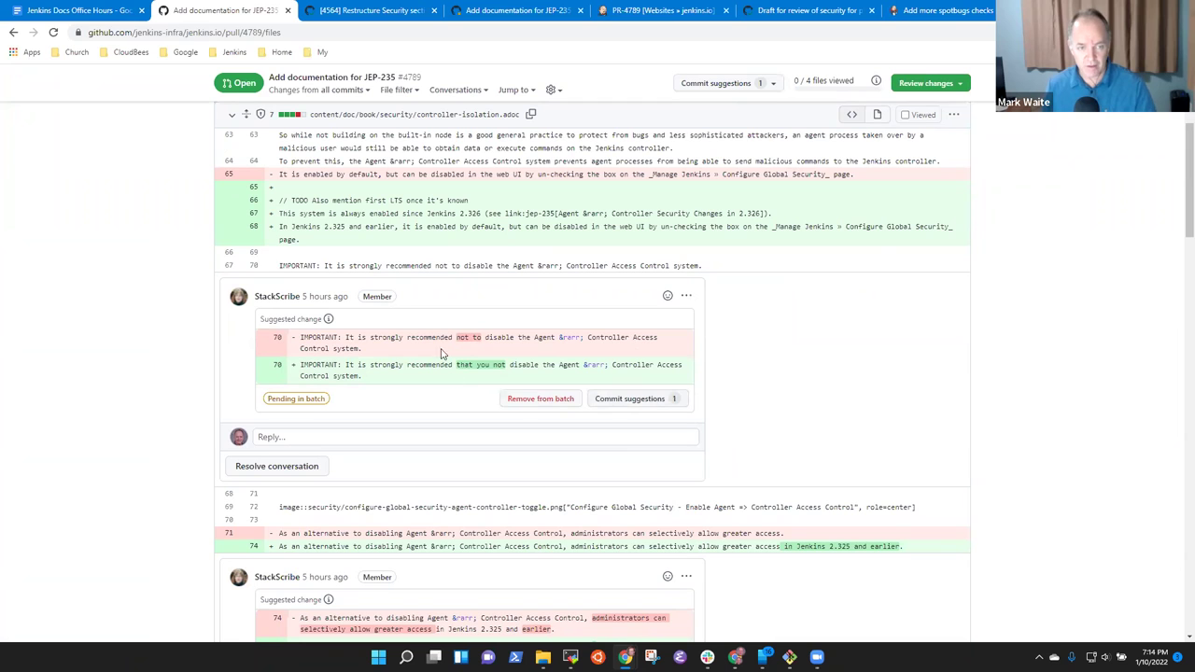
scroll(487, 431, "down", 3)
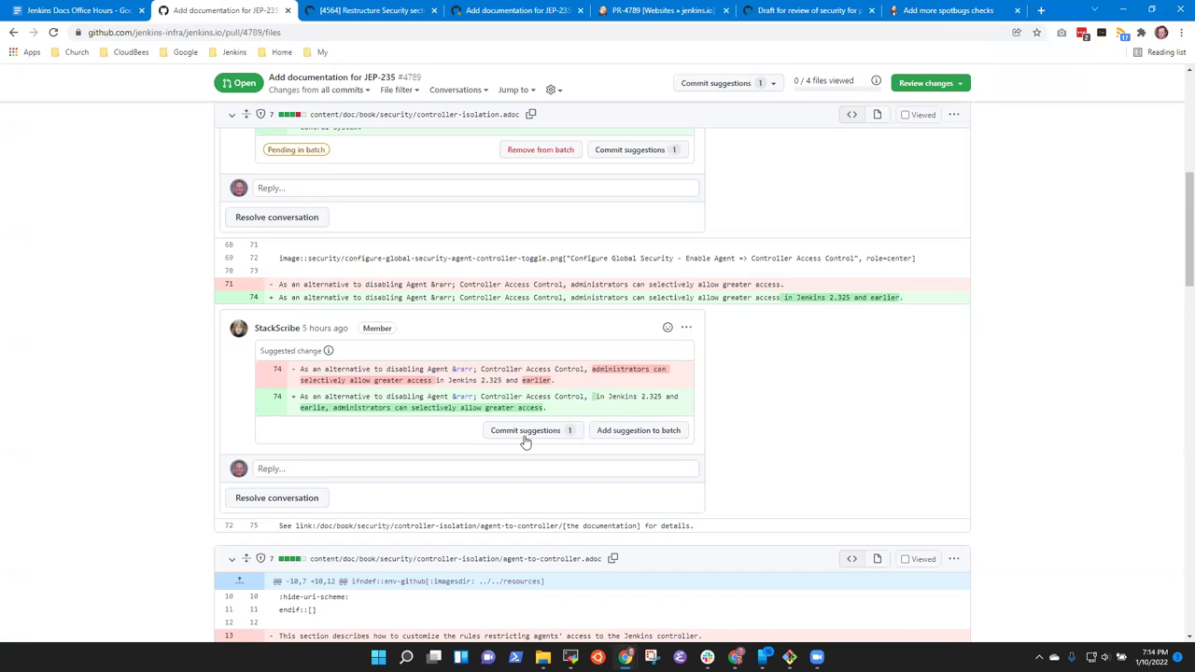
left_click(609, 430)
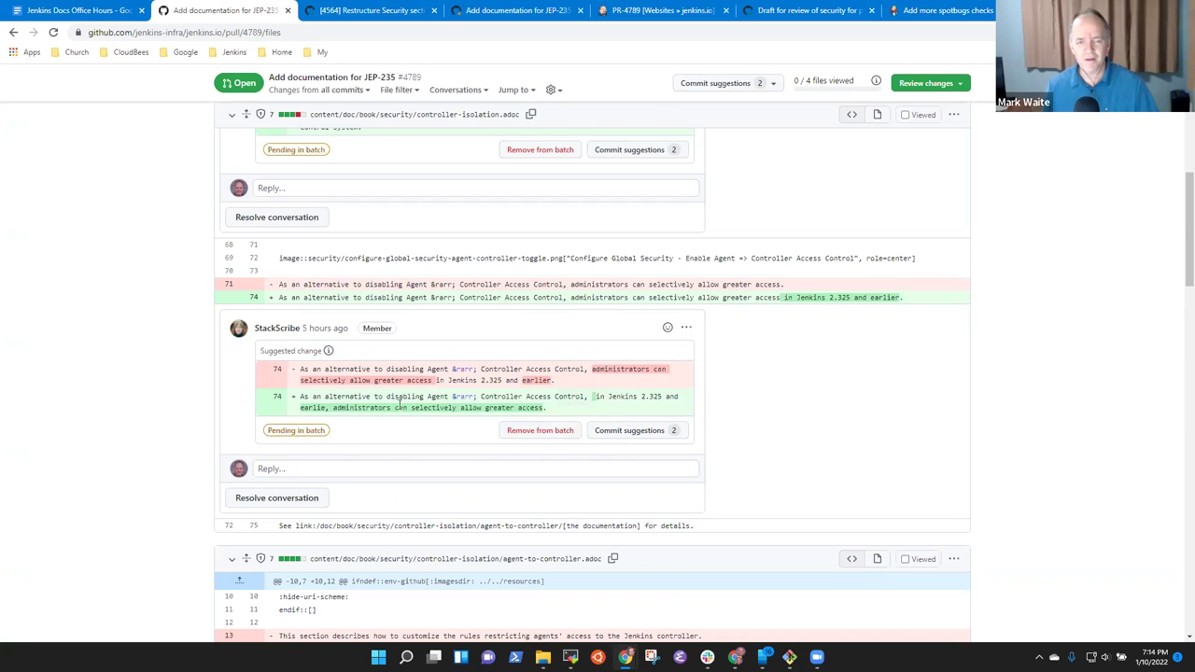
left_click(687, 328)
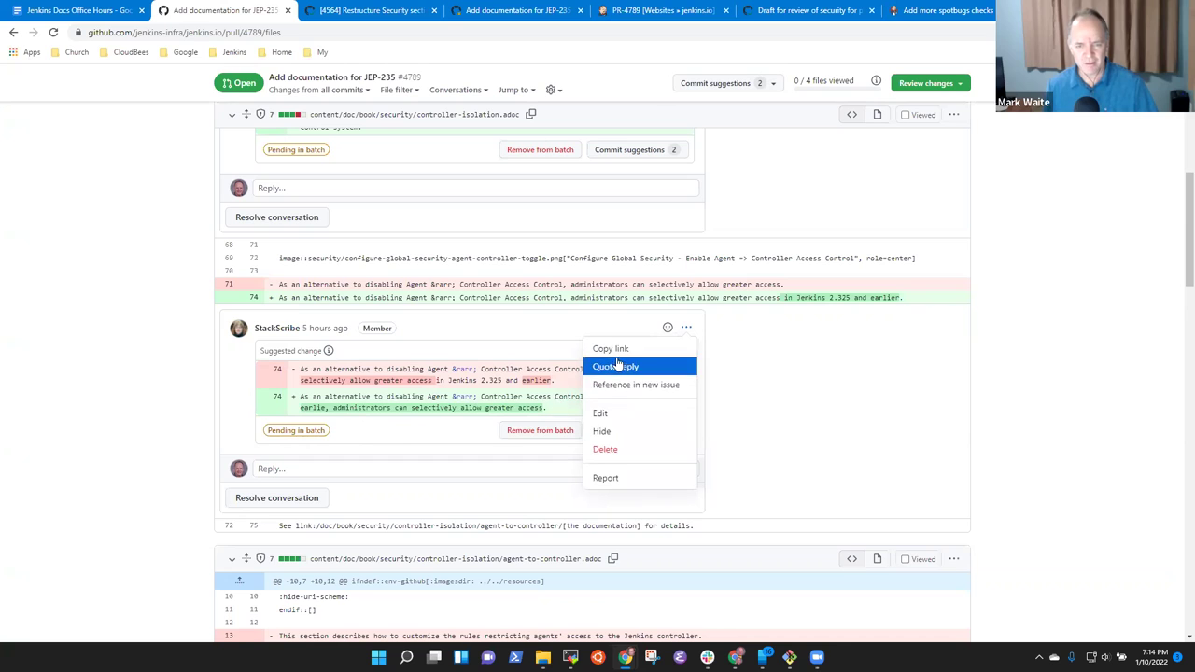
left_click(600, 413)
Correct 'earlie' to 'earlier', remove the extra space, update the comment and re-add it to the batch.
double_click(299, 393)
double_click(602, 381)
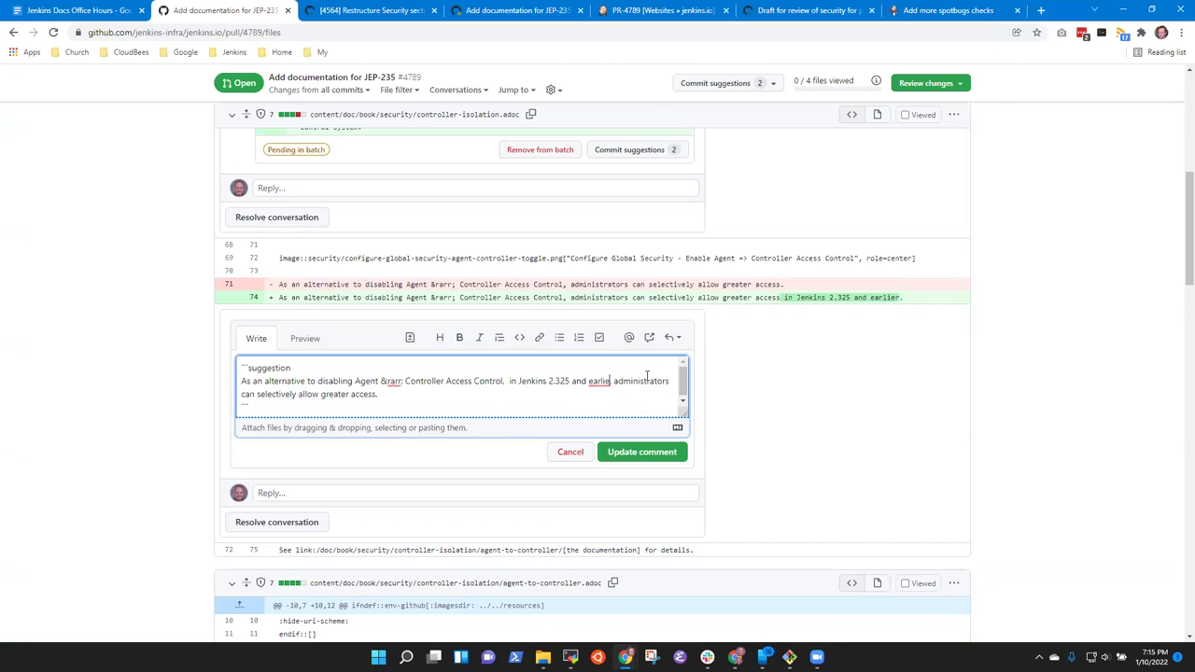
type("earlier")
key("BackSpace")
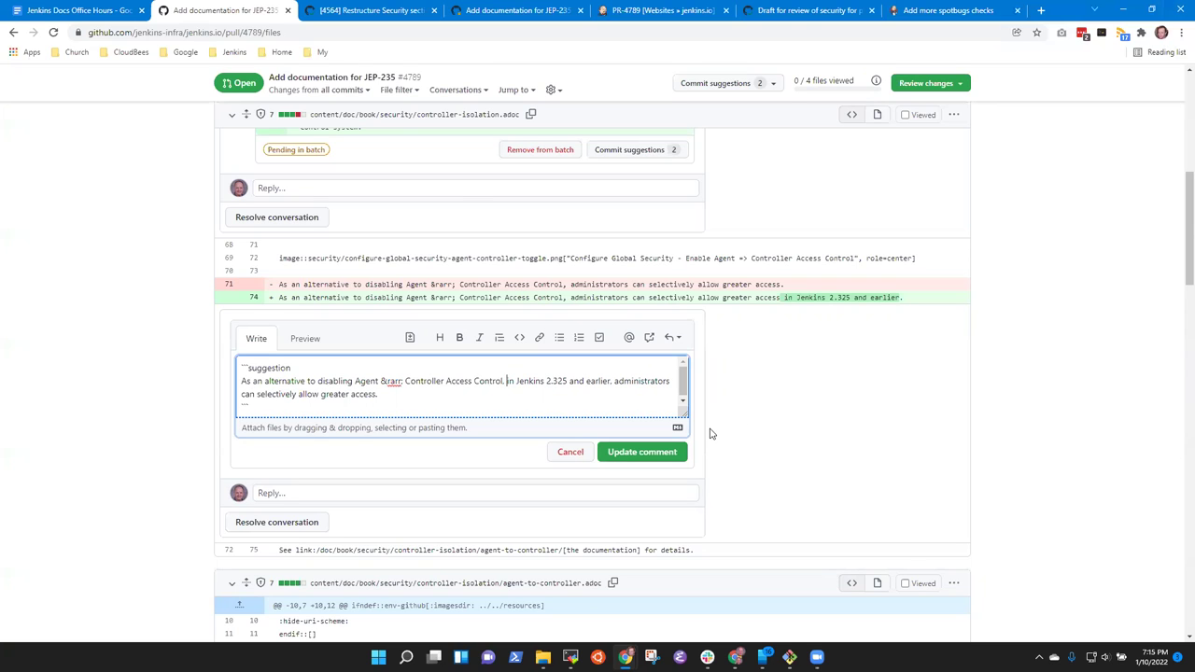
left_click(656, 458)
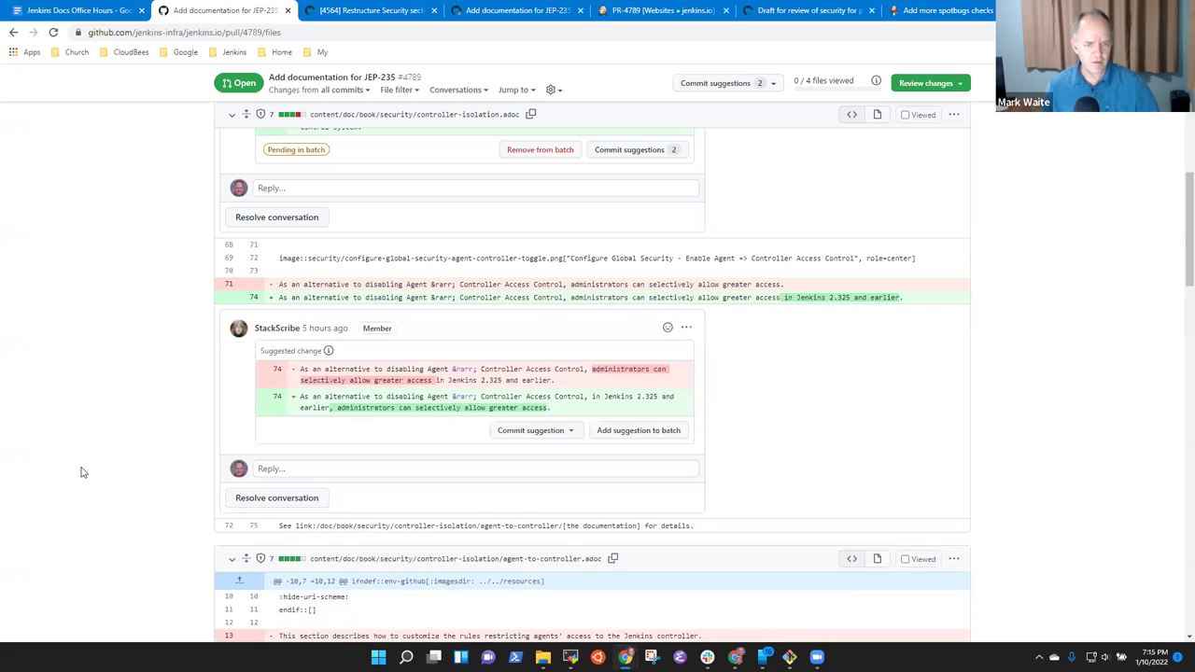
left_click(624, 433)
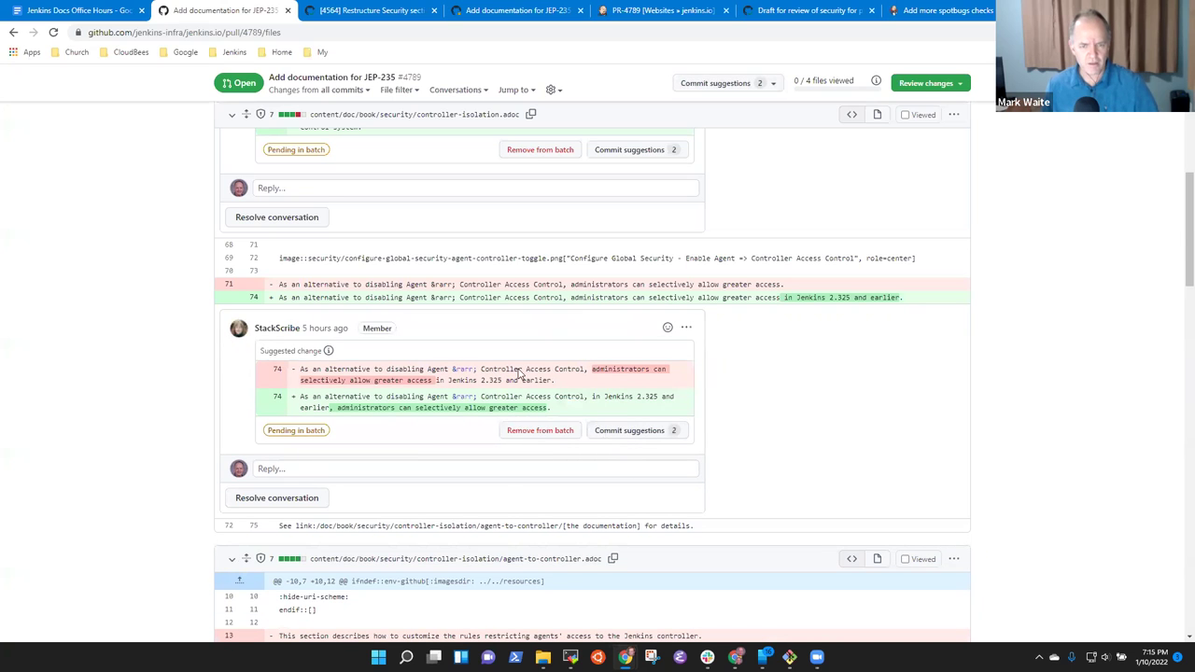
Add the line 17, 20, 21 and jep-235.adoc line 24 suggestions to the batch.
scroll(495, 437, "down", 3)
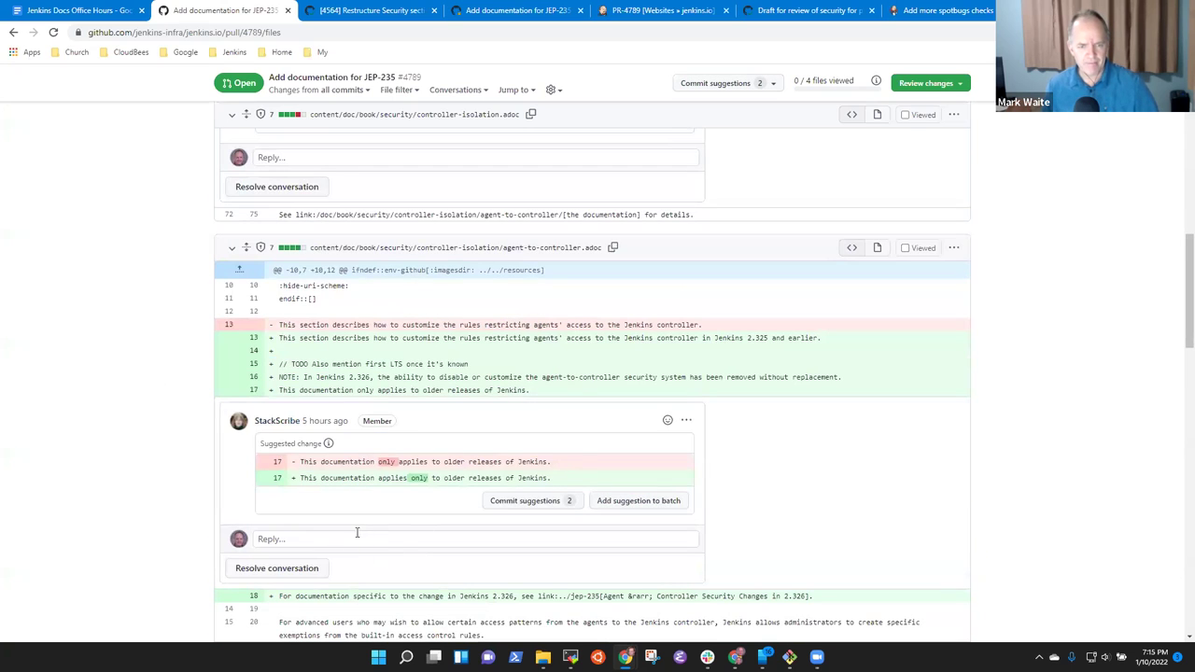
left_click(656, 500)
scroll(353, 353, "down", 4)
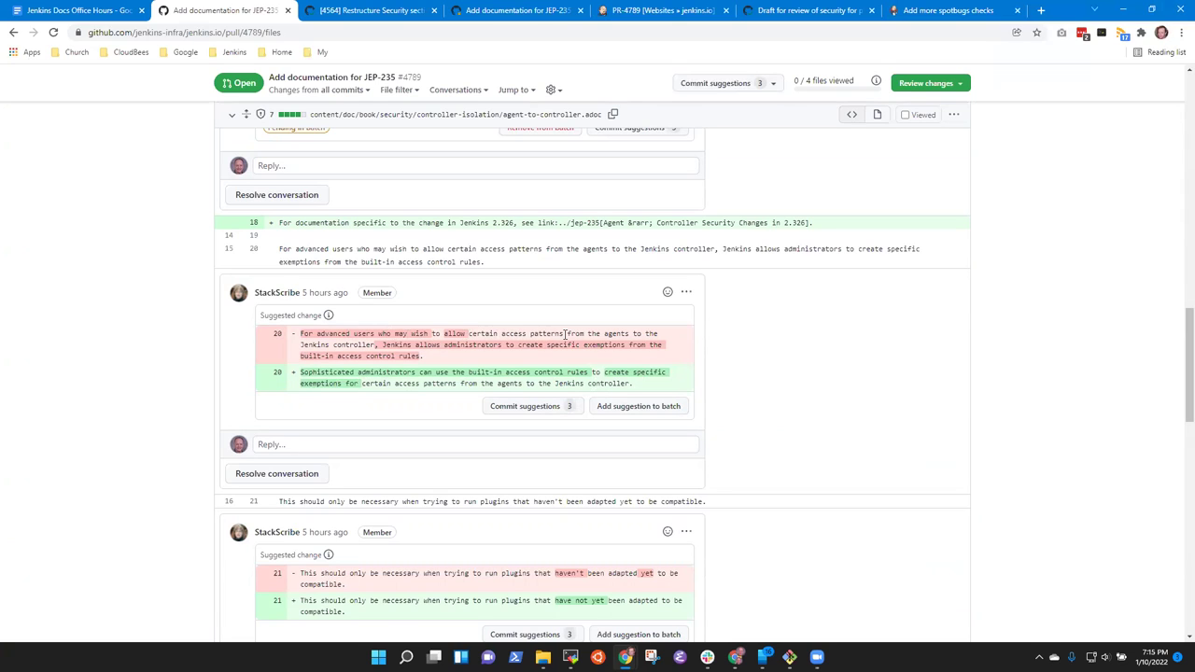
left_click(639, 406)
scroll(356, 445, "down", 3)
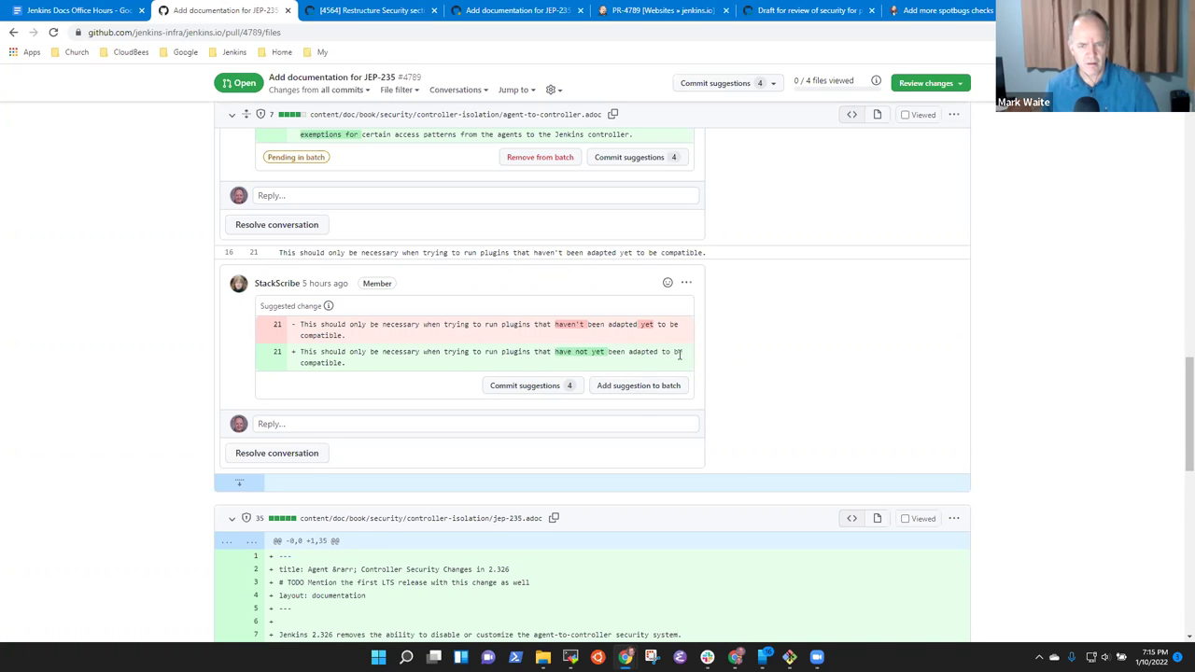
left_click(661, 386)
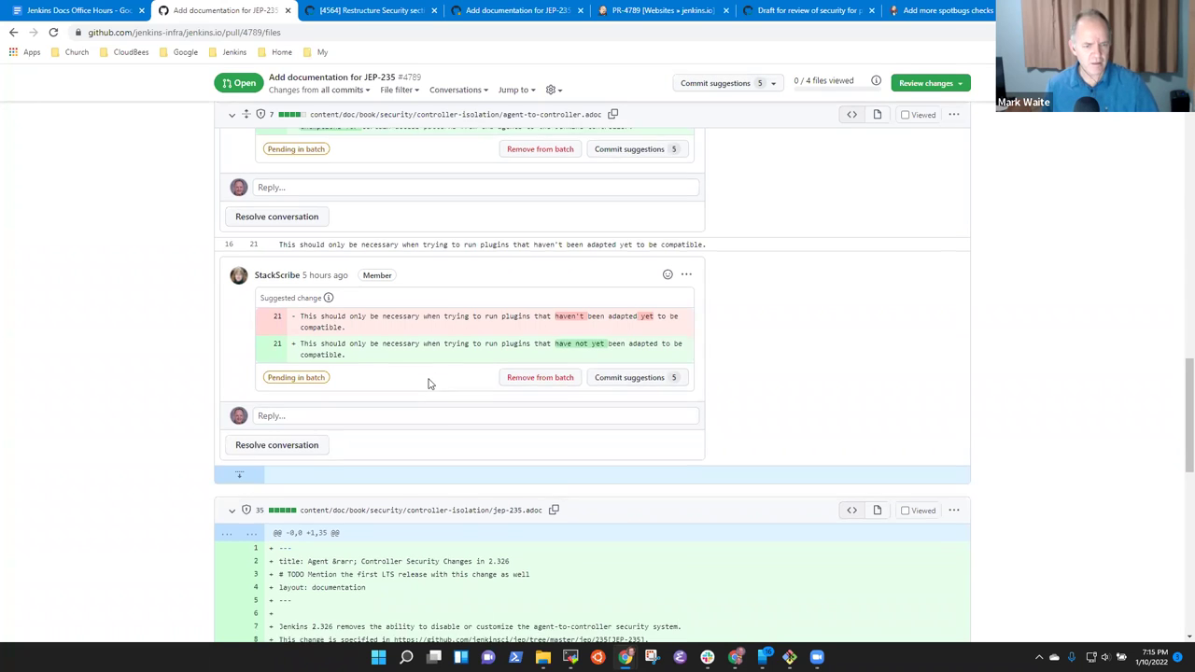
scroll(428, 384, "down", 5)
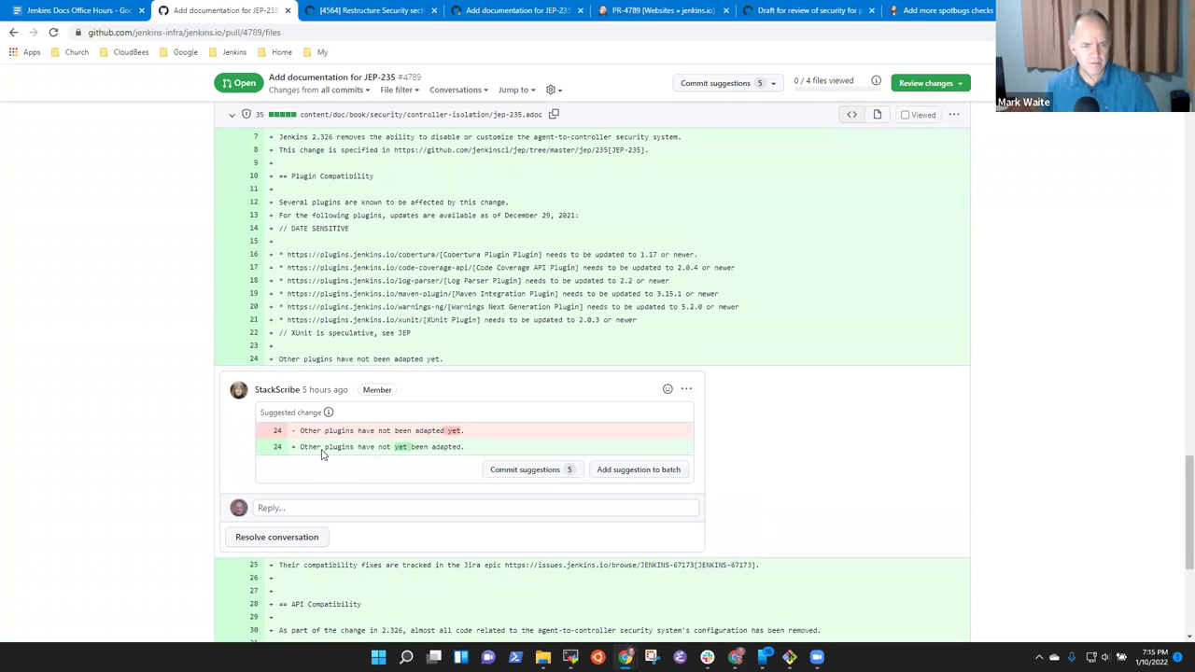
left_click(648, 469)
scroll(615, 442, "down", 3)
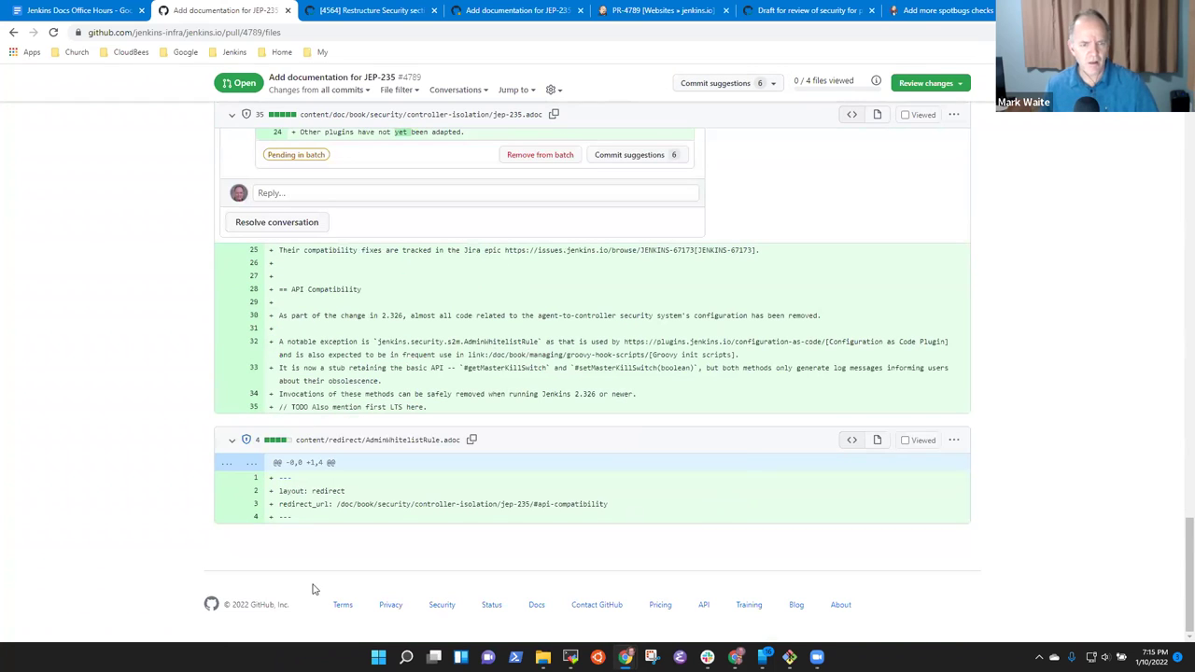
scroll(325, 476, "up", 20)
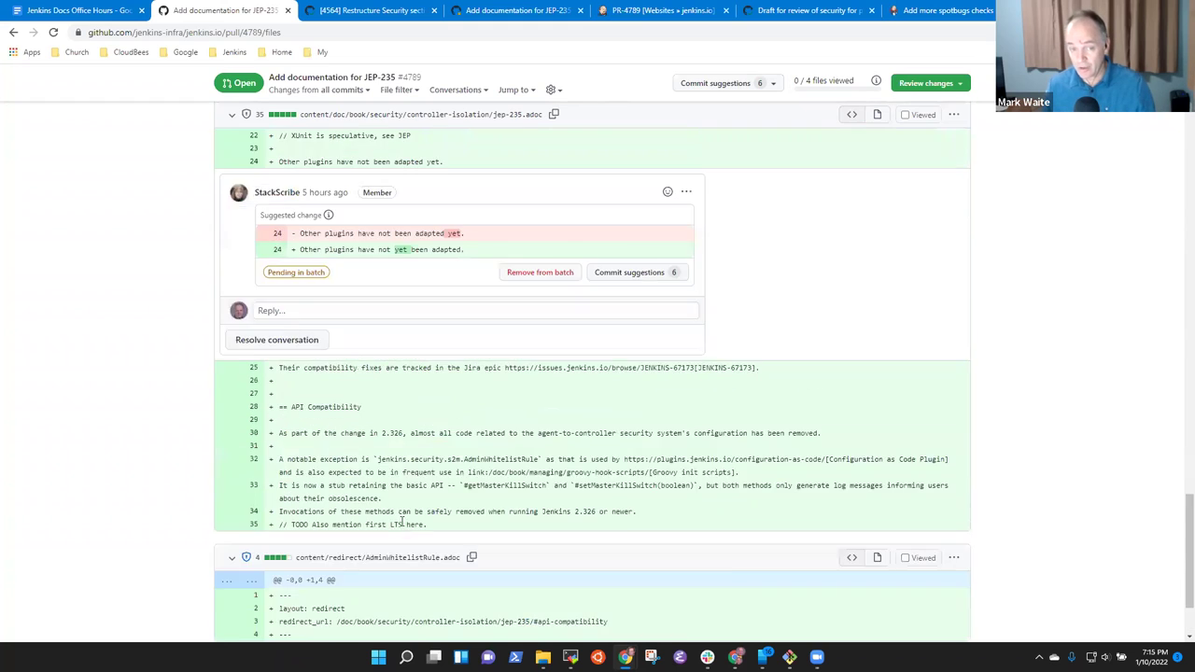
scroll(649, 288, "up", 4)
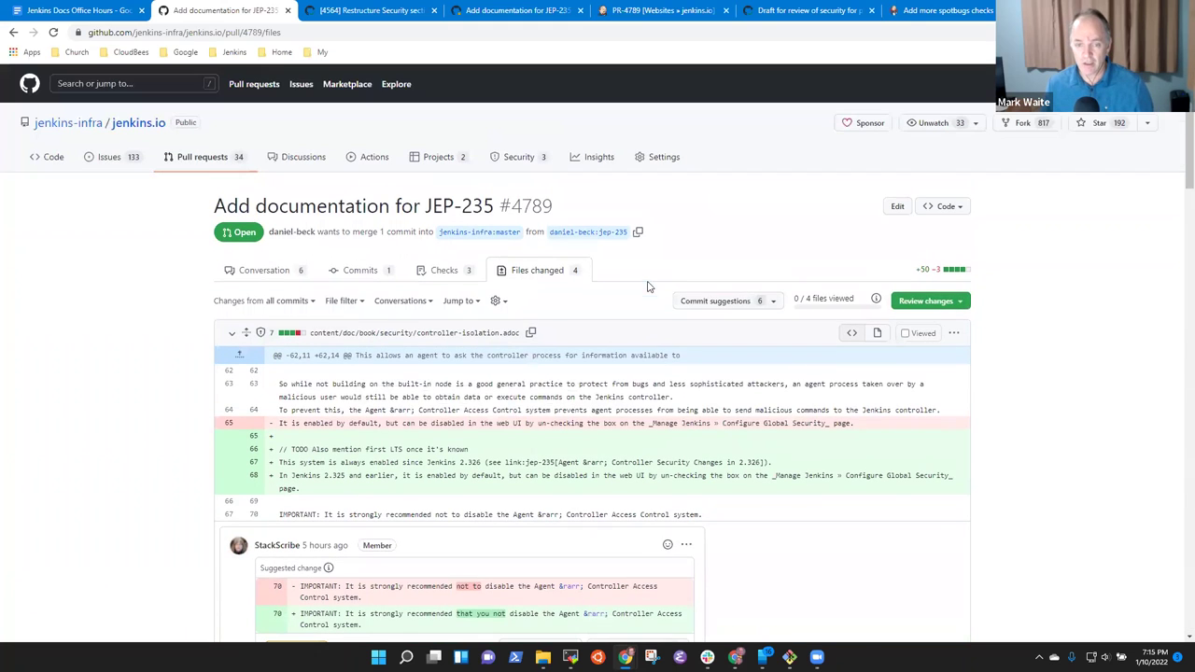
Commit the six batched suggestions with a commit message crediting the reviewer.
left_click(716, 300)
left_click(528, 352)
type("Meg's code review")
left_click(388, 434)
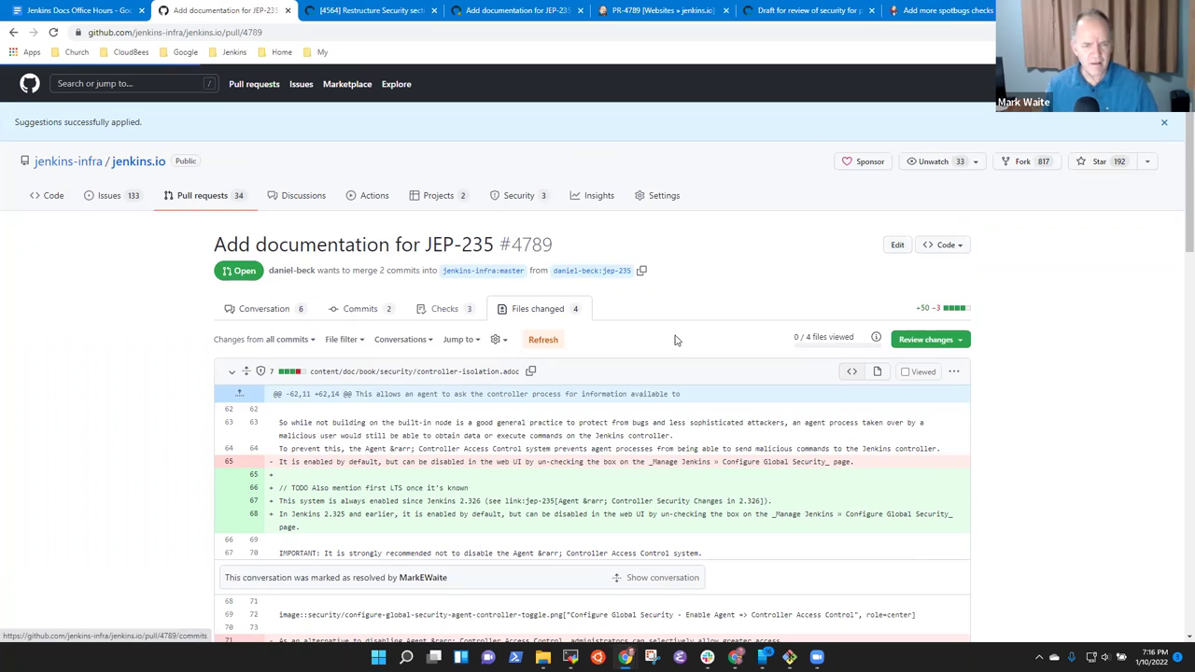
Go back to #4789's conversation, scroll through it, and close the suggestions-applied notice.
left_click(307, 318)
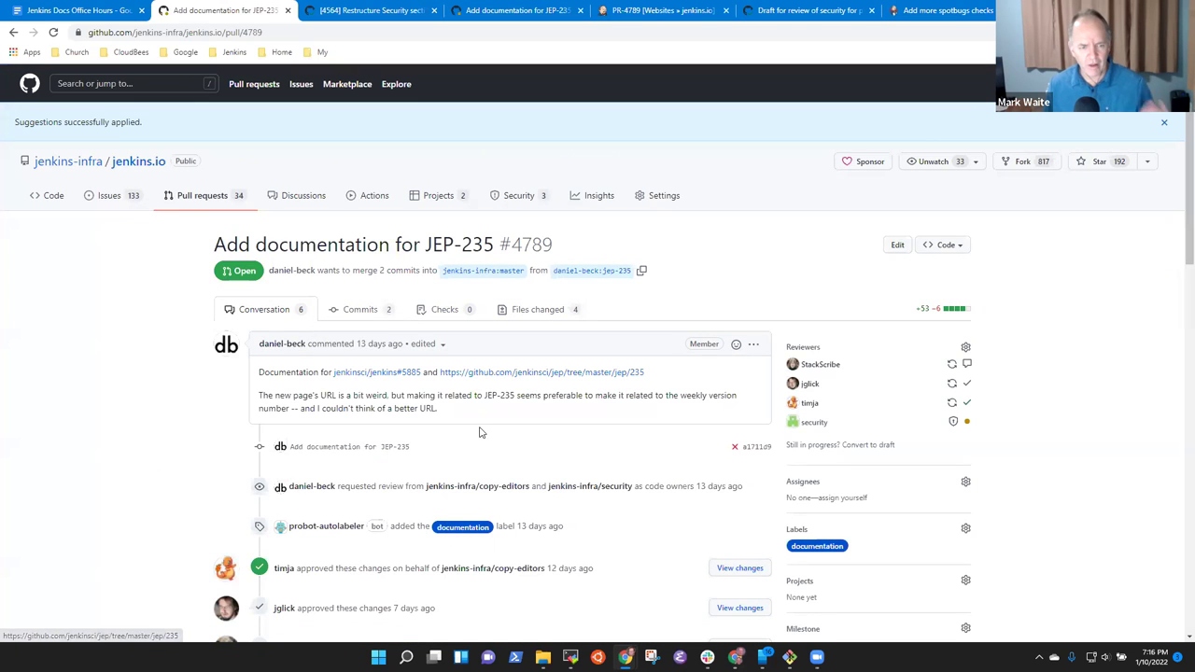
scroll(501, 422, "down", 3)
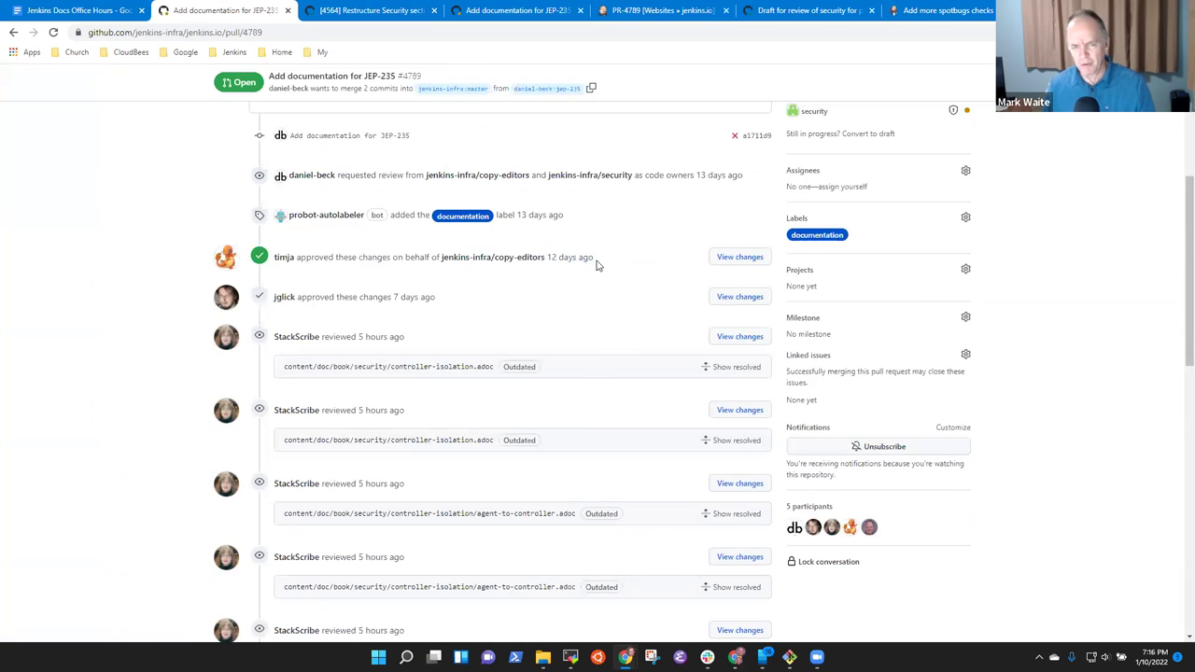
scroll(561, 329, "down", 5)
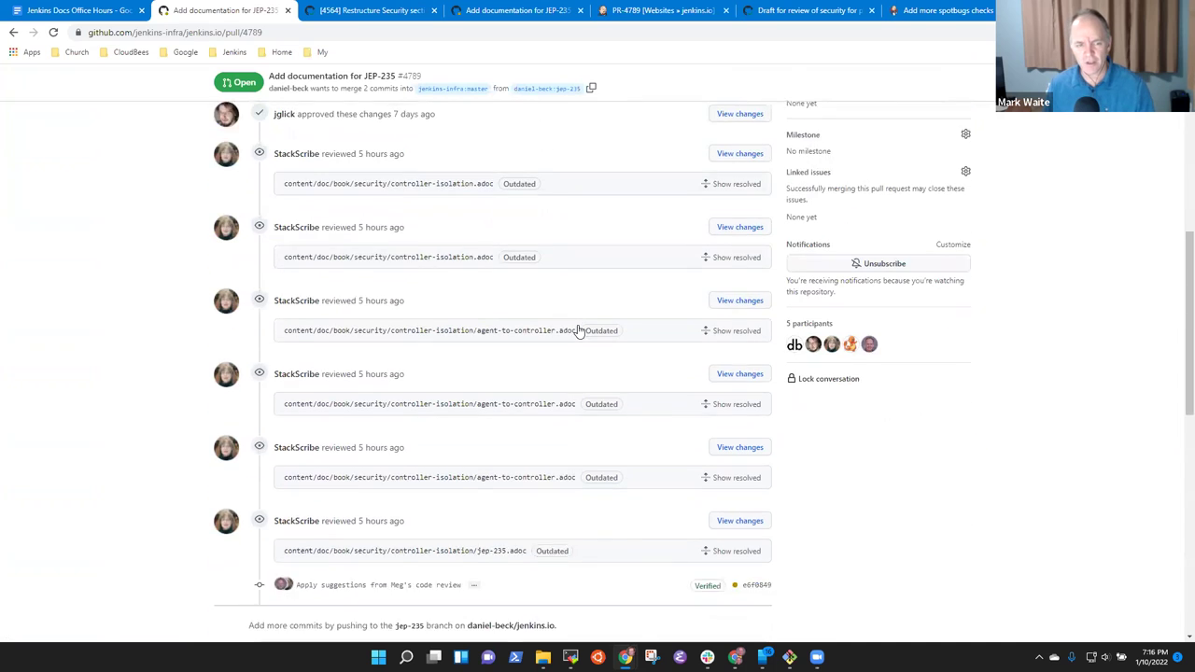
scroll(577, 334, "down", 1)
scroll(381, 408, "down", 2)
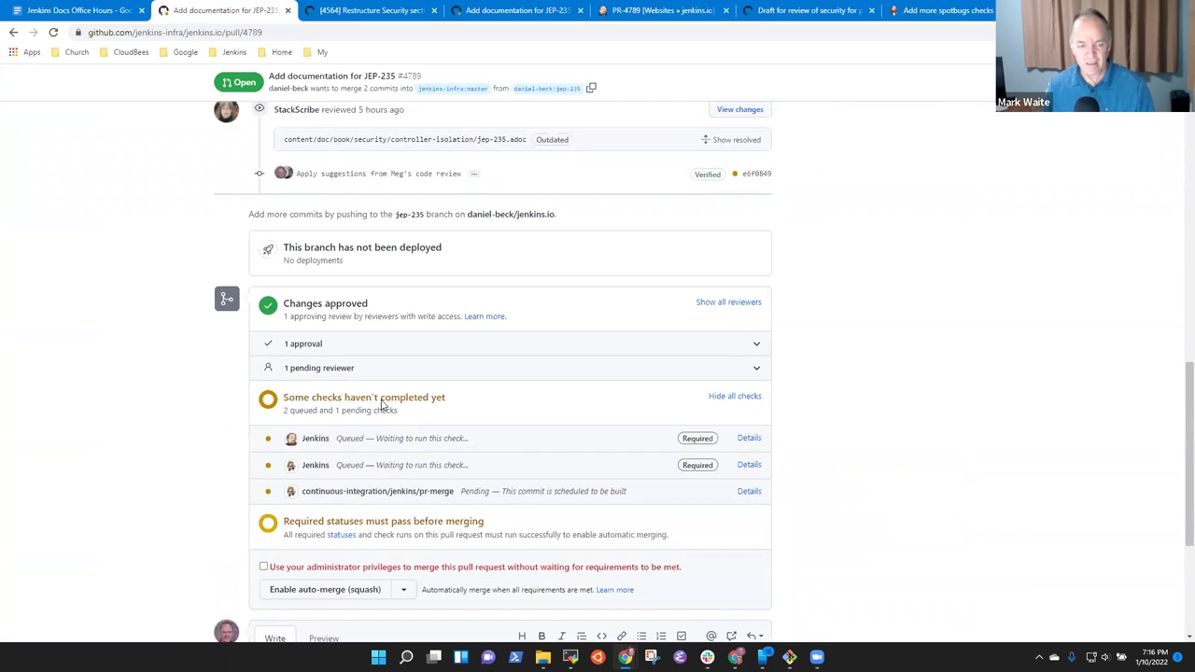
scroll(387, 396, "up", 15)
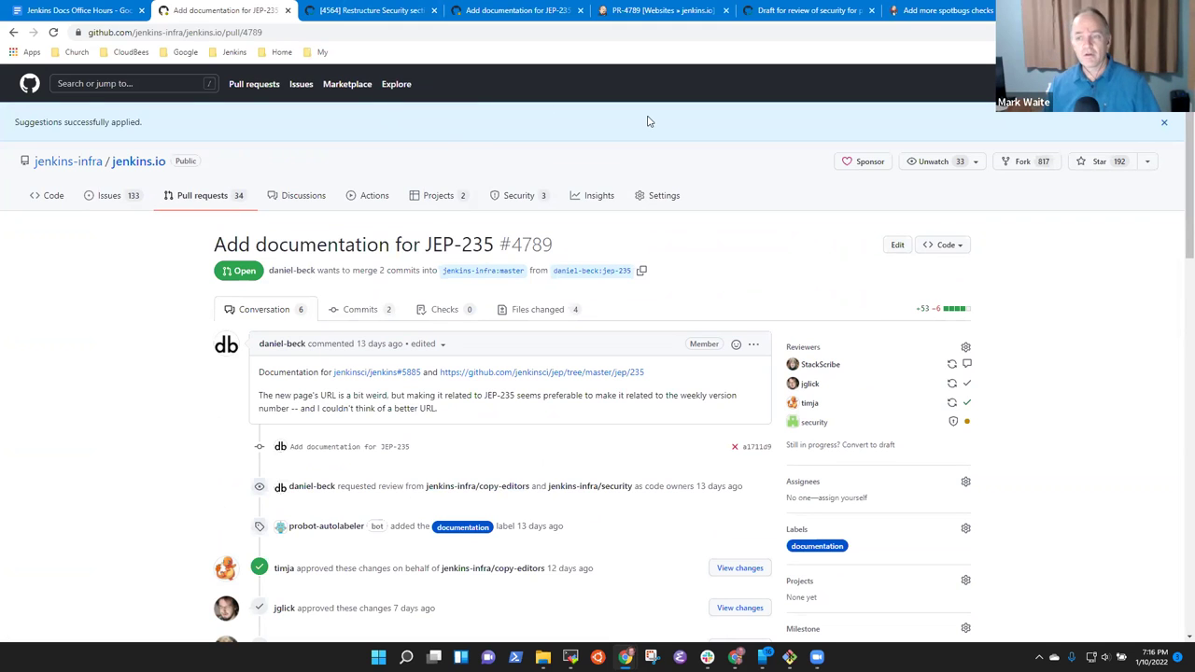
left_click(1165, 126)
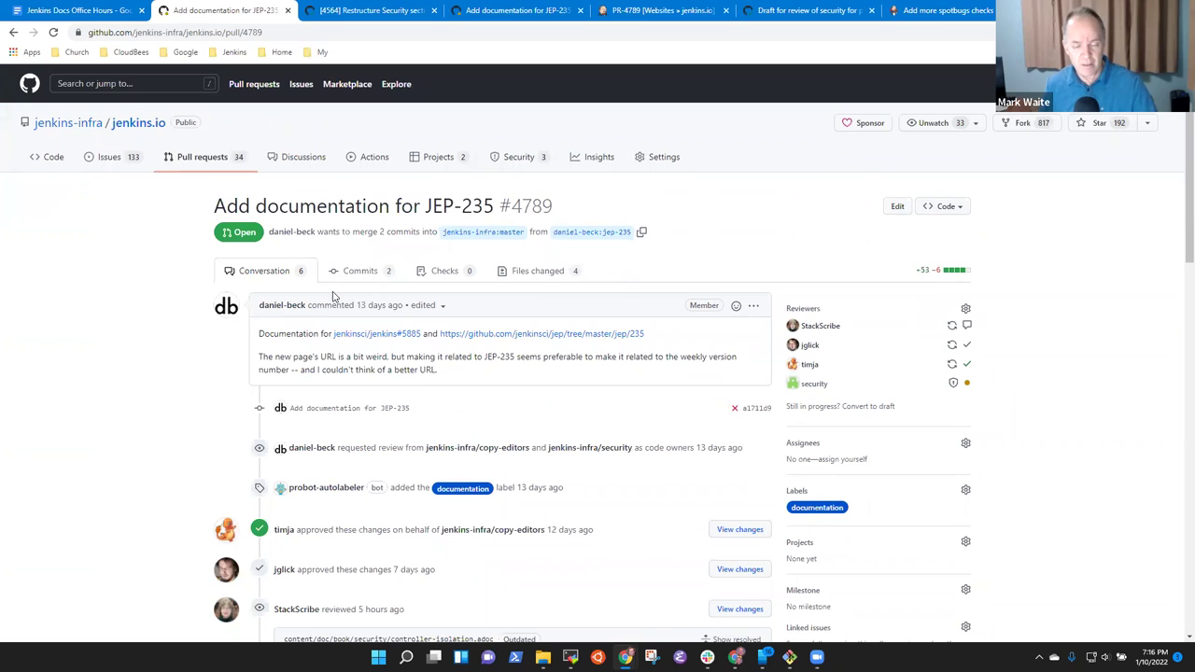
Open pull request 4612 in a new tab from the agenda's pull/4612 link.
left_click(59, 11)
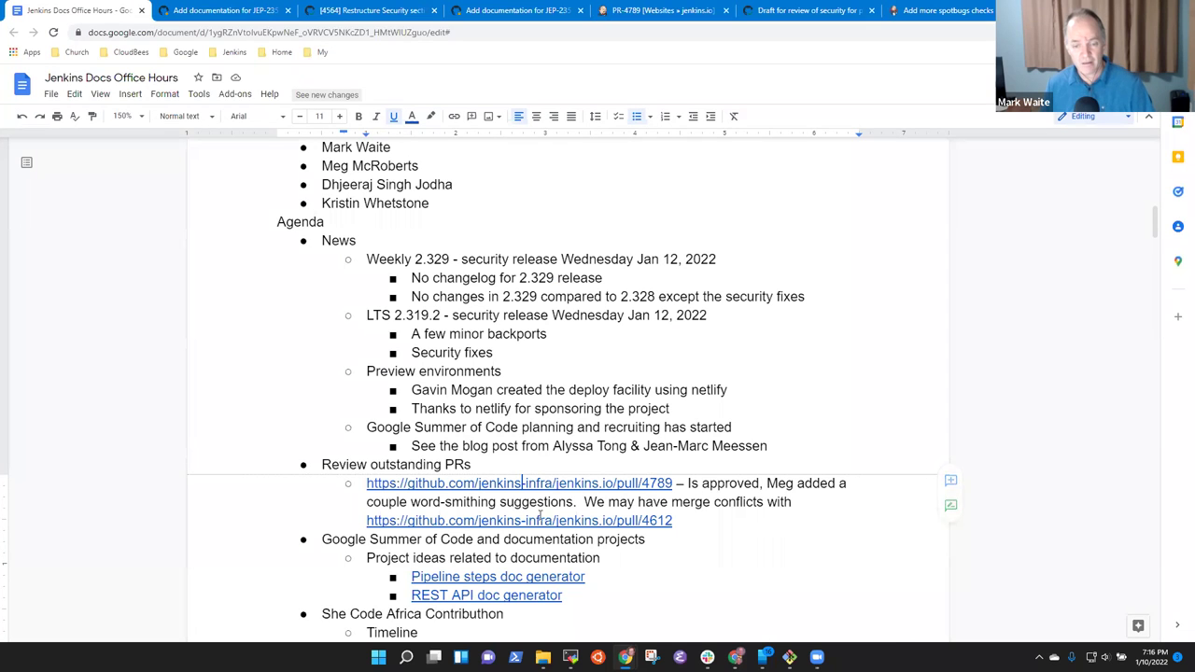
left_click(621, 522)
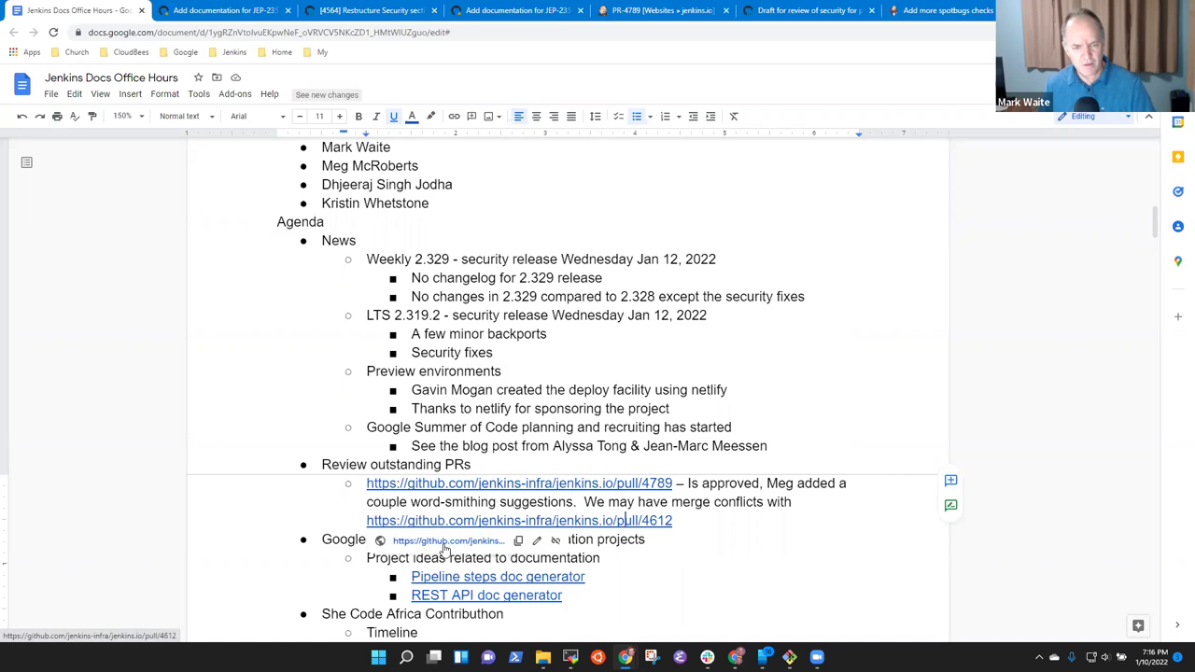
left_click(443, 546)
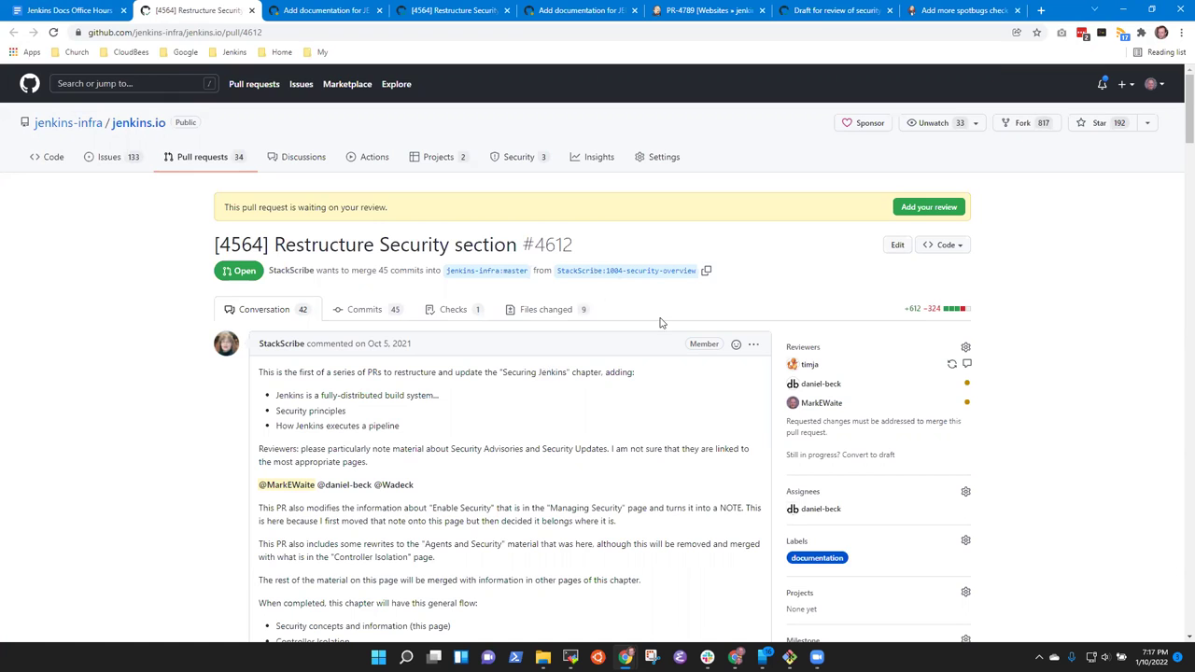
scroll(664, 327, "down", 8)
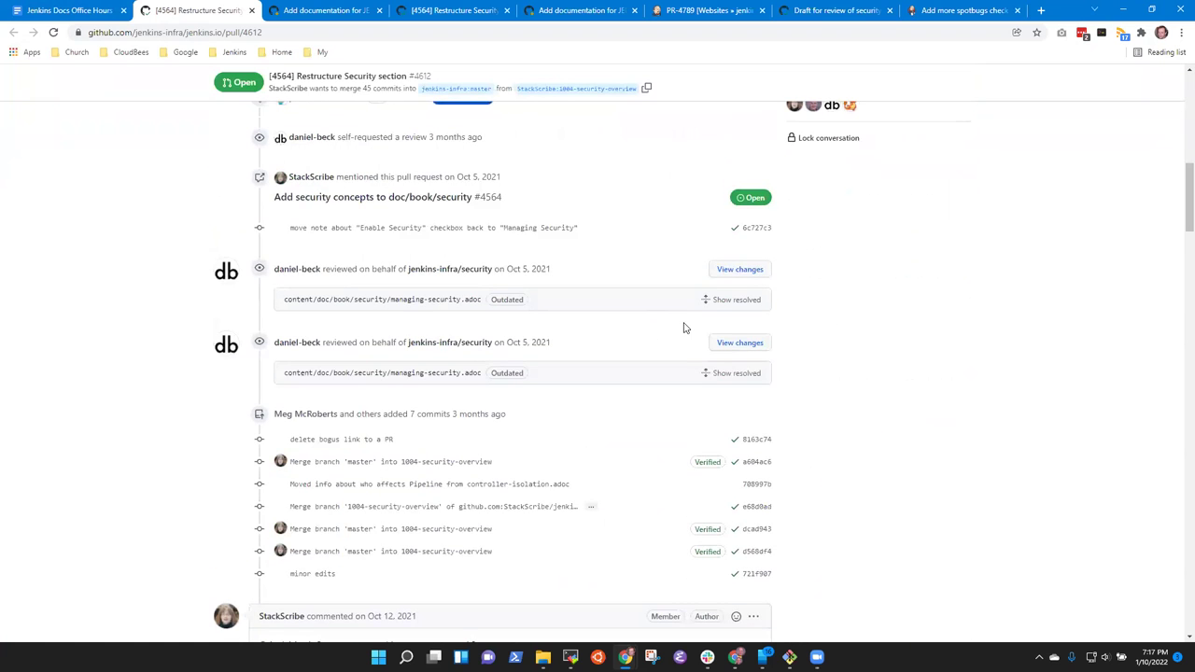
scroll(673, 328, "down", 5)
scroll(490, 366, "down", 2)
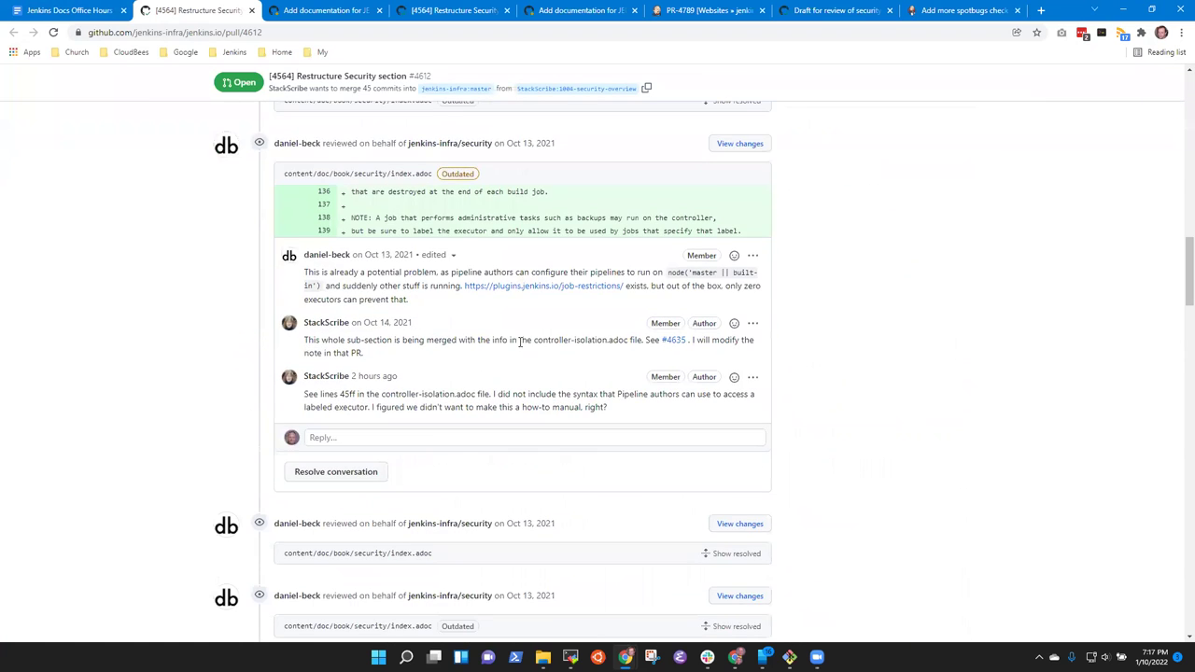
scroll(504, 408, "down", 3)
scroll(525, 408, "down", 6)
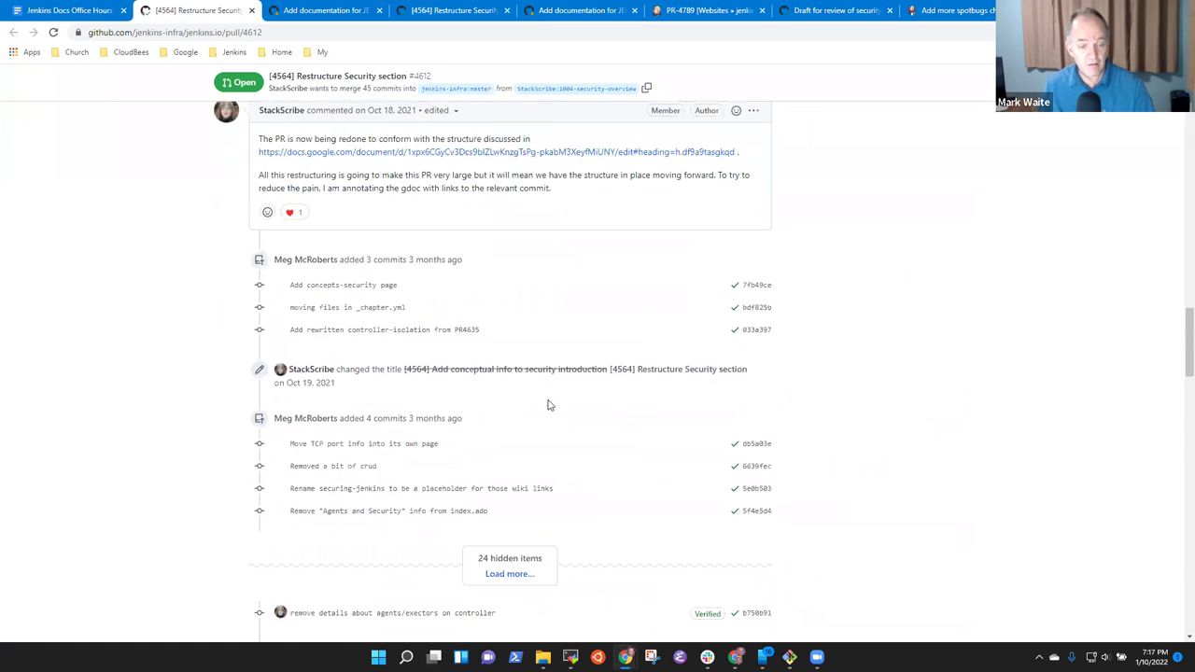
scroll(486, 418, "down", 10)
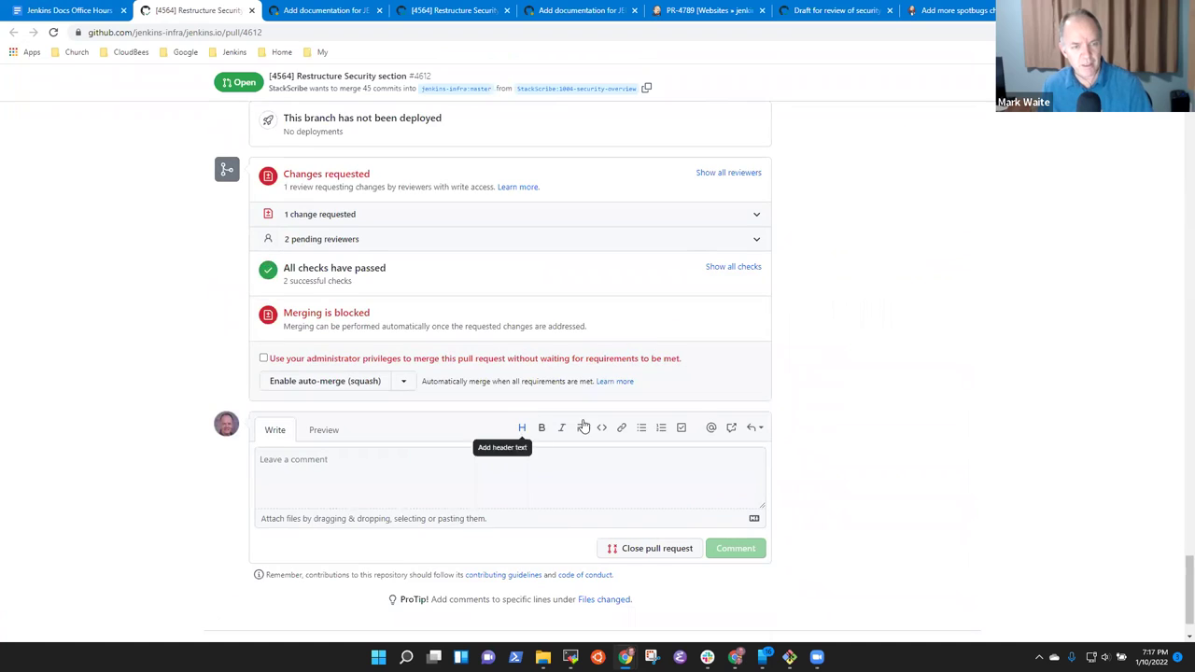
scroll(1108, 496, "up", 5)
left_click_drag(1180, 546, 1181, 135)
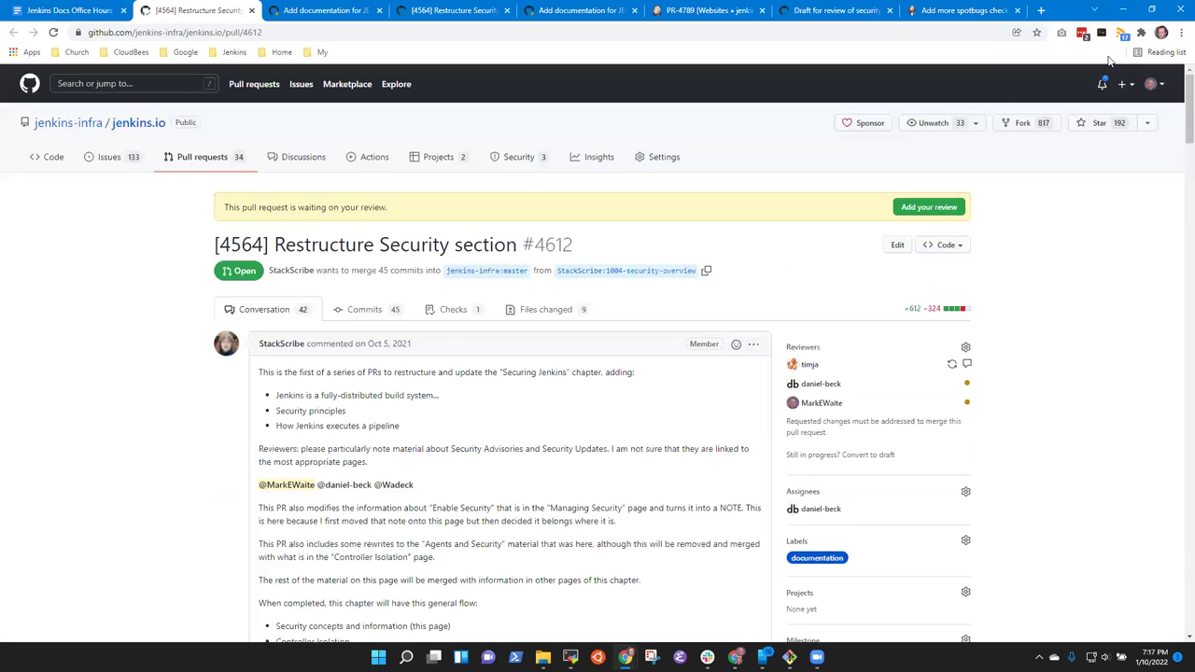
Load and skim the full access-control.adoc diff in PR #4612's changed files, then return to the agenda.
left_click(541, 314)
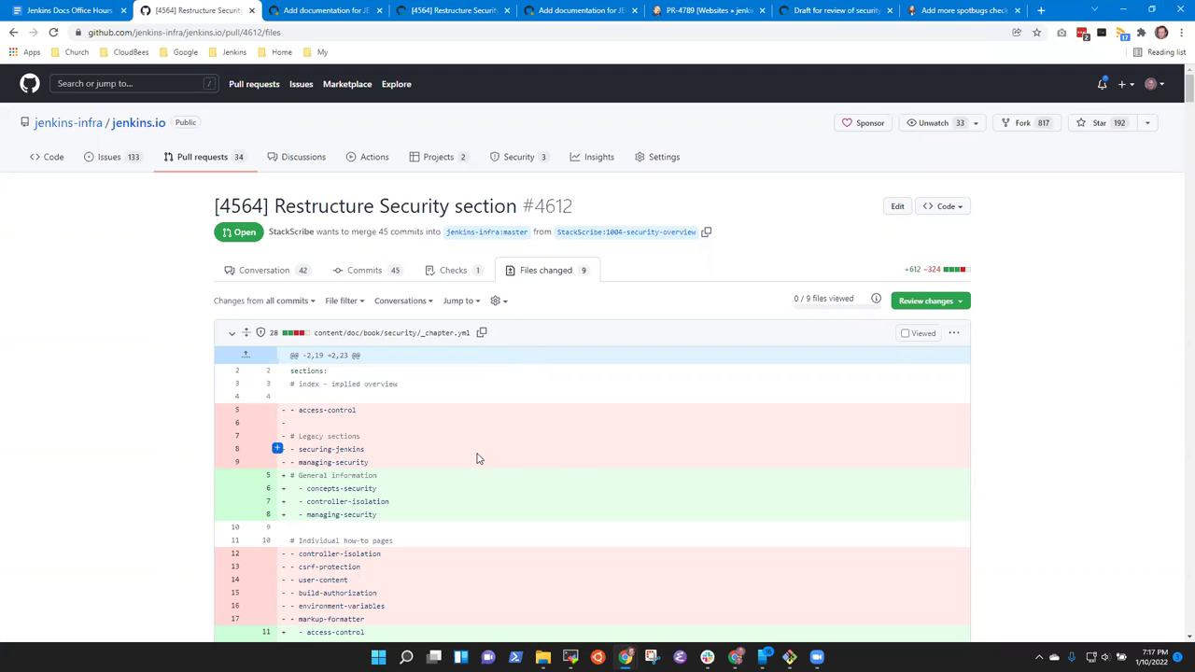
scroll(483, 447, "down", 10)
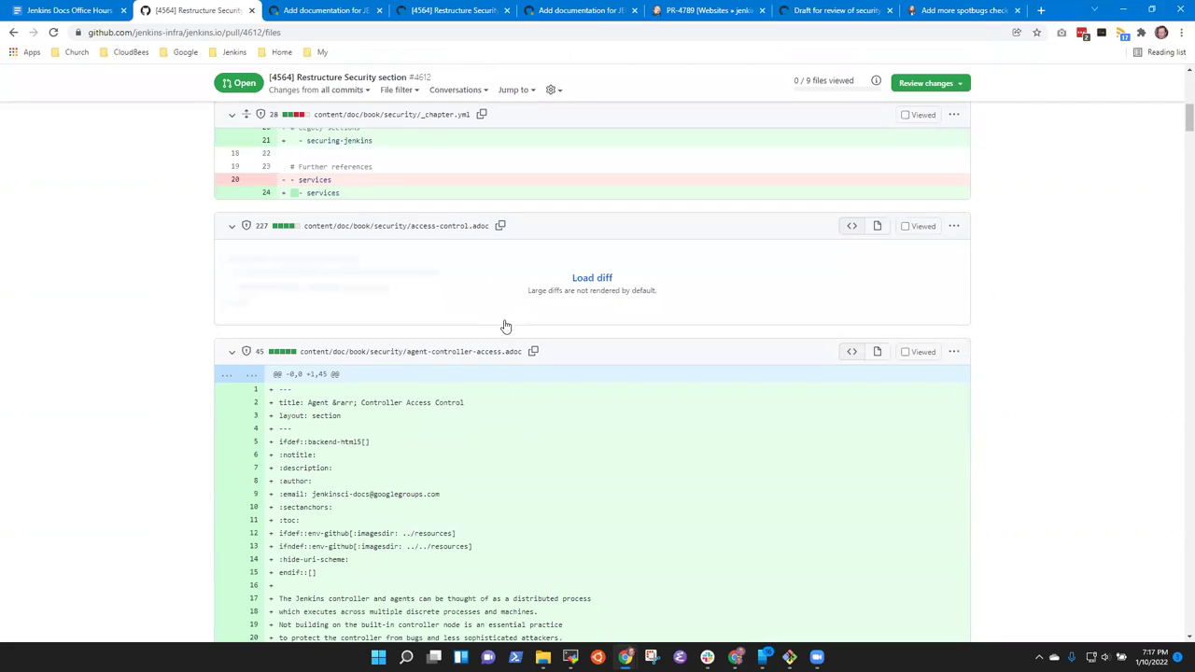
left_click(590, 278)
scroll(442, 315, "down", 5)
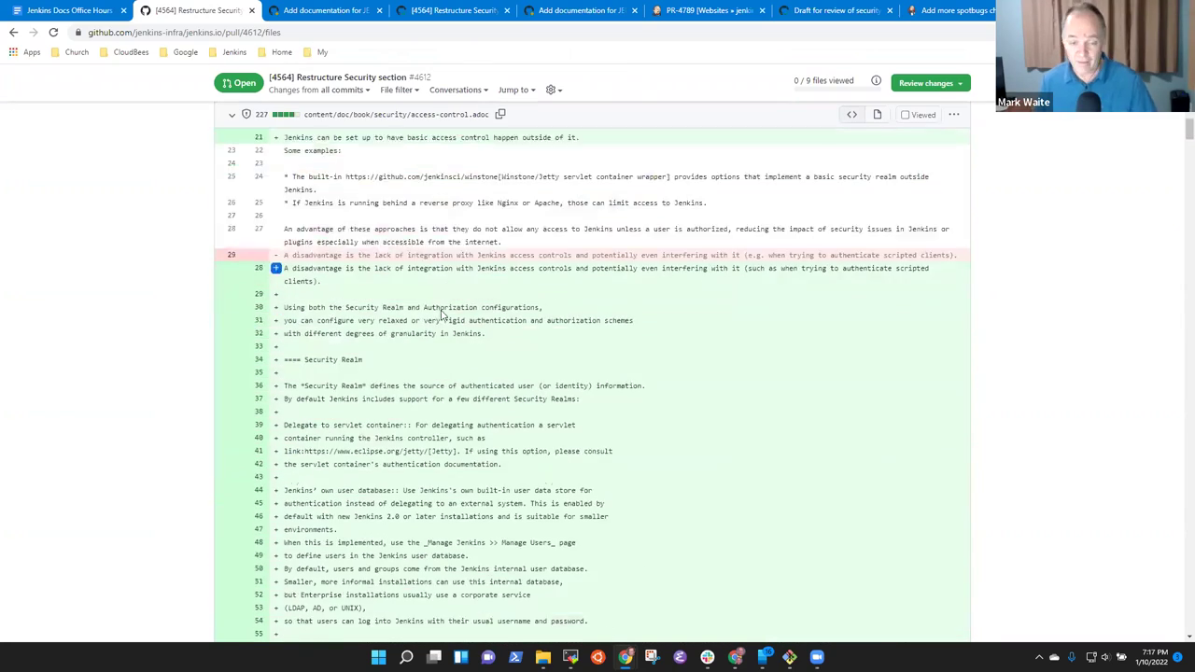
scroll(443, 315, "down", 10)
scroll(586, 337, "up", 4)
scroll(586, 337, "up", 5)
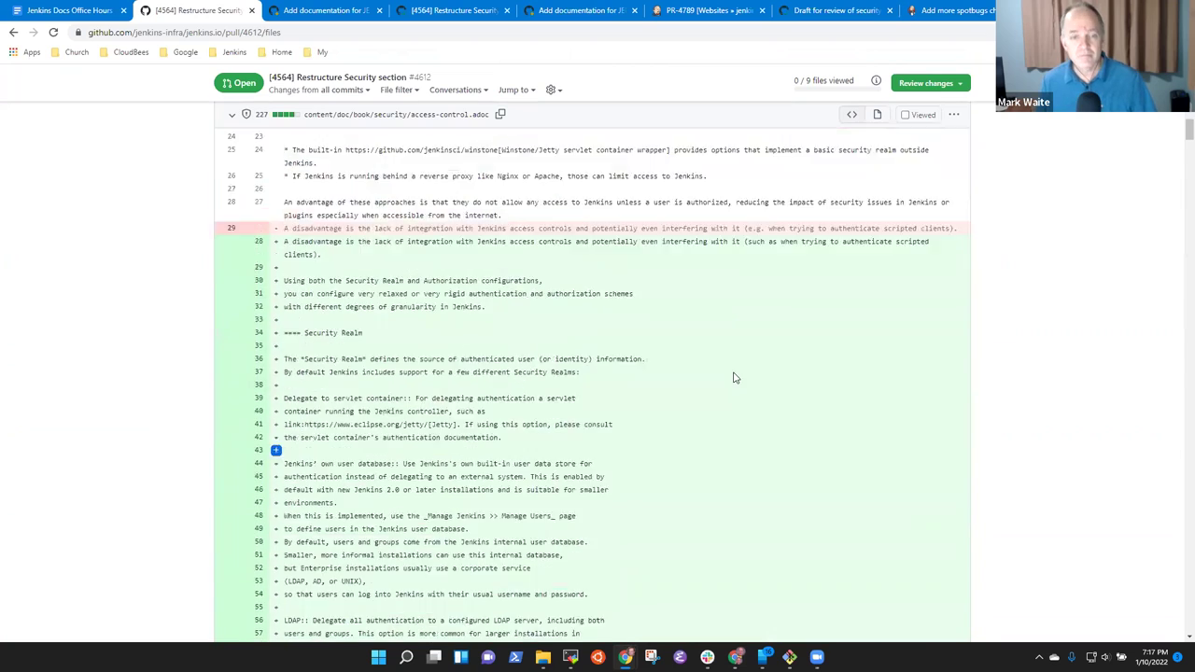
scroll(734, 377, "up", 15)
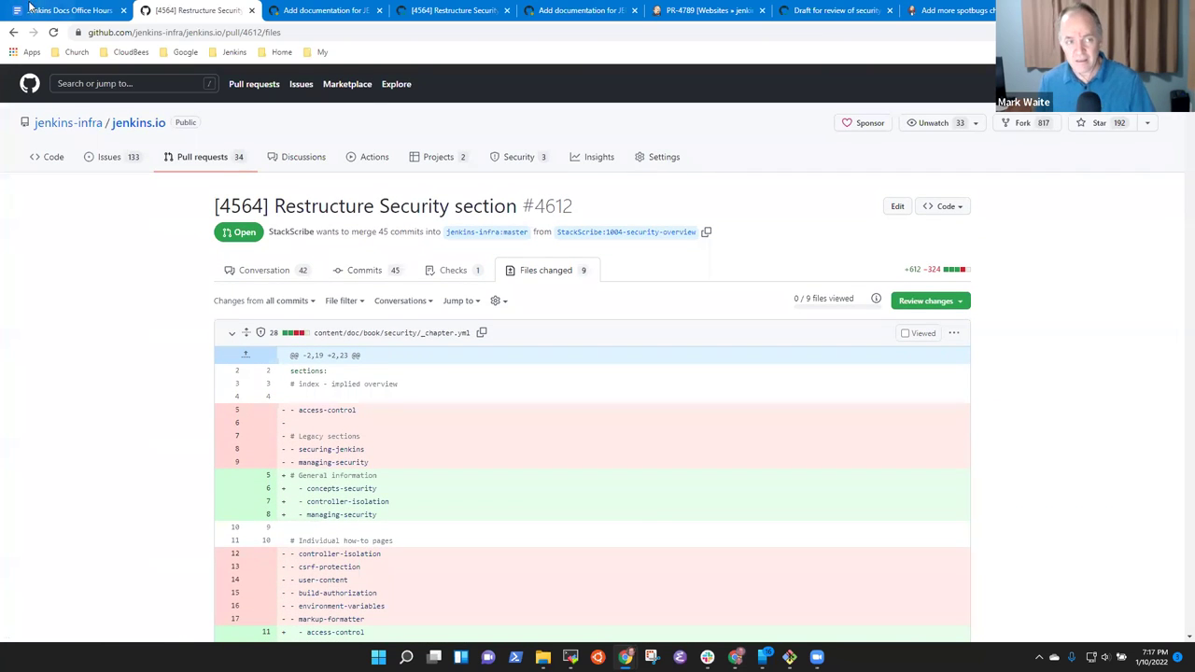
left_click(58, 11)
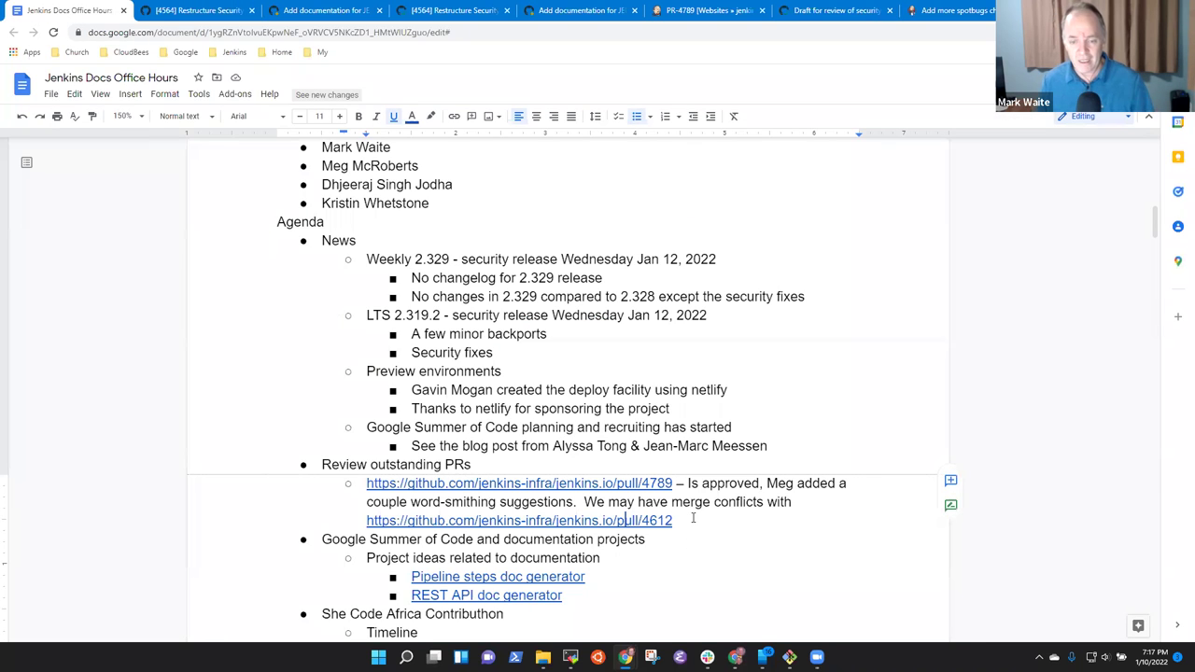
Add an indented sub-note under the pull/4612 link: 'Consider merging 4612 later during the meeting if time allows'.
left_click(647, 484)
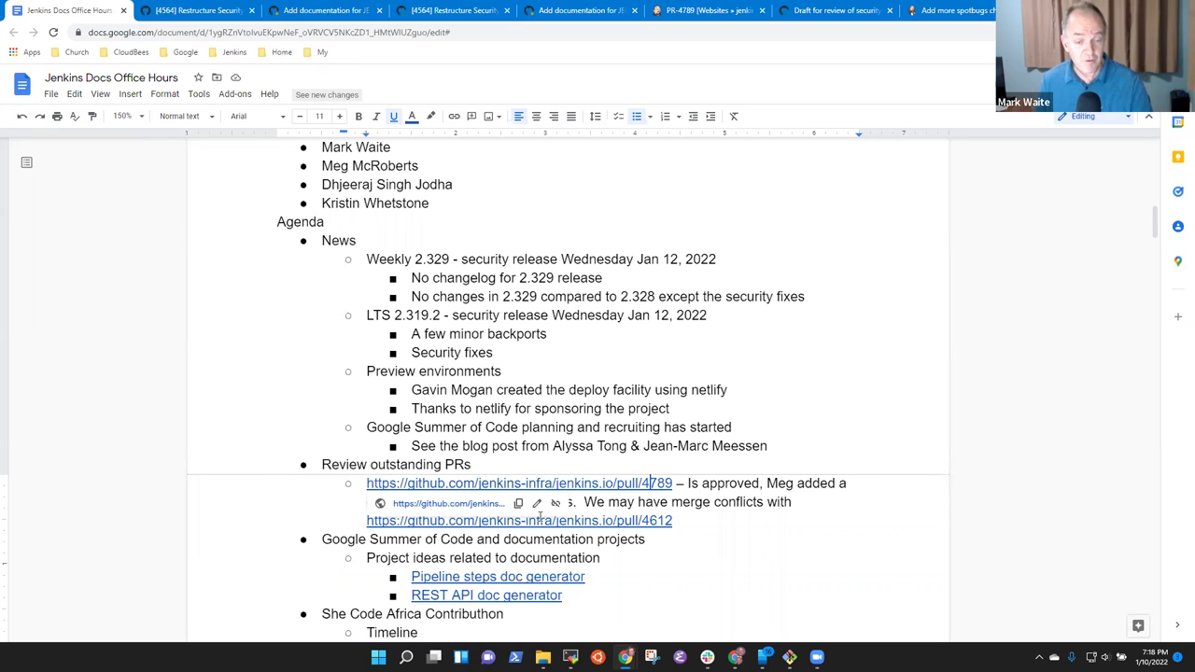
left_click(683, 521)
key("Return")
key("Tab")
type("Consider")
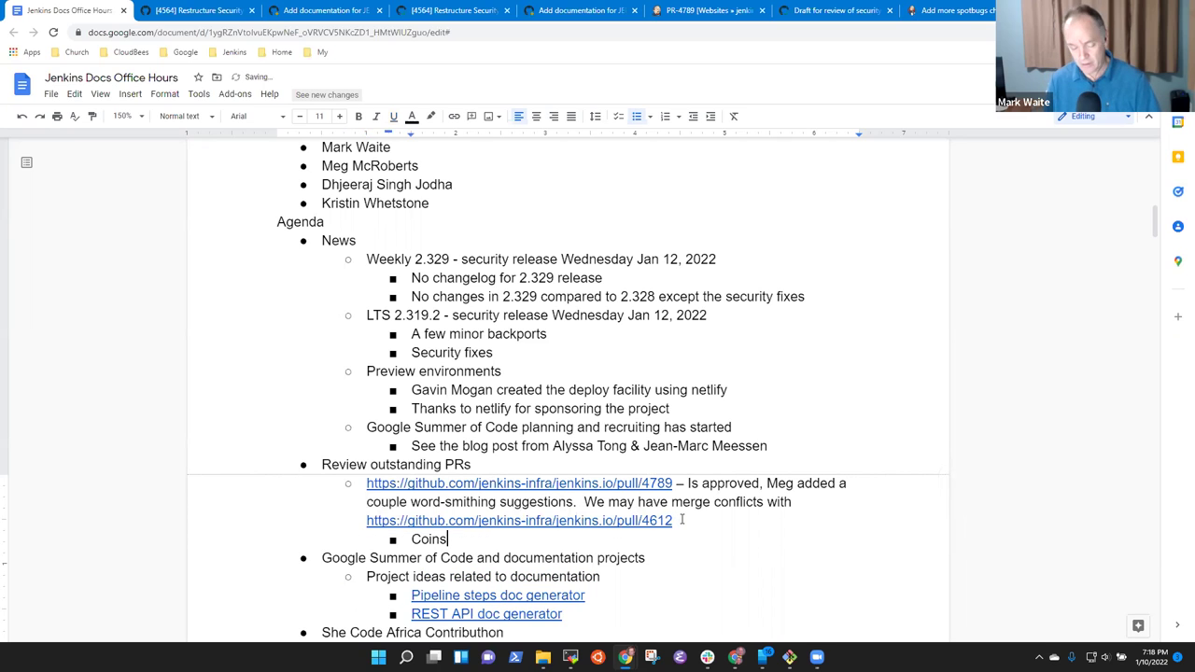
key("ctrl+BackSpace")
type("Consider ")
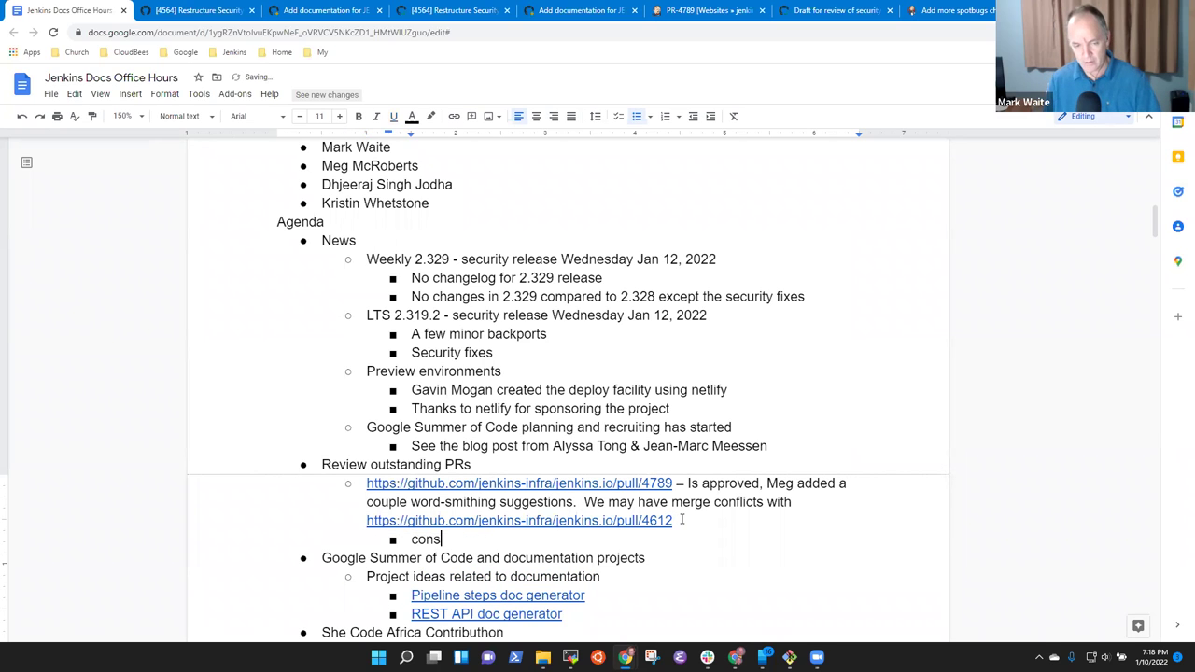
type("mergin")
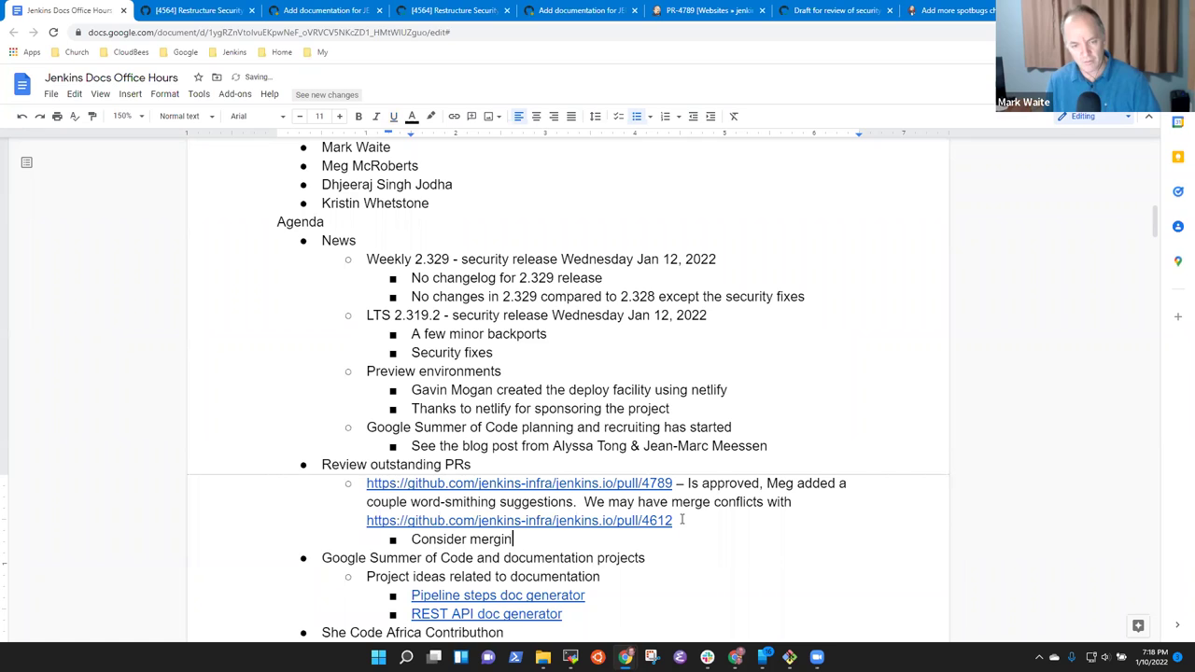
type("g 4612 later durin")
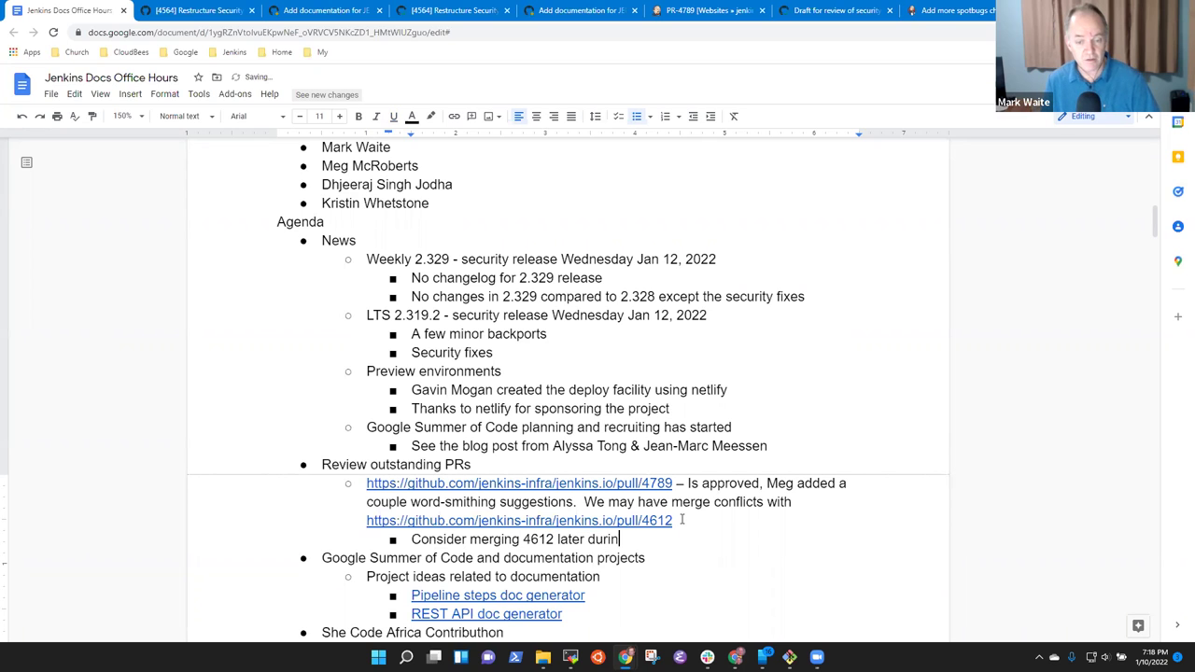
type("g the meeting it f time allows")
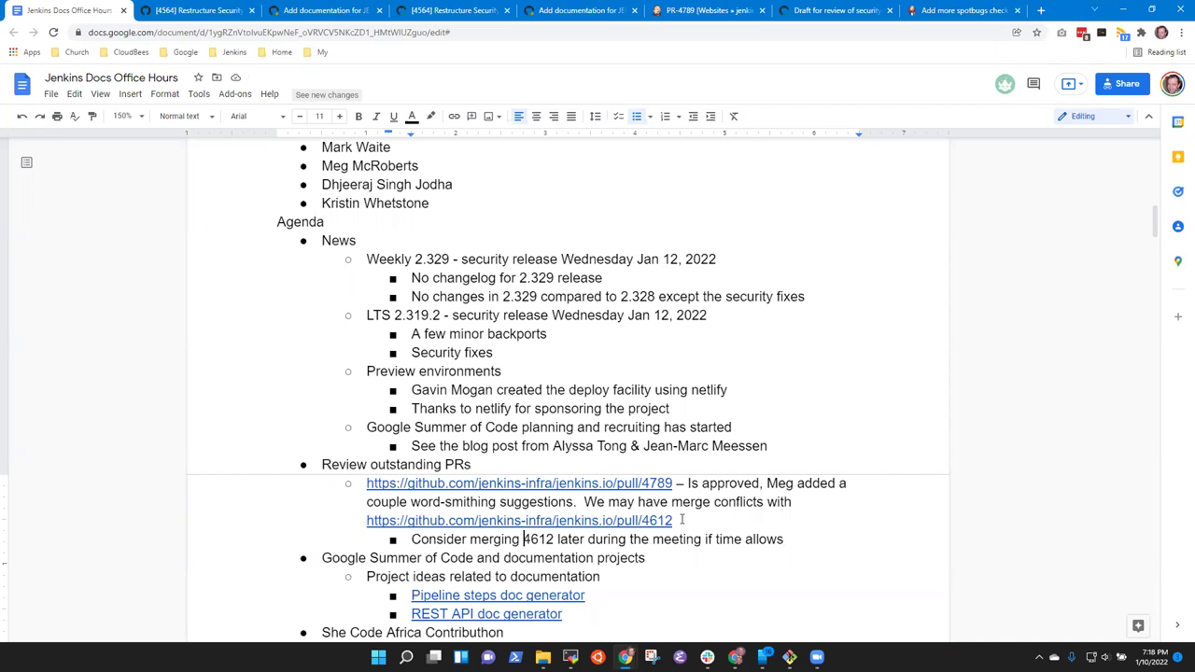
Prefix 4612 with 'PR-' and lowercase 'Is approved' to 'is approved'.
type("PR-")
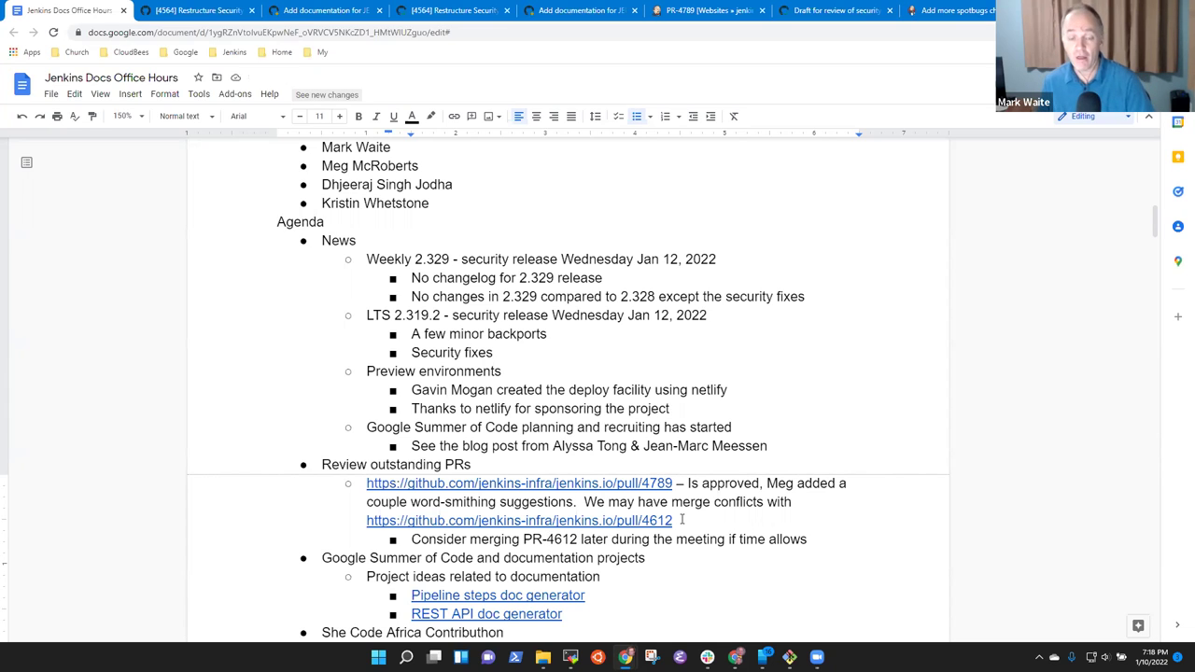
key("End")
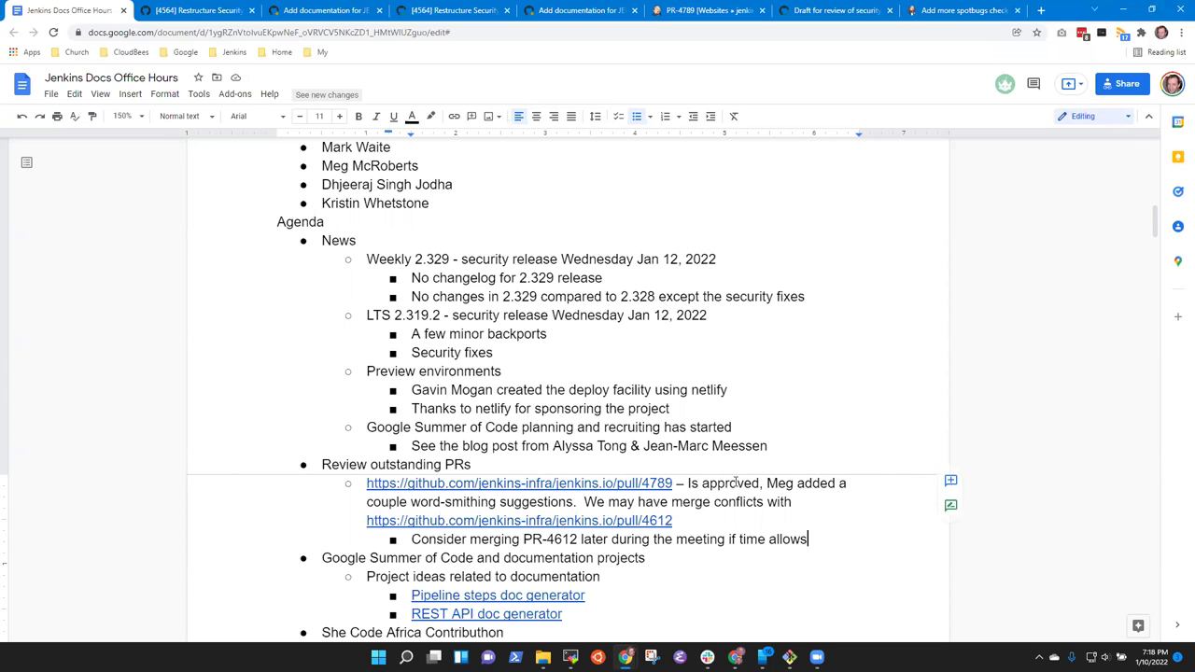
key("Delete")
type("i")
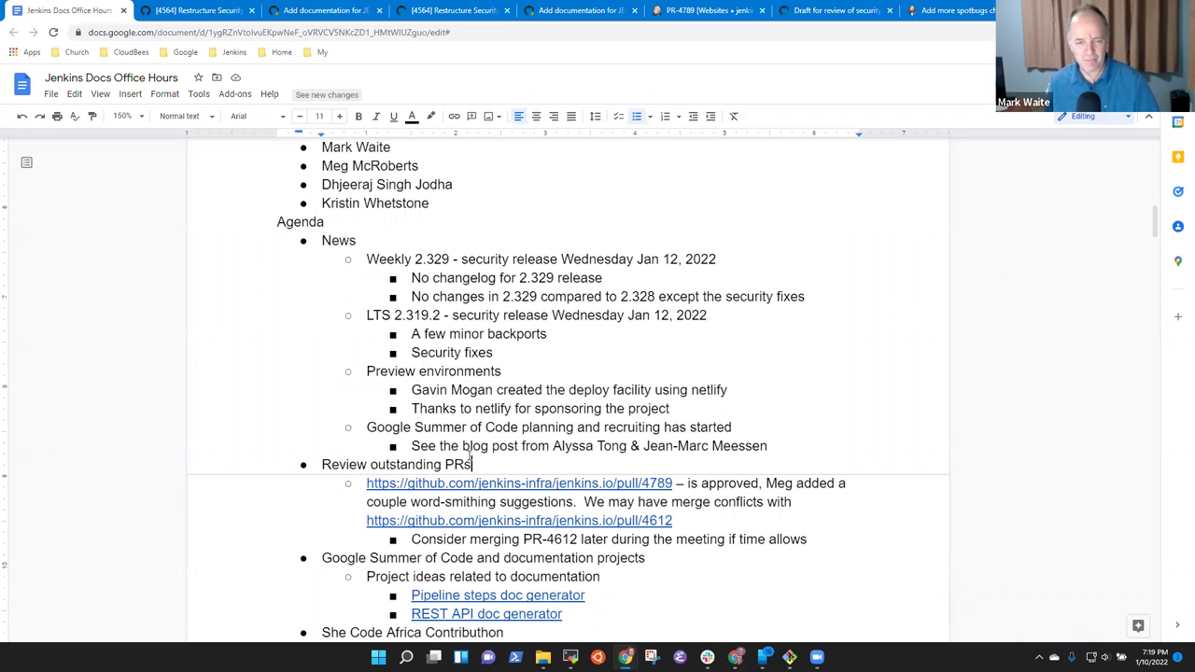
Select the whole 'Review outstanding PRs' line in the agenda.
left_click(471, 462)
key("Down")
key("Down")
key("Down")
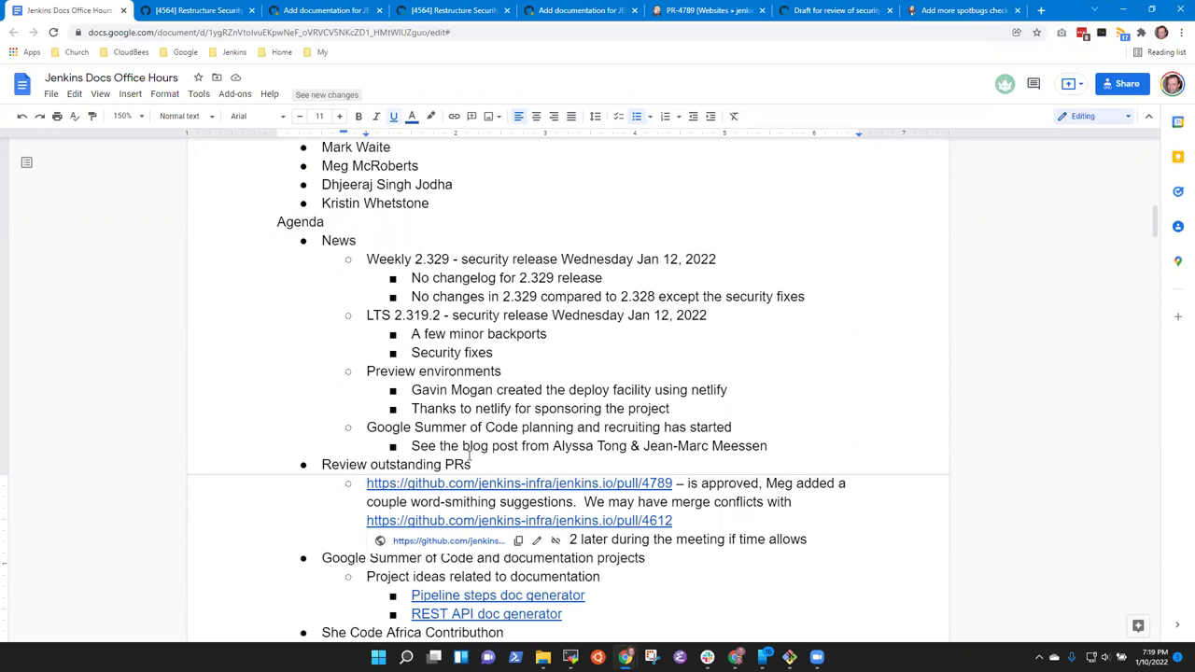
key("Up")
key("Up")
key("Up")
key("Home")
key("shift+End")
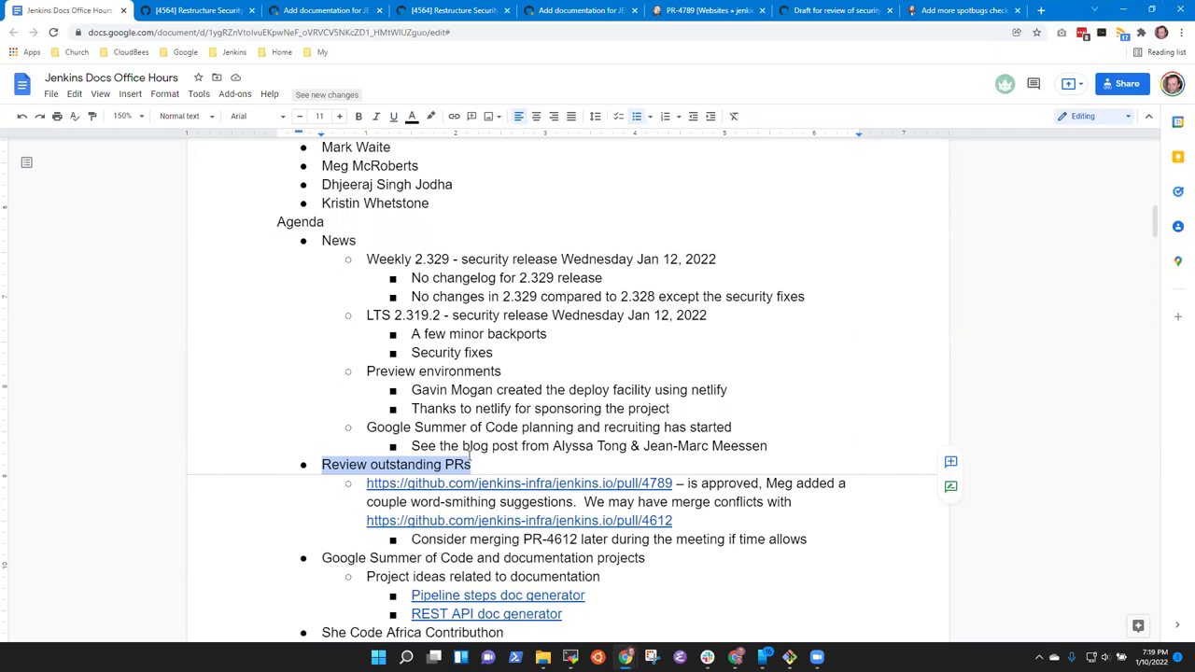
Add an empty, outdented bullet after the 'Consider merging' note and return to the PR #4612 page.
key("Down")
key("Down")
key("Down")
key("Down")
key("End")
key("Return")
key("shift+Tab")
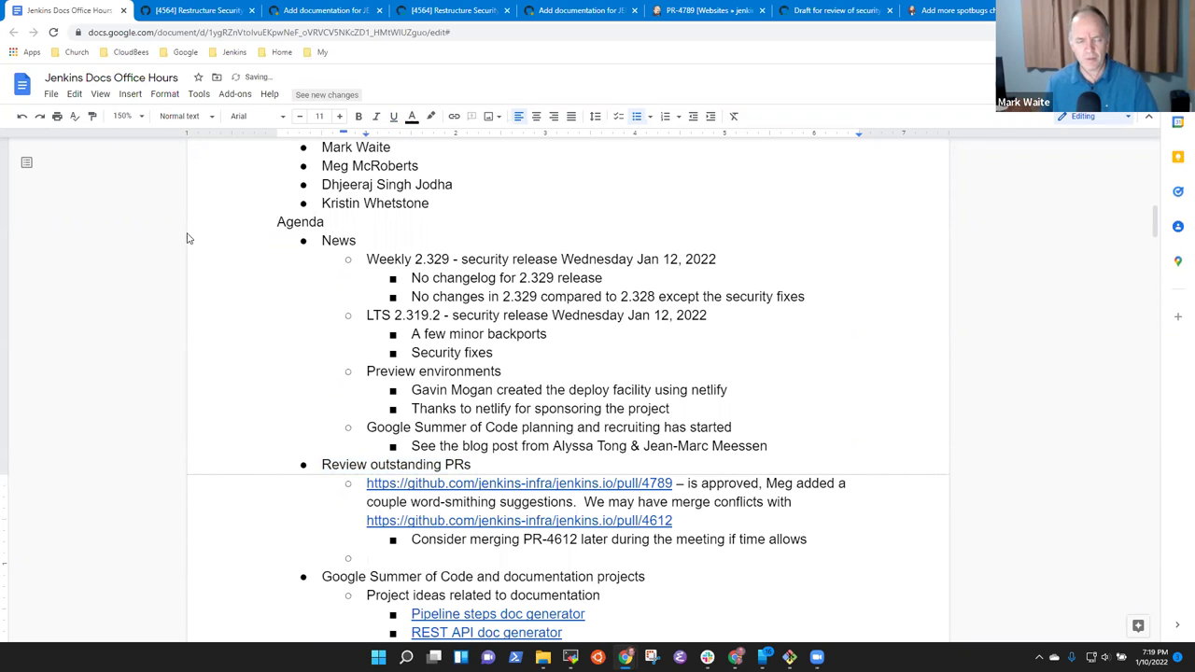
left_click(213, 15)
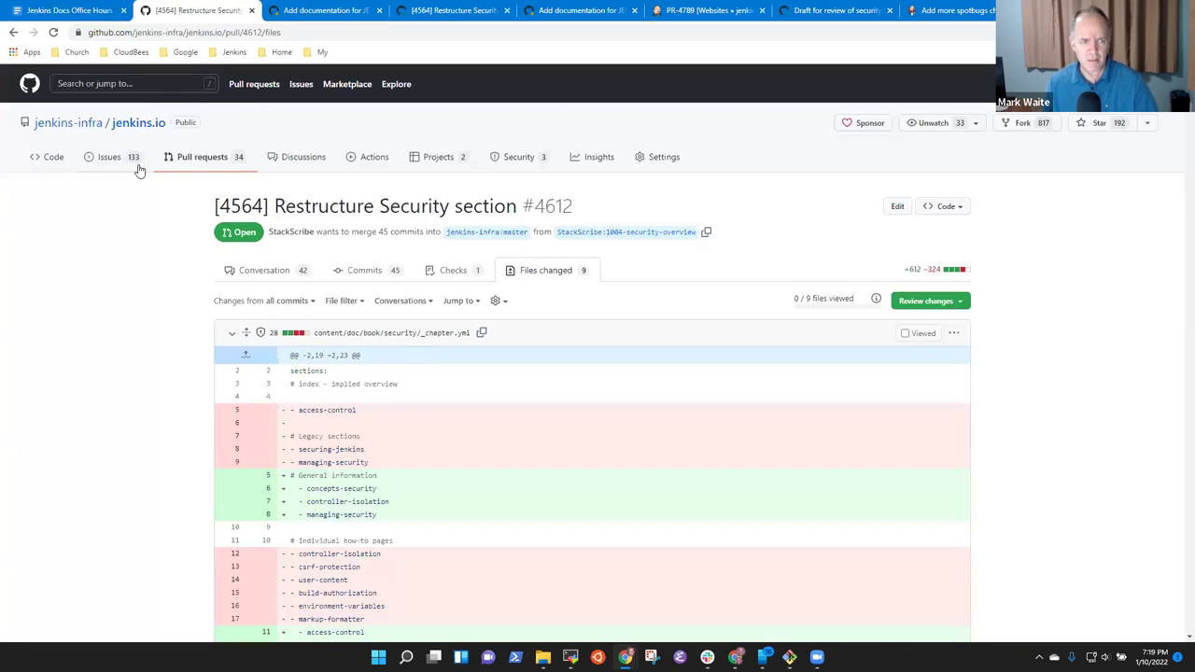
Browse jenkins.io's pull request list zoomed to 125%.
left_click(209, 157)
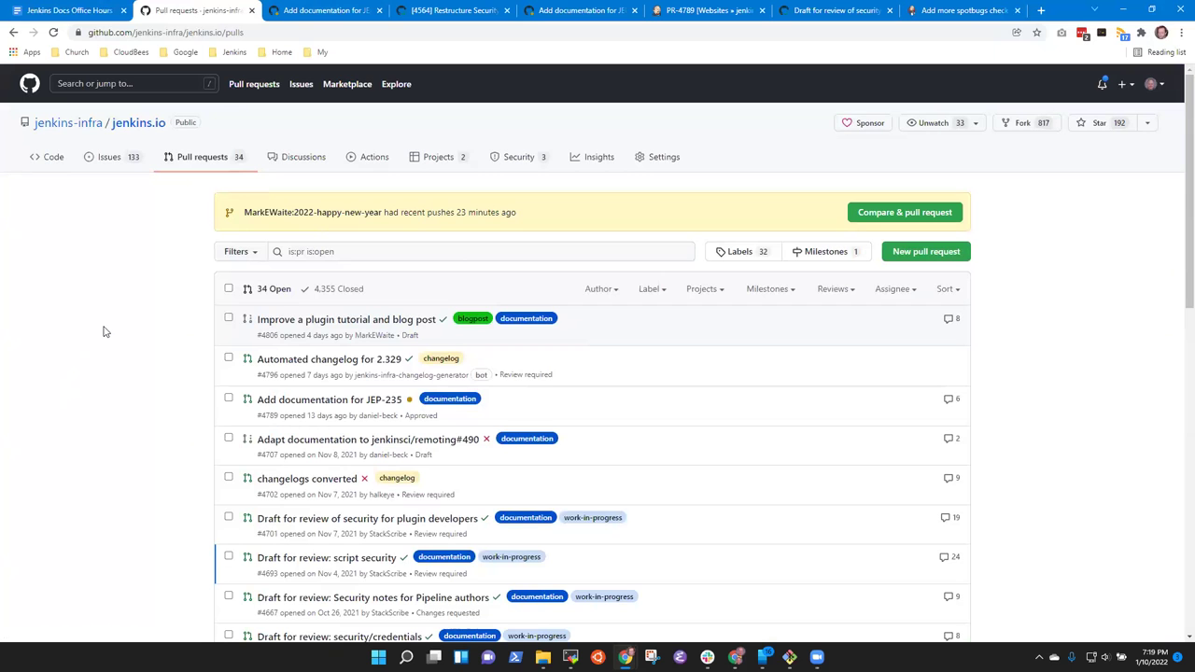
key("ctrl+plus")
key("ctrl+plus")
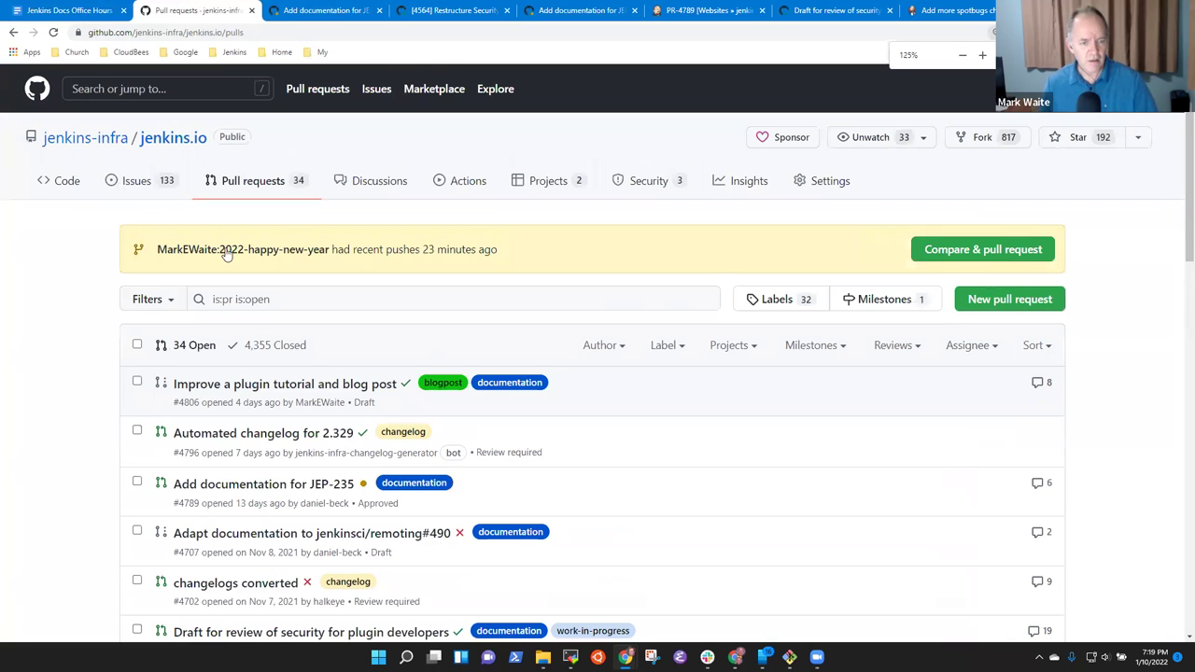
scroll(226, 254, "down", 2)
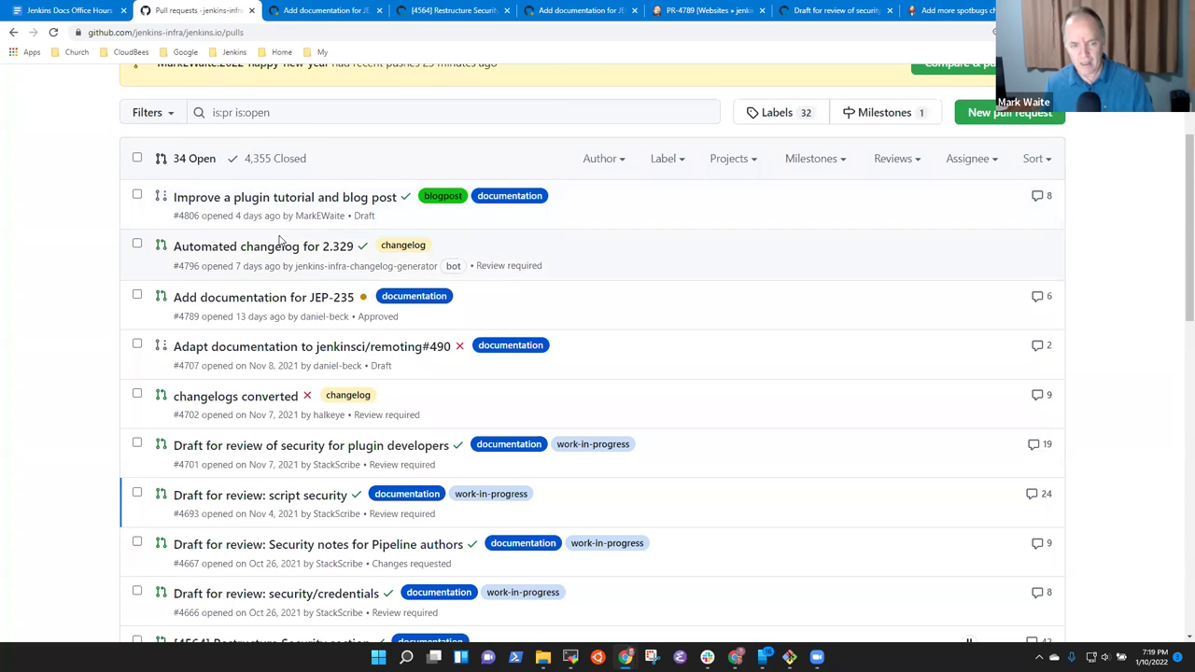
scroll(313, 258, "down", 3)
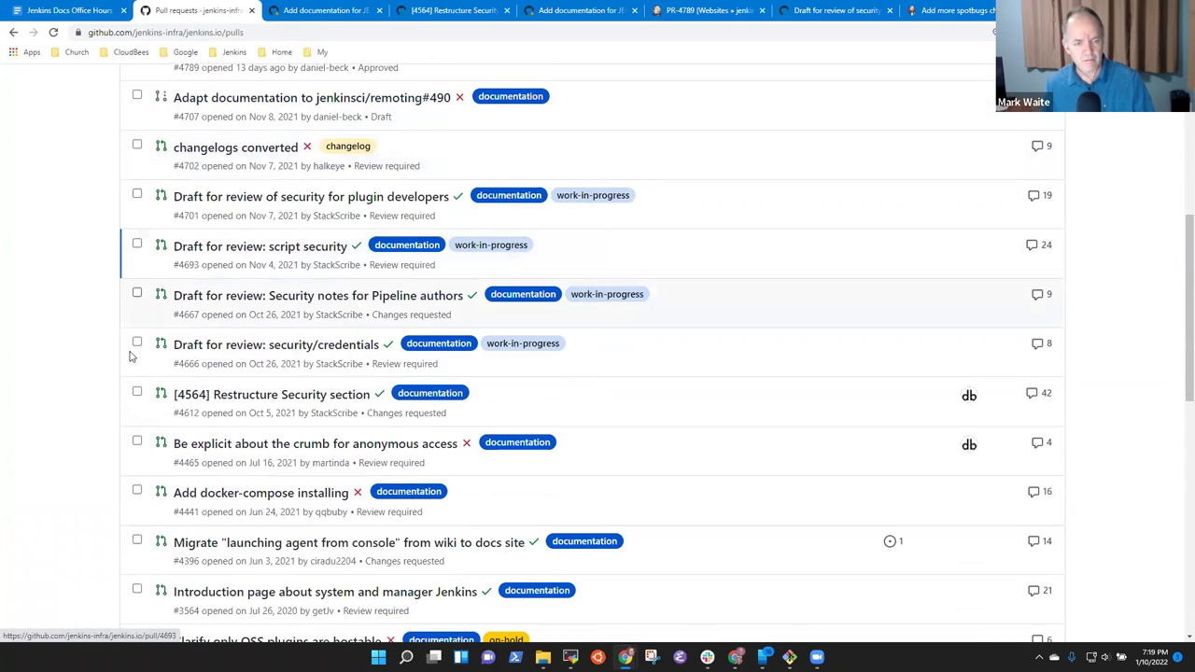
scroll(58, 351, "down", 1)
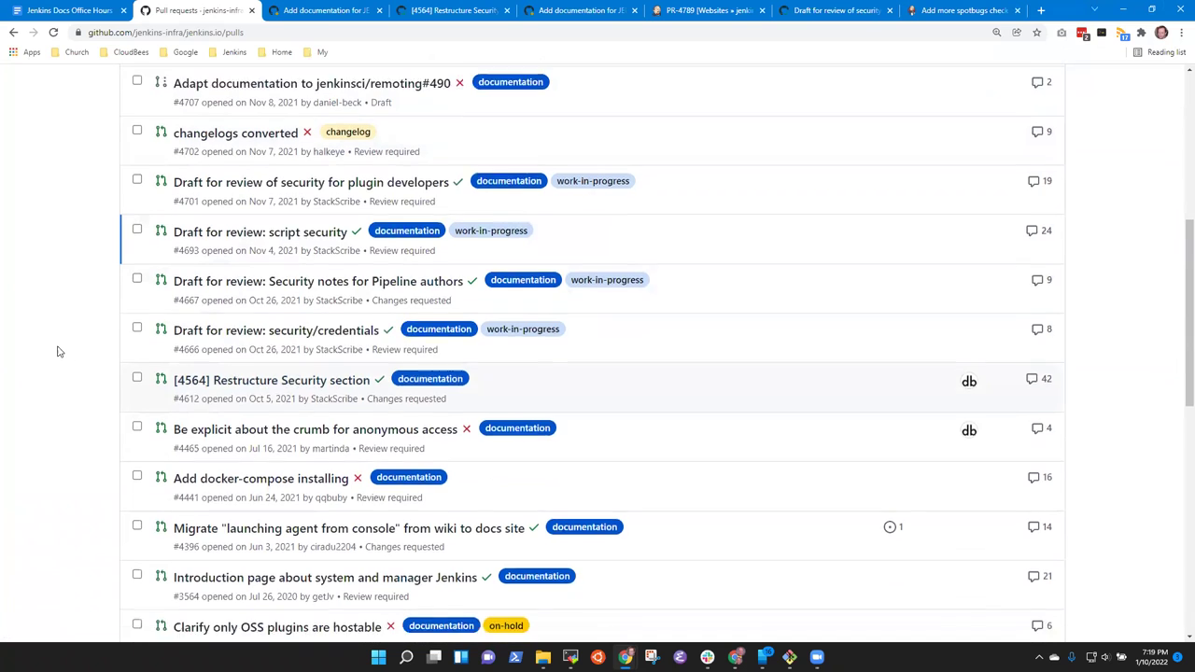
scroll(57, 352, "down", 1)
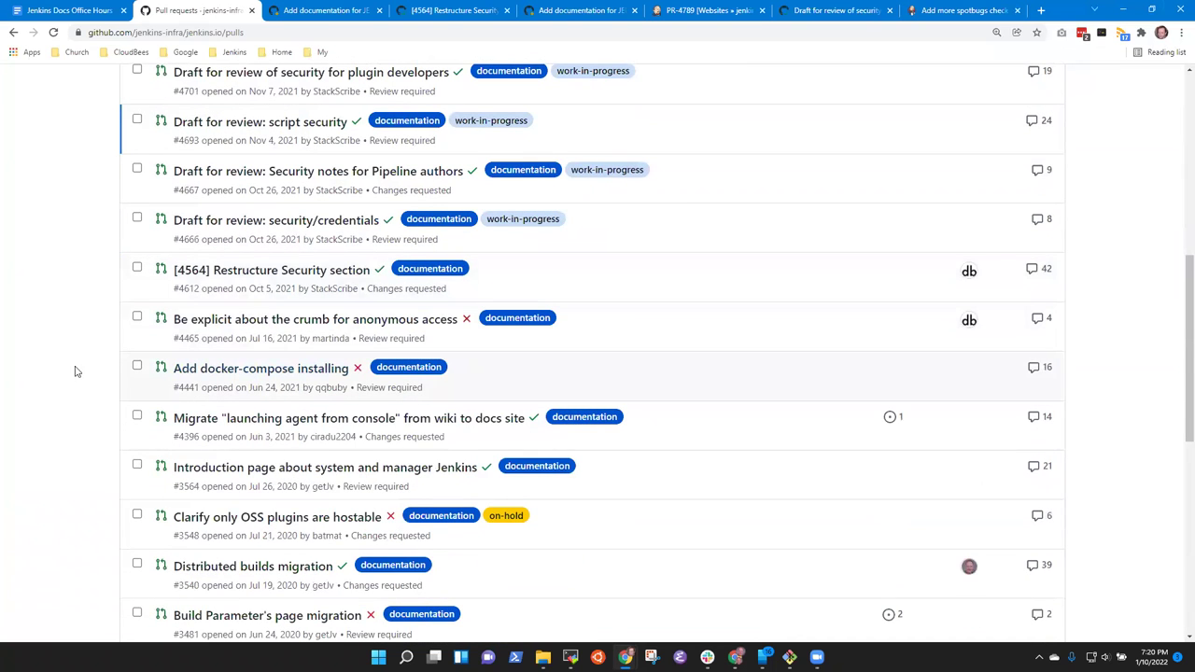
scroll(37, 374, "down", 1)
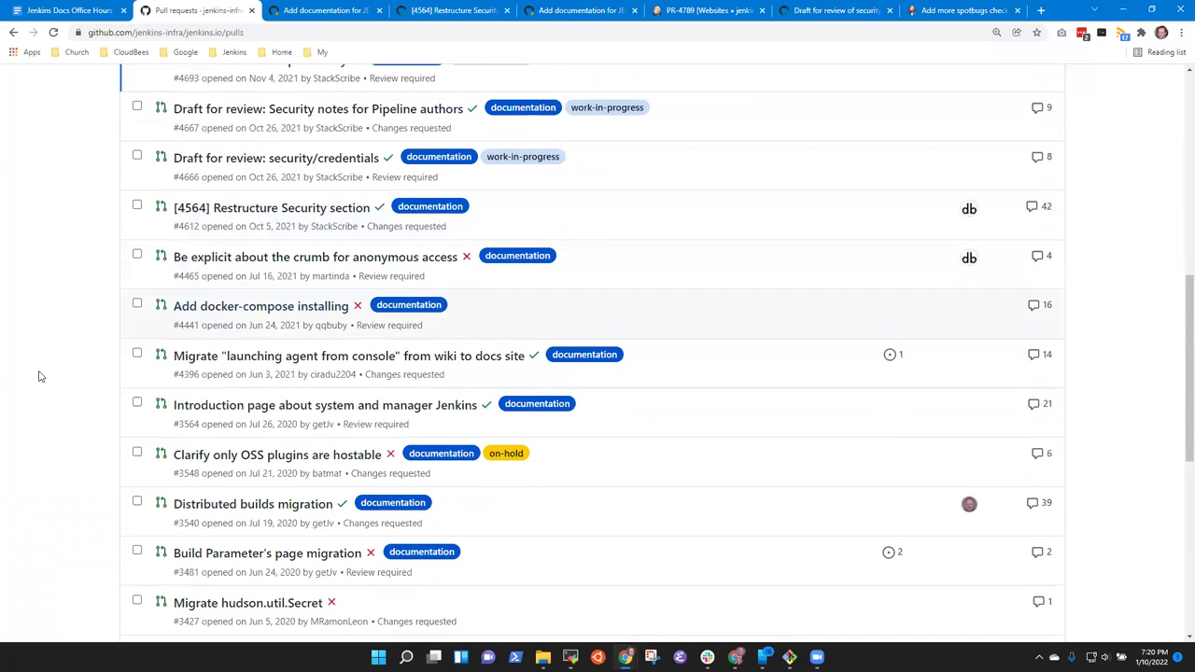
scroll(635, 296, "up", 3)
scroll(379, 302, "up", 1)
Search the pull requests for 'crumb', leaving only #4465.
left_click(379, 299)
type("crumb")
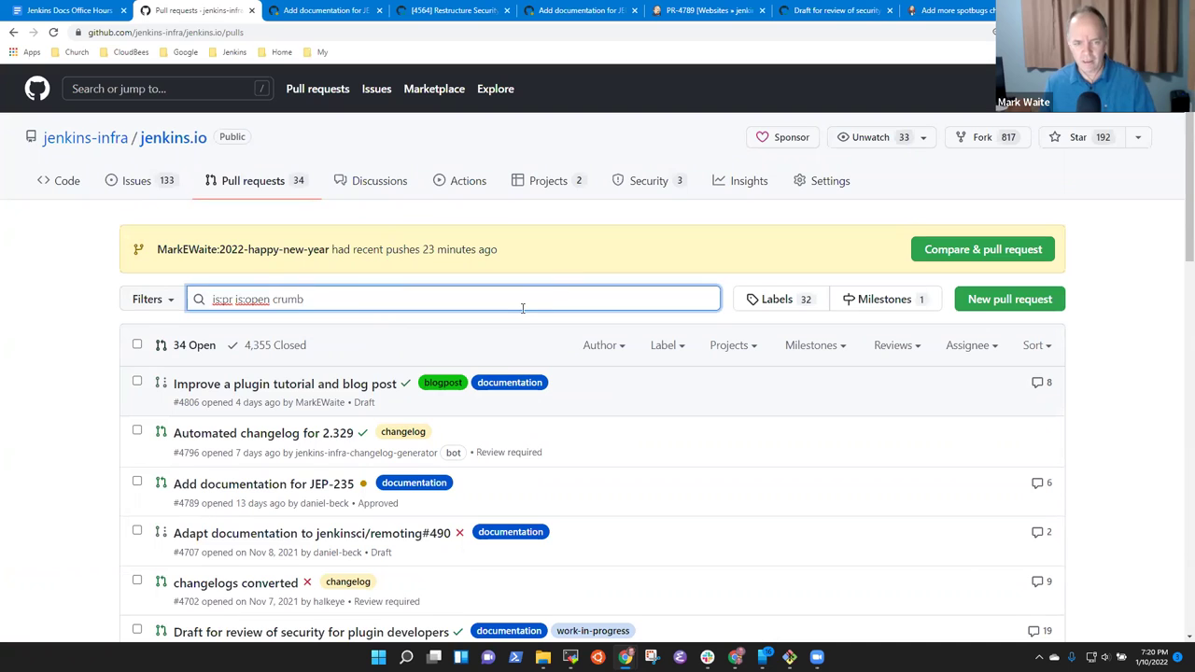
key("Return")
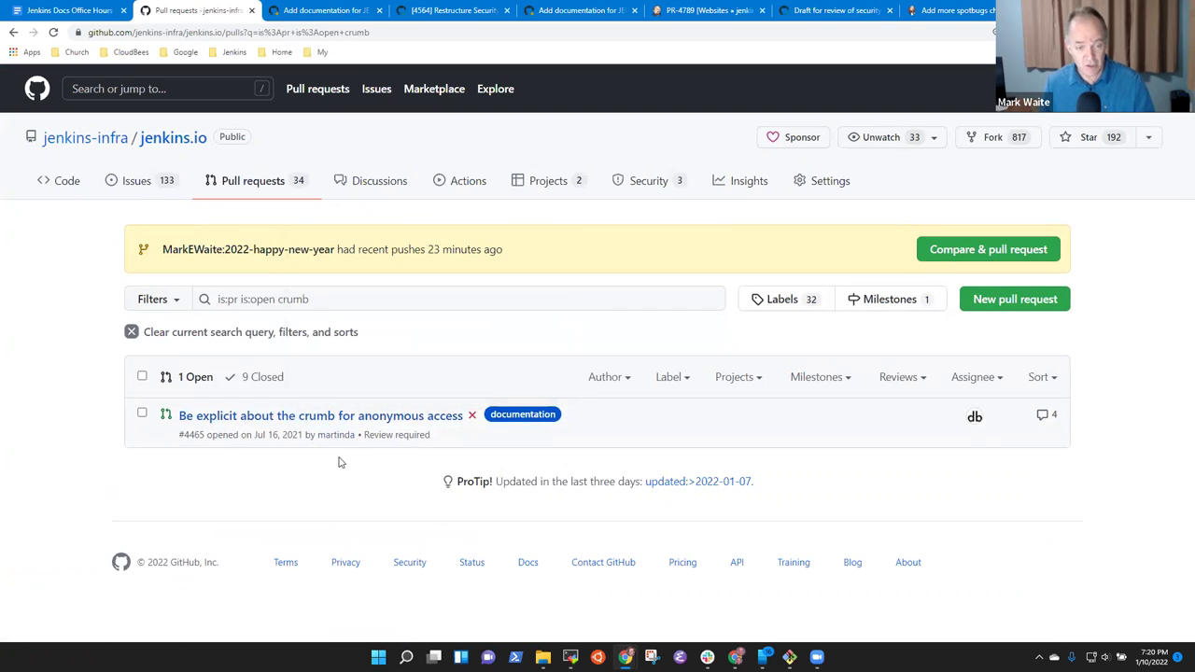
left_click(362, 420)
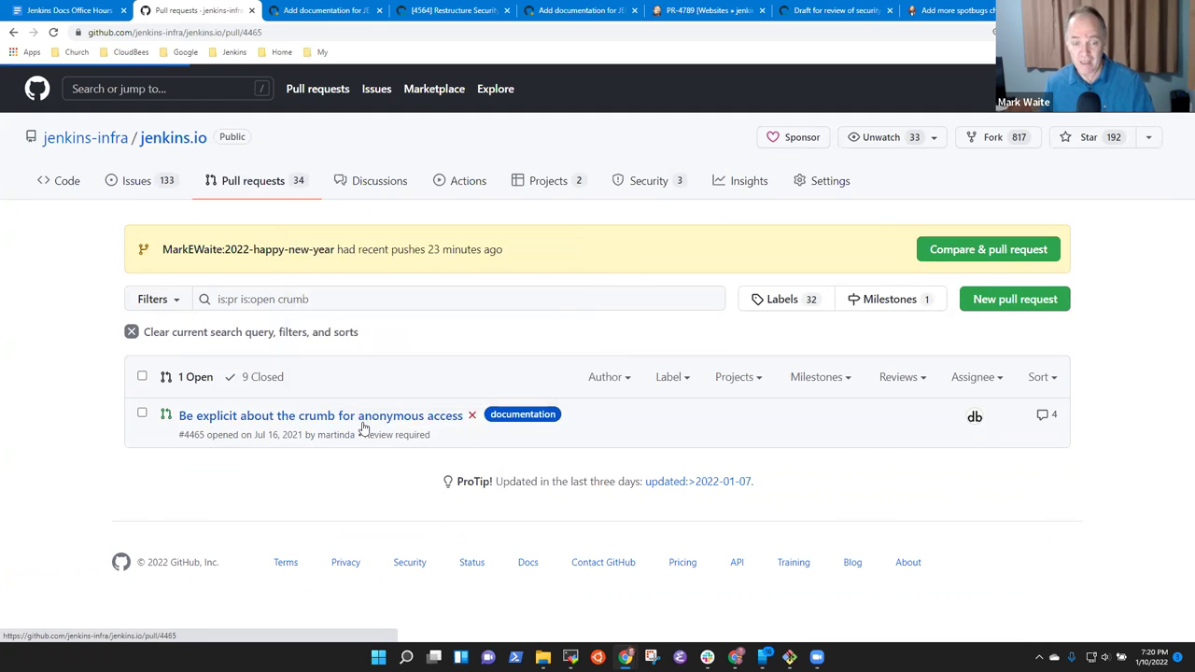
scroll(322, 428, "down", 4)
scroll(316, 430, "down", 2)
scroll(336, 430, "up", 4)
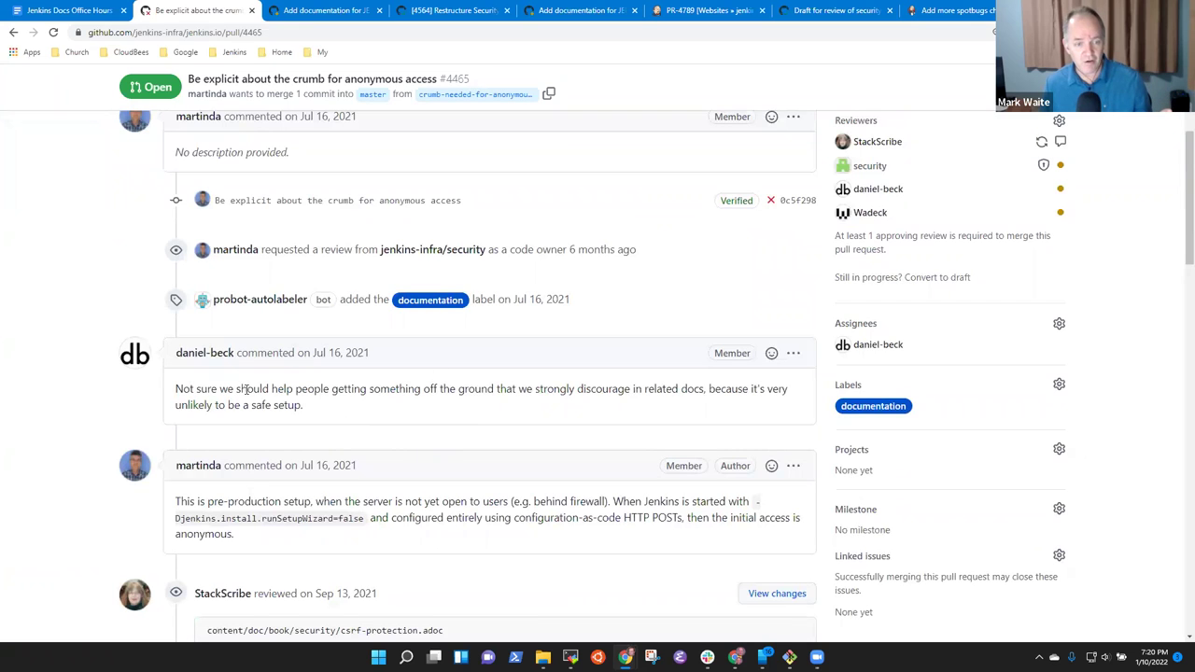
left_click_drag(268, 388, 707, 385)
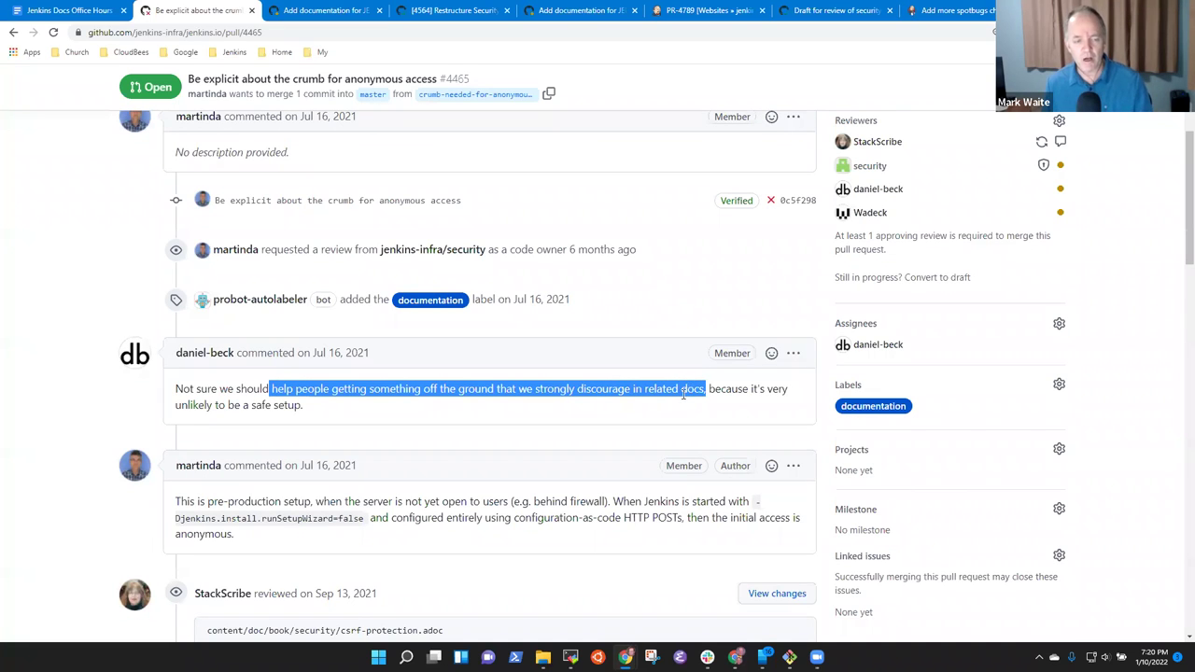
left_click(351, 386)
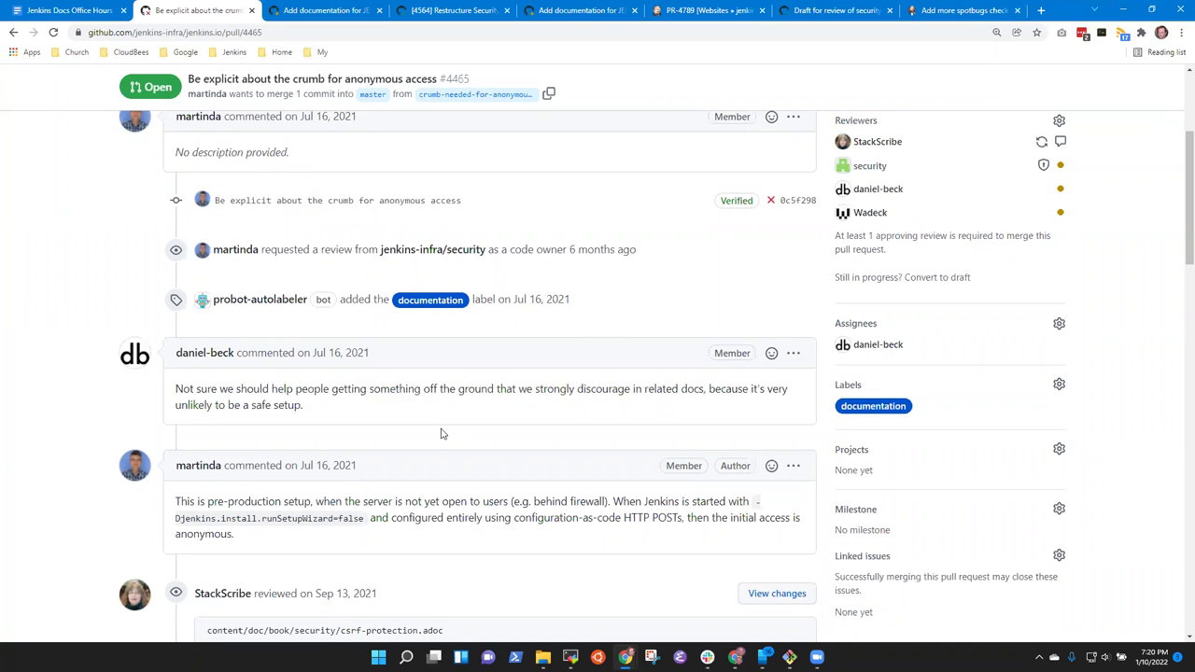
scroll(443, 433, "down", 4)
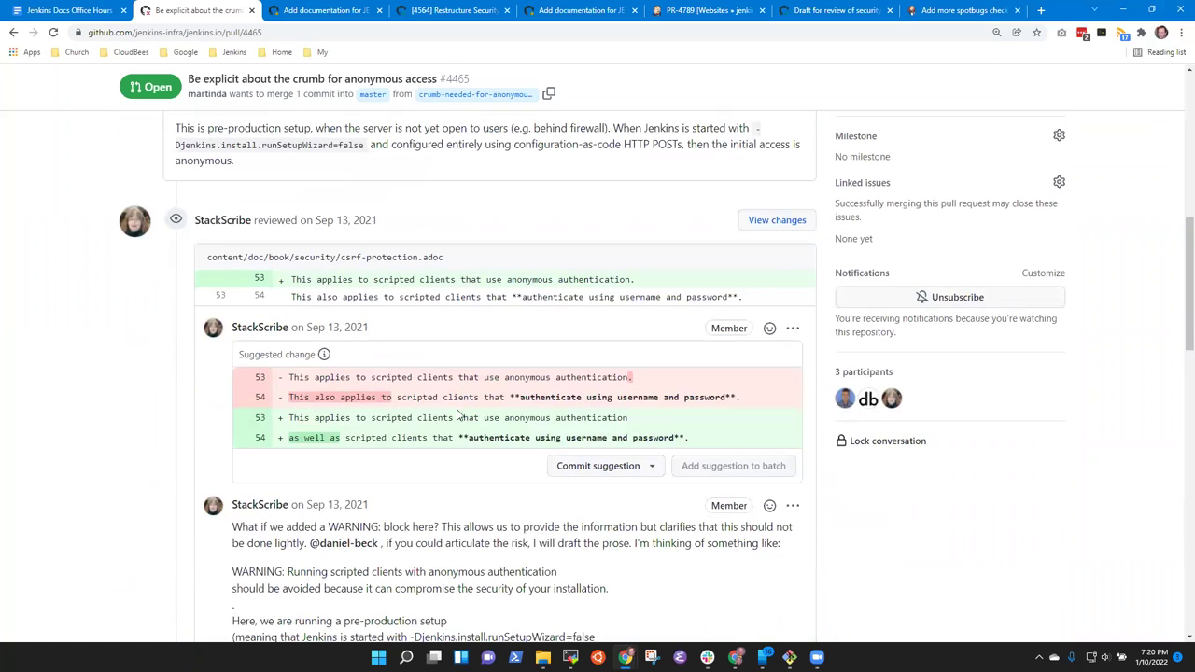
scroll(411, 417, "down", 2)
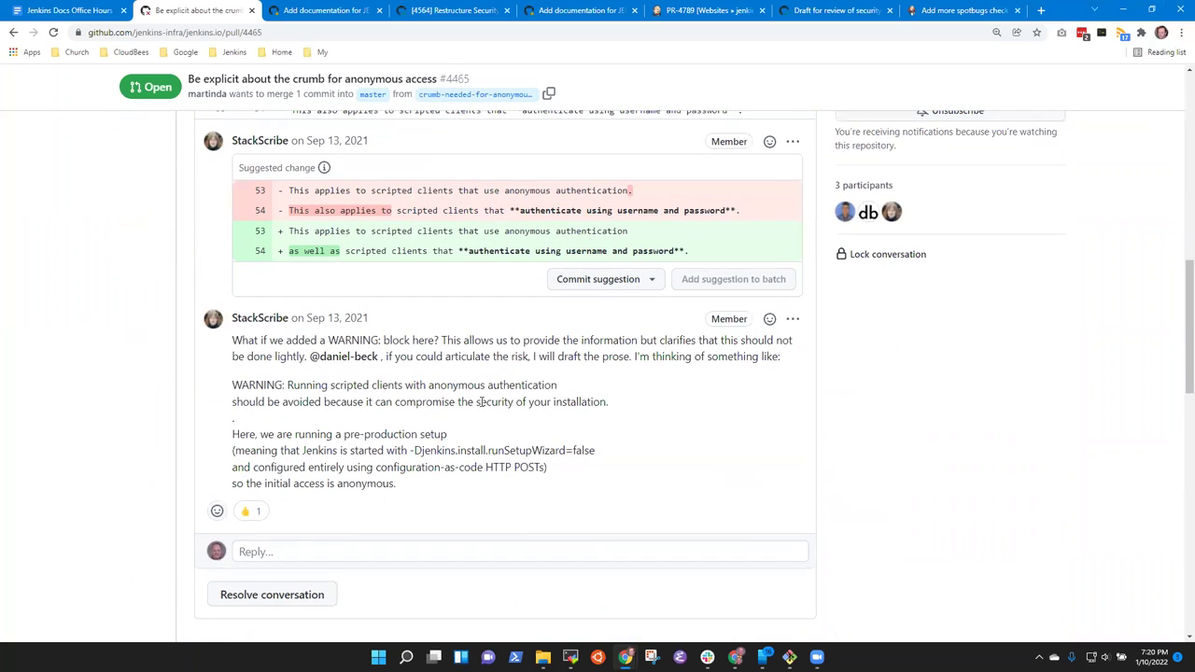
scroll(480, 404, "up", 1)
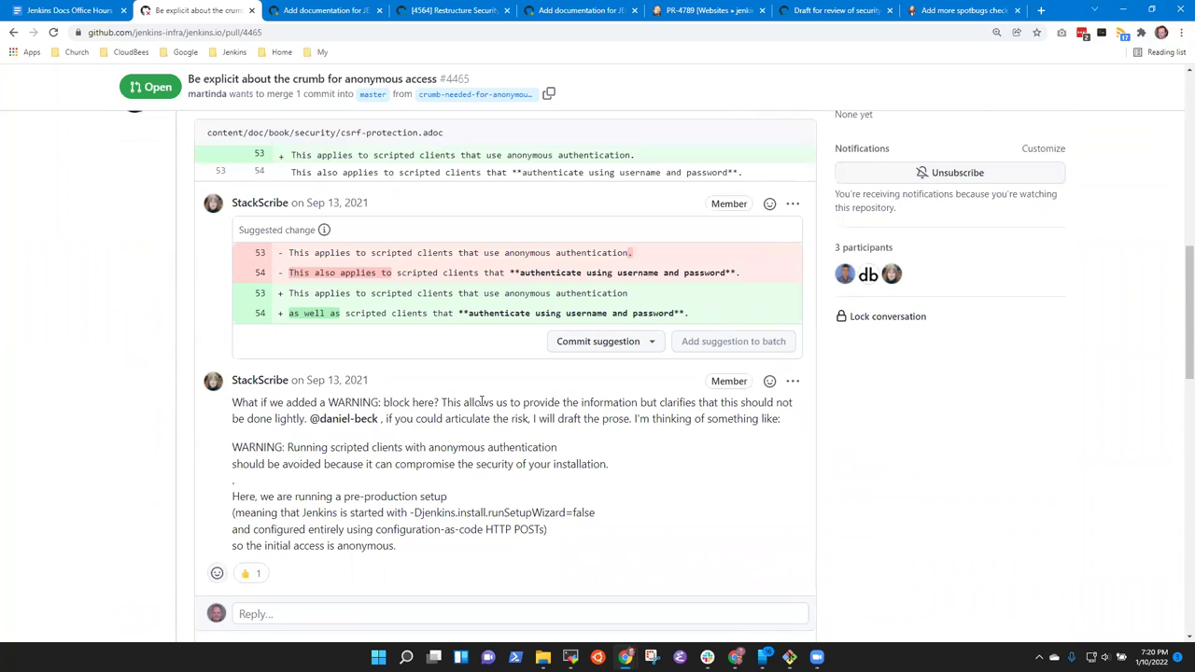
scroll(428, 297, "up", 2)
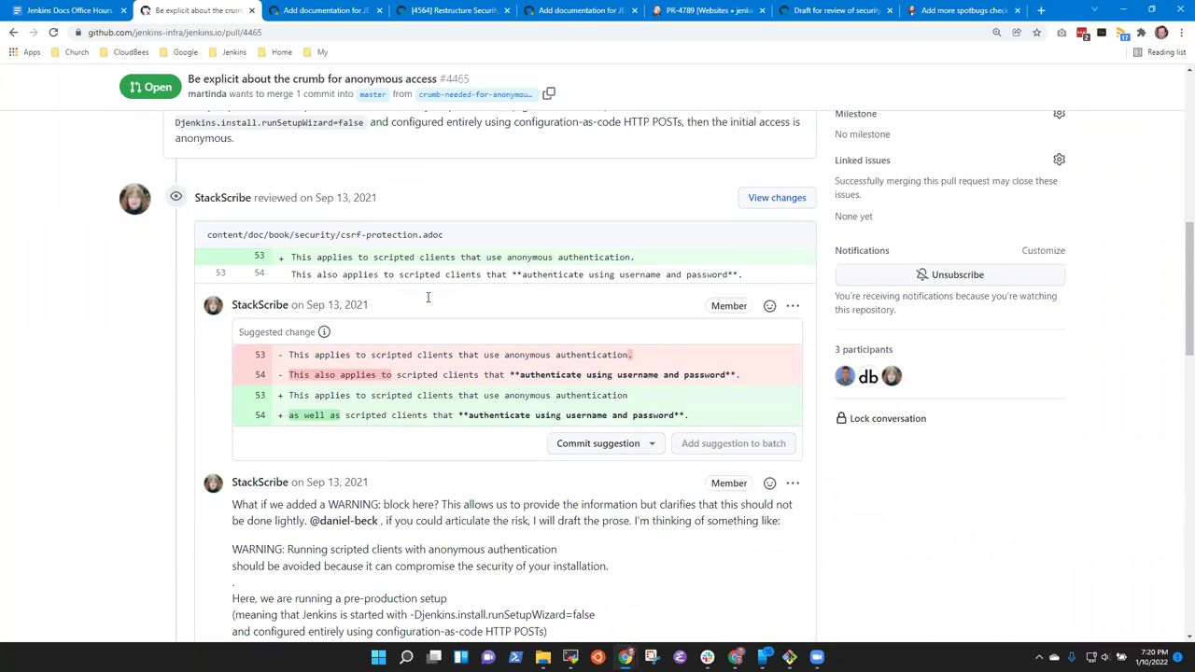
scroll(428, 301, "down", 1)
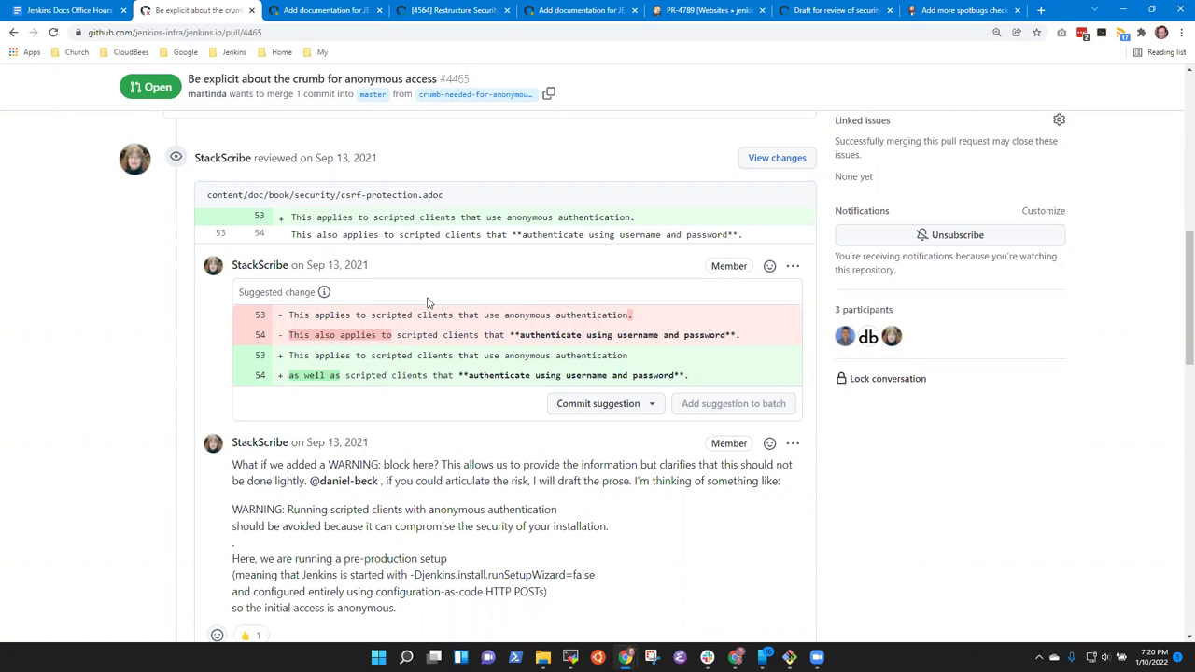
scroll(429, 318, "down", 2)
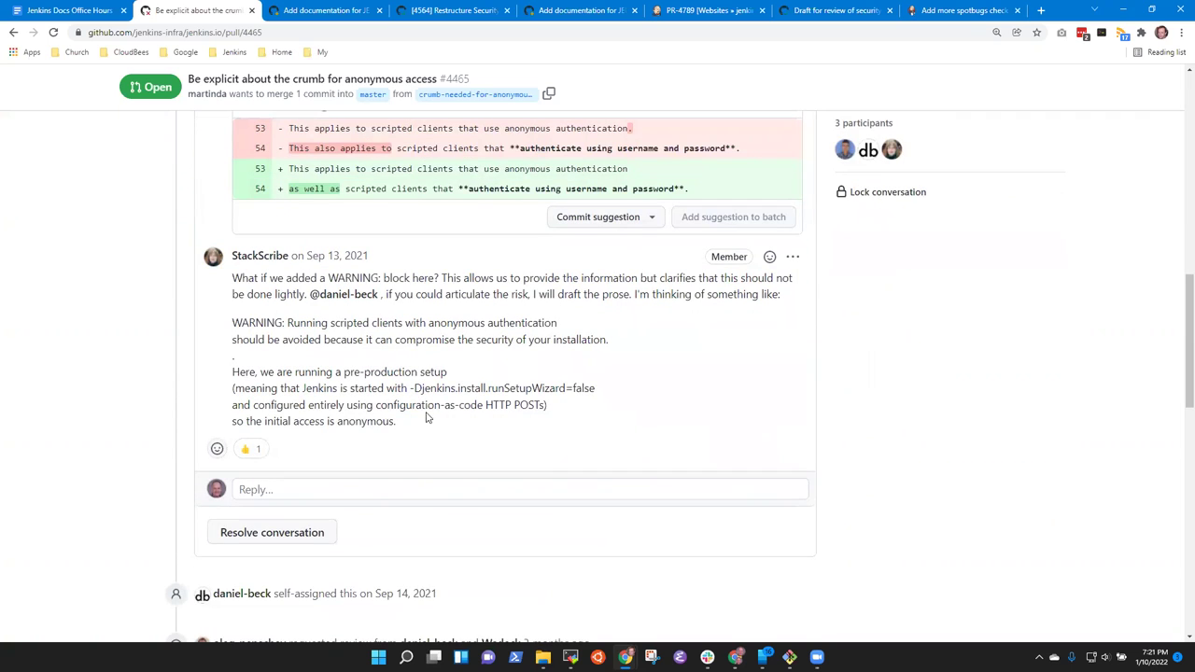
scroll(426, 417, "down", 5)
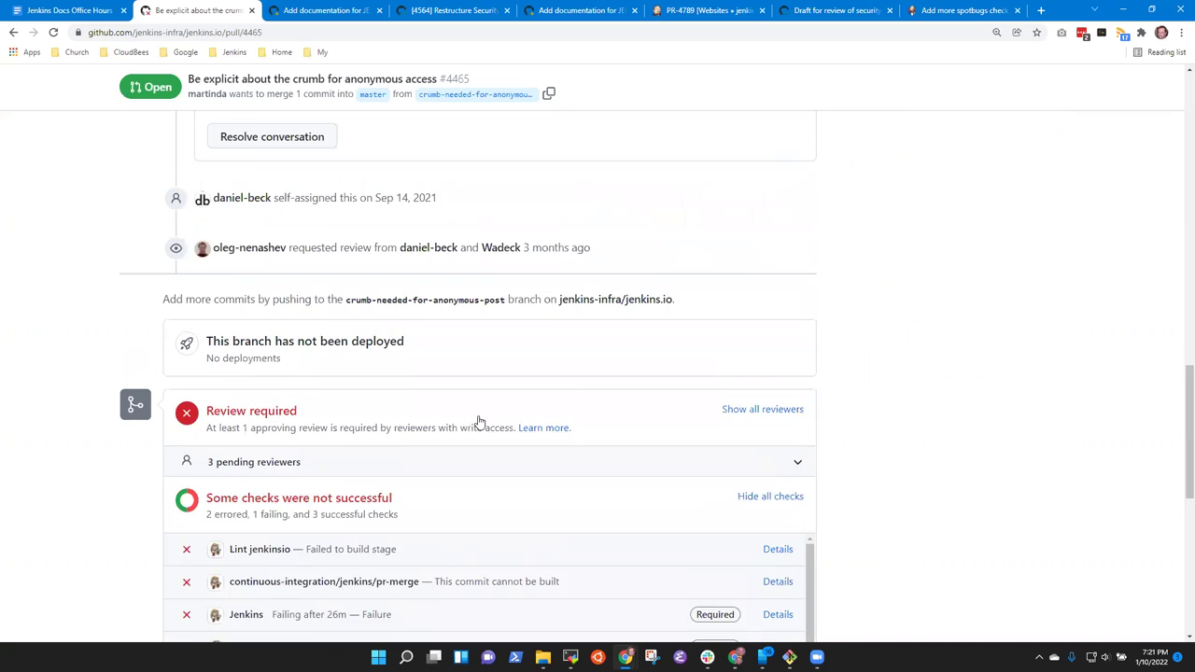
scroll(479, 422, "up", 1)
left_click_drag(439, 283, 202, 286)
scroll(803, 336, "down", 5)
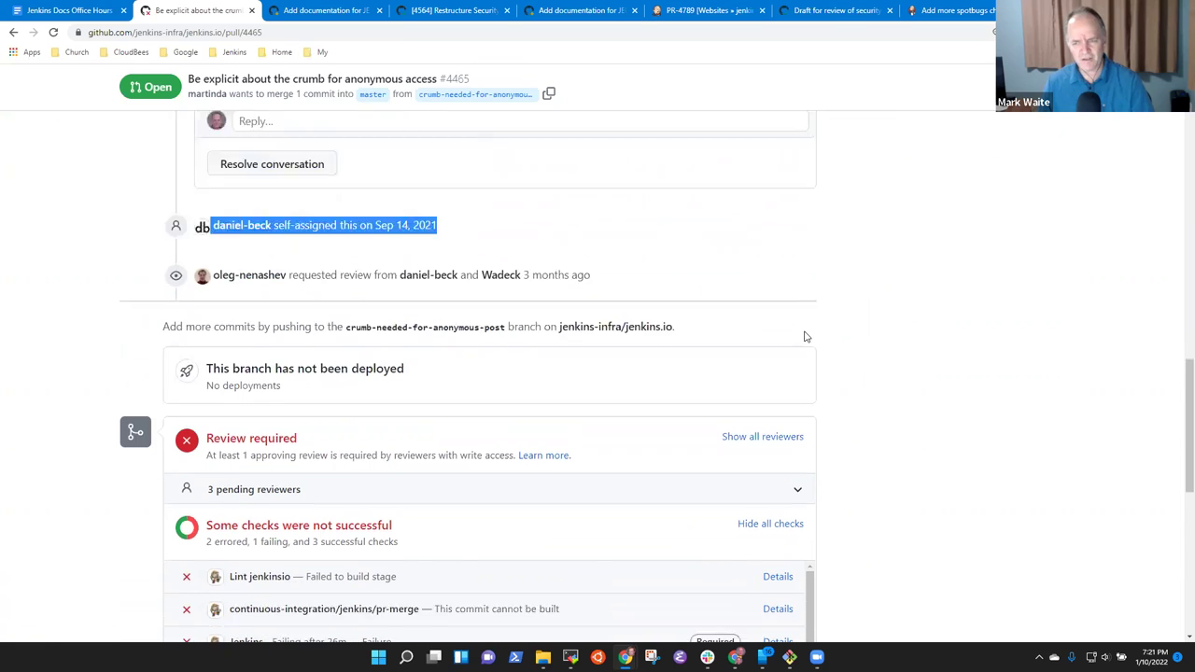
scroll(460, 354, "up", 5)
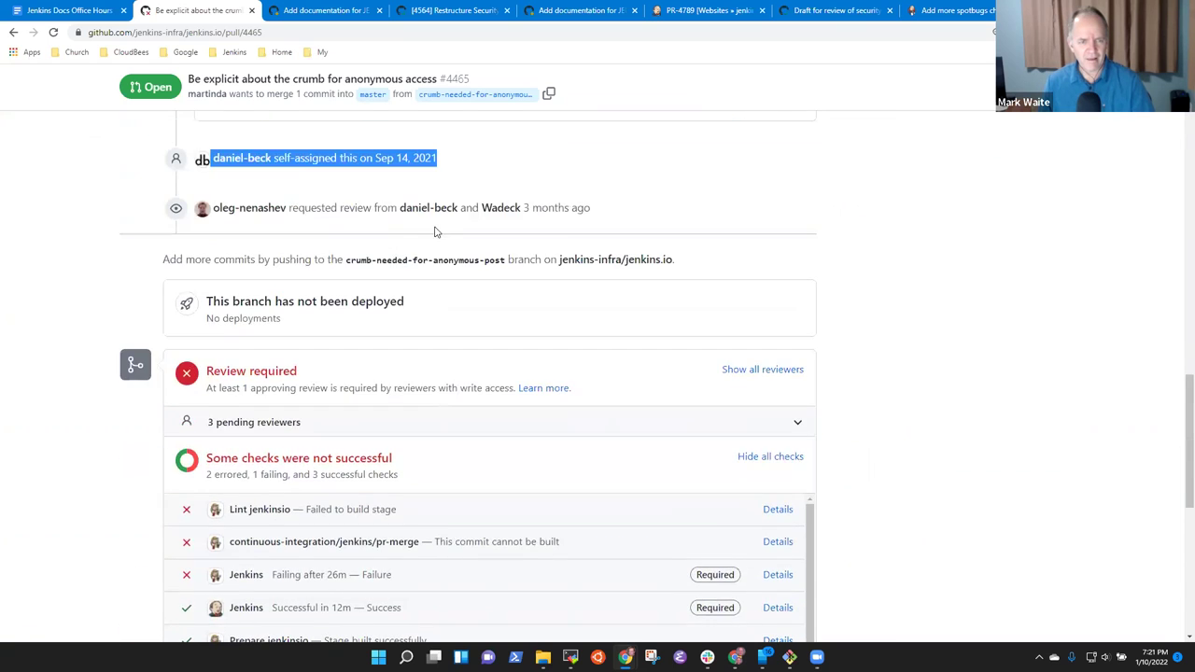
left_click(459, 353)
left_click_drag(454, 351, 204, 346)
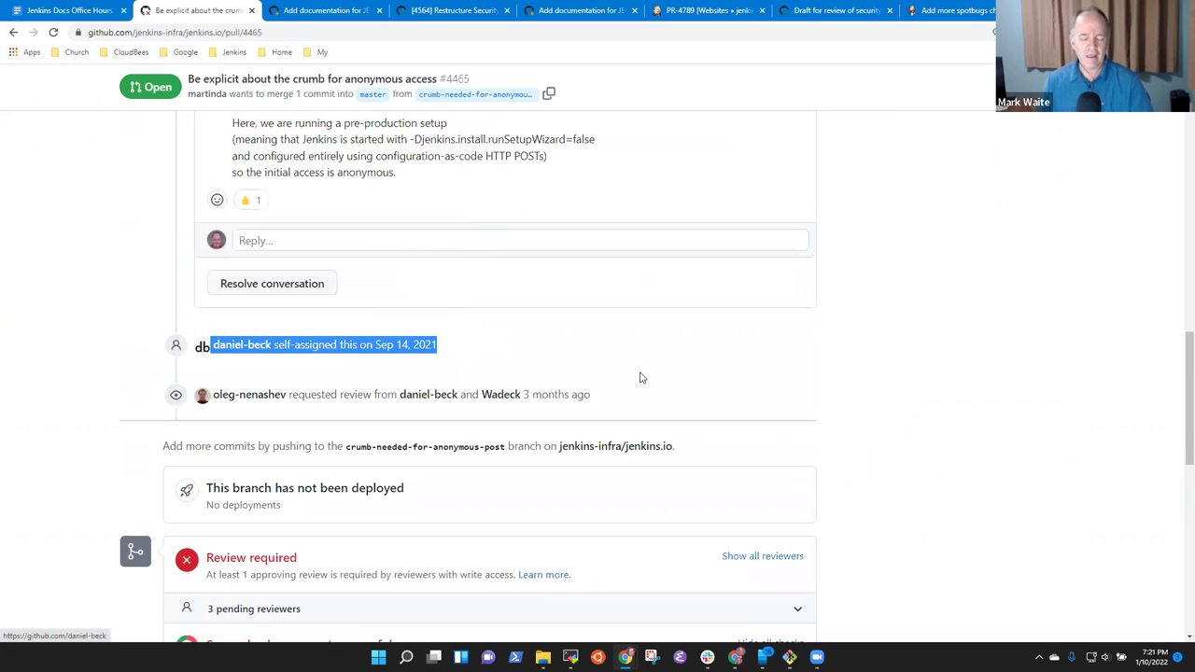
left_click(455, 359)
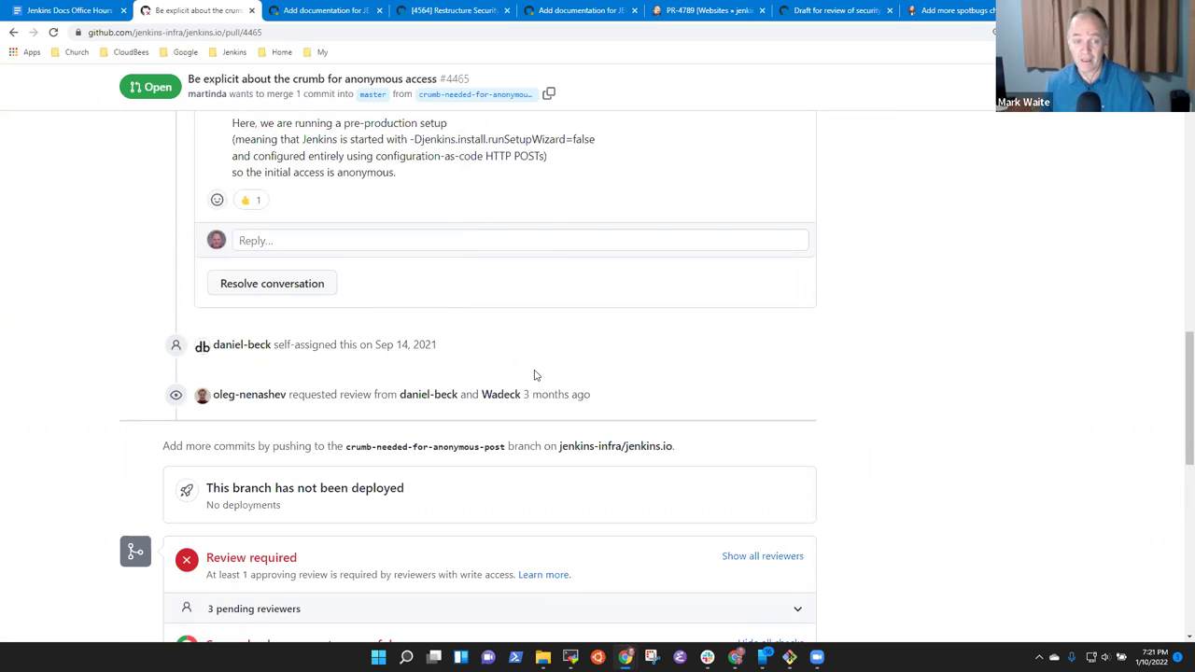
scroll(535, 375, "up", 2)
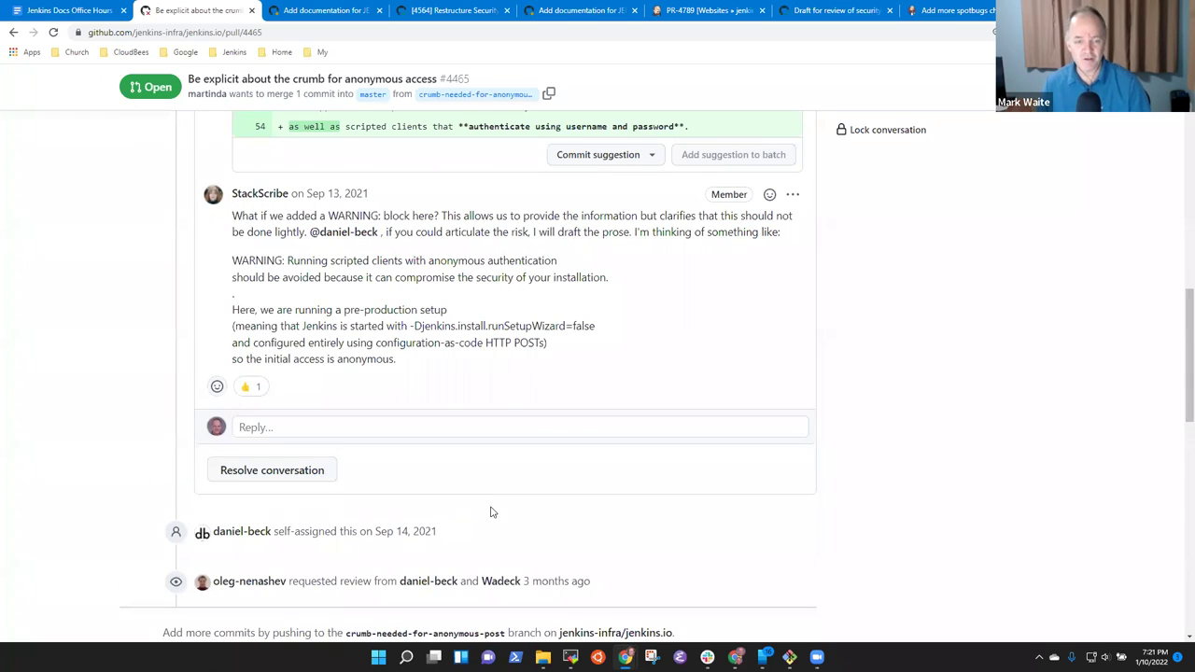
scroll(492, 512, "up", 6)
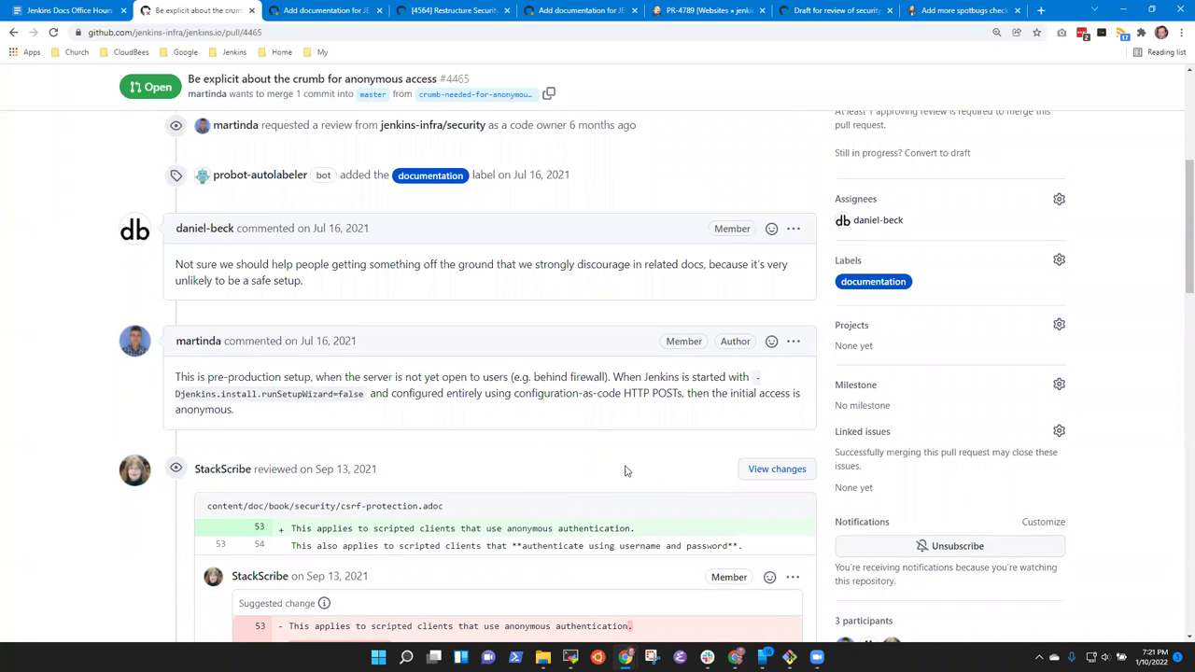
scroll(626, 469, "down", 12)
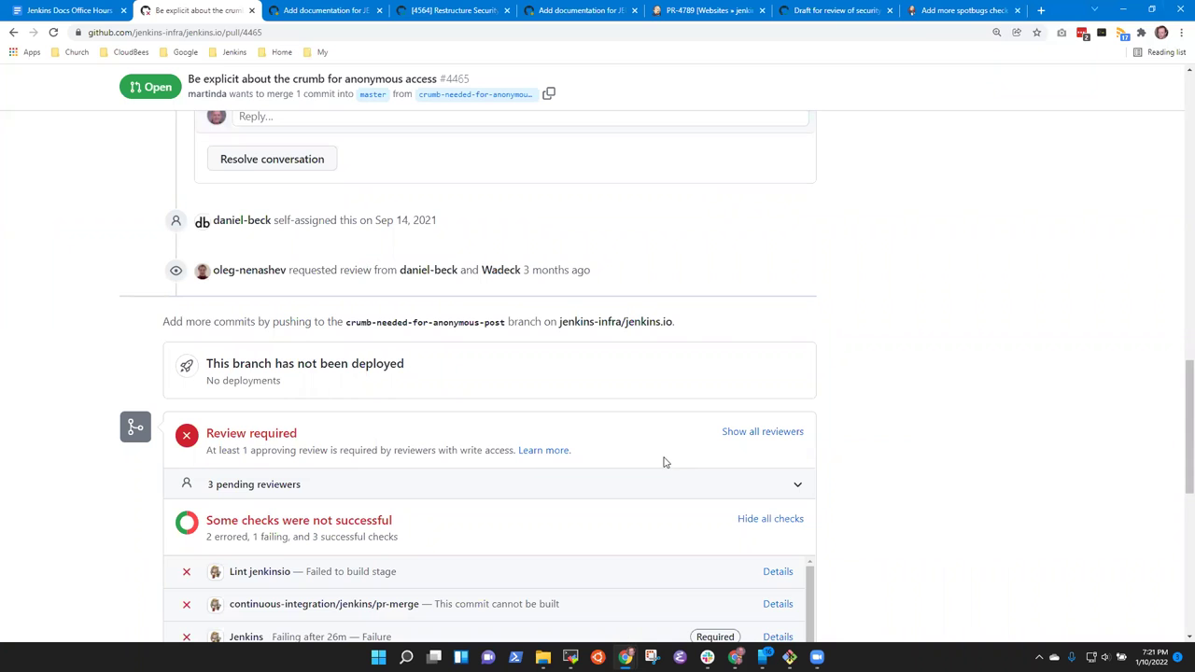
scroll(651, 470, "up", 20)
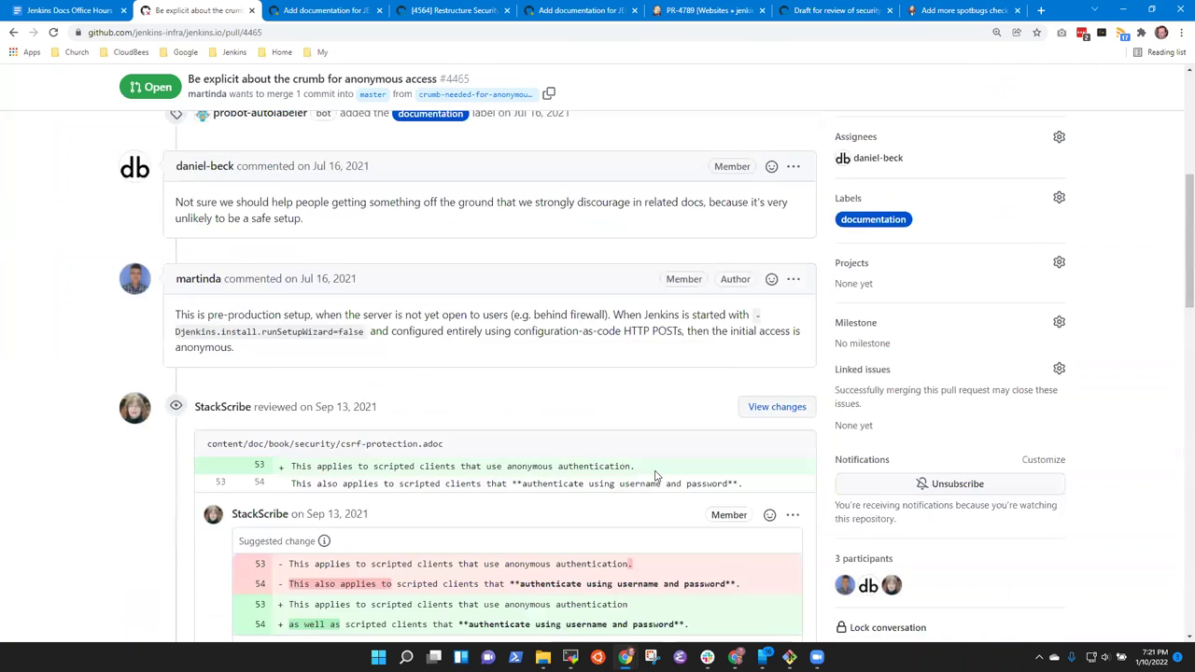
scroll(656, 476, "up", 3)
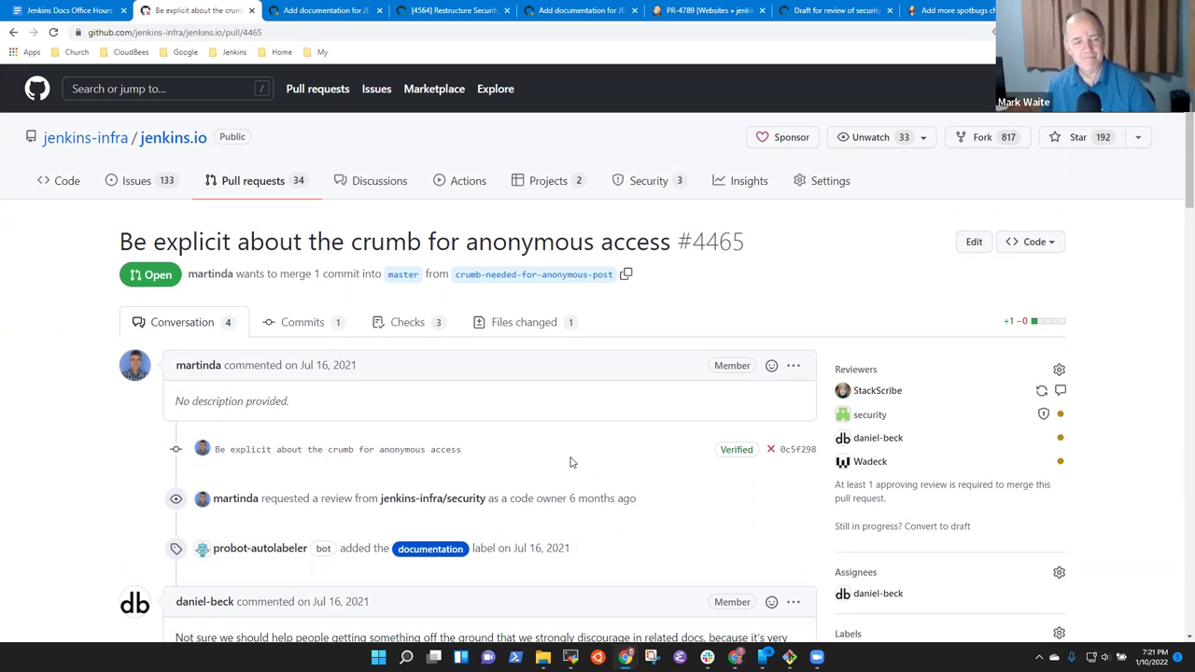
scroll(430, 476, "down", 5)
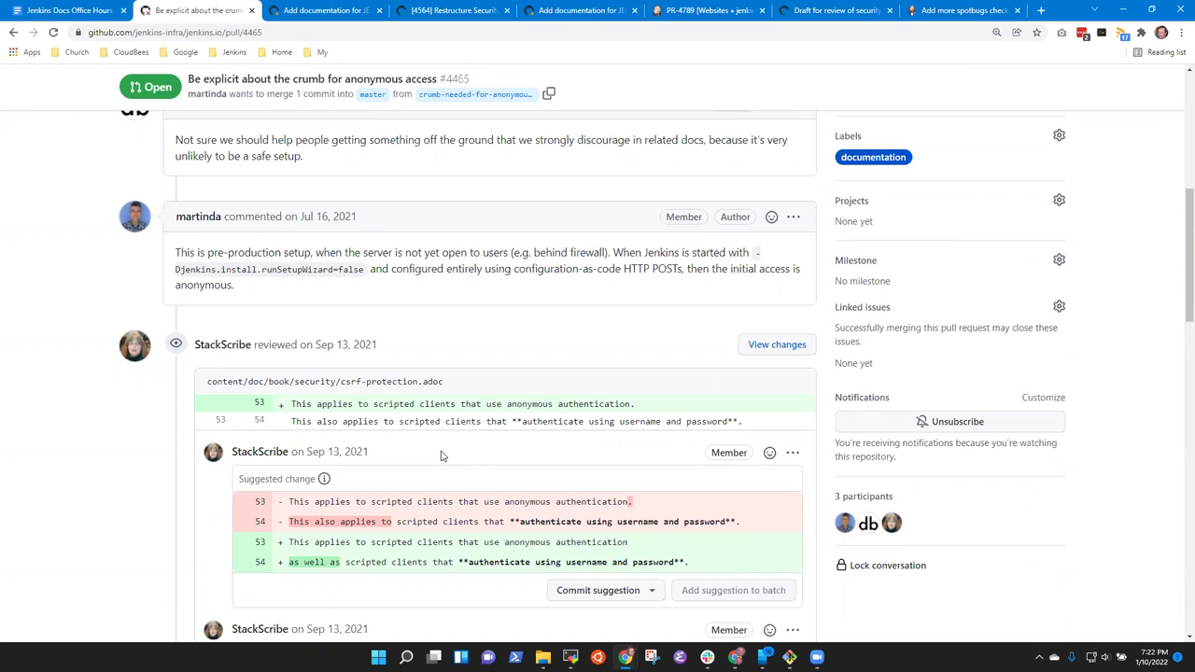
scroll(442, 496, "down", 3)
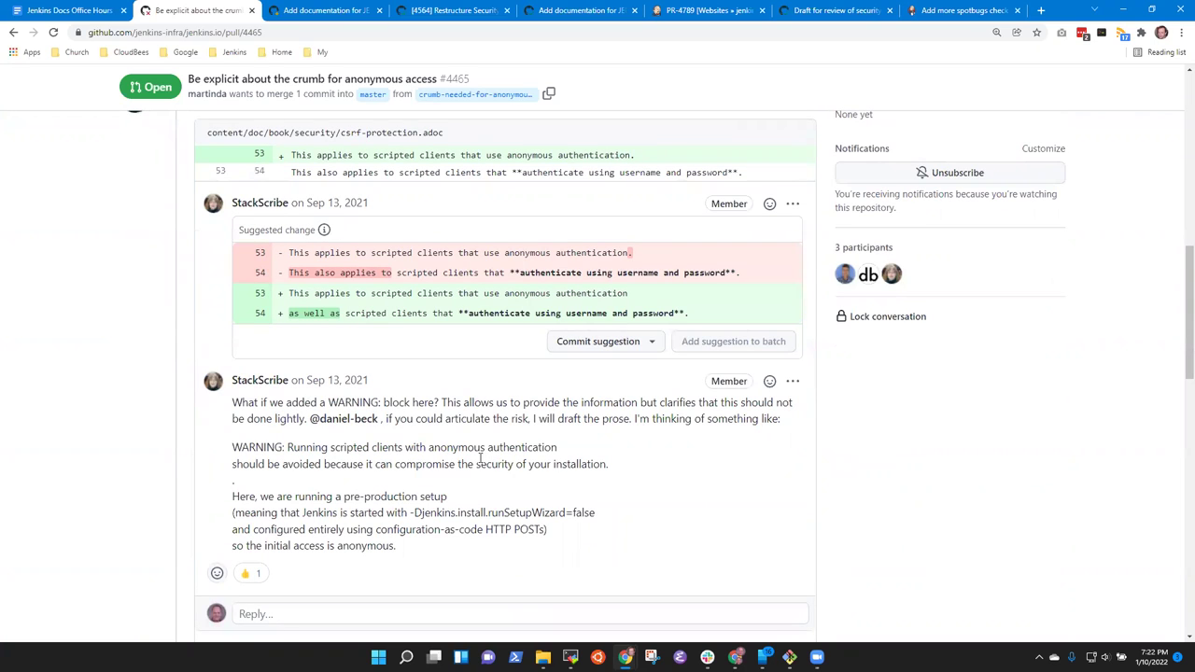
scroll(495, 454, "down", 2)
scroll(500, 452, "down", 1)
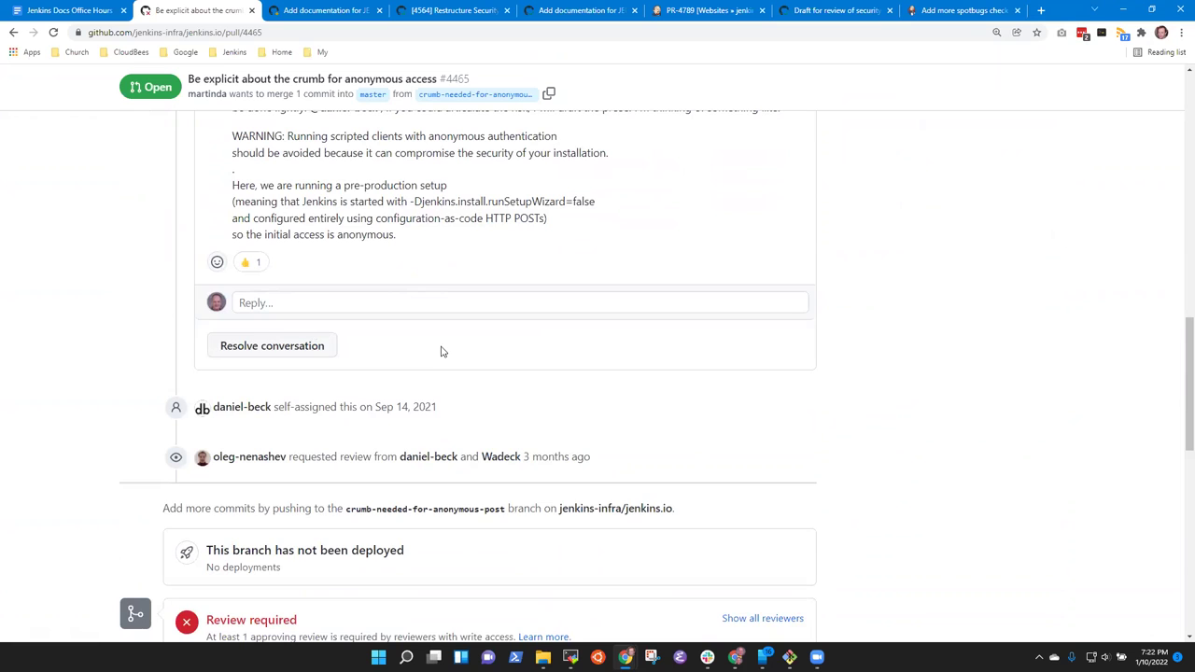
scroll(532, 368, "up", 1)
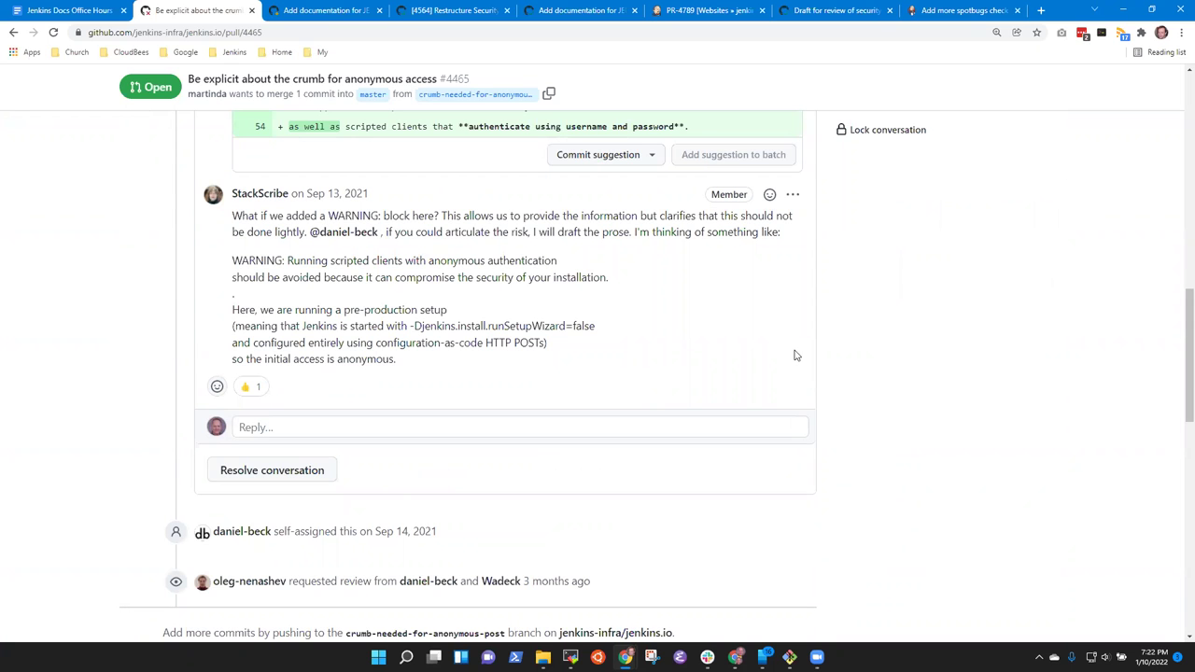
scroll(655, 336, "up", 15)
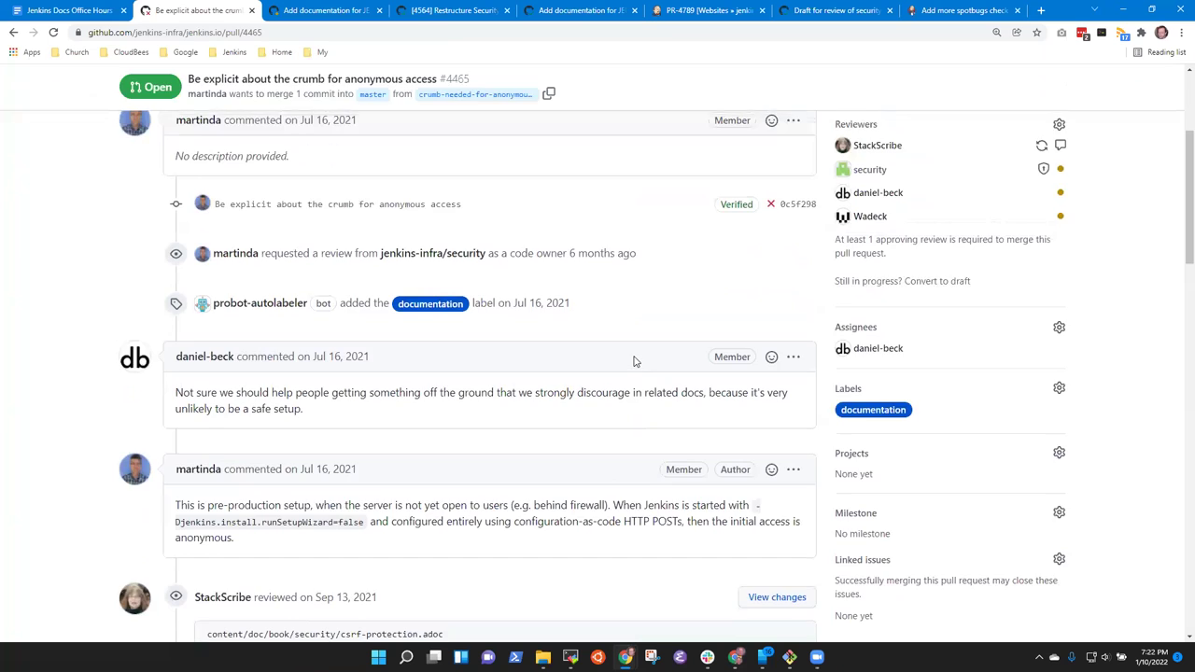
left_click(542, 327)
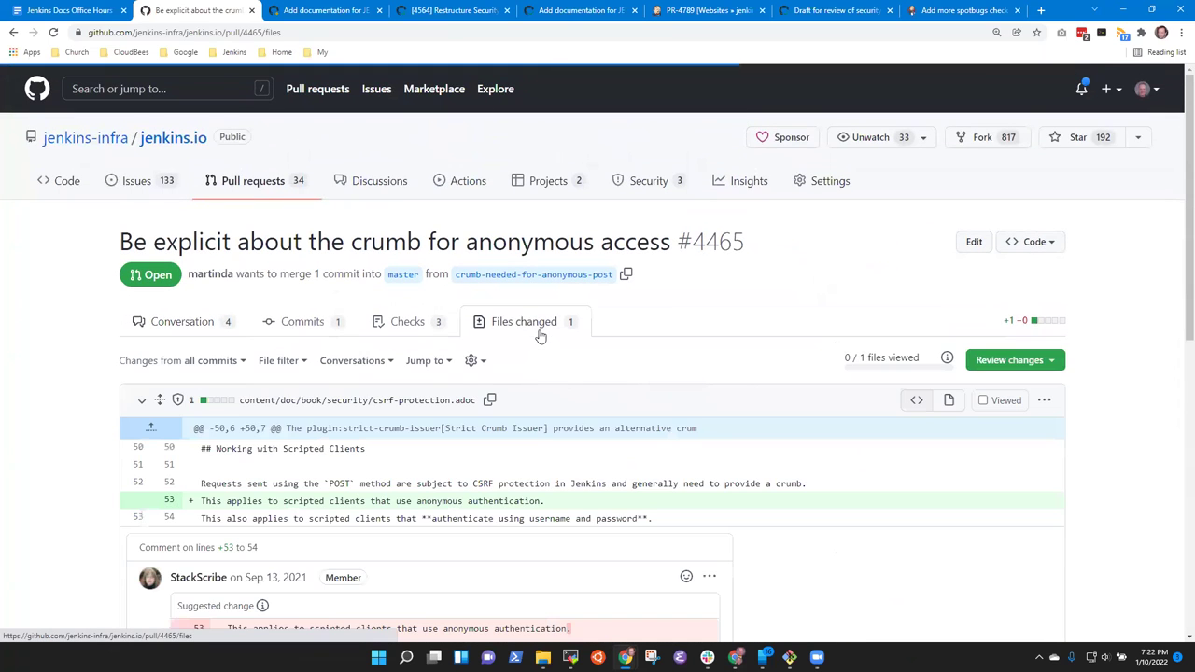
scroll(512, 336, "down", 3)
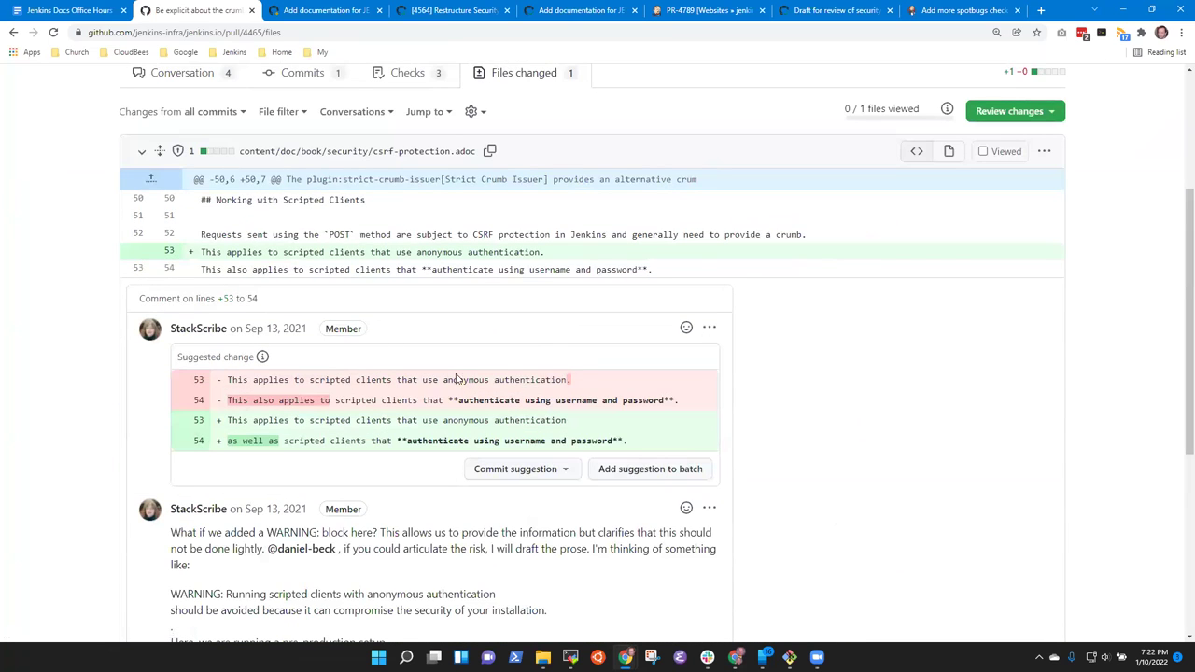
scroll(486, 364, "down", 2)
scroll(373, 364, "down", 2)
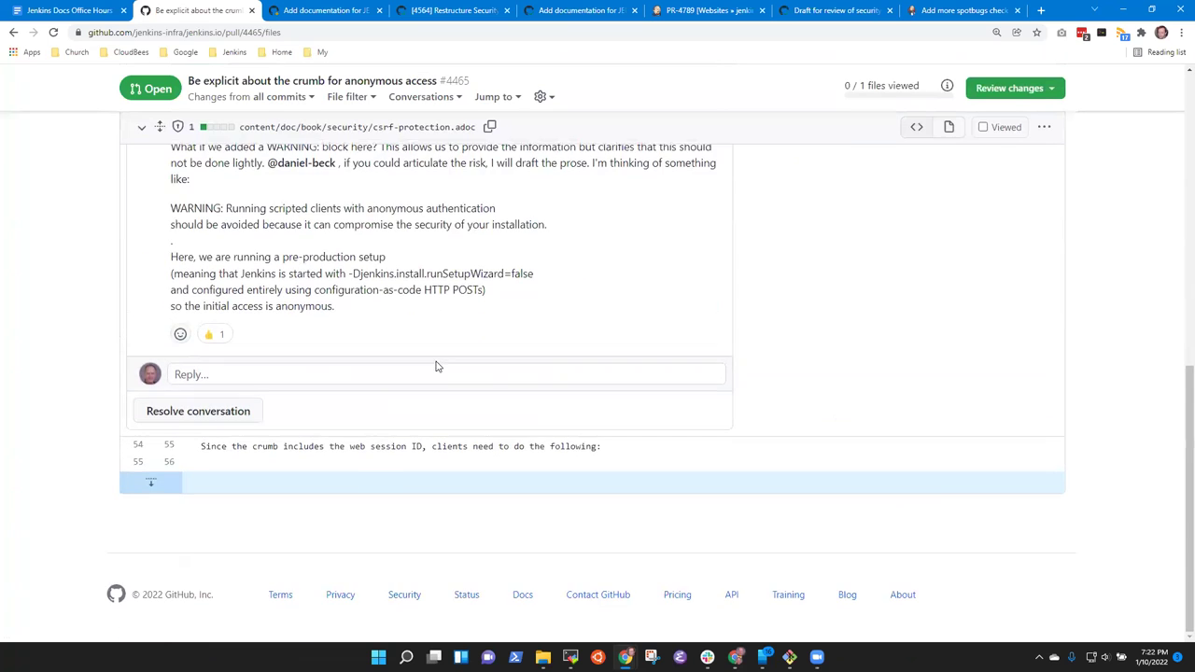
scroll(487, 371, "up", 10)
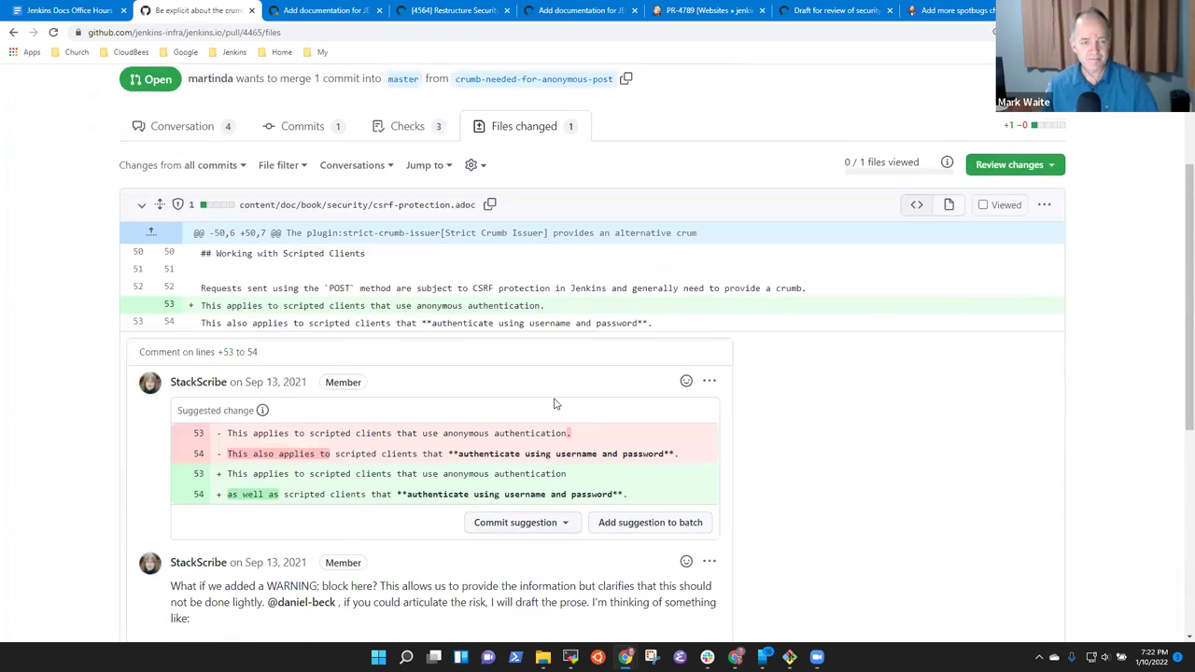
left_click(526, 326)
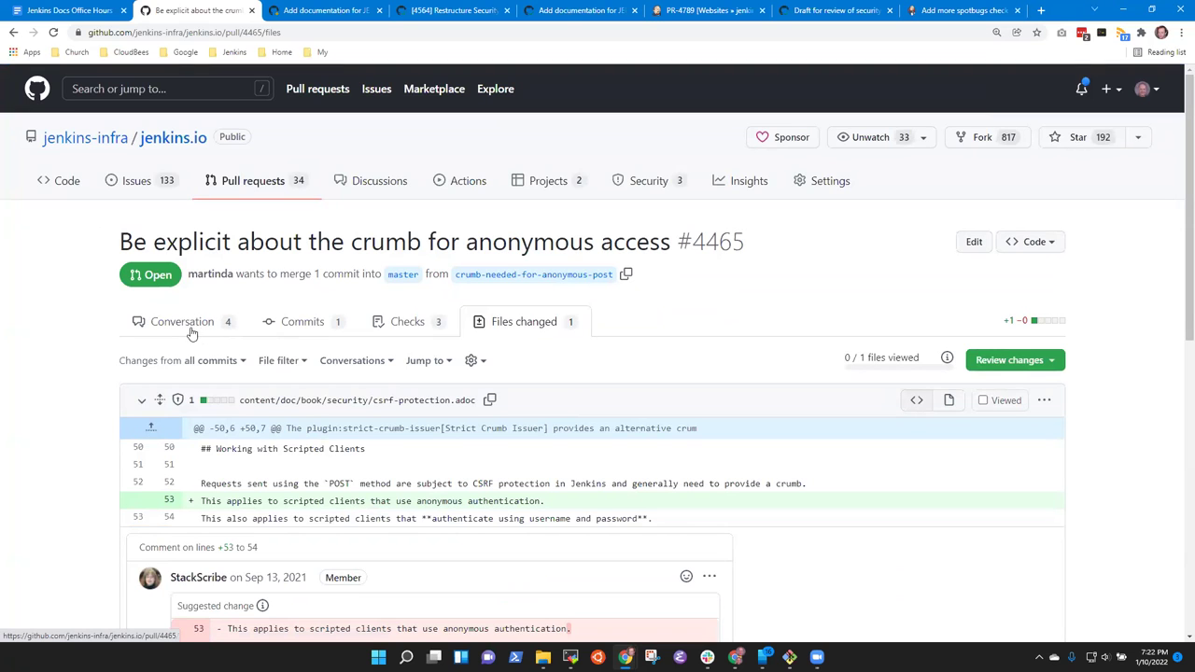
left_click(227, 326)
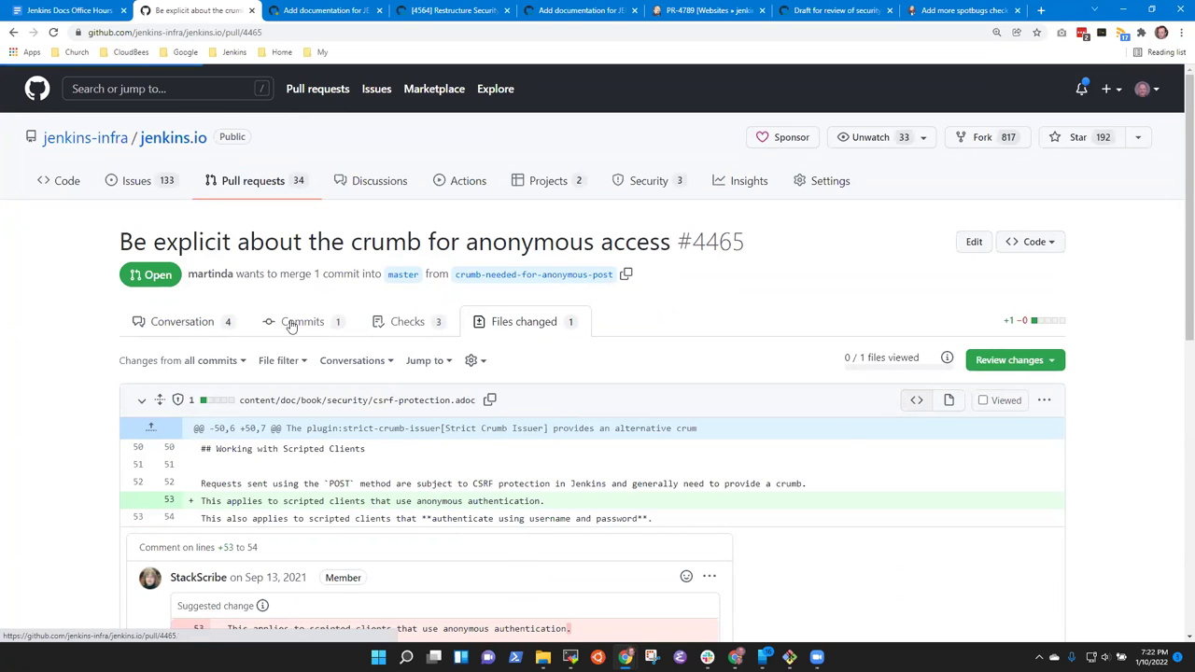
left_click(528, 327)
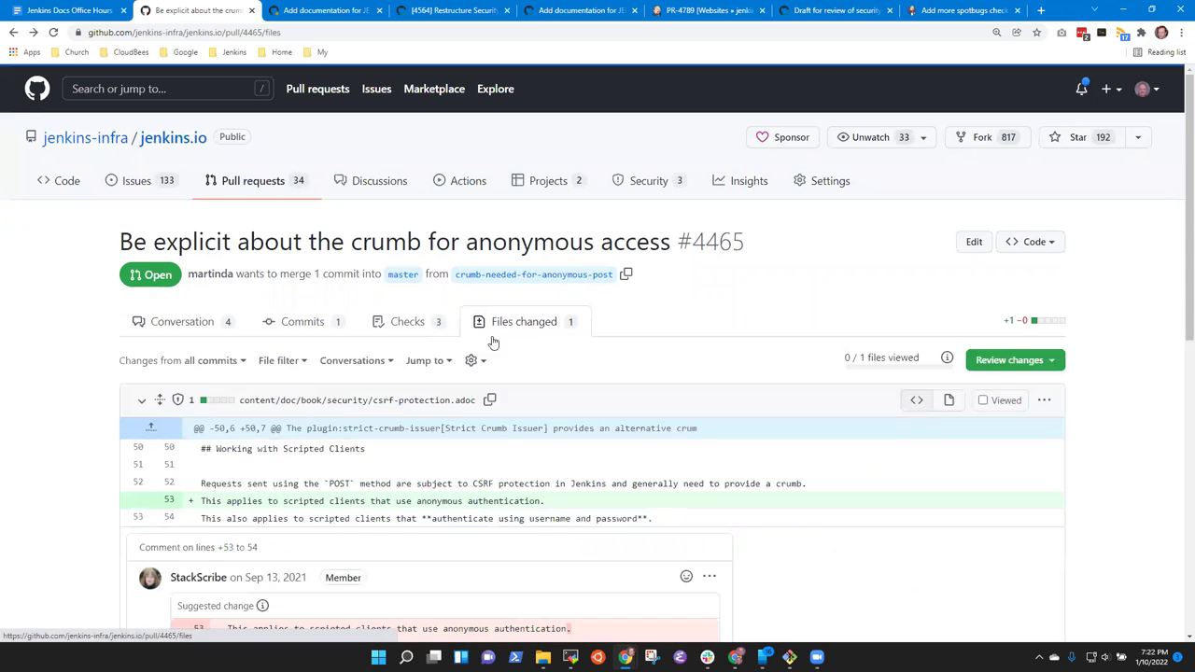
scroll(481, 360, "down", 3)
scroll(485, 360, "down", 5)
scroll(491, 362, "up", 7)
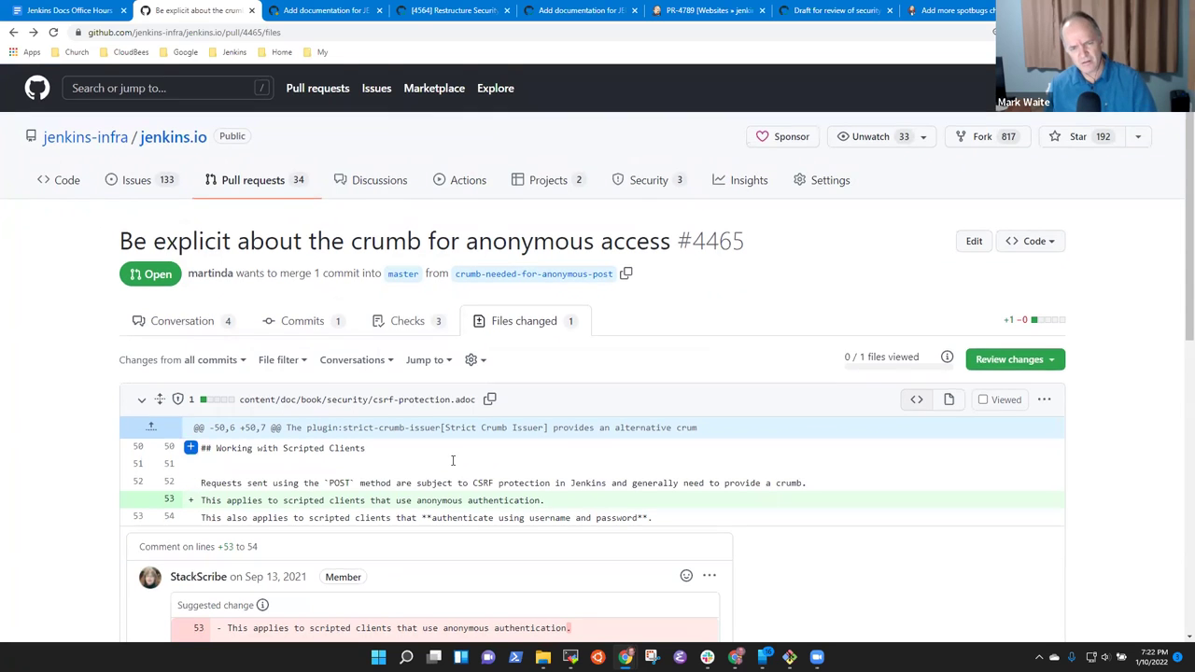
scroll(453, 460, "down", 4)
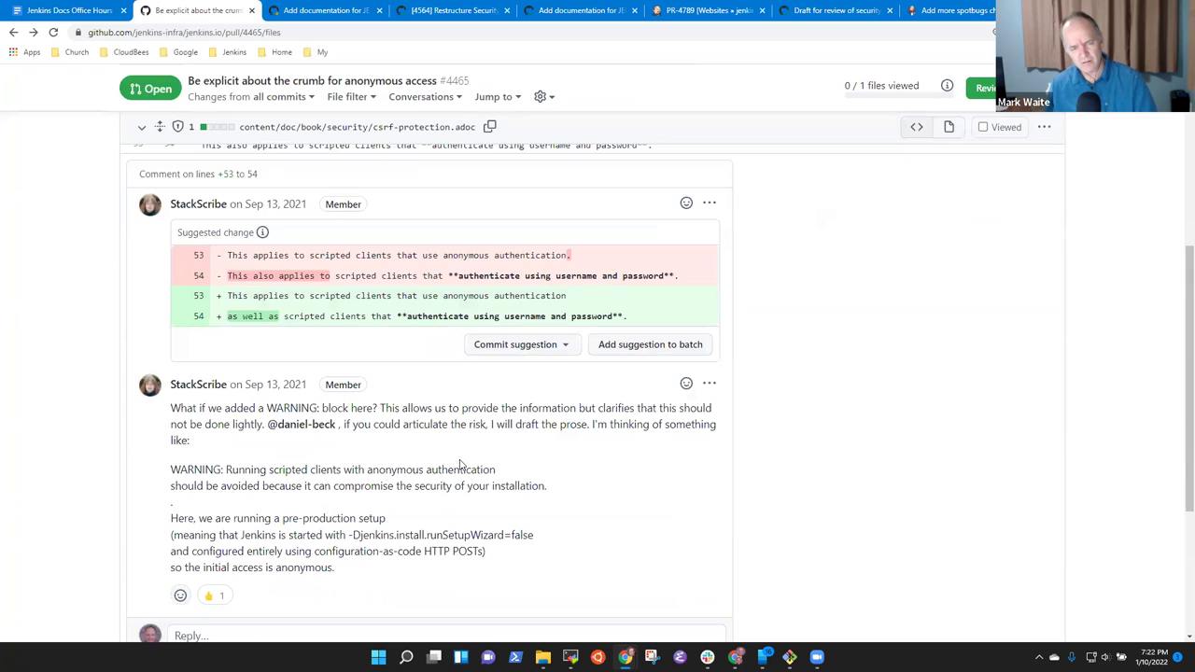
scroll(459, 464, "up", 4)
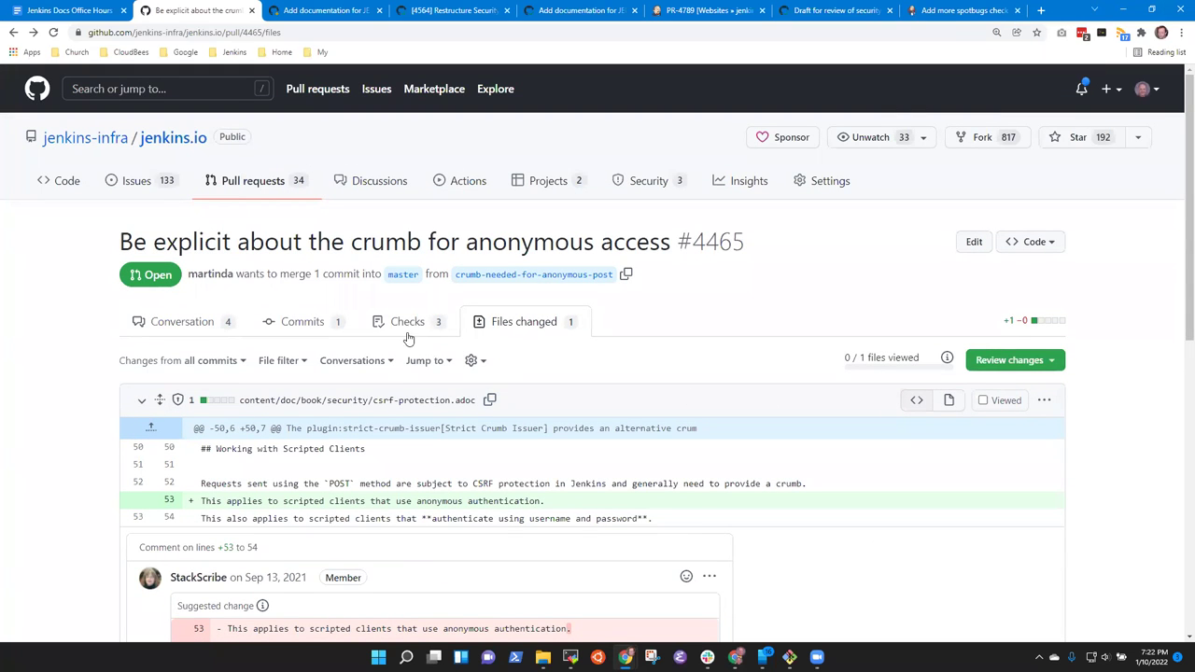
left_click(199, 321)
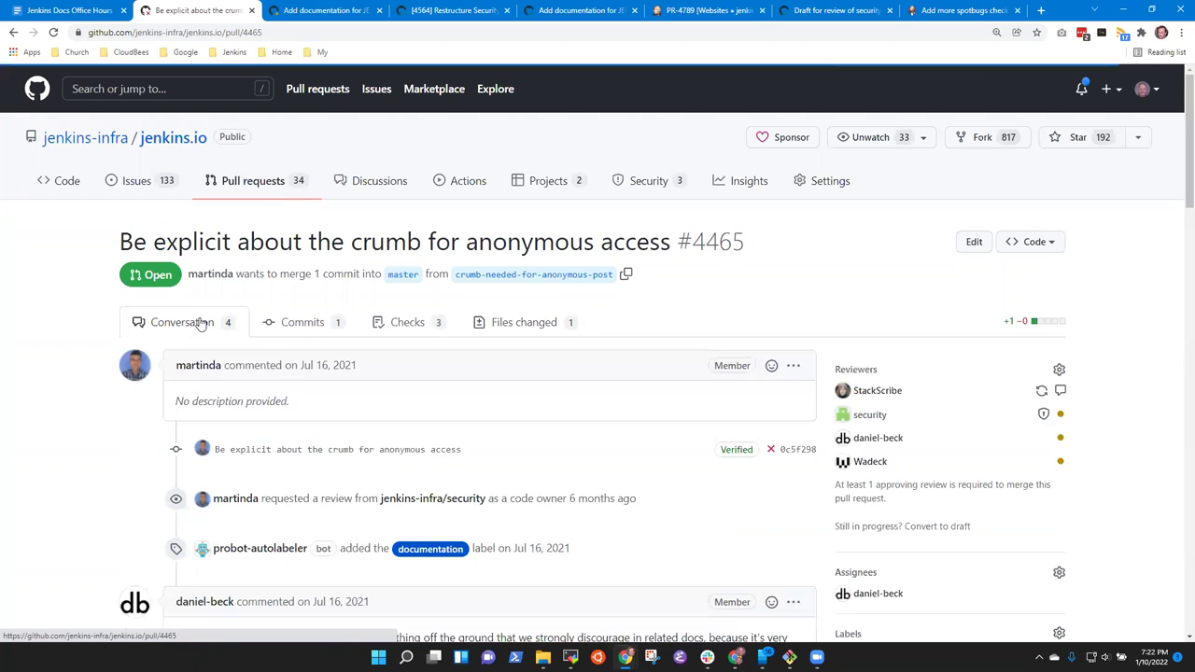
left_click(497, 325)
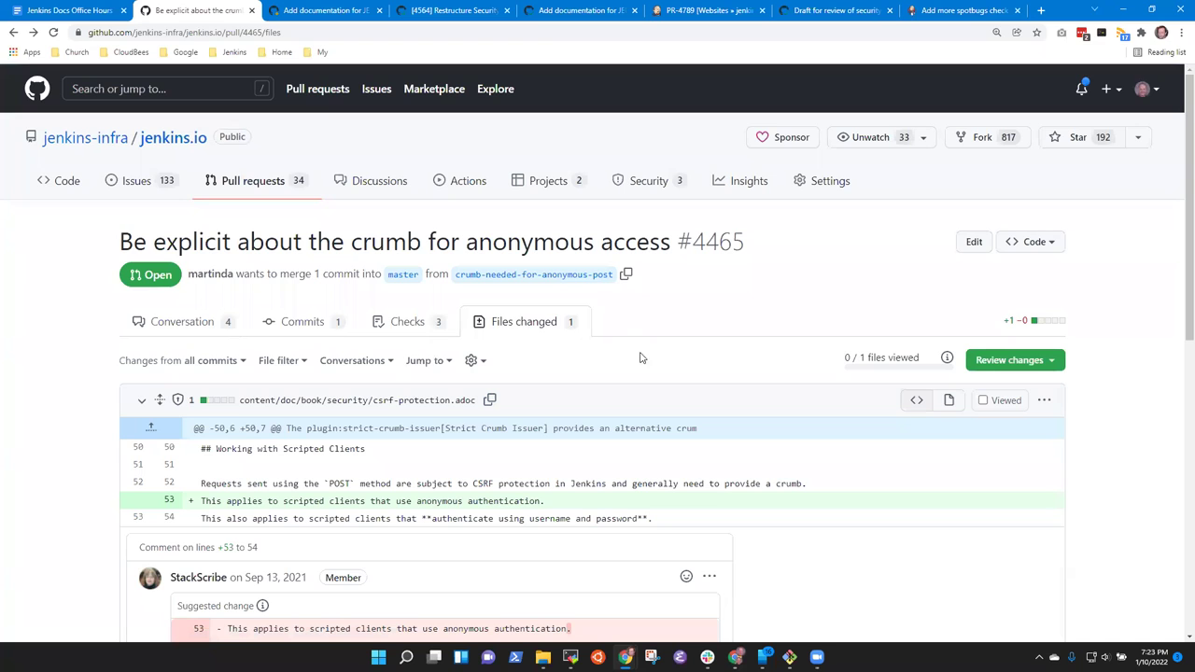
scroll(523, 368, "down", 10)
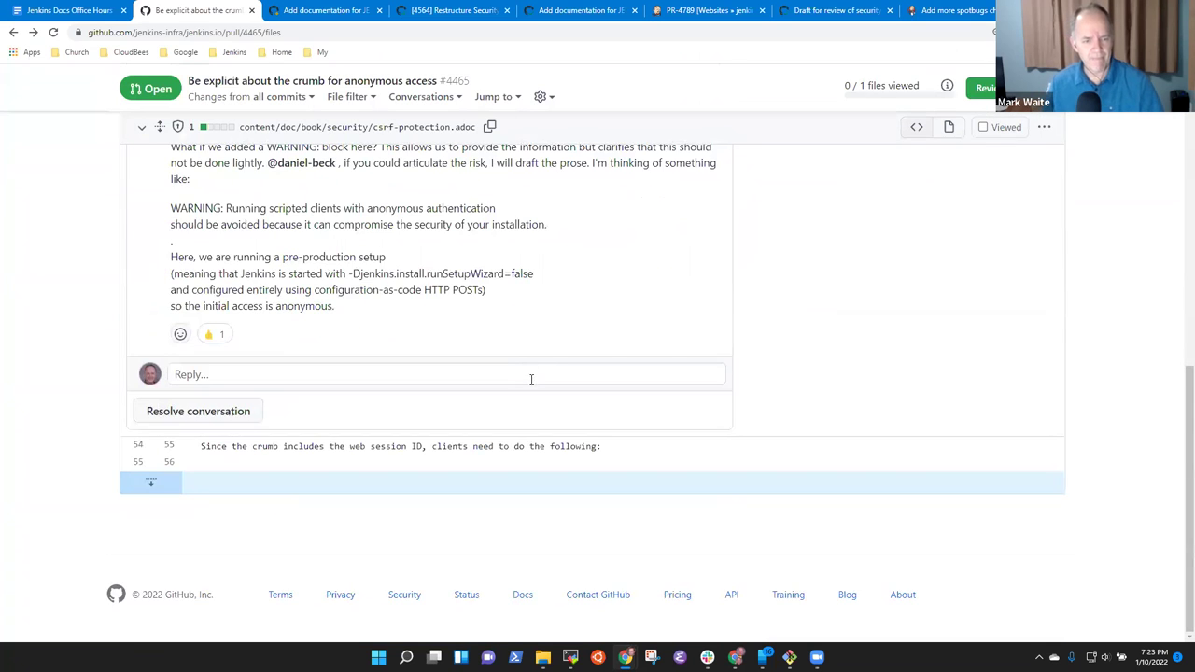
scroll(523, 374, "up", 10)
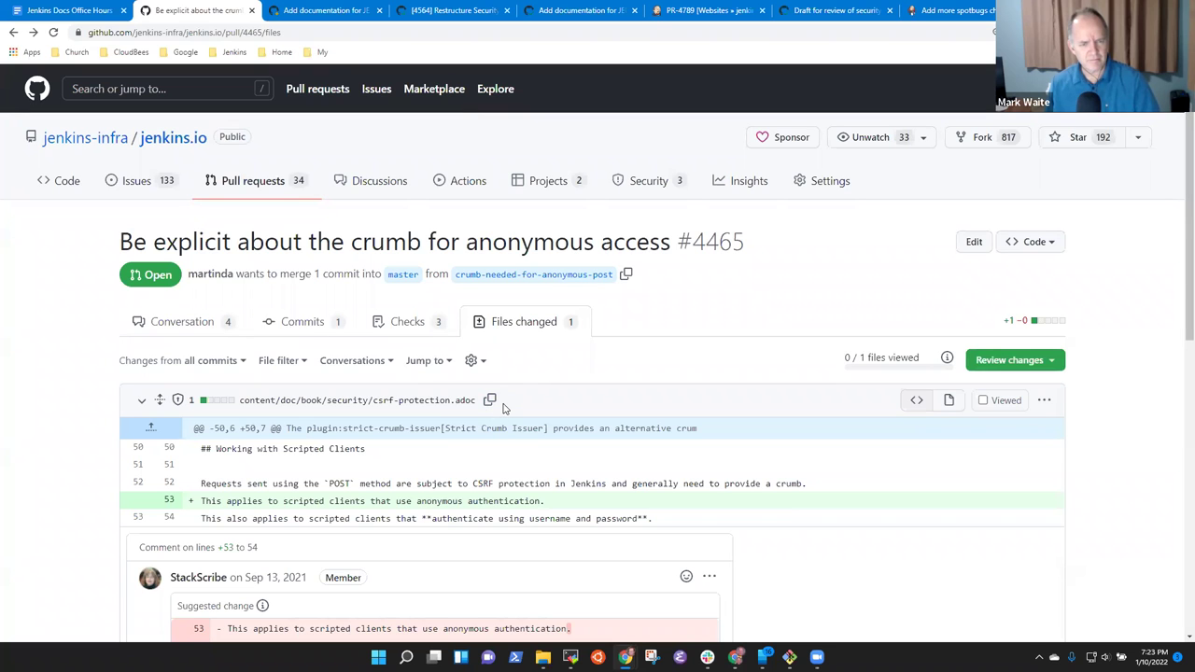
scroll(542, 420, "down", 5)
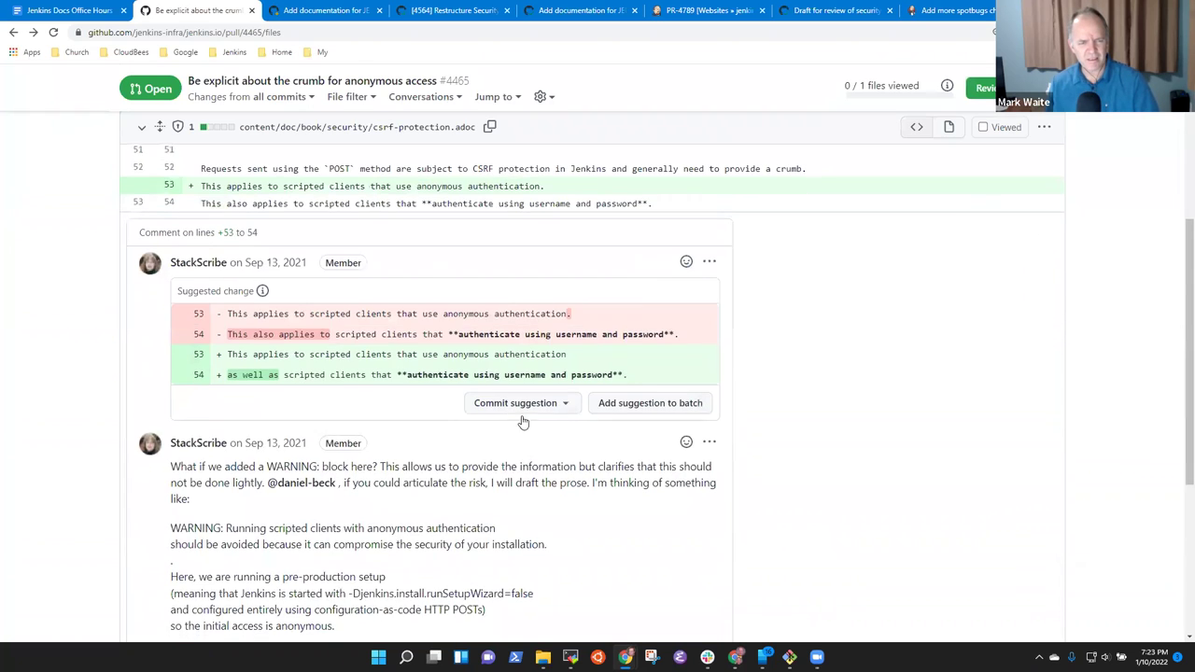
scroll(541, 422, "down", 2)
scroll(556, 422, "up", 10)
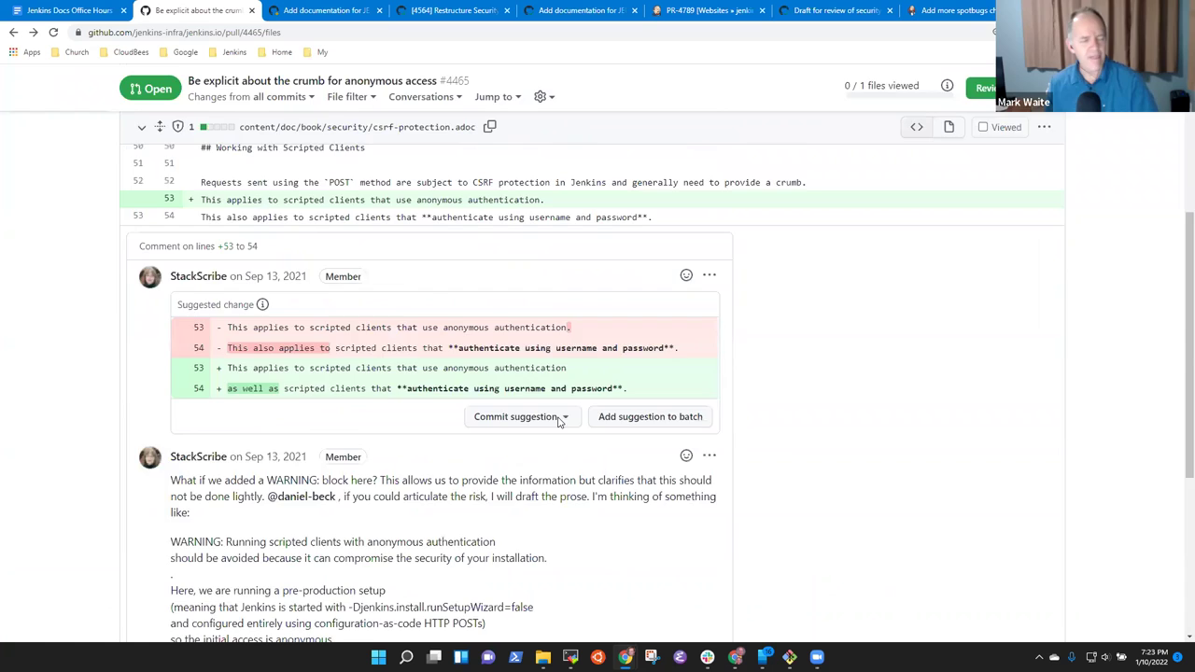
scroll(511, 442, "down", 3)
scroll(486, 448, "up", 3)
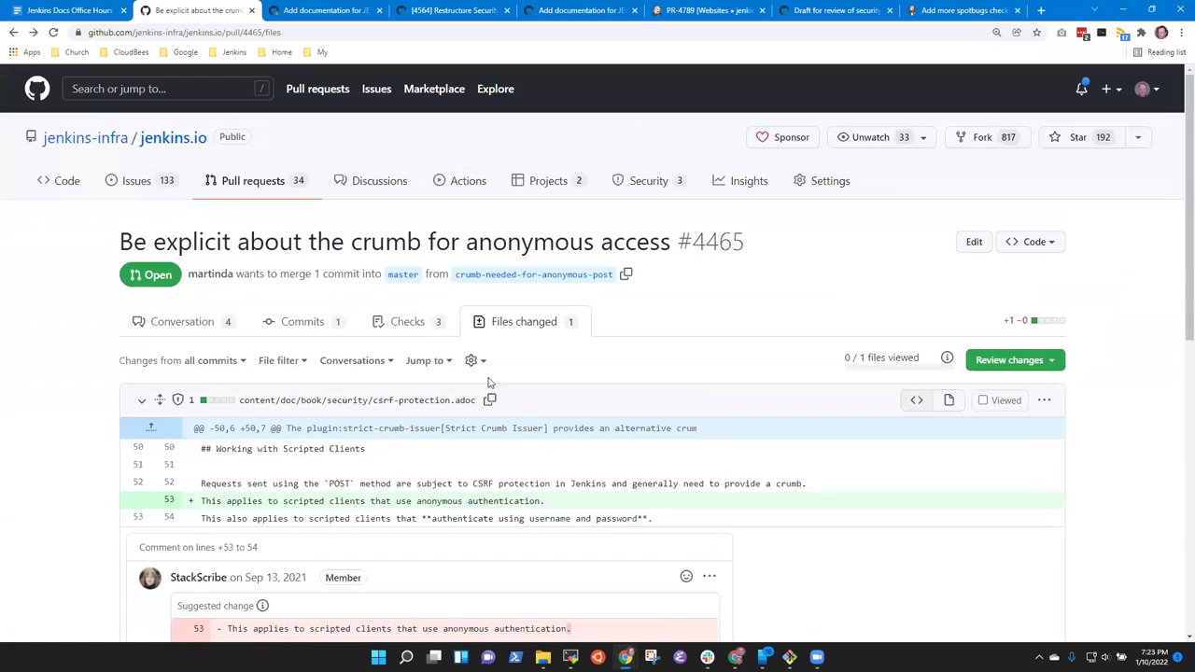
right_click(528, 325)
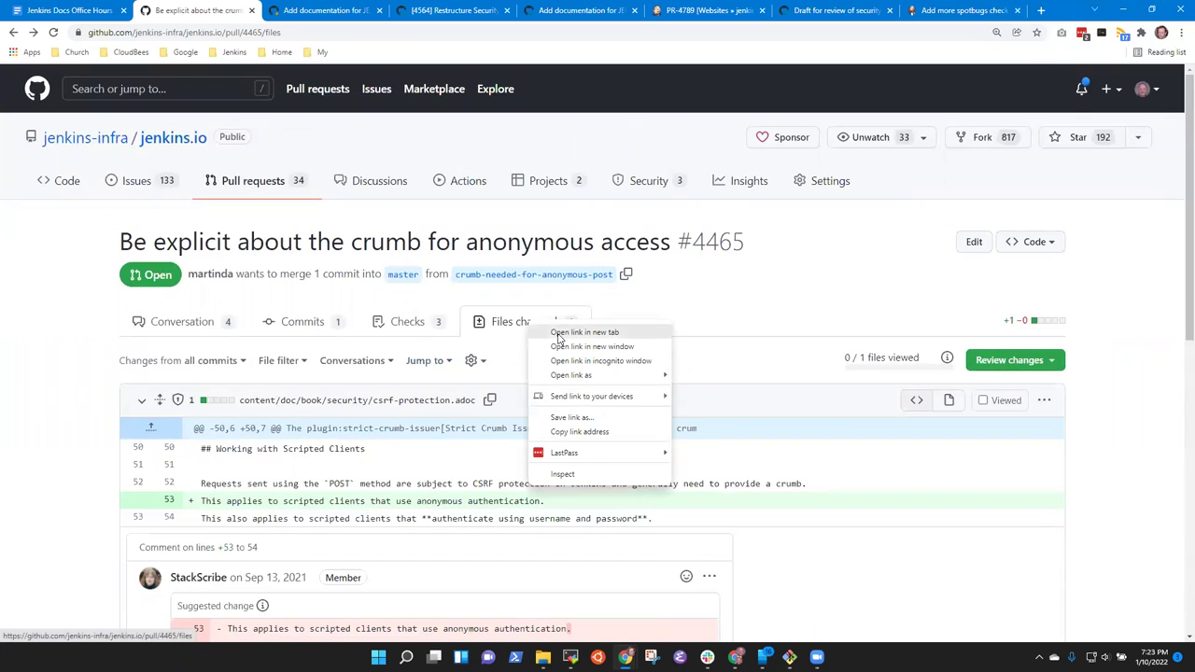
left_click(558, 337)
left_click(284, 19)
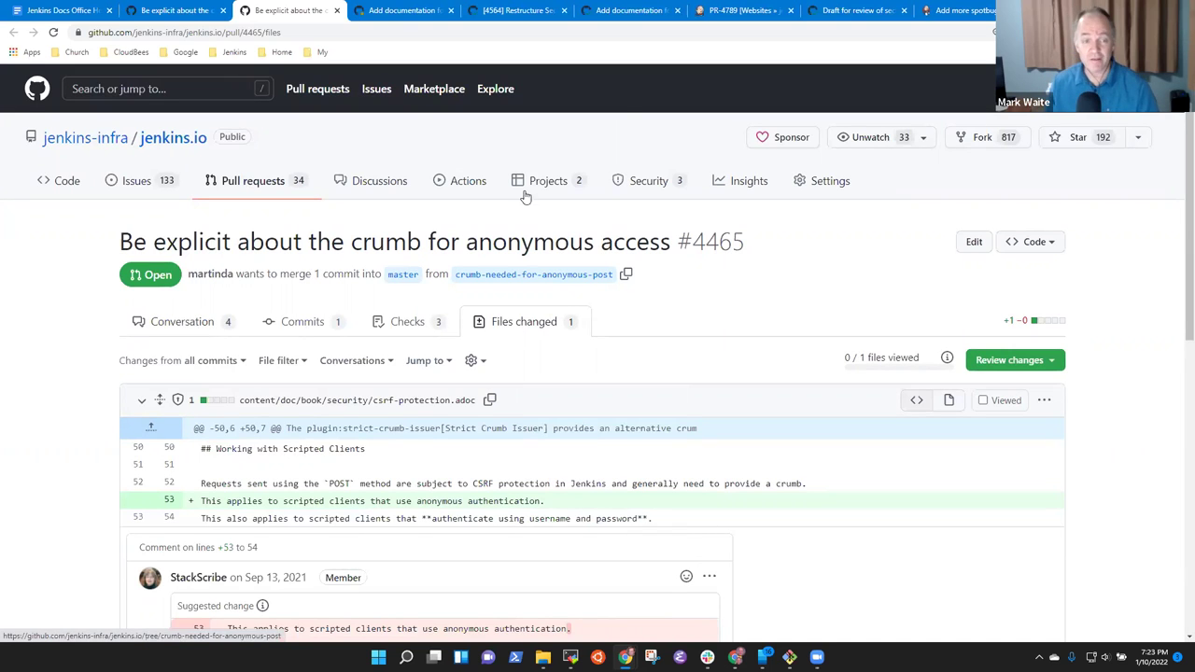
left_click(336, 11)
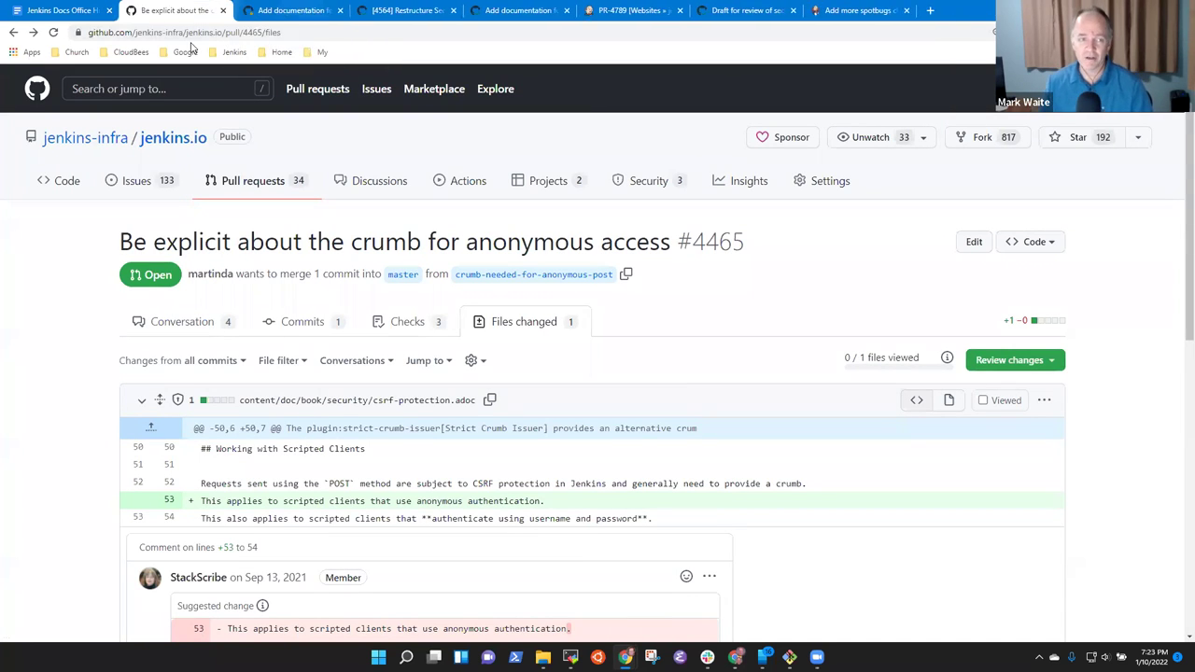
left_click(200, 319)
left_click(537, 338)
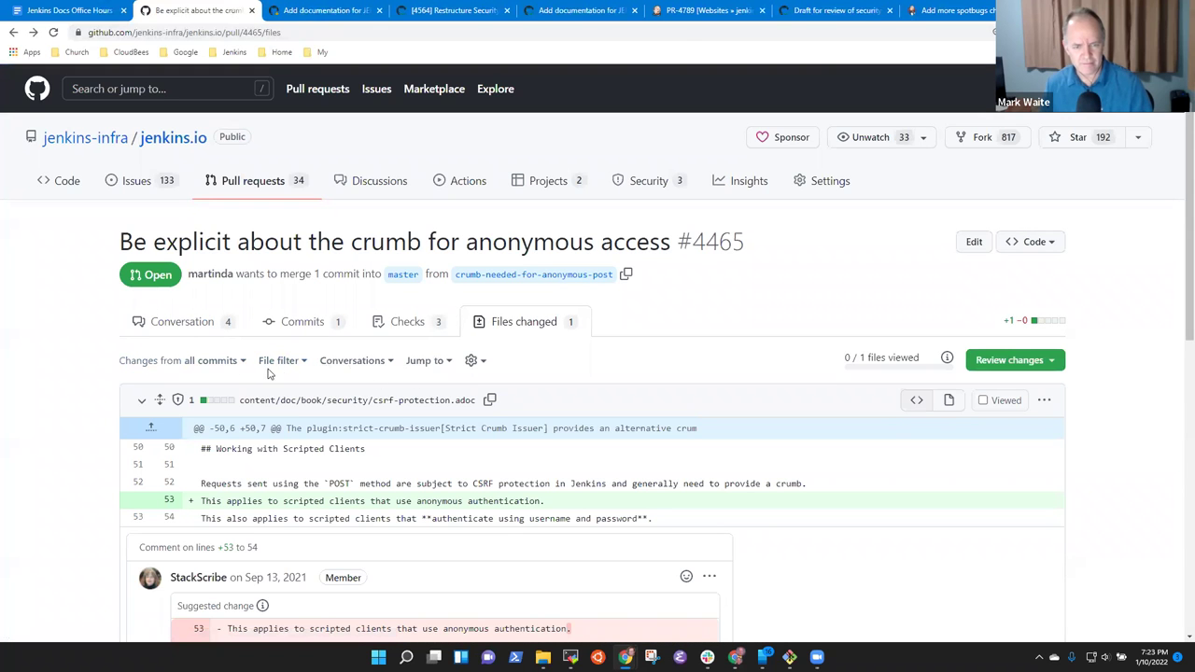
left_click(184, 327)
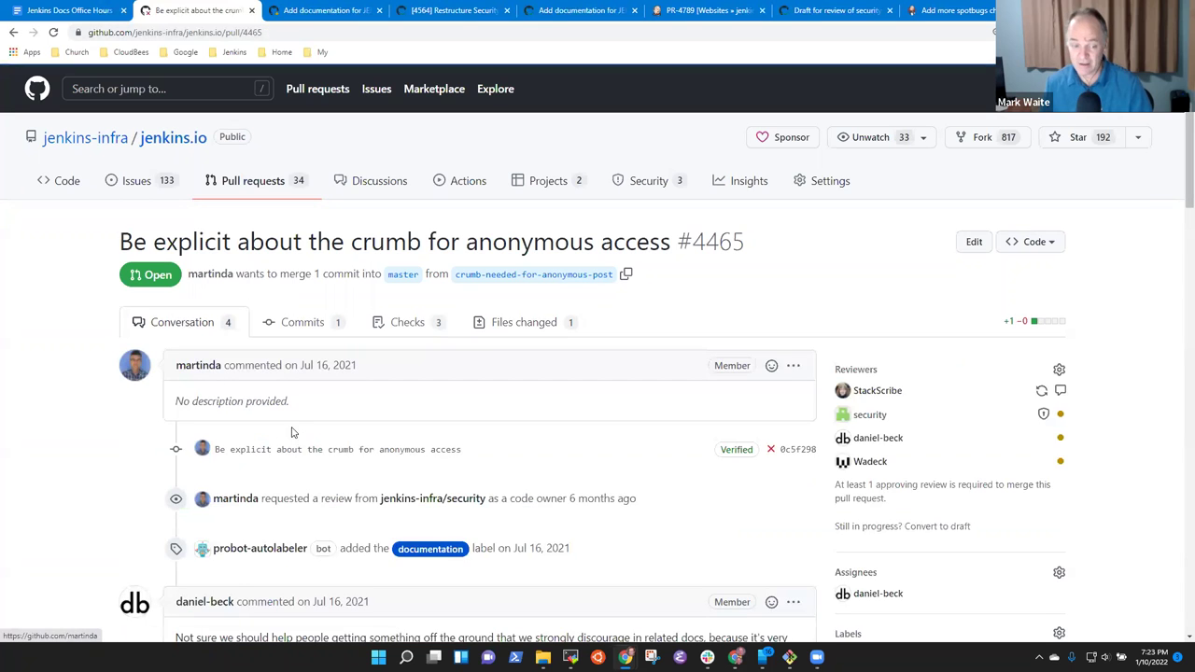
scroll(364, 407, "down", 2)
left_click(789, 265)
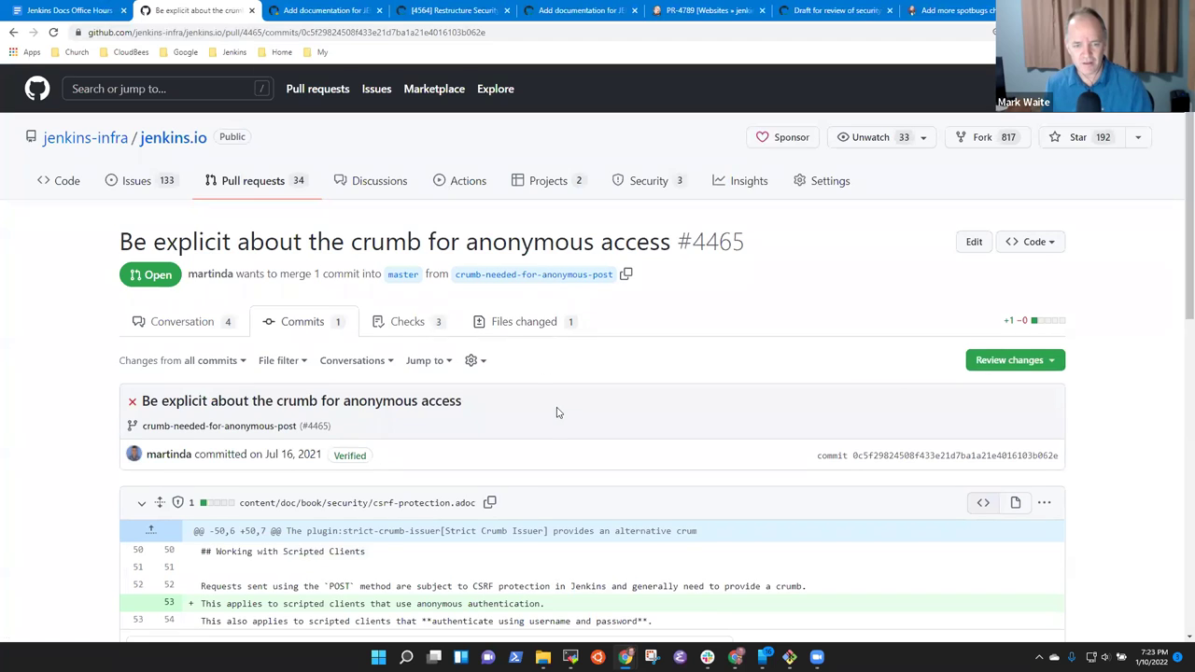
scroll(561, 409, "down", 5)
scroll(588, 404, "up", 10)
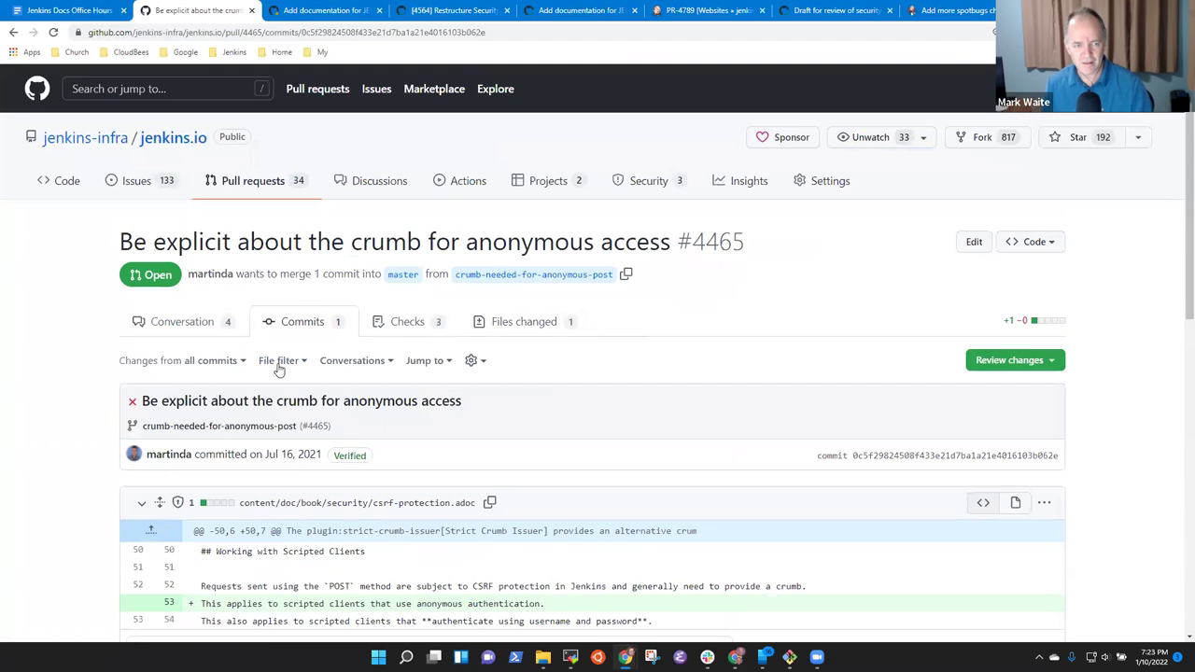
left_click(187, 320)
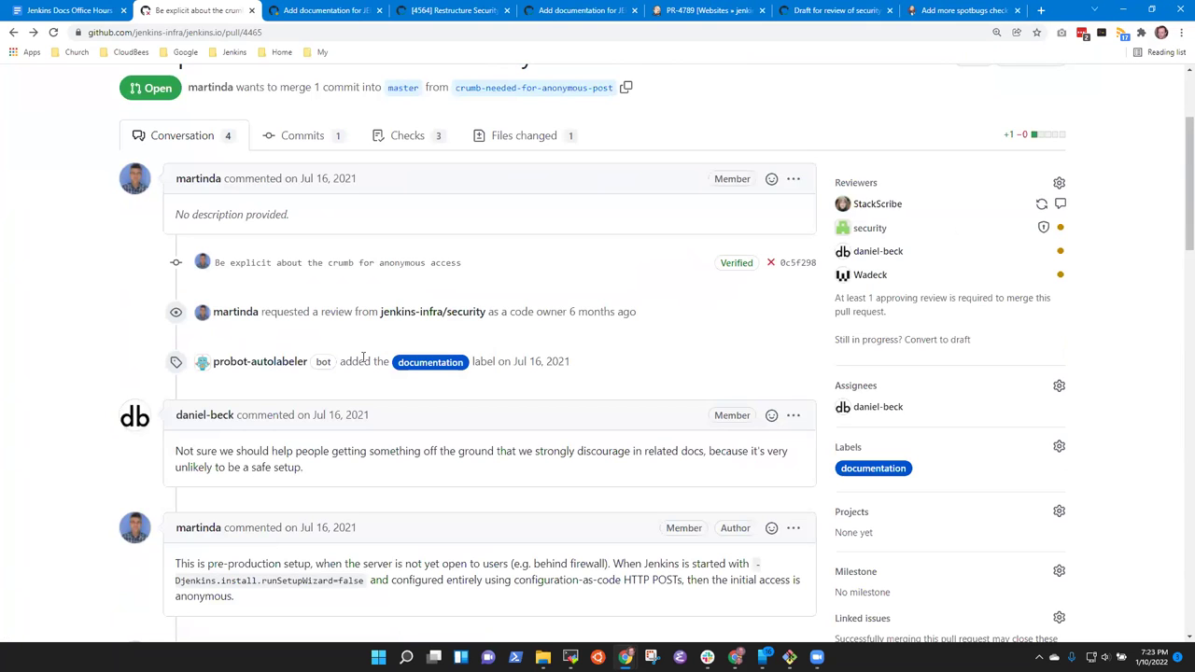
scroll(384, 358, "up", 2)
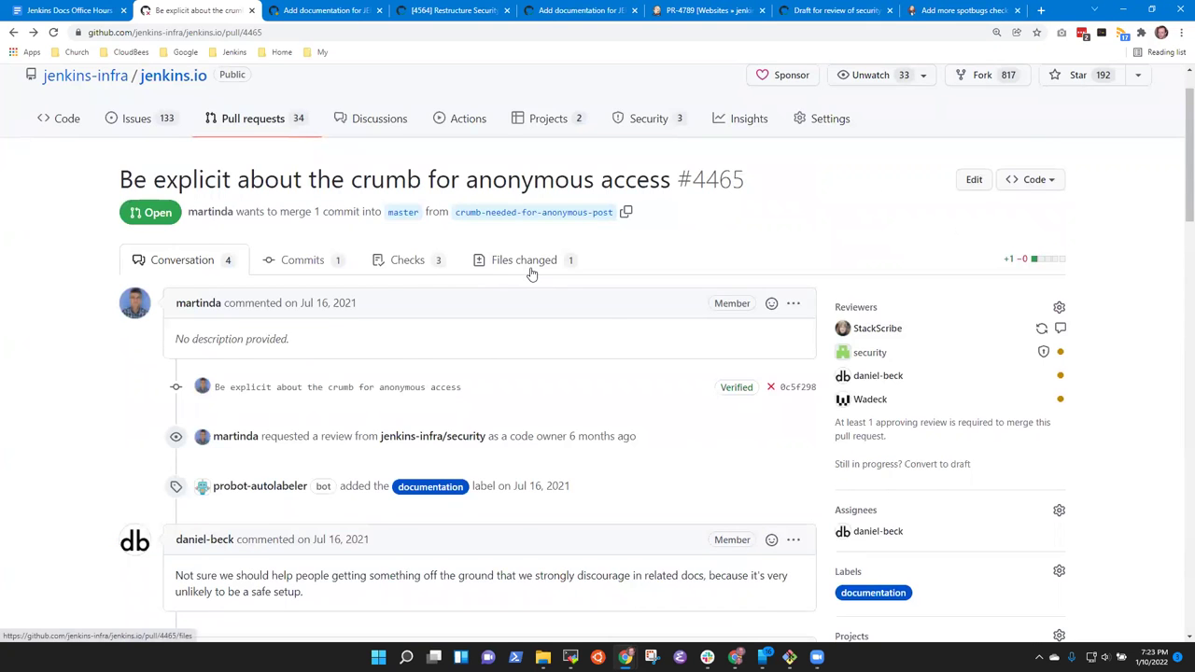
left_click(532, 270)
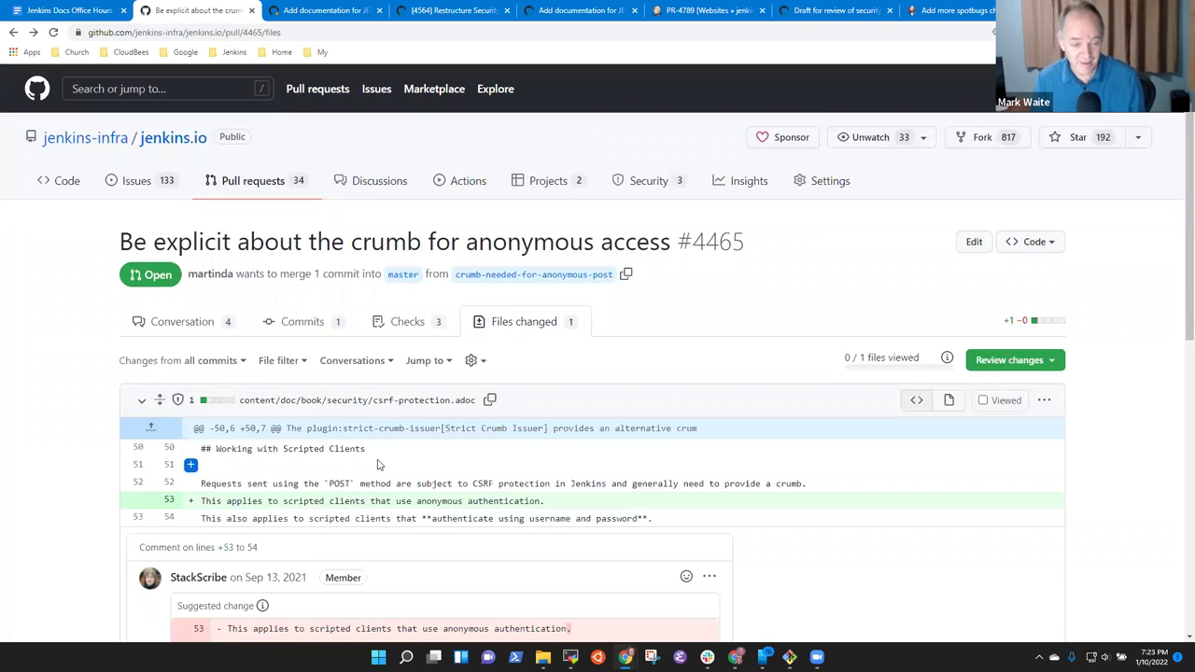
scroll(379, 447, "down", 2)
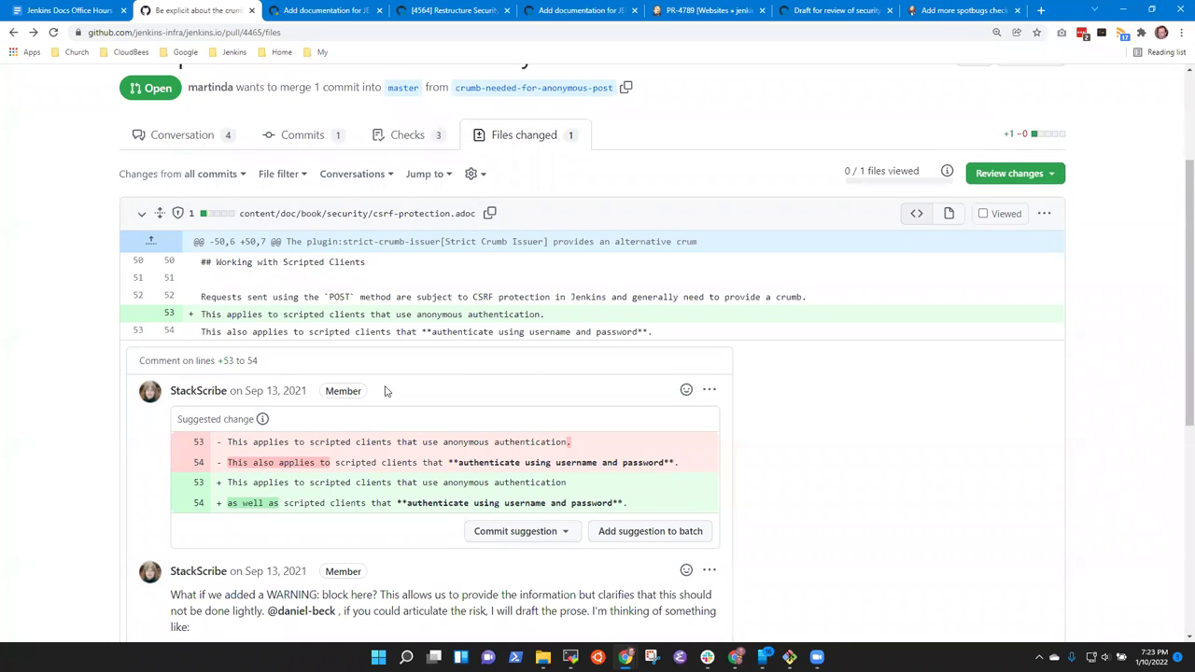
scroll(411, 411, "down", 1)
scroll(417, 416, "down", 3)
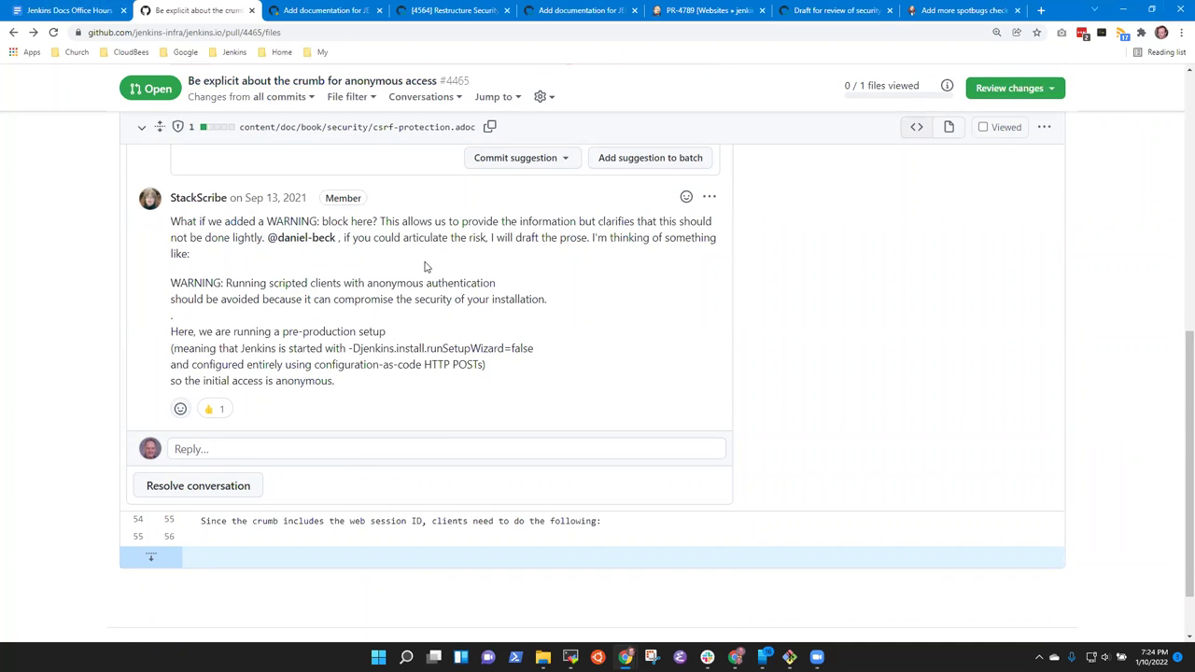
scroll(435, 280, "up", 5)
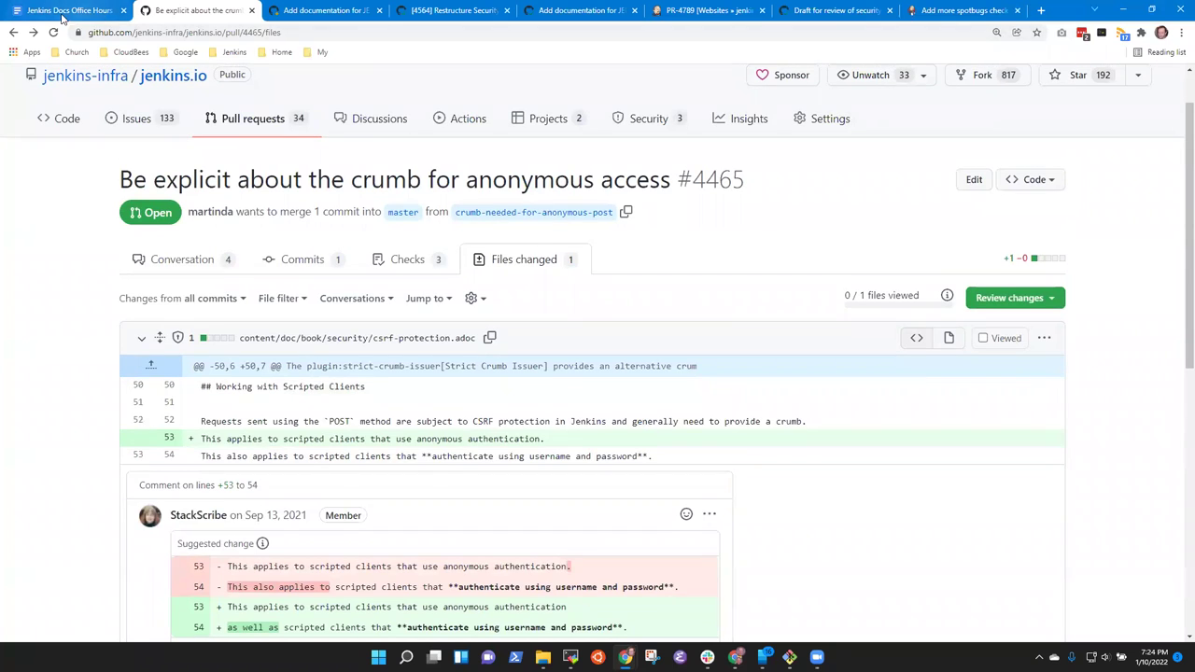
Copy pull request 4465's files URL from the address bar.
left_click(67, 10)
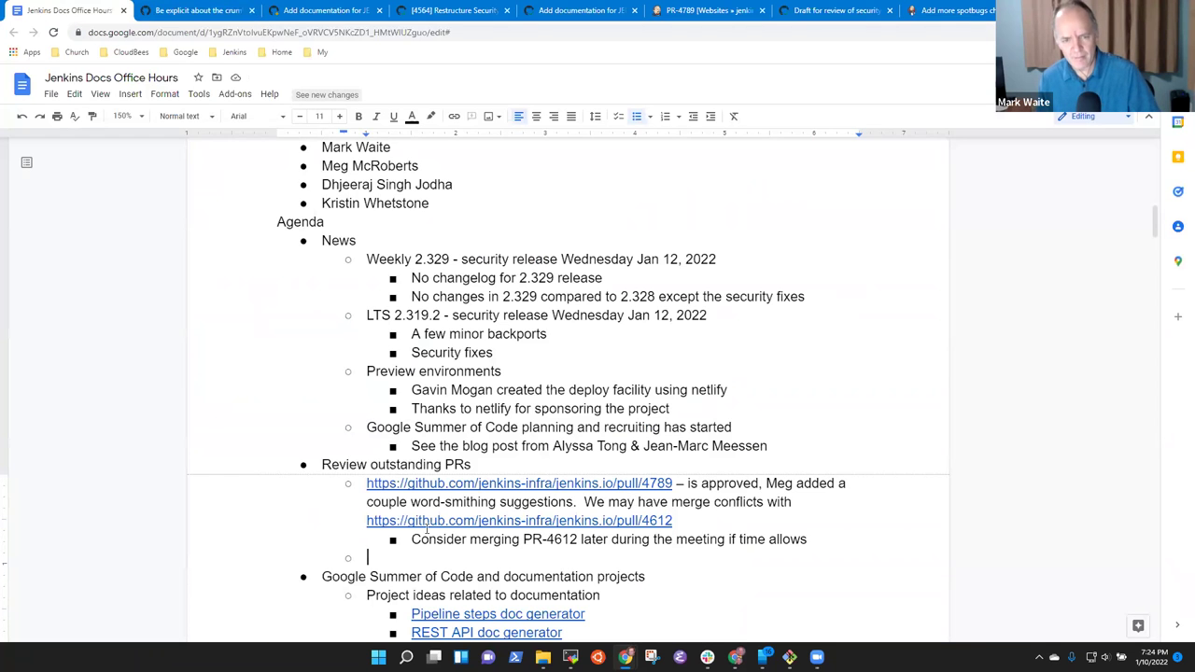
right_click(359, 464)
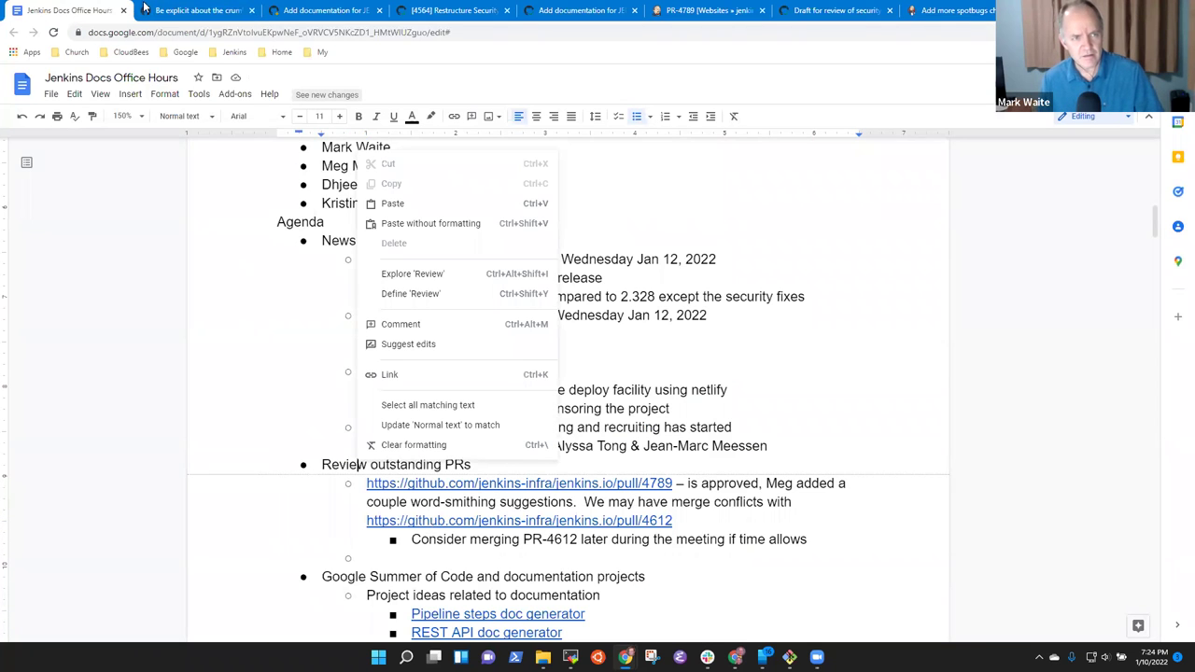
left_click(145, 7)
left_click(283, 33)
key("ctrl+c")
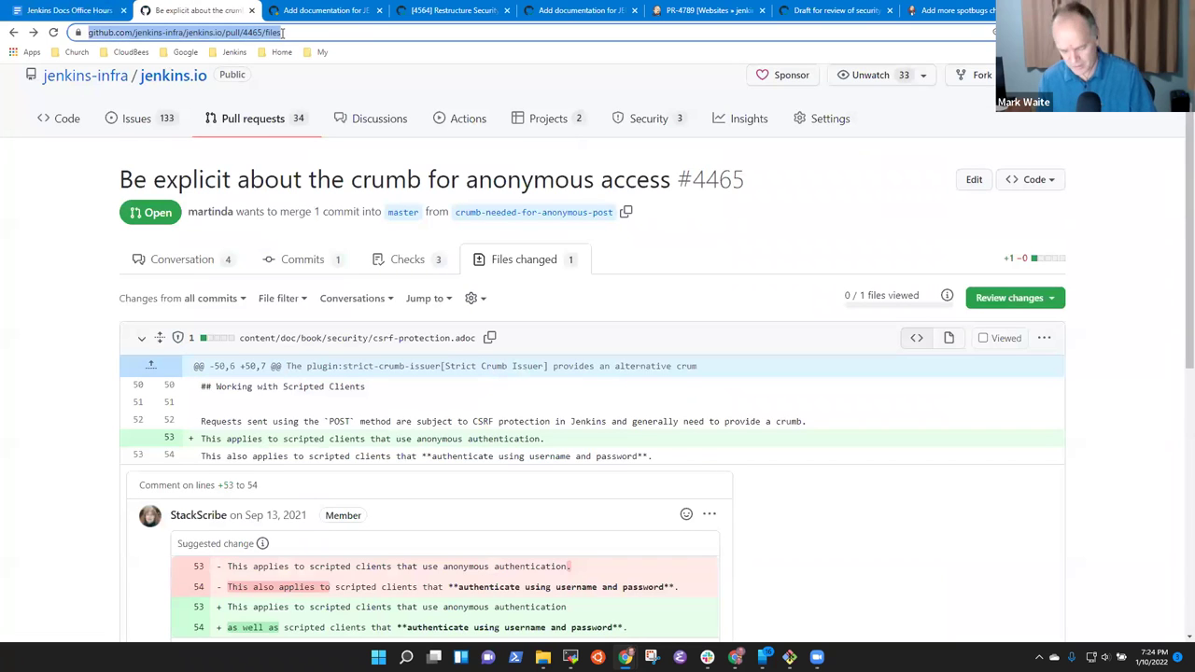
left_click(84, 10)
In the empty sub-bullet, write 'Resolving concern from' and @-mention the reviewer.
left_click(395, 555)
type("Resolving ")
type("disc")
key("BackSpace")
key("BackSpace")
key("BackSpace")
key("BackSpace")
key("BackSpace")
type("concern fro m@Dani")
key("BackSpace")
key("BackSpace")
key("BackSpace")
key("BackSpace")
key("BackSpace")
key("BackSpace")
key("BackSpace")
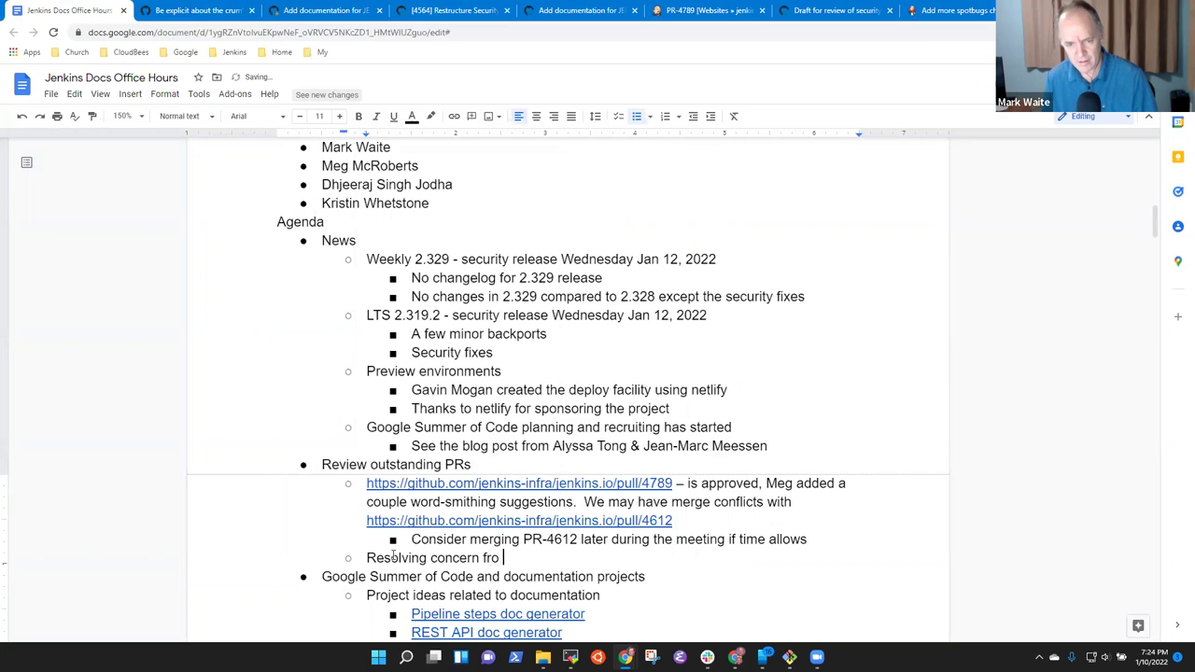
type("@Danie")
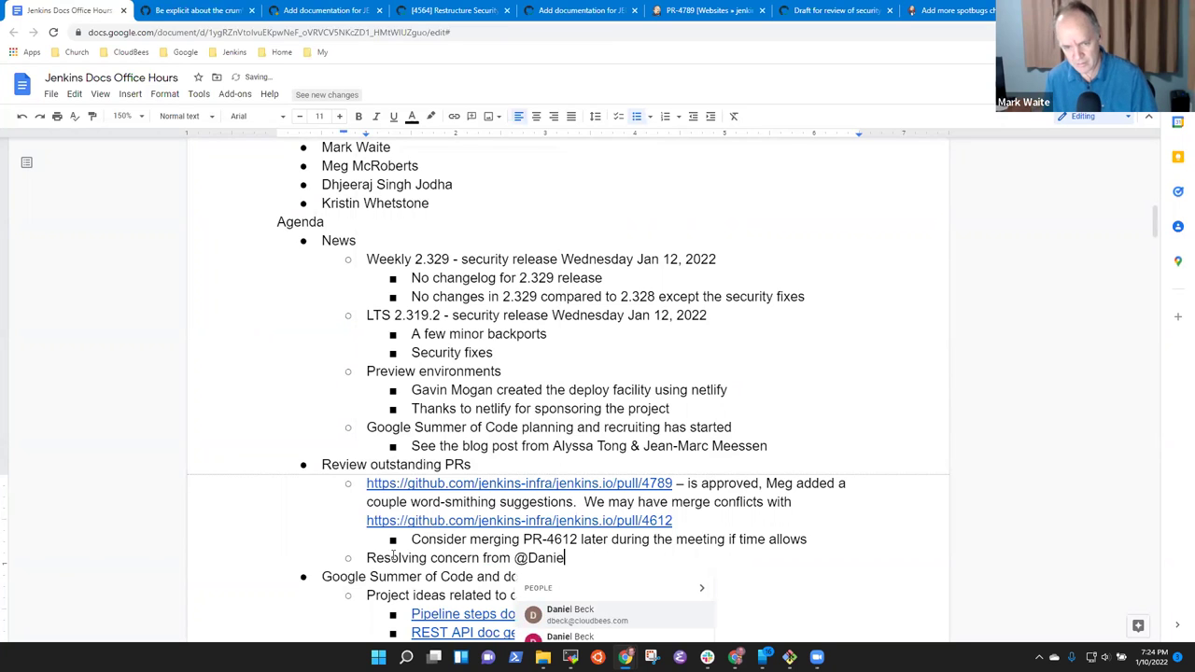
key("Return")
Finish with 'about the crumb phrasing being contrary to preferred practices' and paste the pull/4465/files link.
type("avbo")
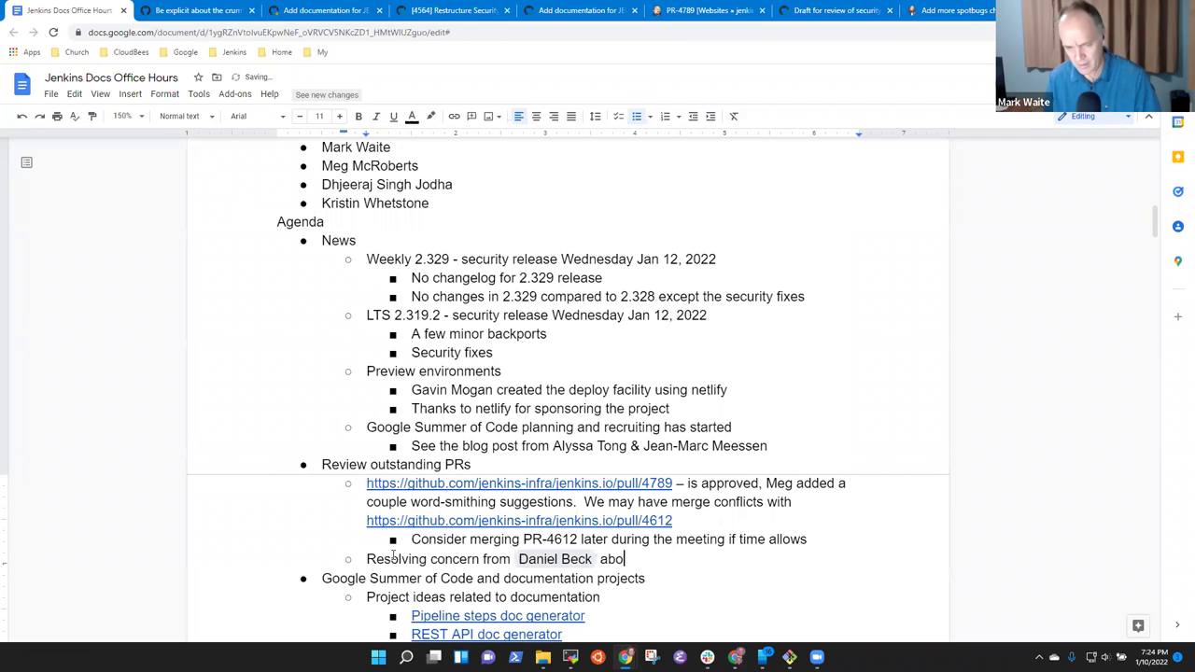
type("ut the crumb phrasing being contra")
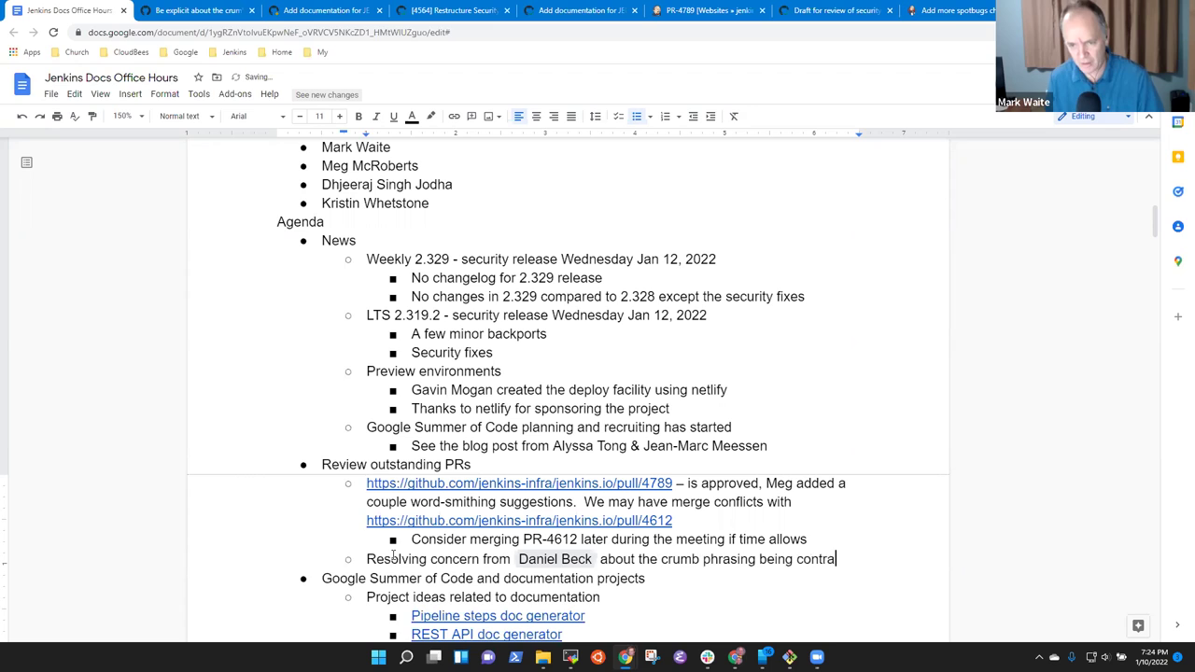
type("ry to be")
key("BackSpace")
key("BackSpace")
key("BackSpace")
type("preferred practices")
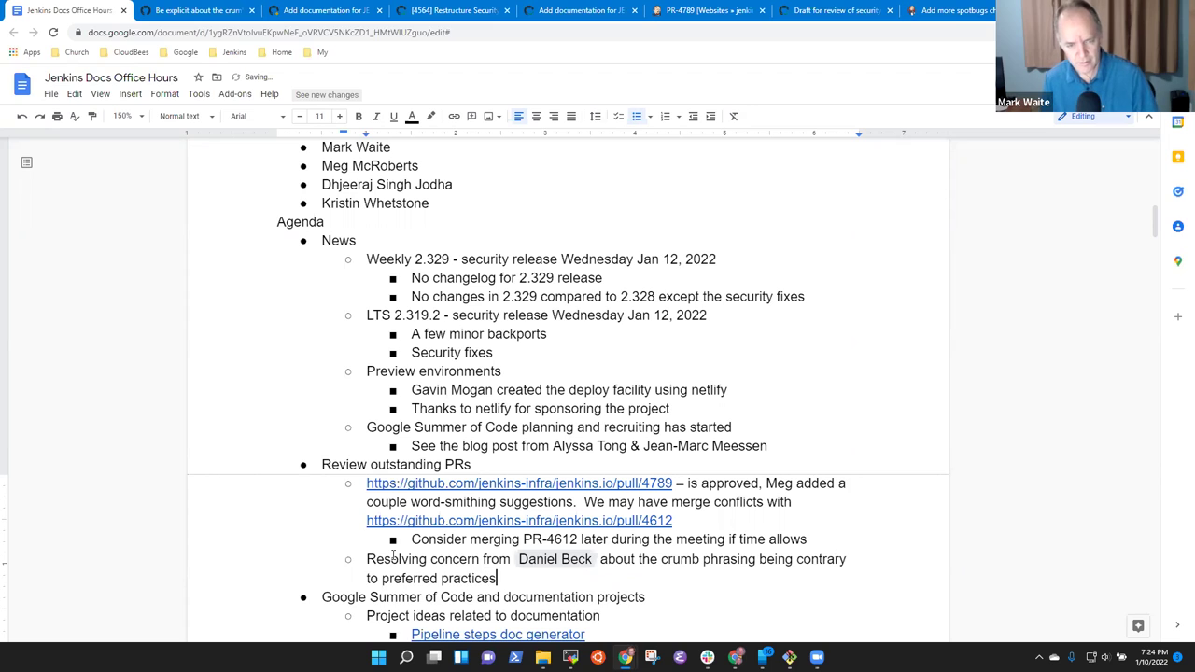
key("ctrl+v")
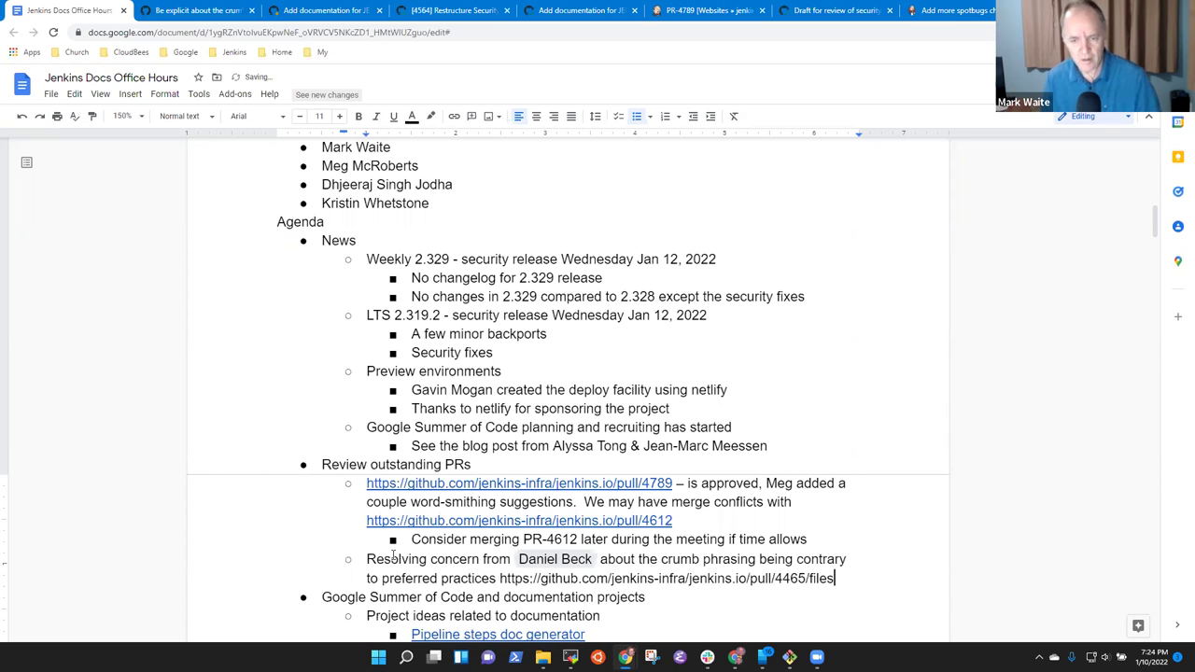
left_click(425, 463)
key("Down")
key("Down")
key("Down")
key("Down")
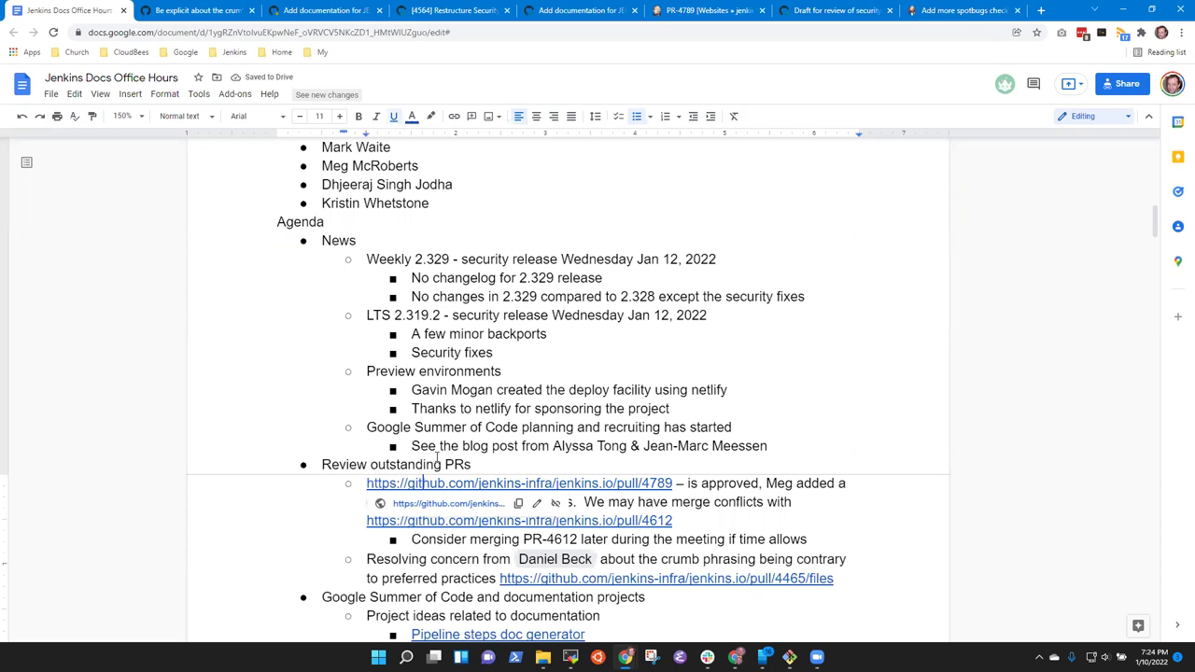
Change the heading's ending to 'related to documentation' and open the Pipeline steps doc generator link.
key("Down")
key("Down")
key("Down")
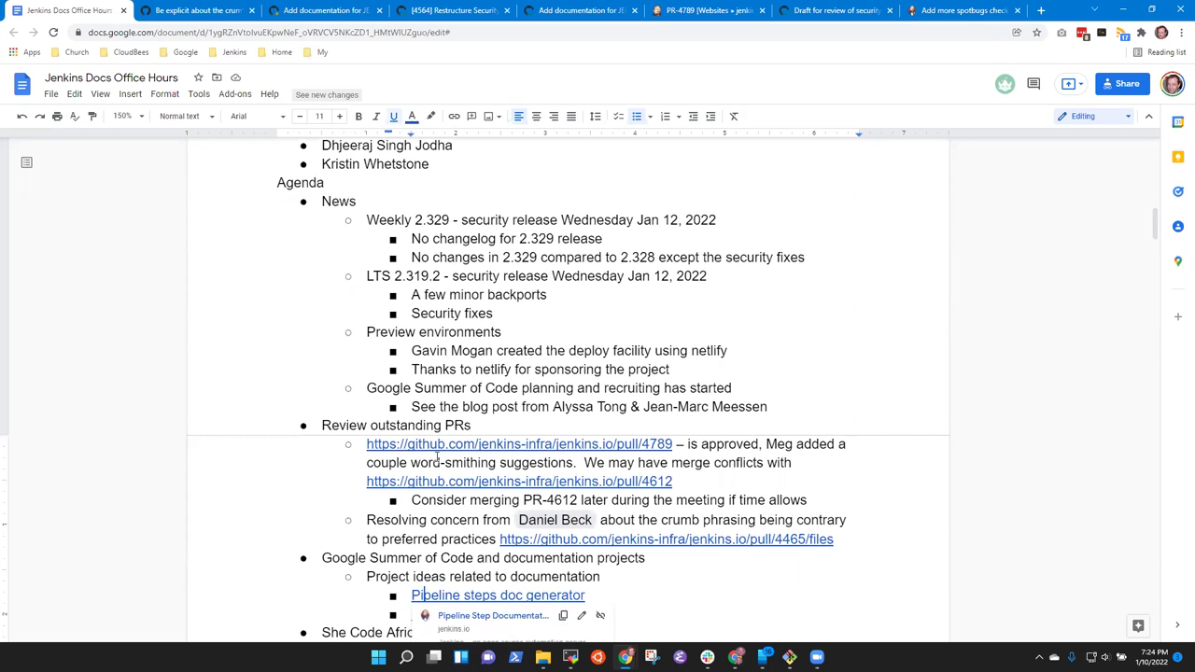
scroll(435, 458, "down", 3)
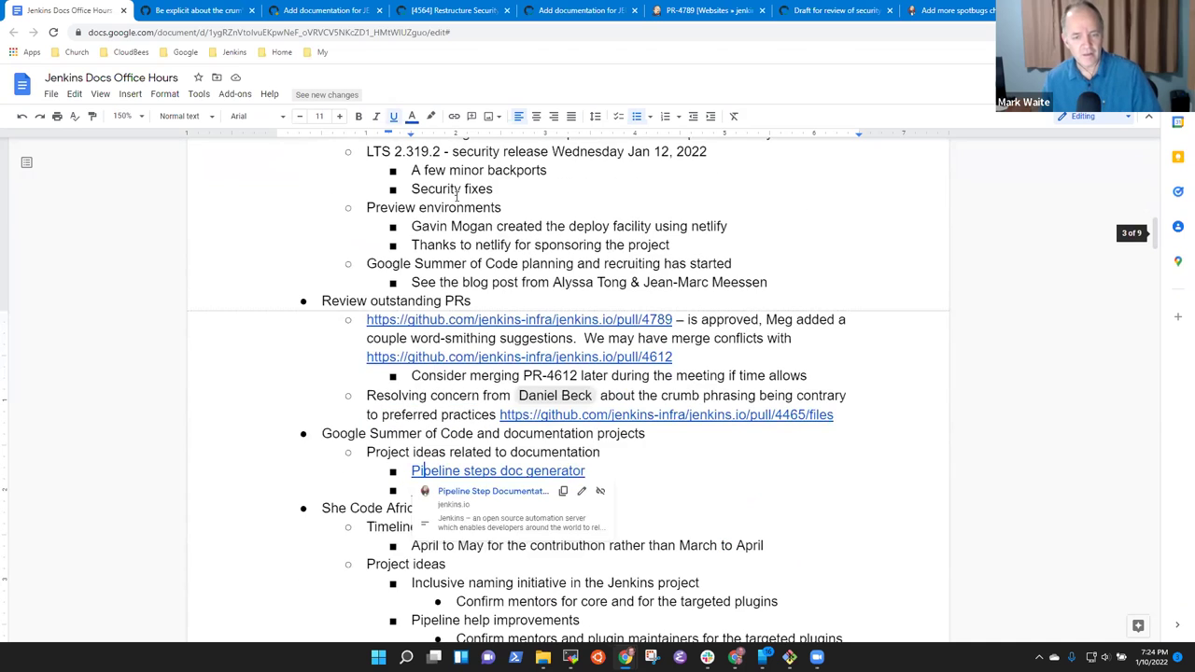
left_click(475, 425)
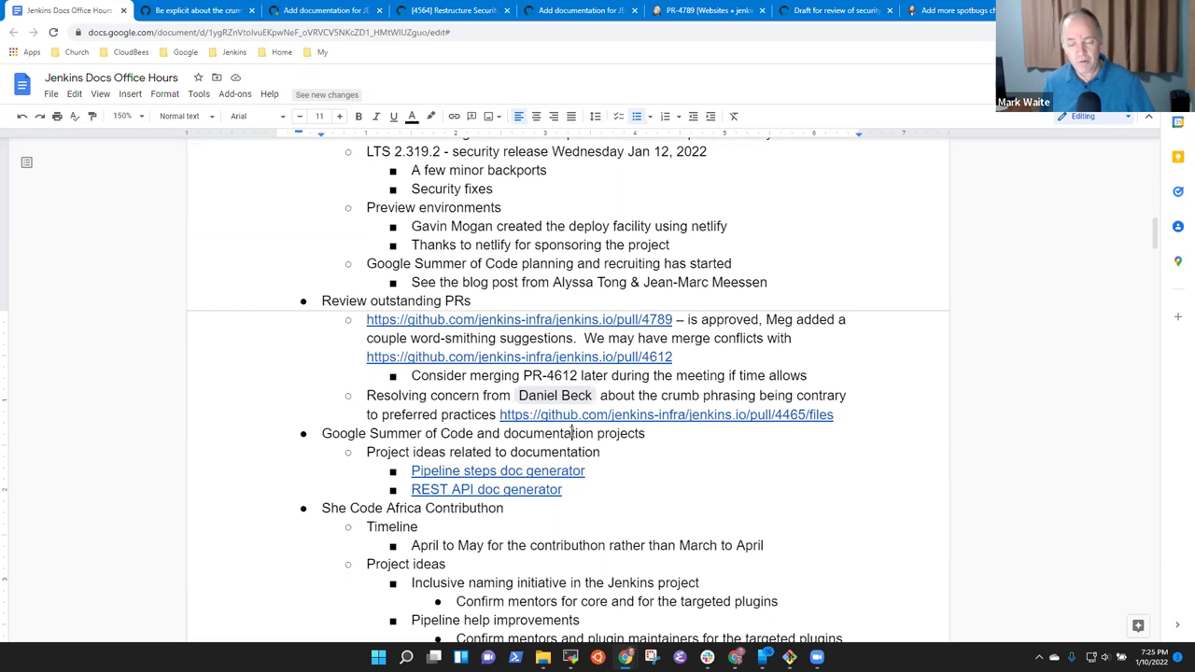
key("ctrl+shift+Left")
key("ctrl+shift+Left")
key("BackSpace")
type("rel;ated")
key("BackSpace")
key("BackSpace")
key("BackSpace")
key("BackSpace")
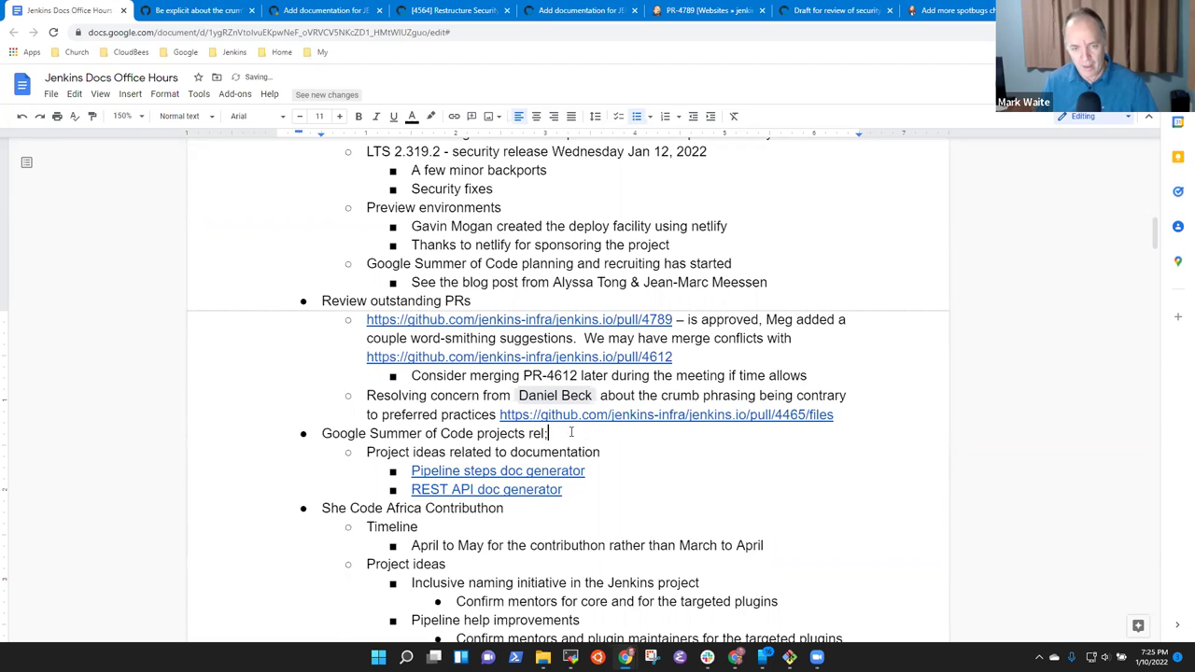
type("ted to documentaiton")
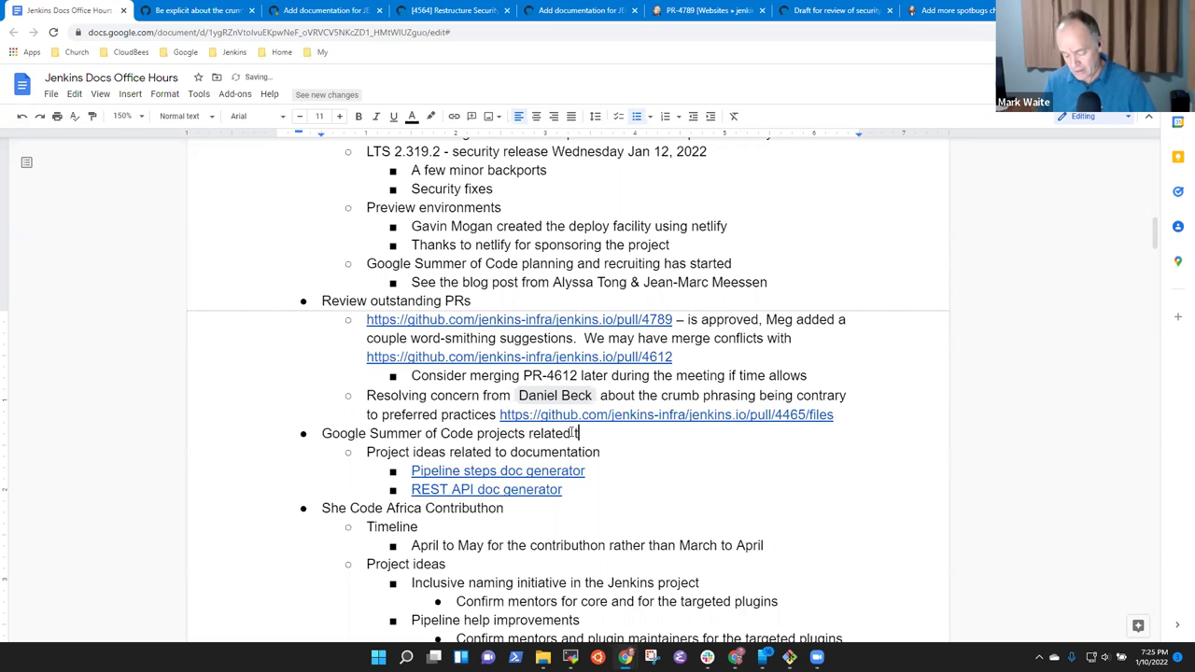
key("BackSpace")
key("BackSpace")
type("tion")
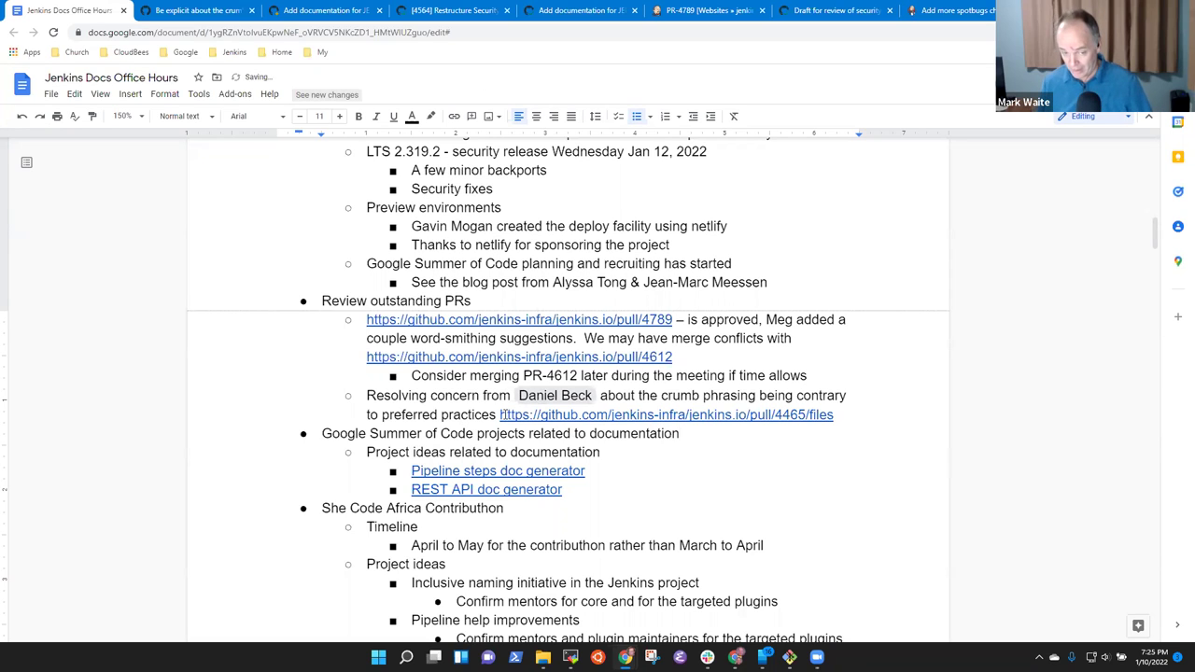
left_click(502, 471)
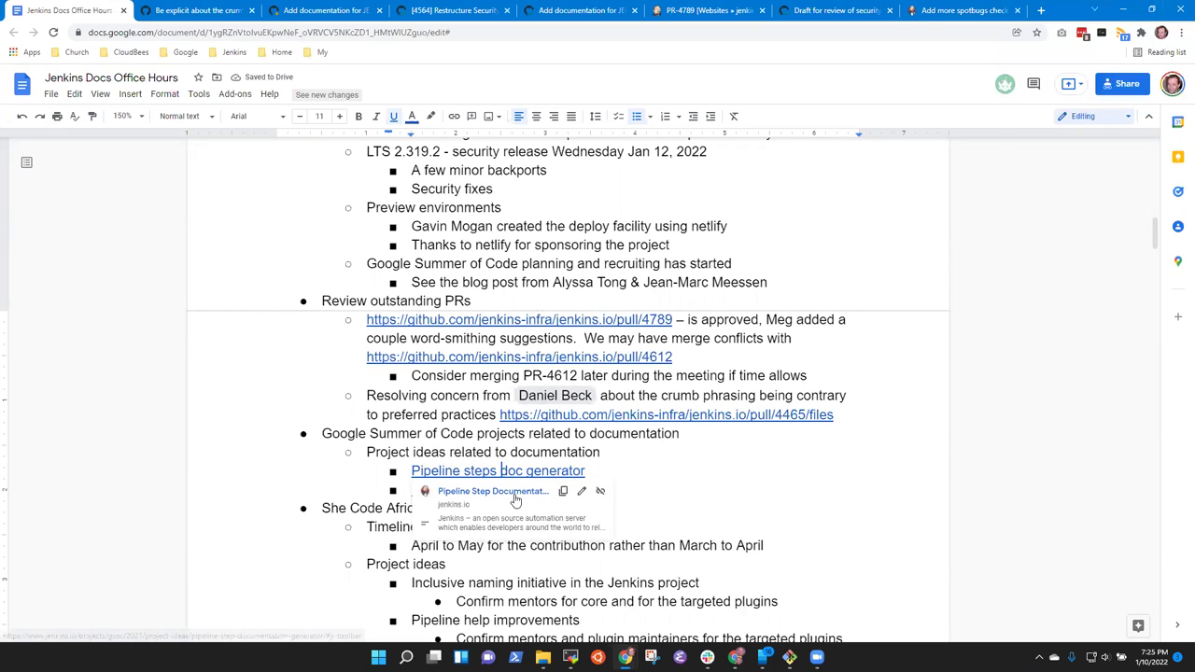
left_click(514, 500)
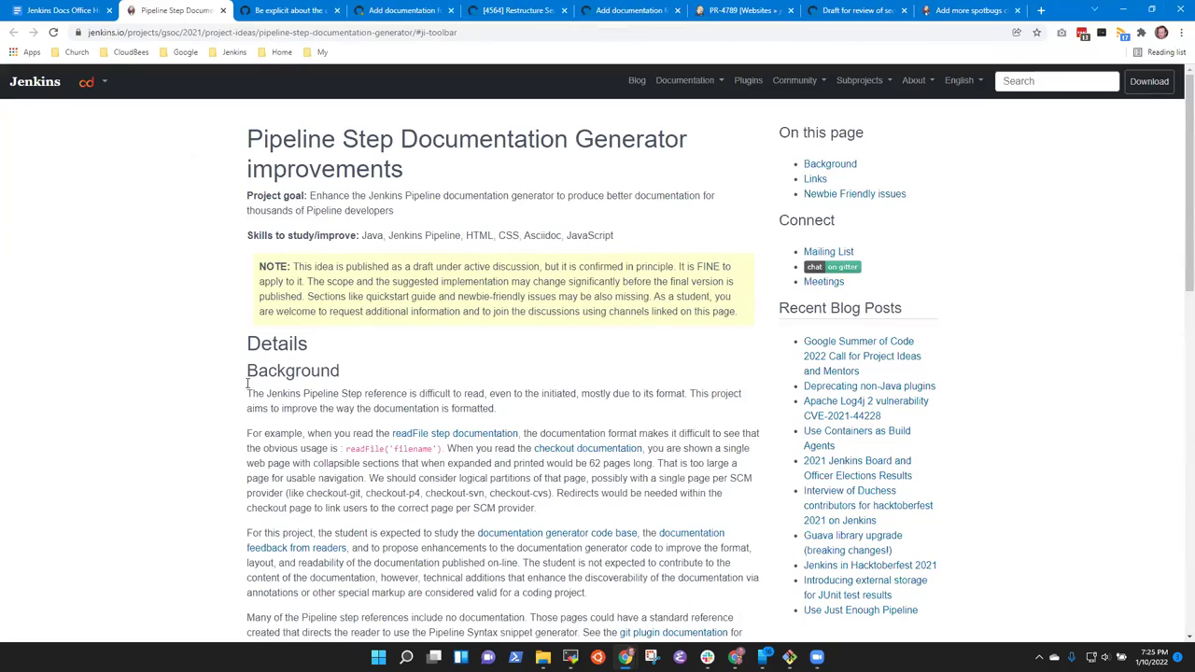
Read through the Pipeline Step Documentation Generator improvements page.
scroll(443, 349, "down", 8)
scroll(453, 351, "up", 4)
scroll(455, 352, "up", 5)
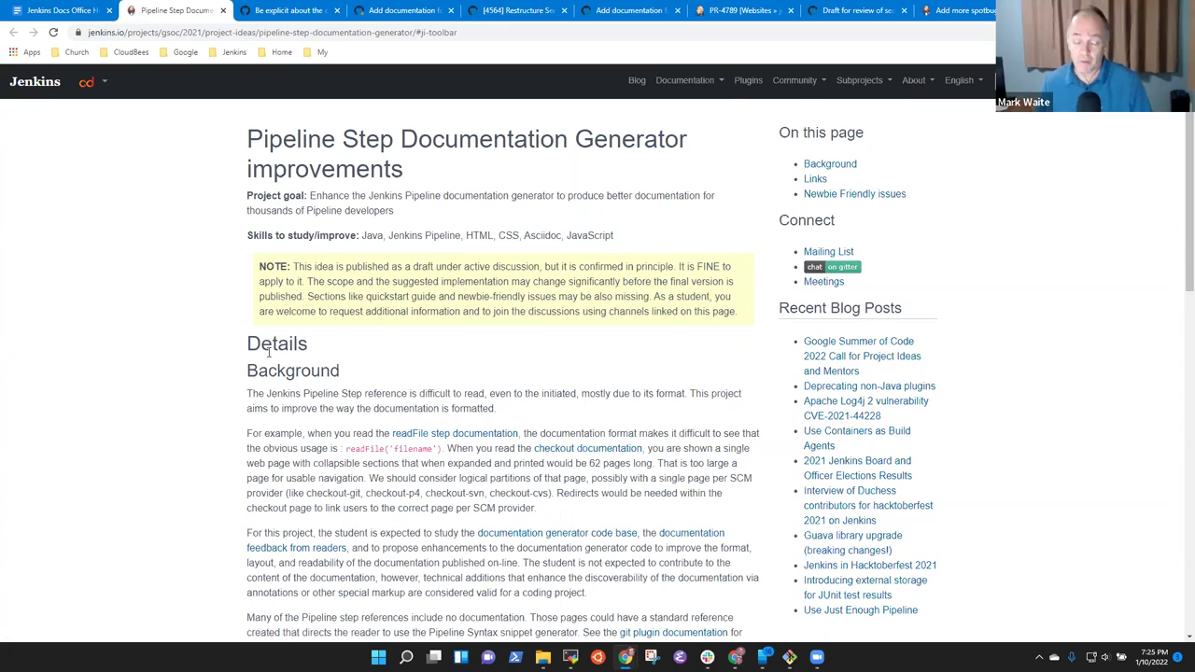
scroll(414, 439, "down", 15)
scroll(433, 437, "up", 15)
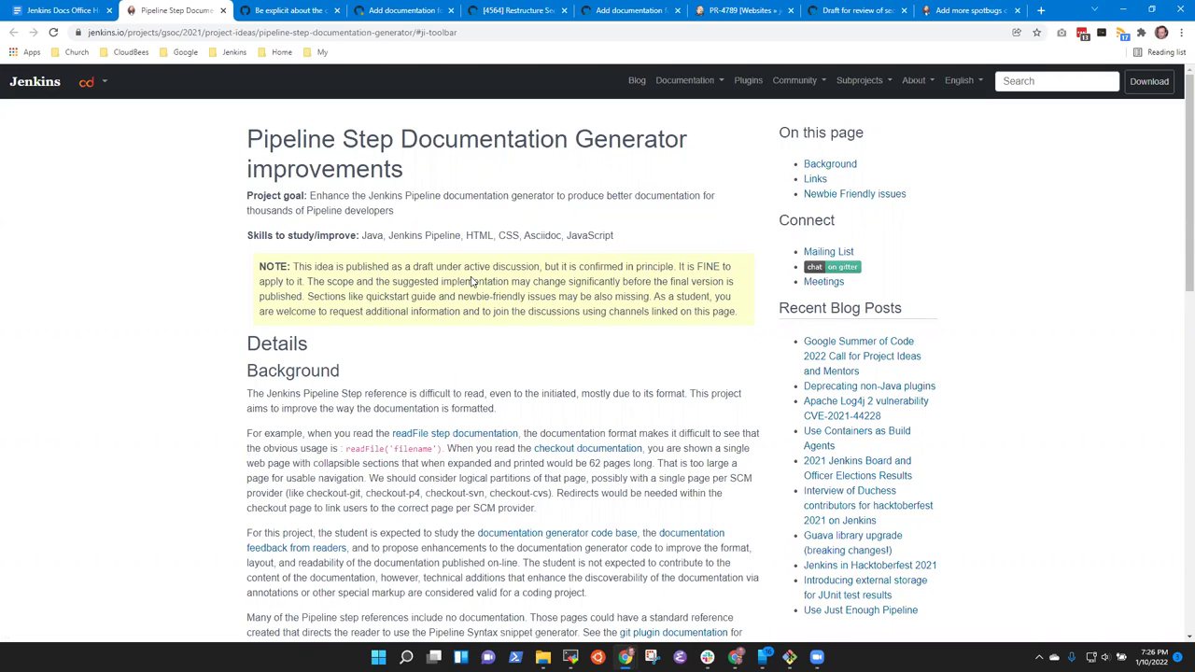
left_click_drag(249, 140, 428, 161)
left_click(439, 186)
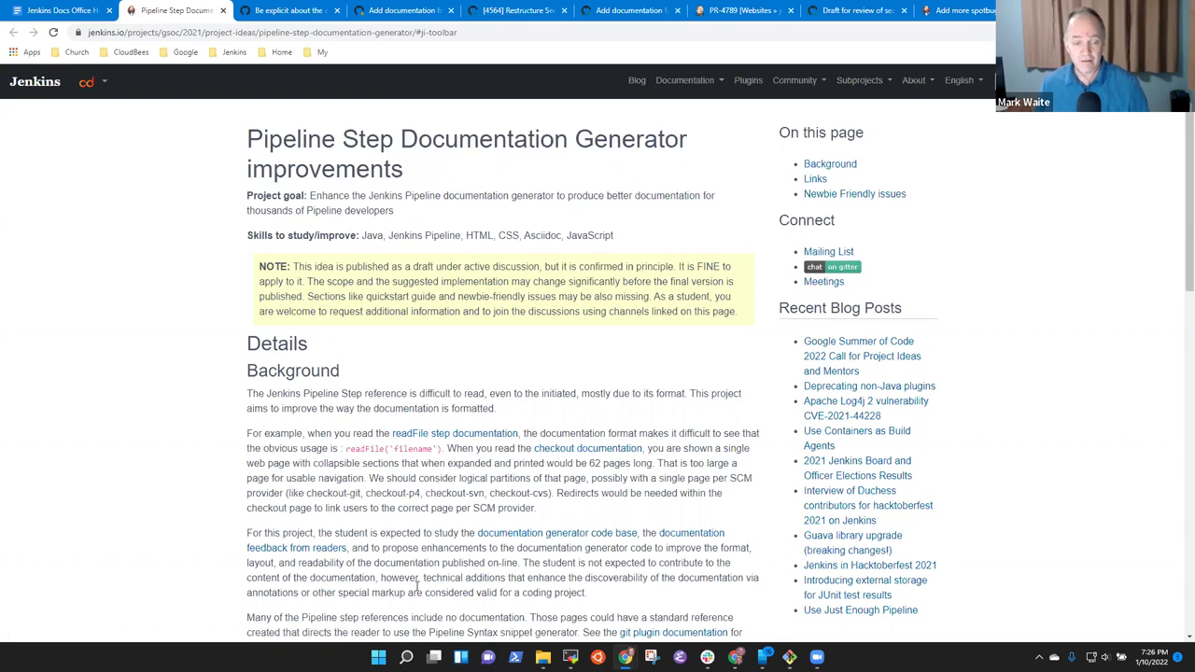
Open the readFile and checkout step documentation links in their own new tabs.
right_click(438, 435)
left_click(494, 445)
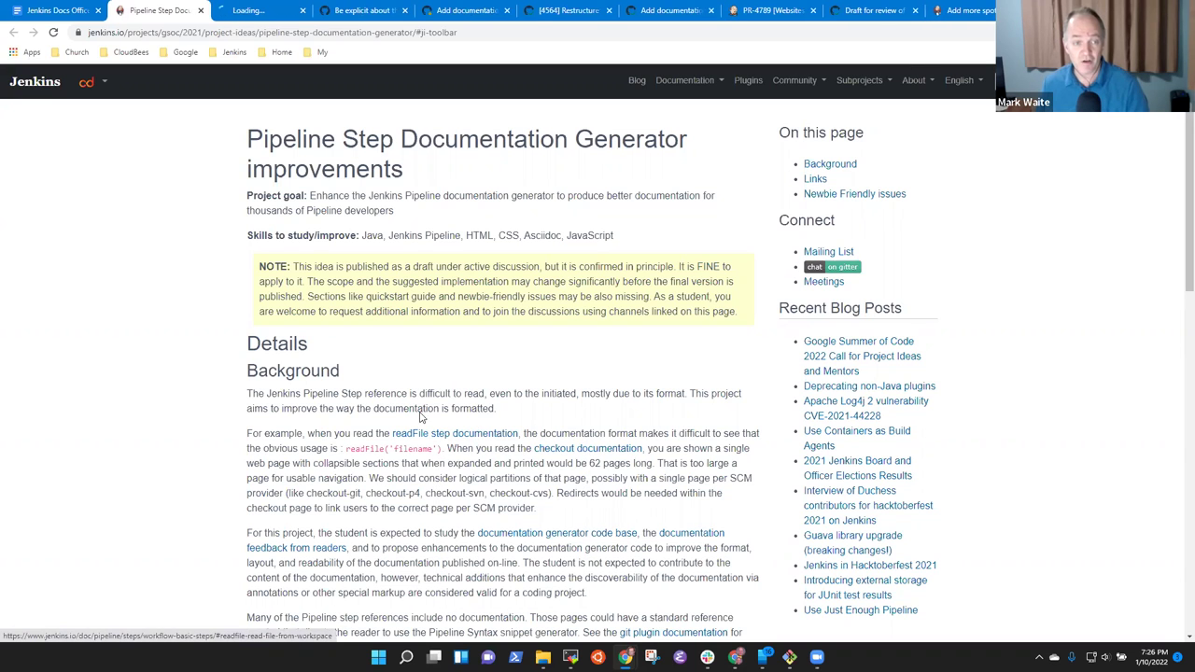
left_click(267, 10)
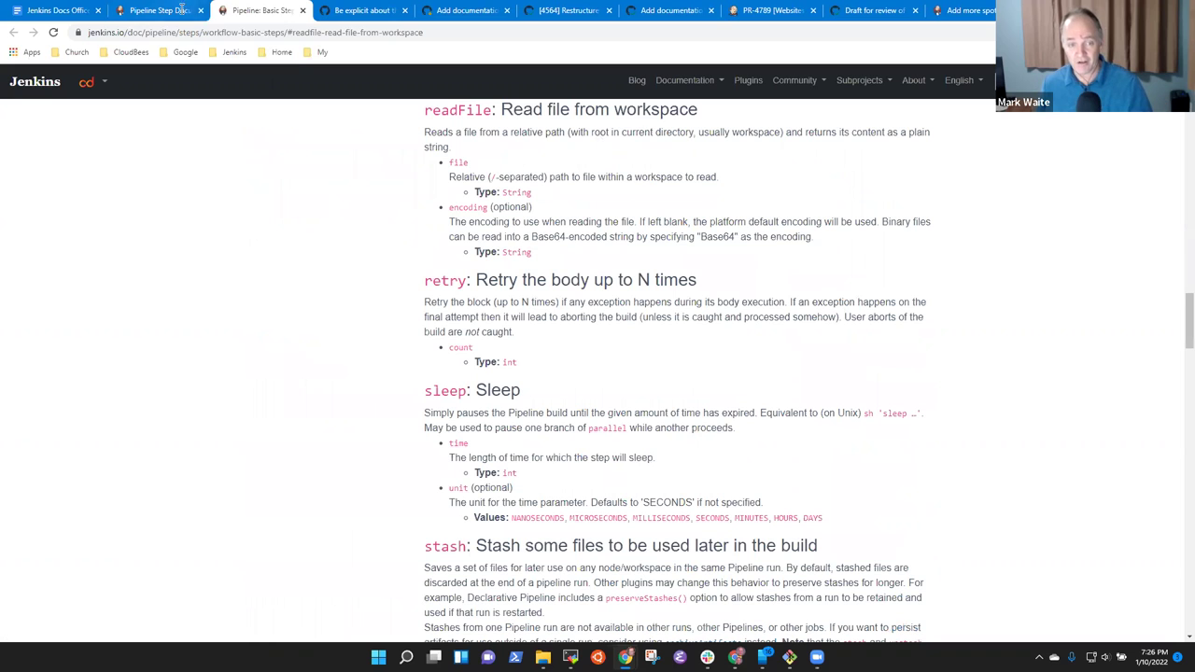
left_click(176, 10)
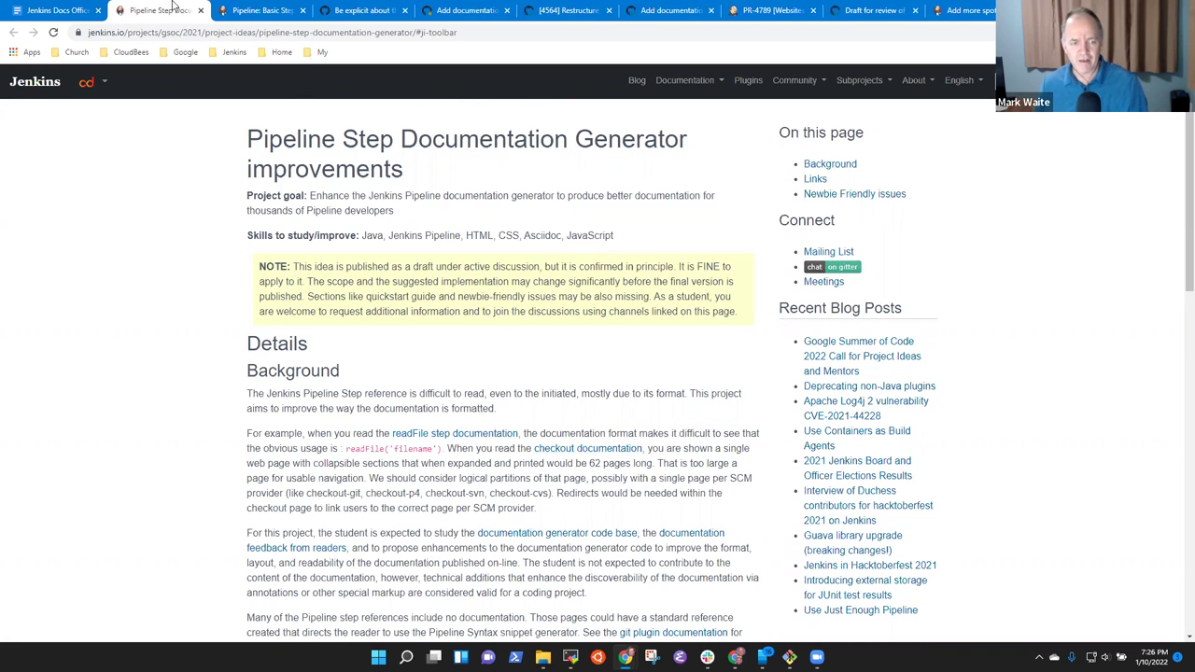
left_click(270, 10)
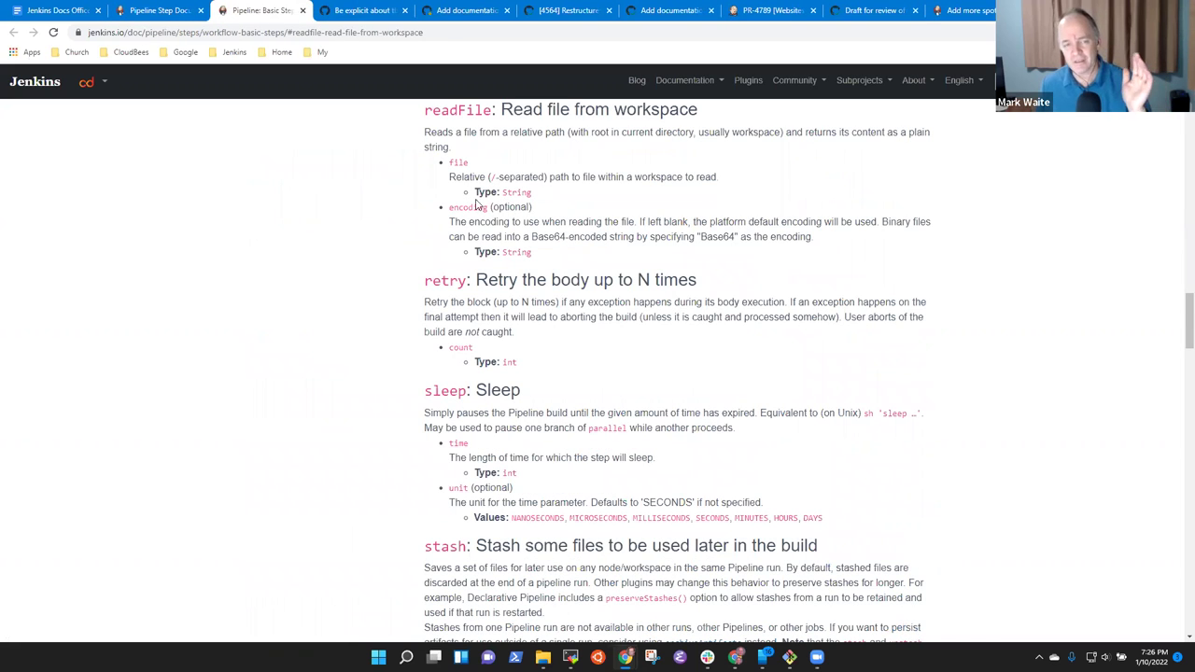
left_click(158, 11)
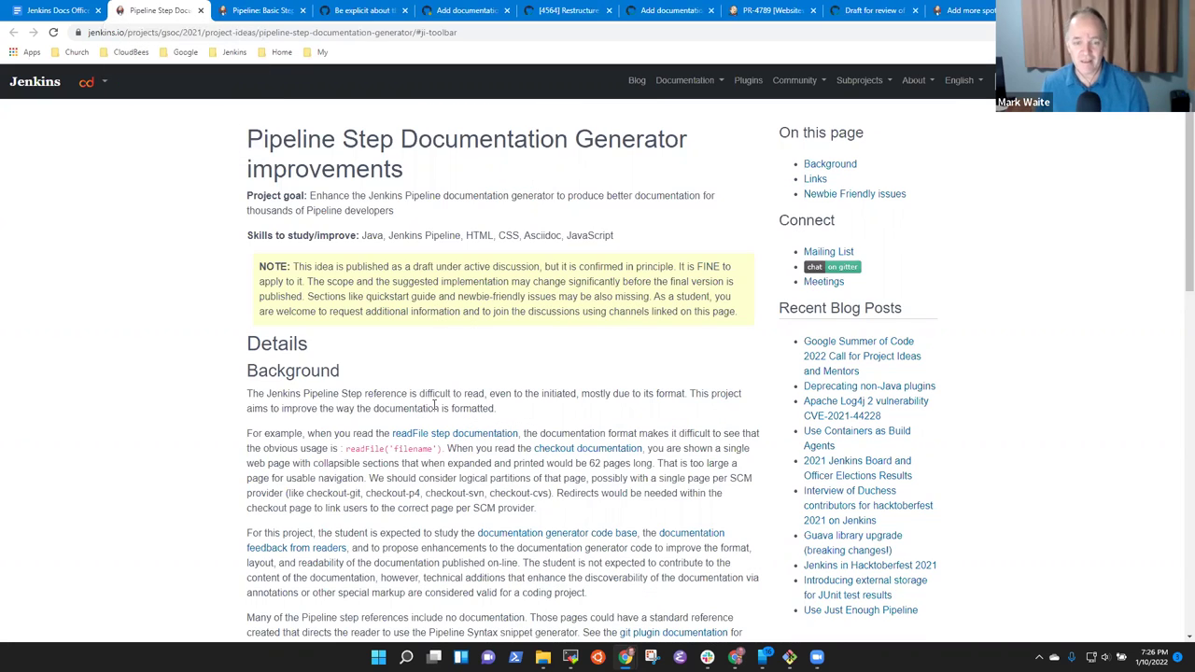
right_click(592, 454)
left_click(621, 463)
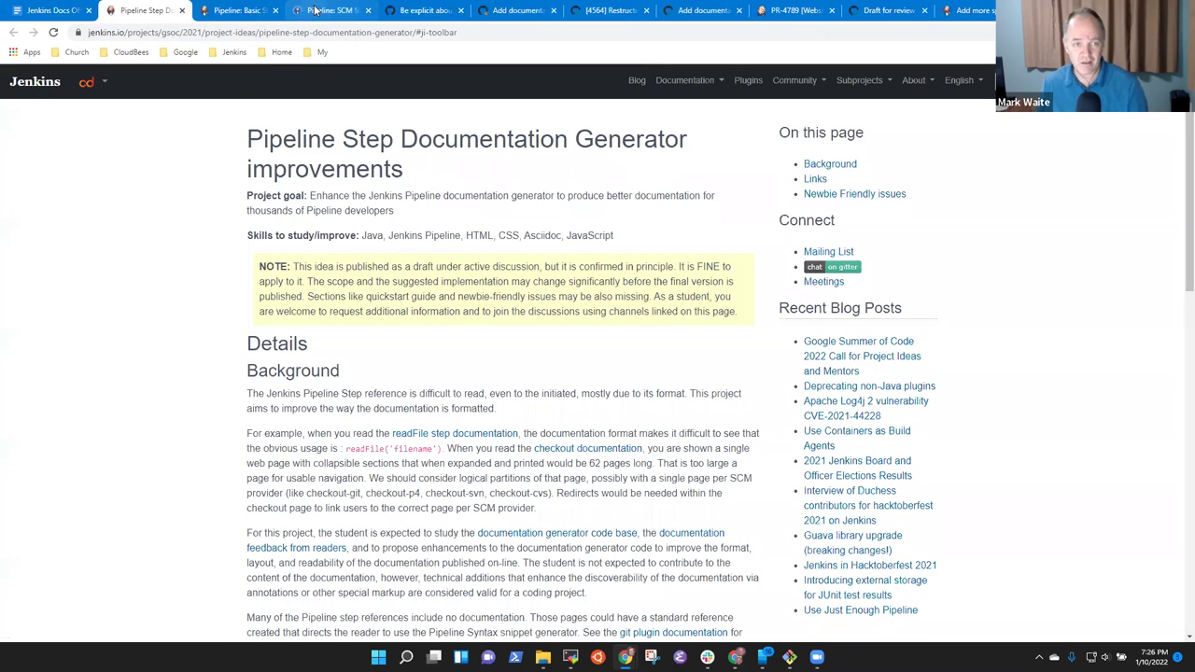
On the Pipeline: SCM Step page, briefly expand ClearCaseSCM and scroll the checkout class list.
left_click(316, 11)
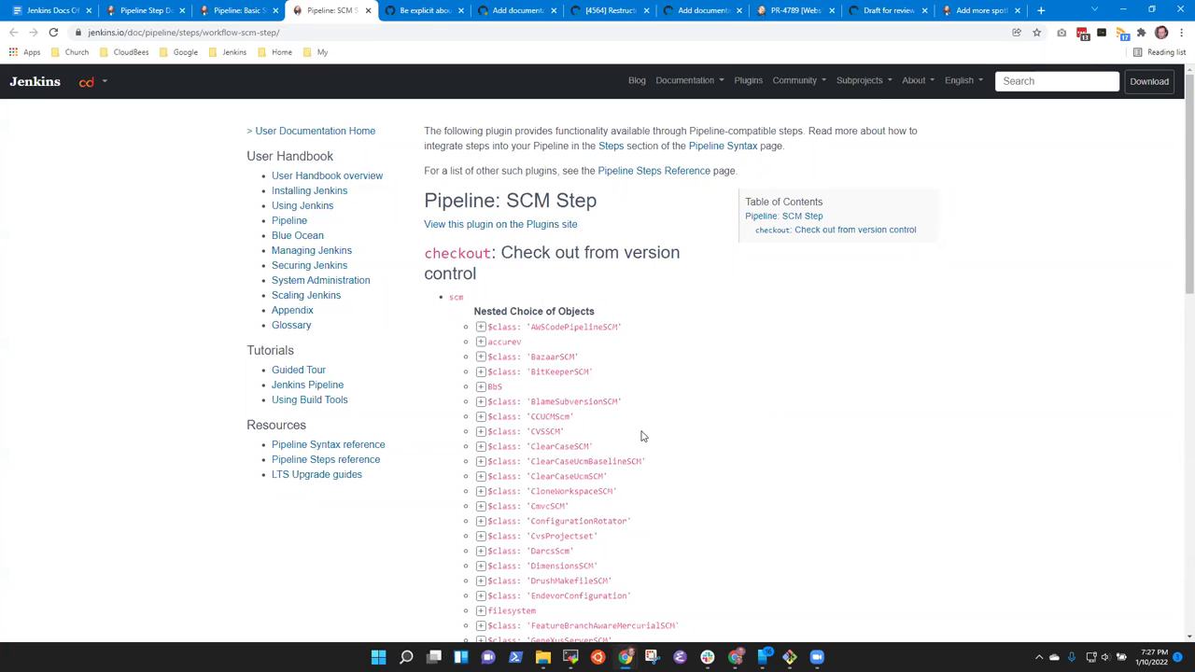
left_click(480, 446)
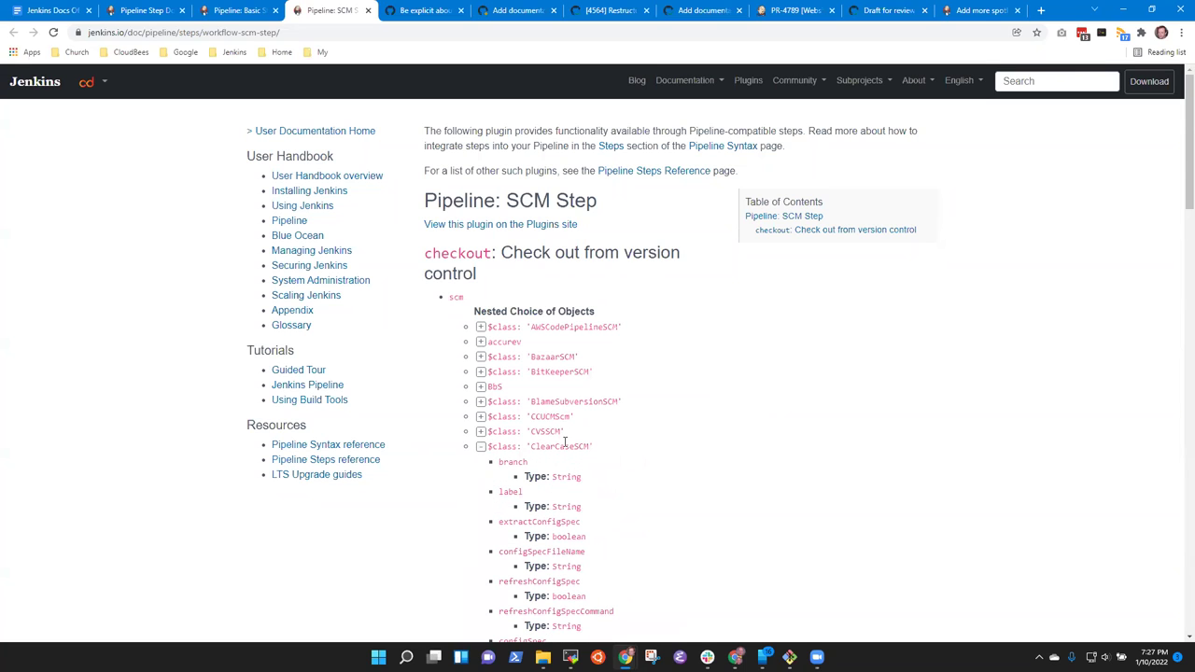
left_click(480, 447)
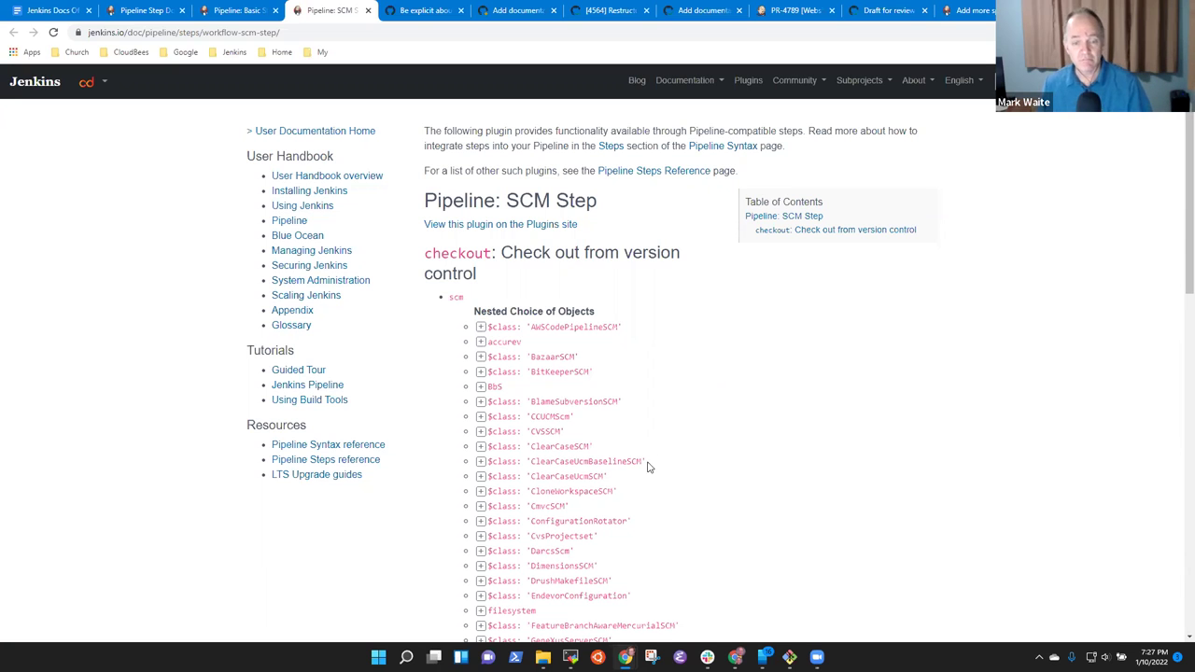
scroll(650, 467, "down", 5)
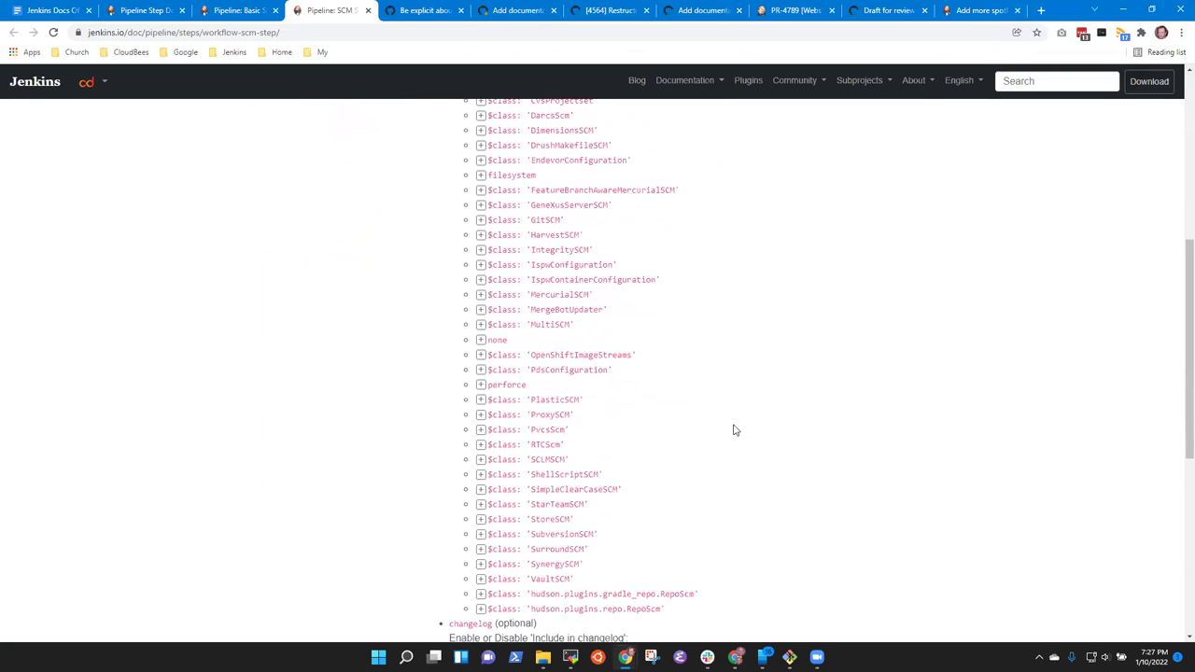
scroll(789, 457, "up", 3)
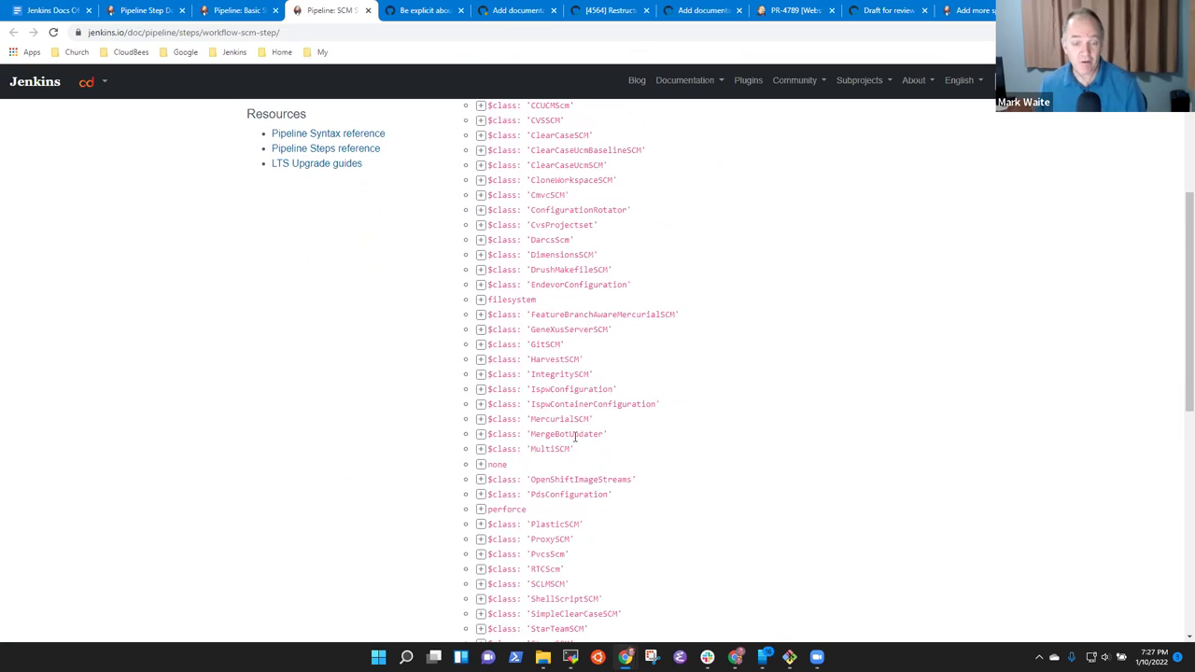
scroll(613, 532, "down", 3)
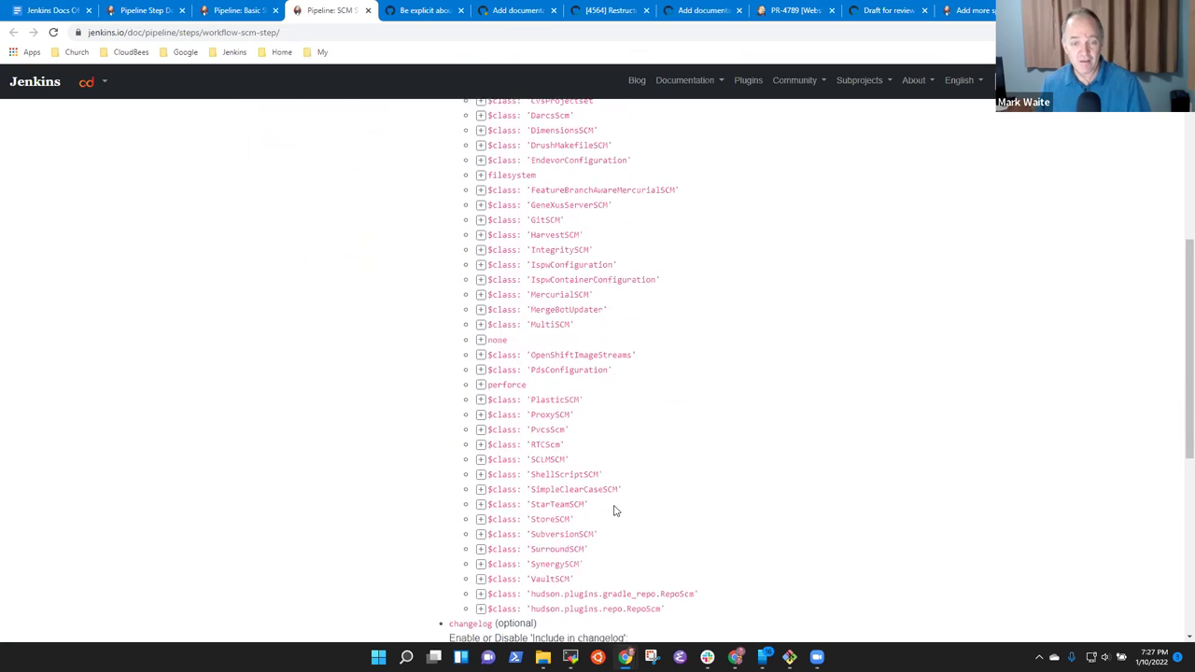
scroll(443, 152, "up", 5)
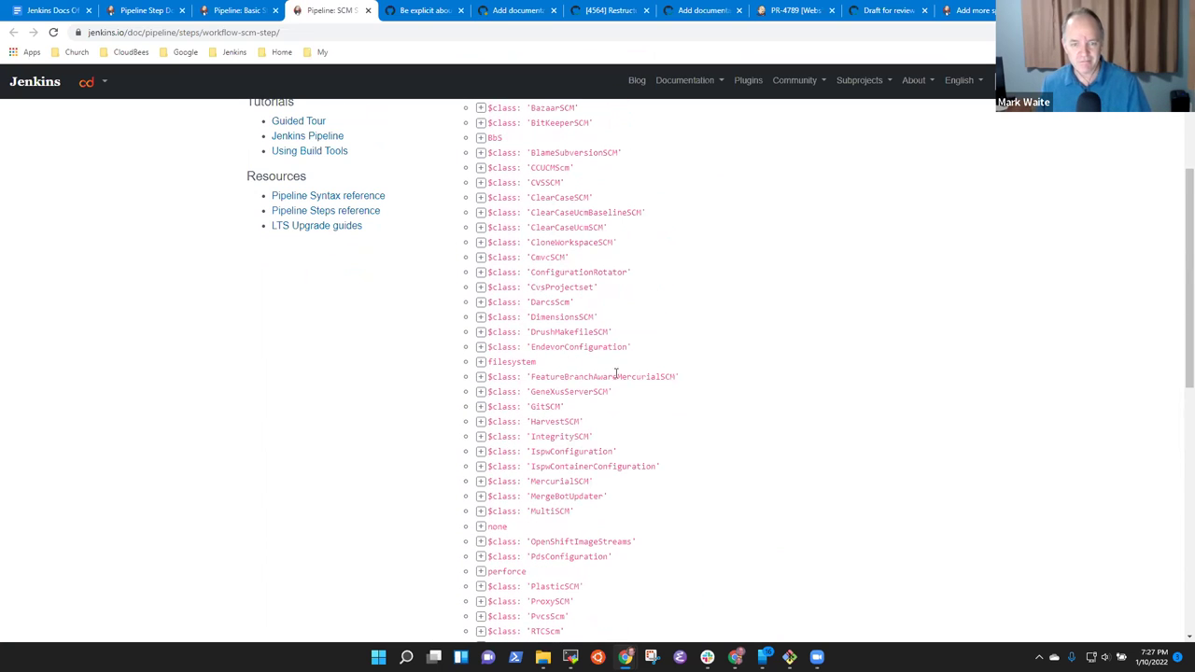
Inspect the accurev entry's parameters near the top of checkout's SCM class list.
triple_click(546, 411)
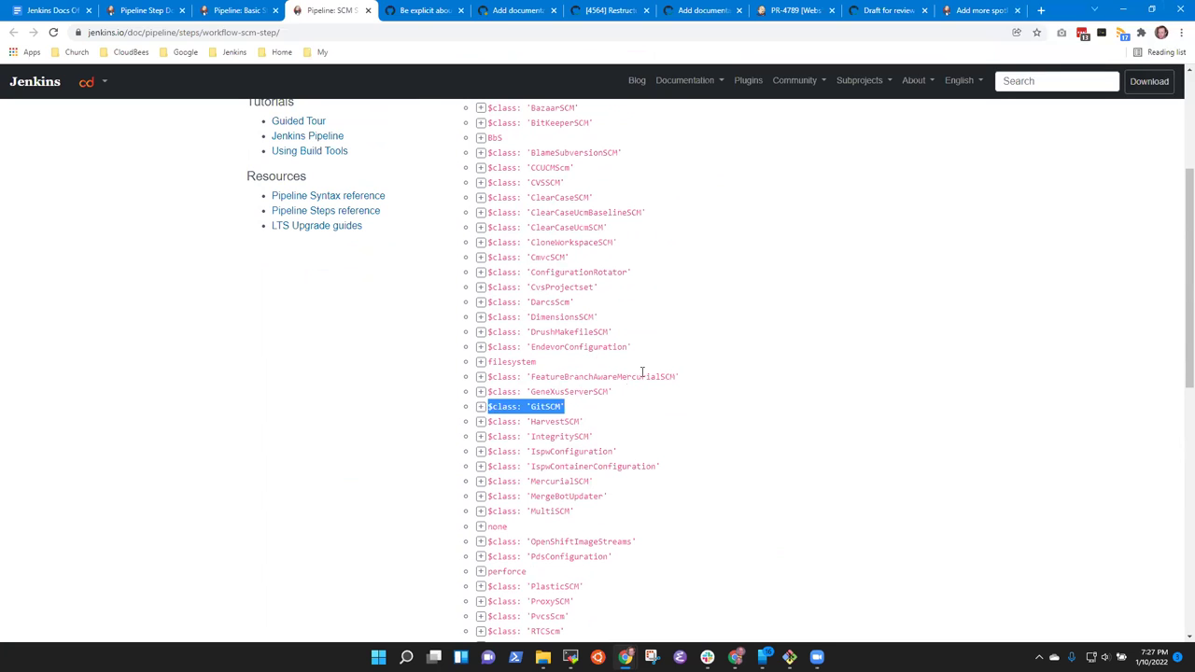
left_click(743, 319)
scroll(650, 315, "up", 3)
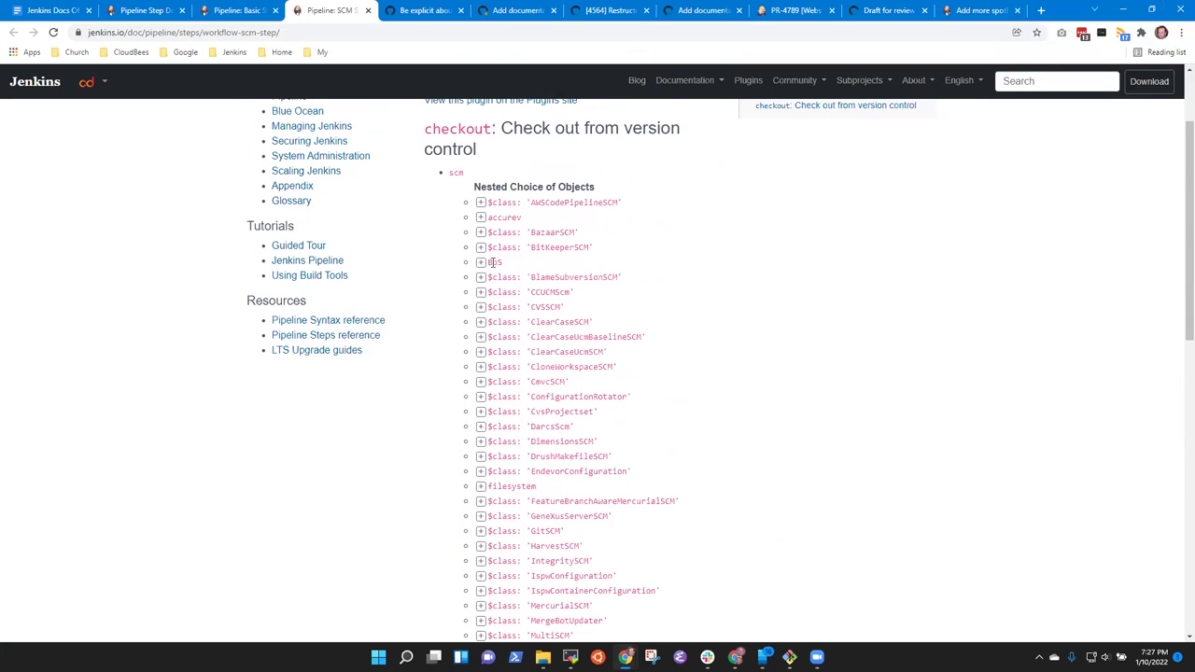
left_click(481, 218)
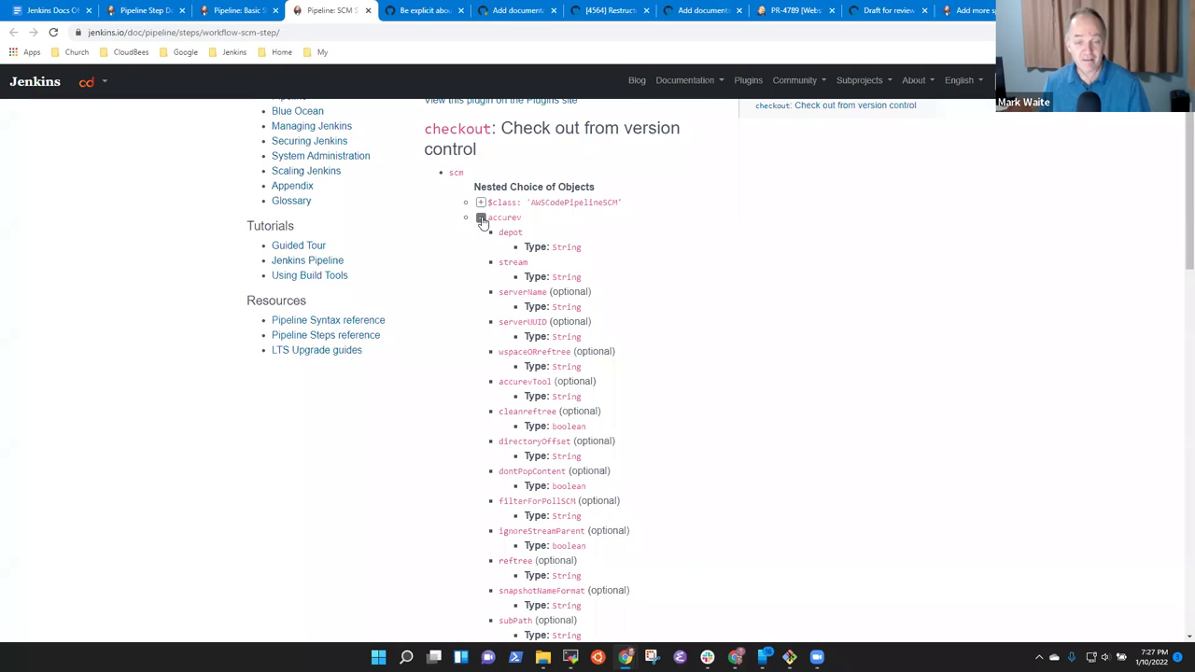
left_click(481, 218)
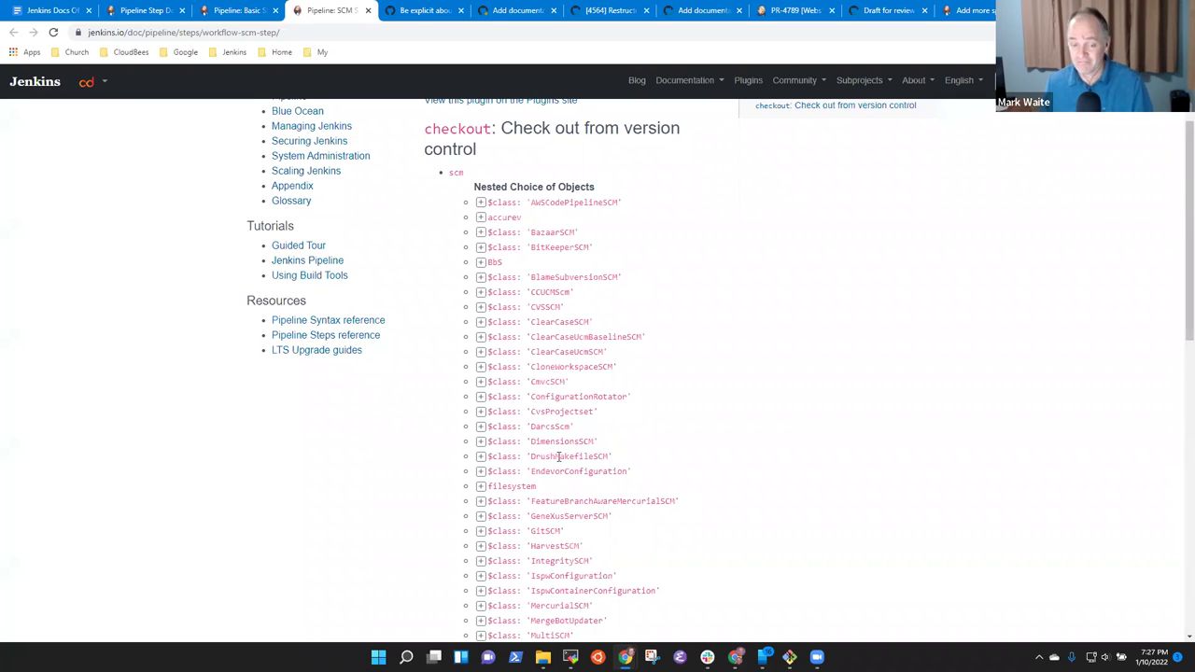
scroll(559, 456, "down", 3)
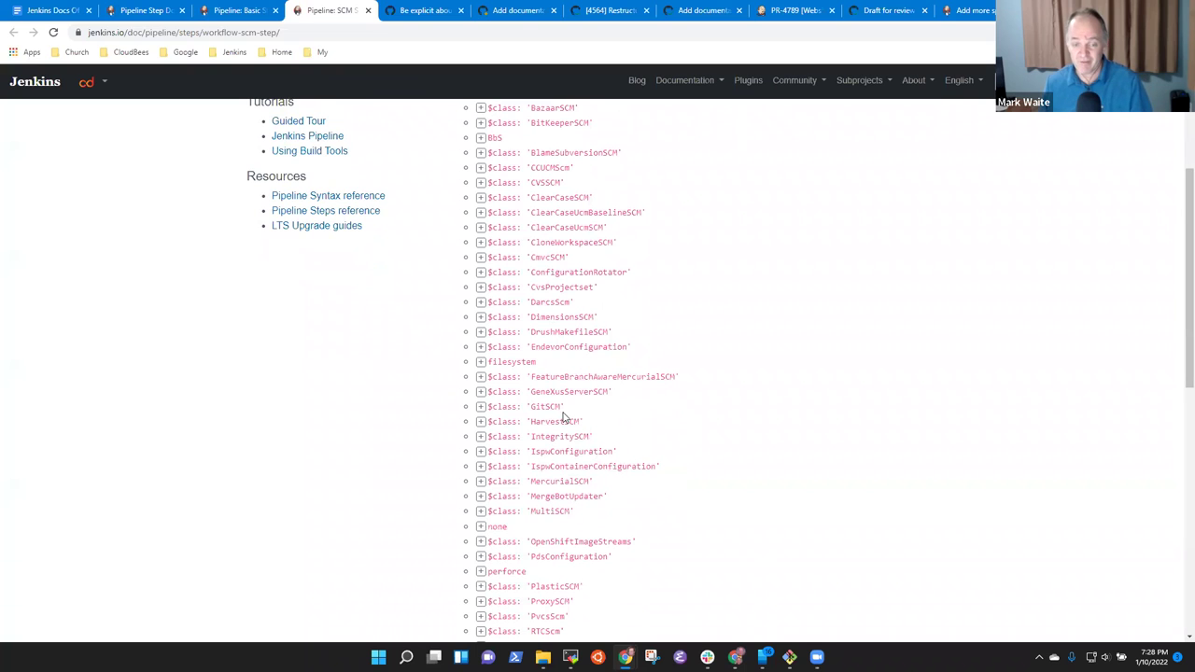
Examine the GitSCM and filesystem entries' options in the nested SCM class list.
left_click_drag(565, 407, 474, 412)
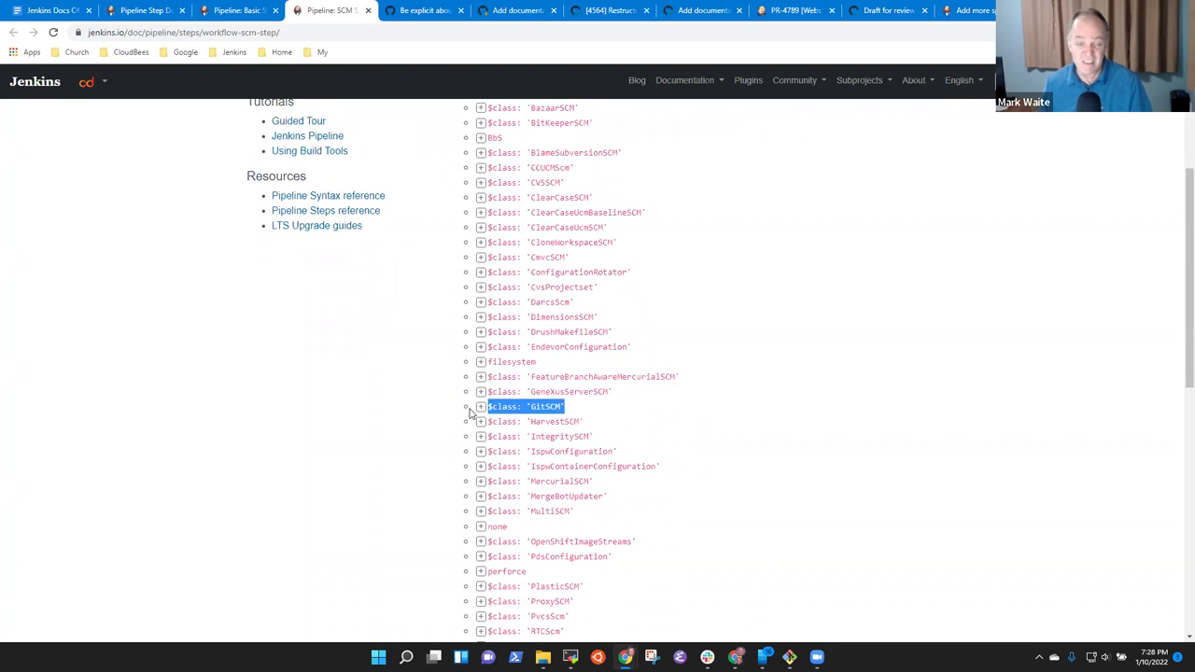
left_click(629, 423)
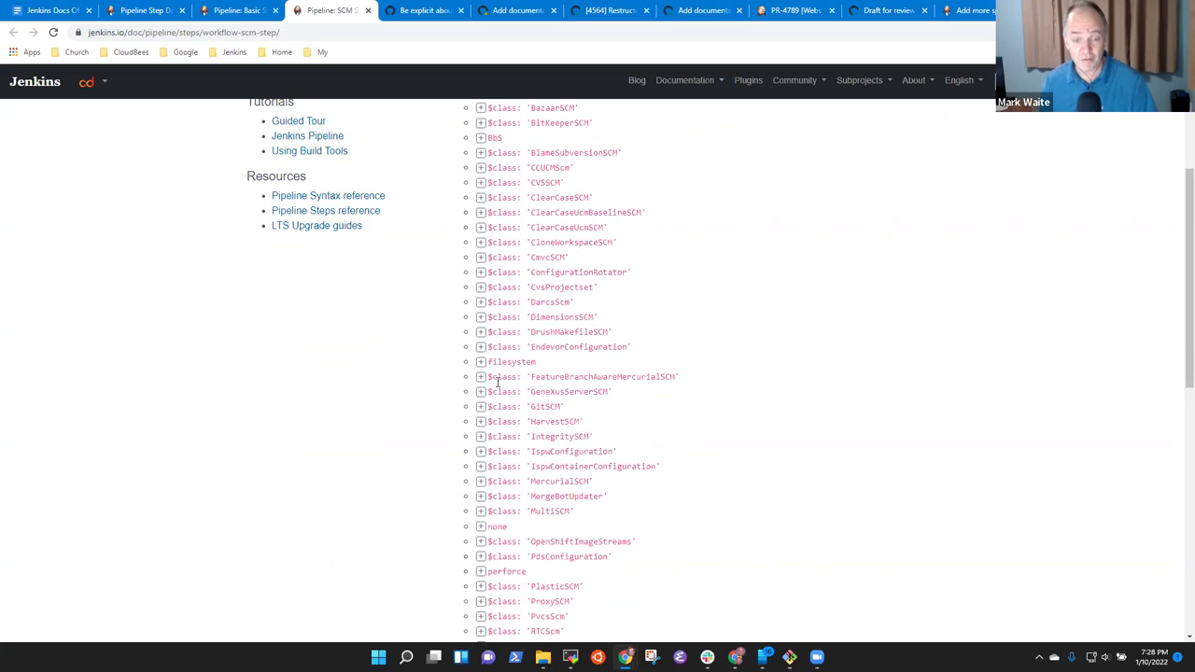
left_click(480, 407)
left_click(480, 407)
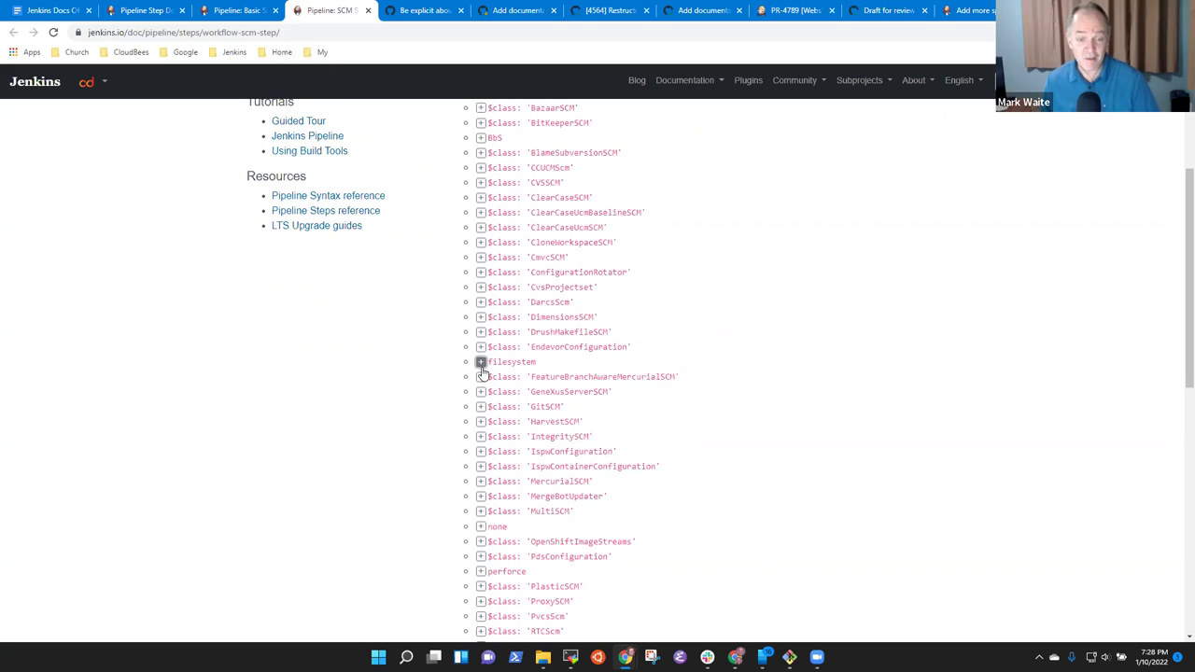
left_click(480, 363)
left_click(480, 363)
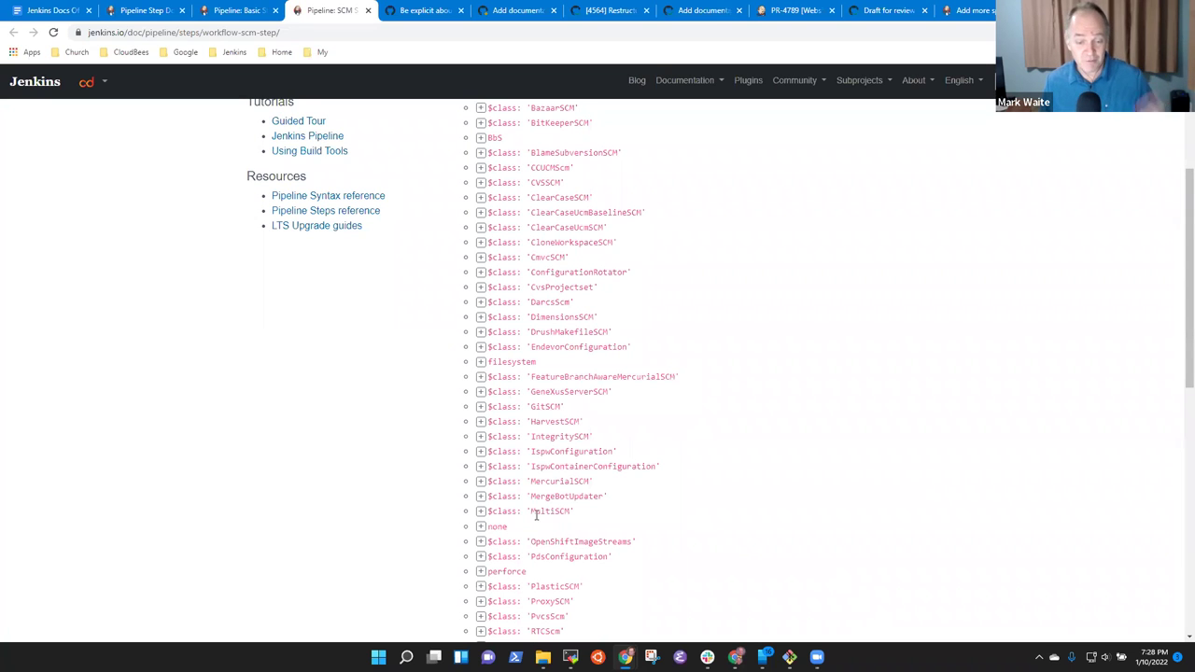
scroll(523, 542, "down", 3)
scroll(585, 533, "down", 2)
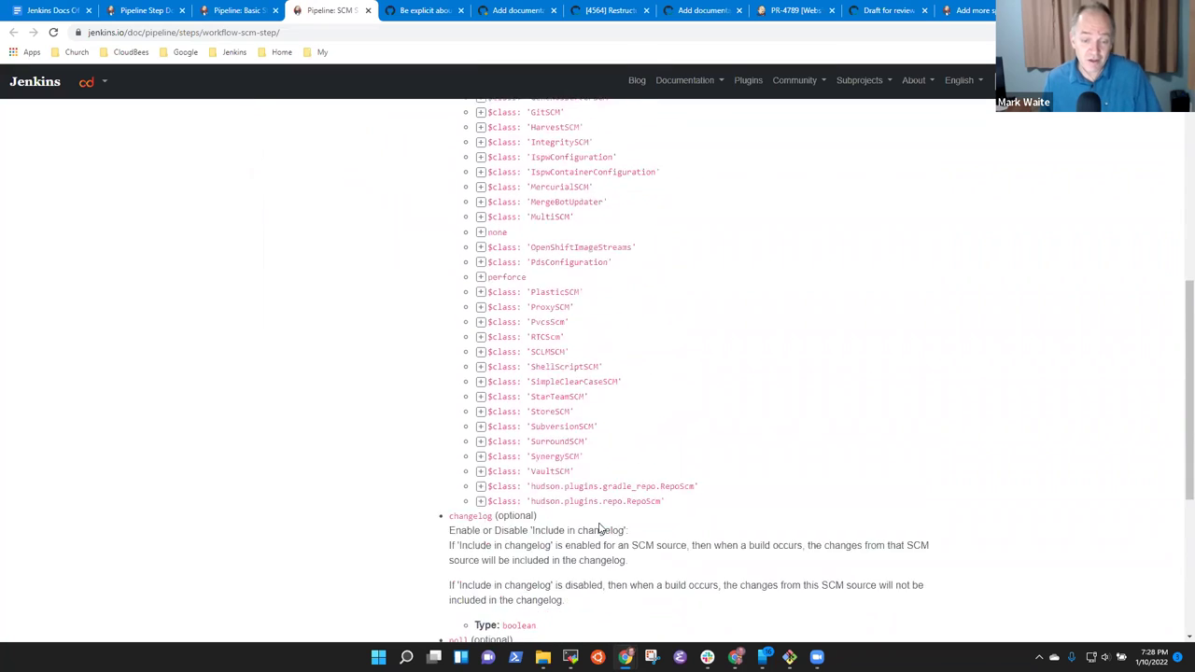
scroll(581, 486, "up", 3)
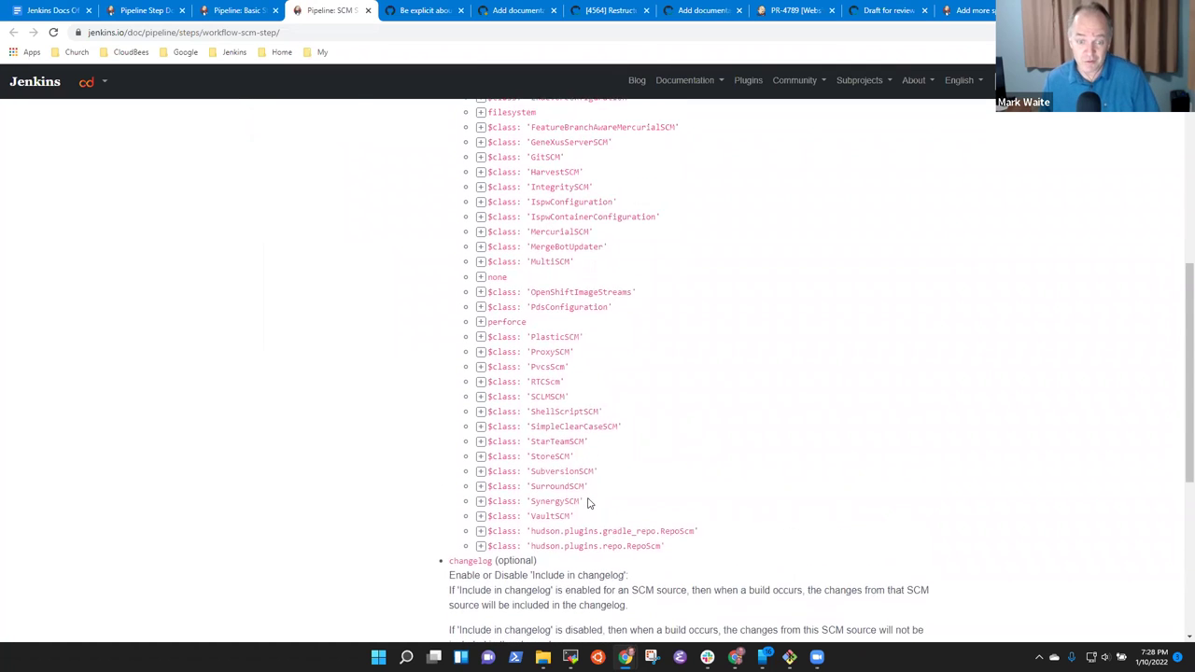
scroll(534, 476, "up", 3)
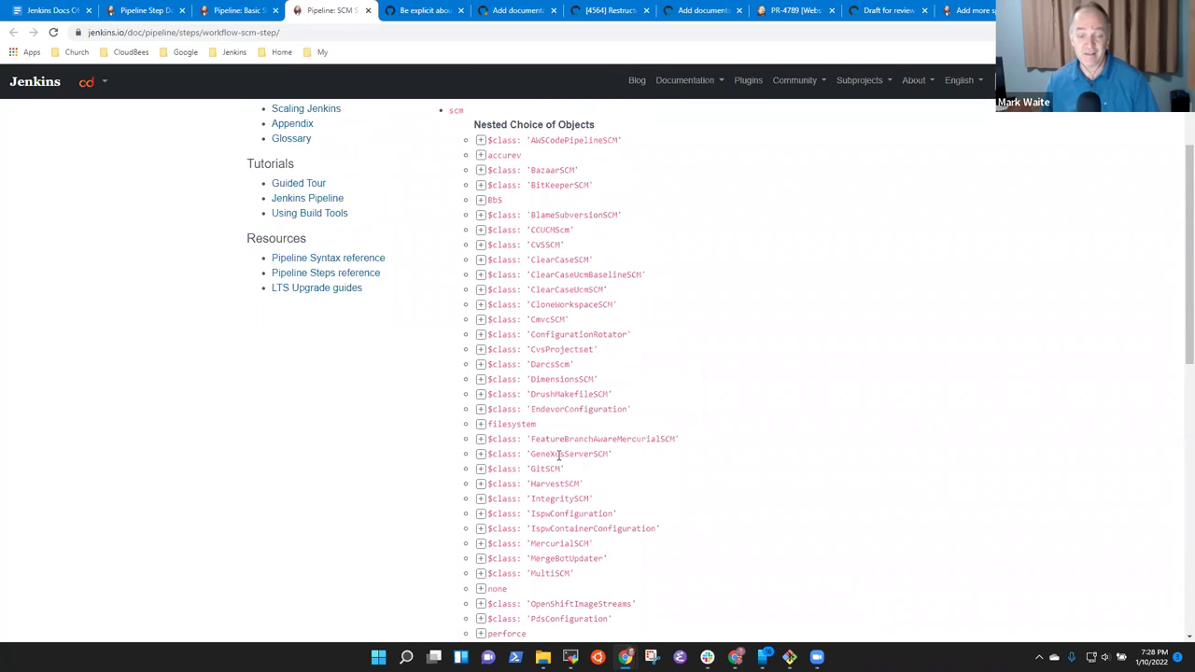
left_click(480, 469)
left_click(480, 469)
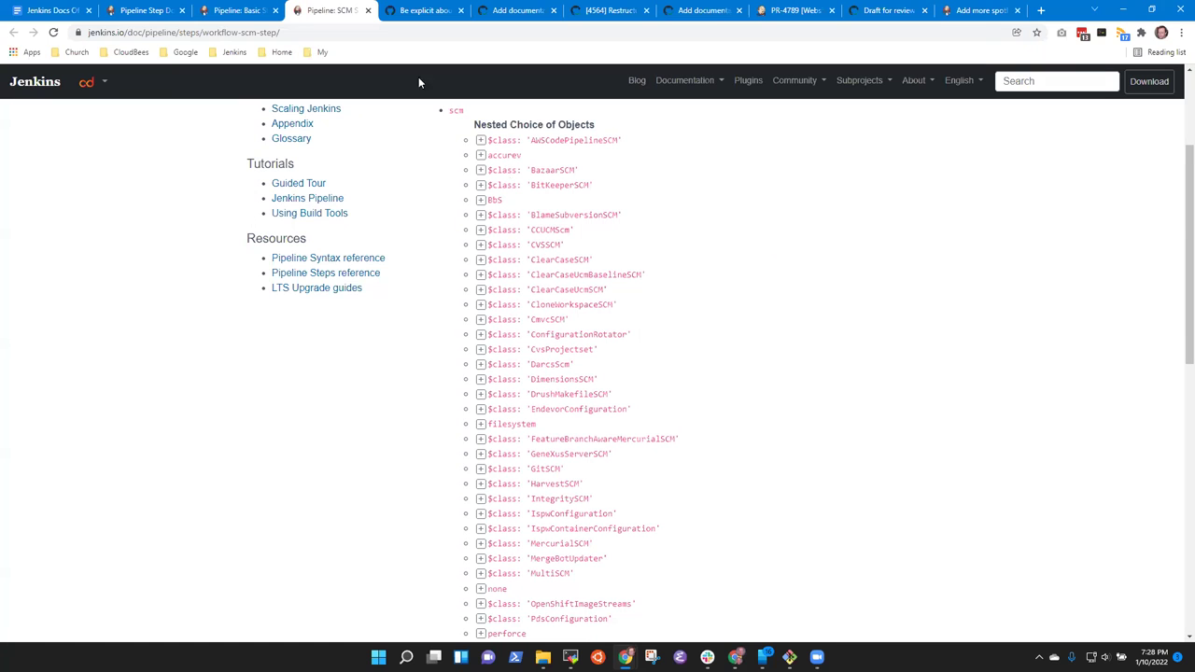
Highlight the generator page's 'logical partitions' sentence, then go back to the top of the SCM Step reference.
left_click(225, 11)
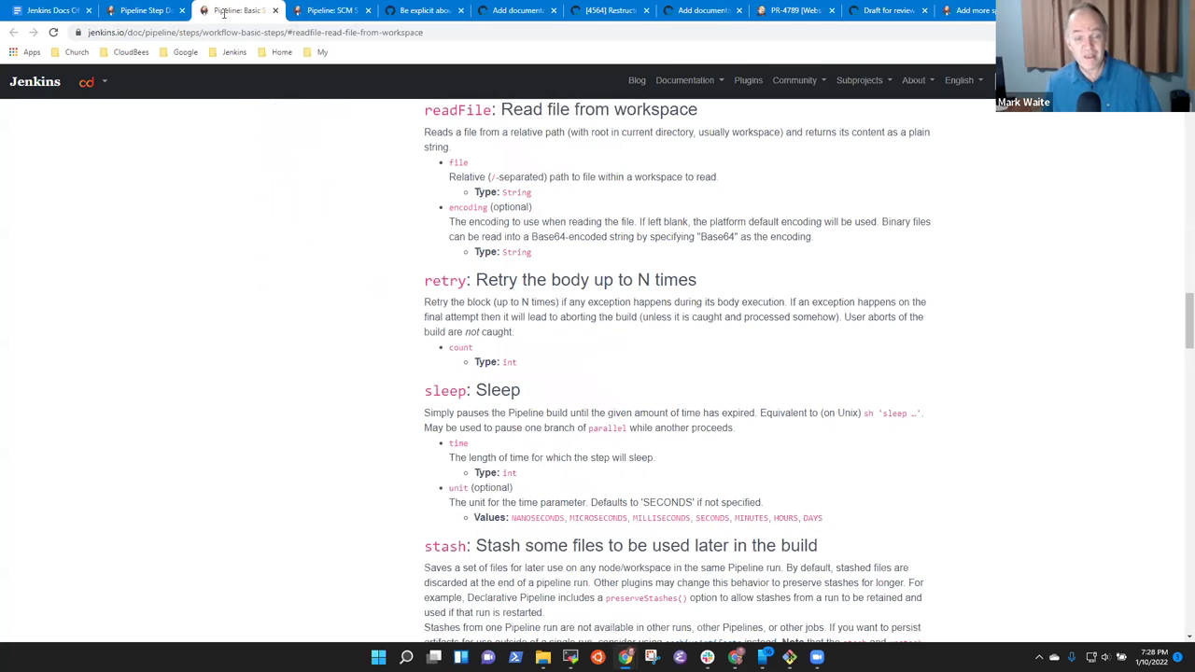
left_click(153, 15)
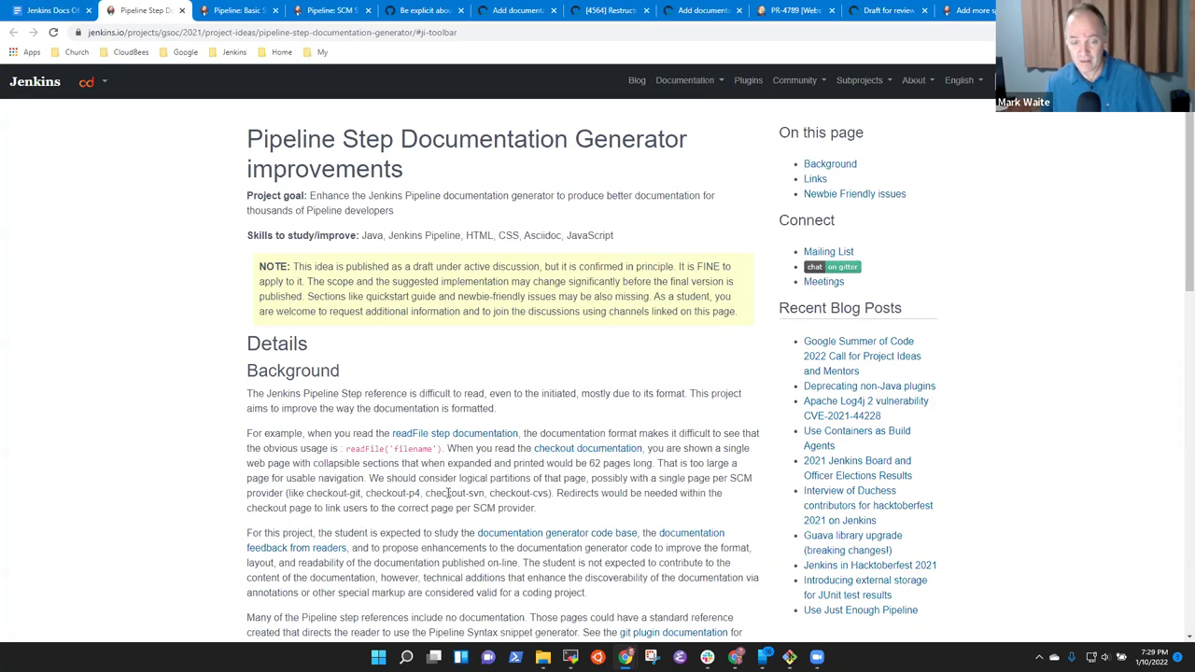
left_click_drag(381, 477, 581, 477)
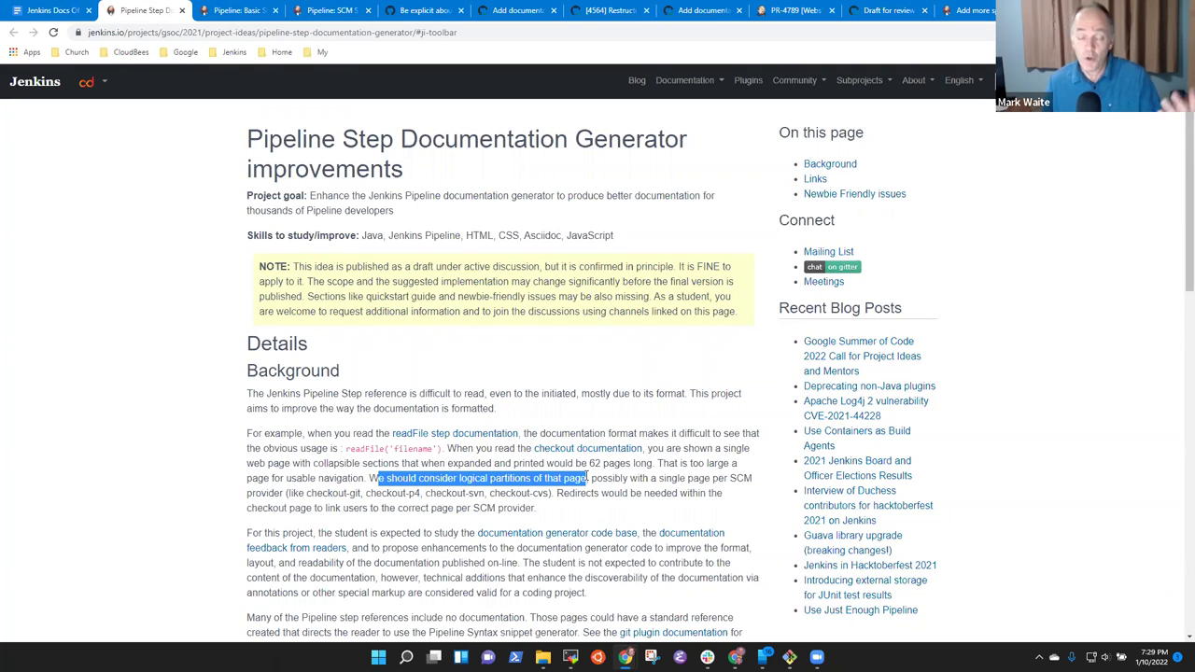
left_click(331, 10)
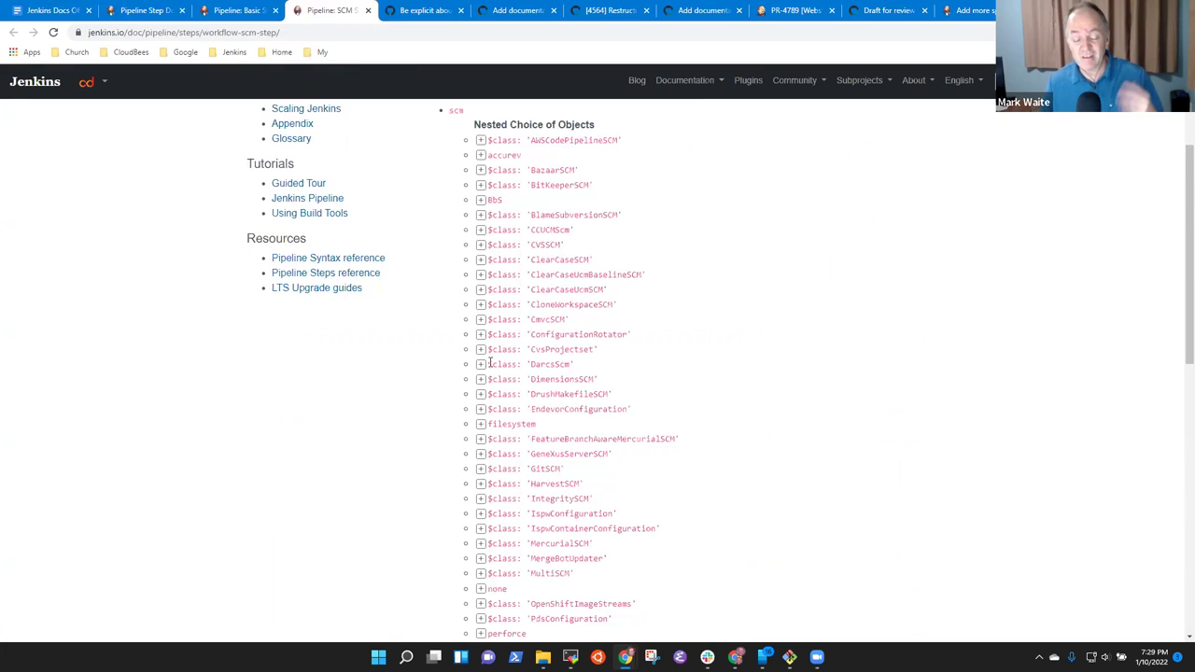
scroll(607, 308, "up", 2)
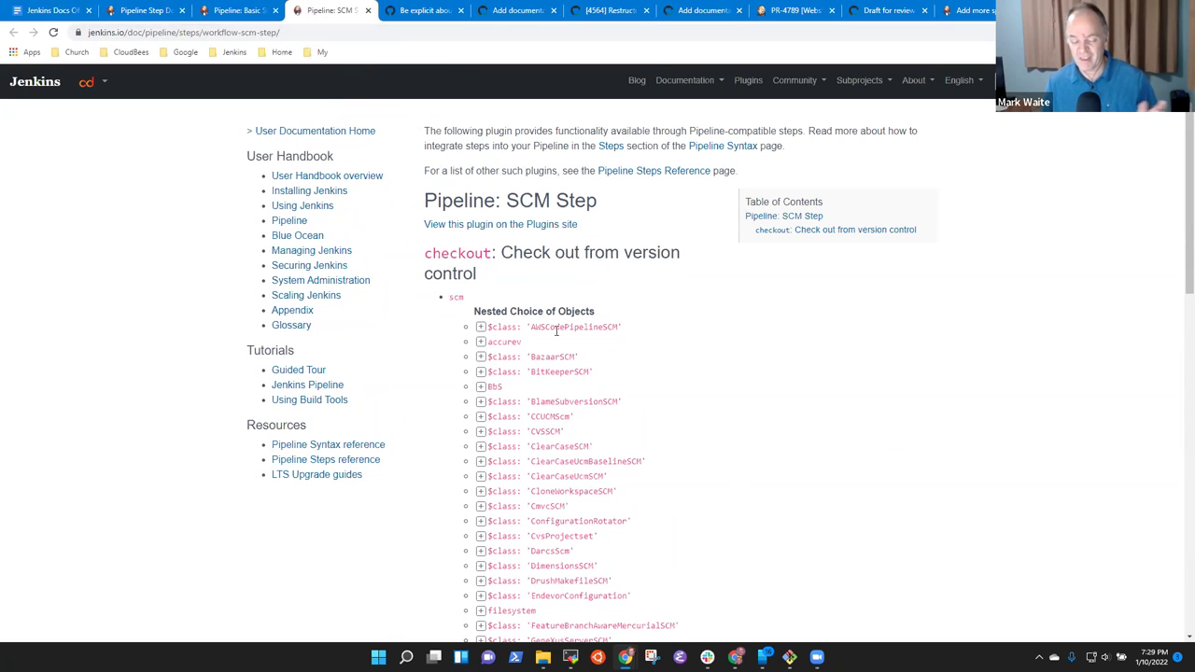
In a new tab beside SCM Step, search jenkins.io for 'build' and open Pipeline: Build Step.
right_click(329, 17)
left_click(364, 28)
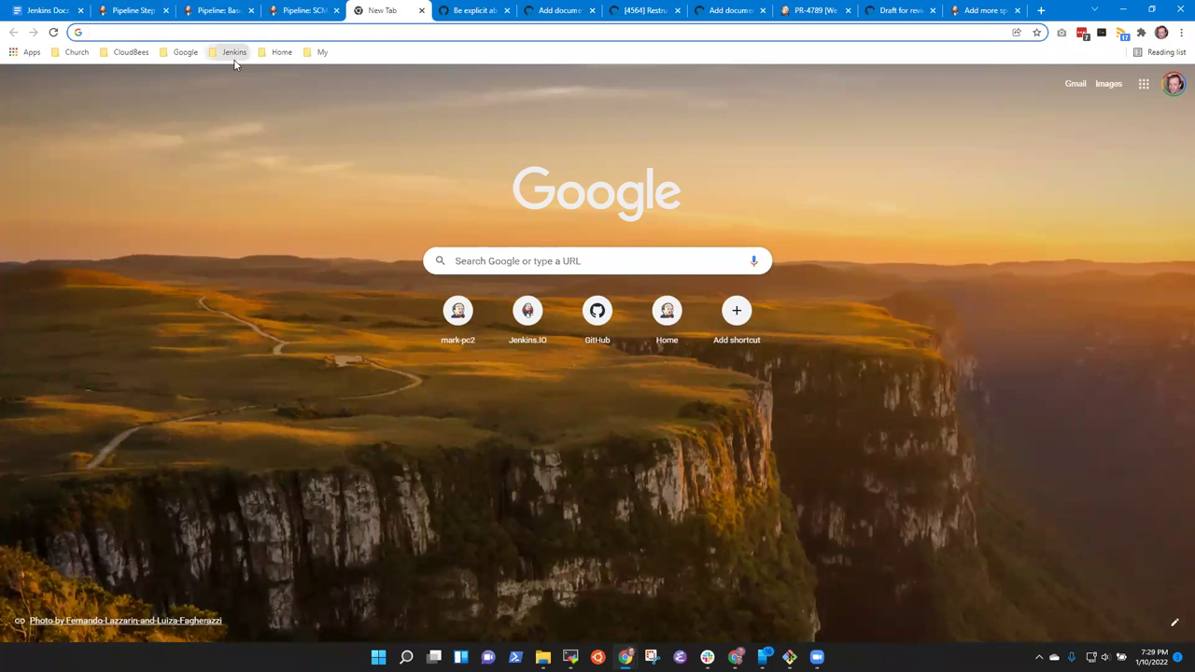
left_click(235, 53)
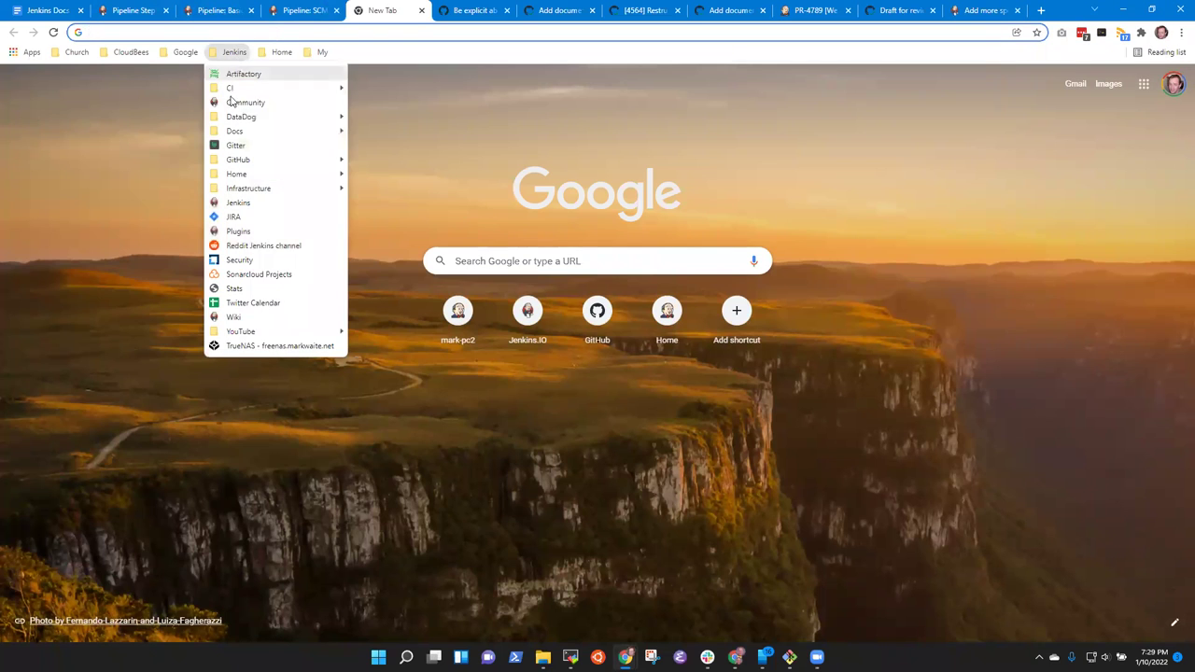
left_click(235, 203)
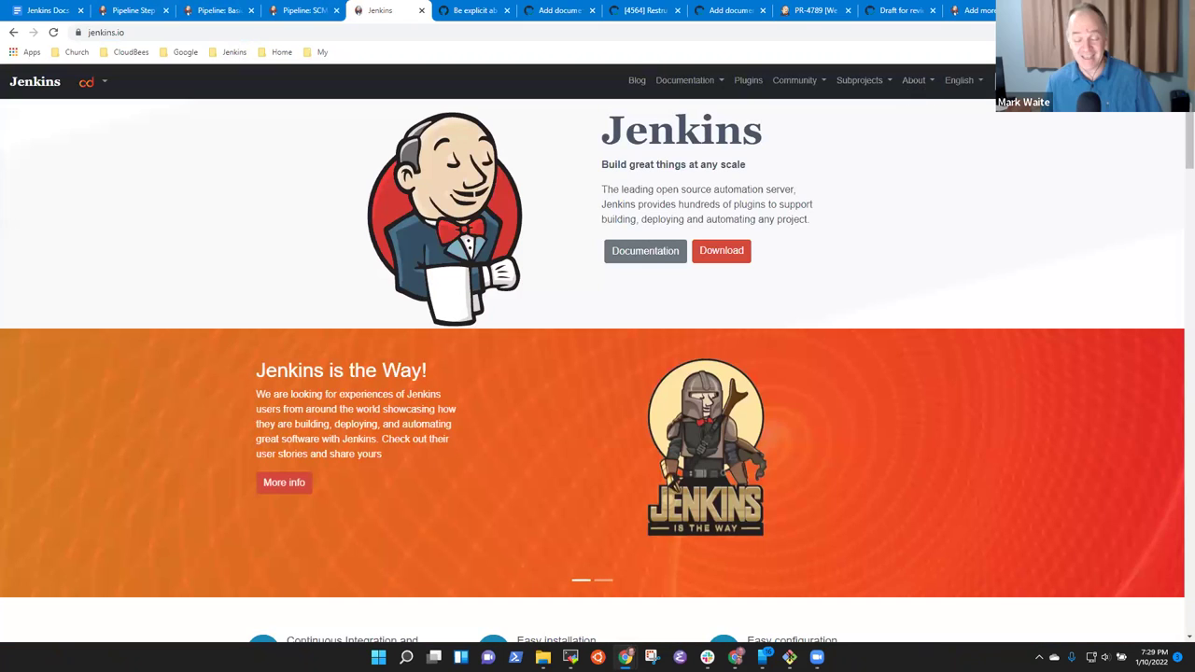
type("build")
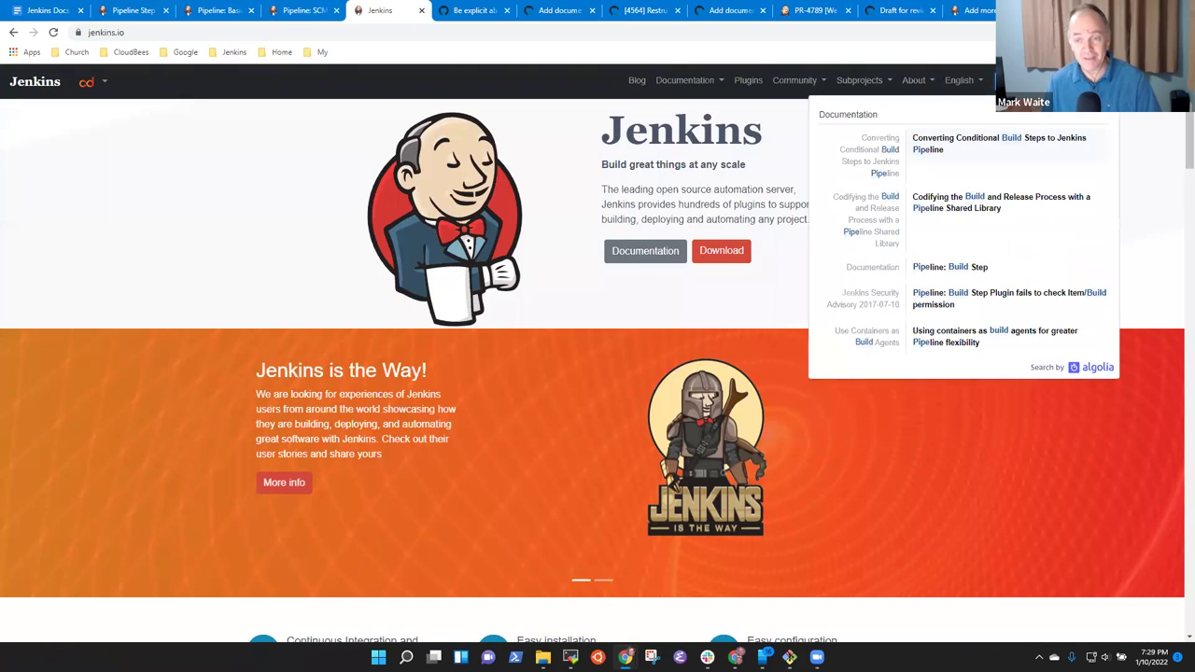
left_click(955, 267)
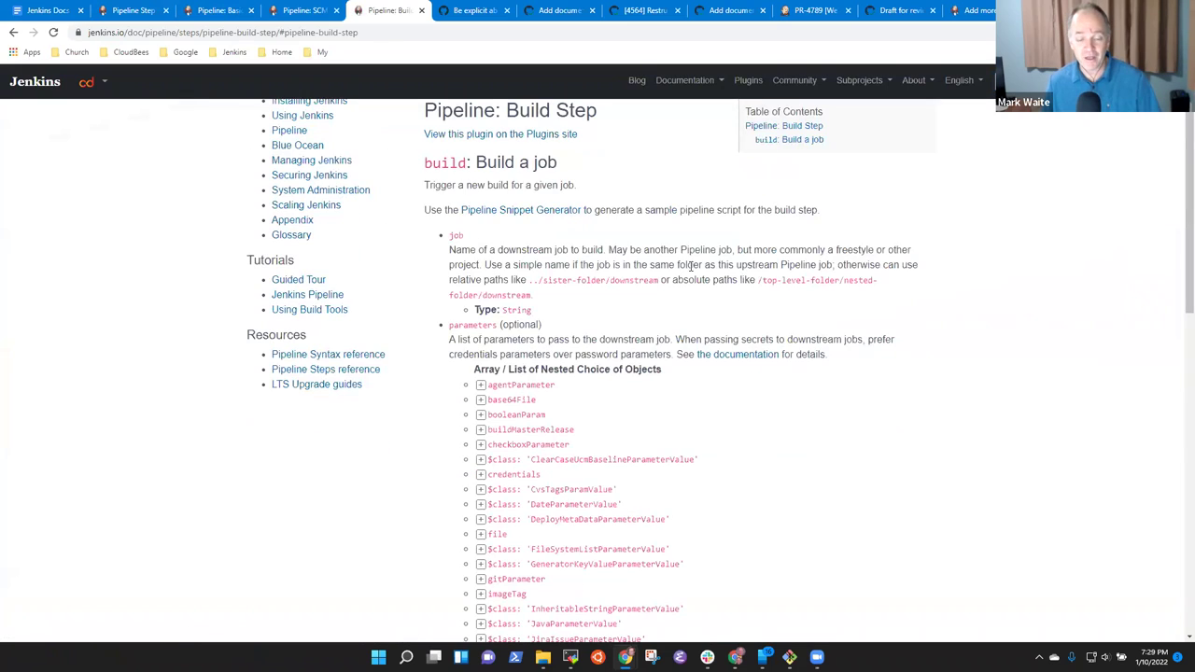
Scroll through the build step's nested parameter choice objects.
scroll(689, 269, "down", 6)
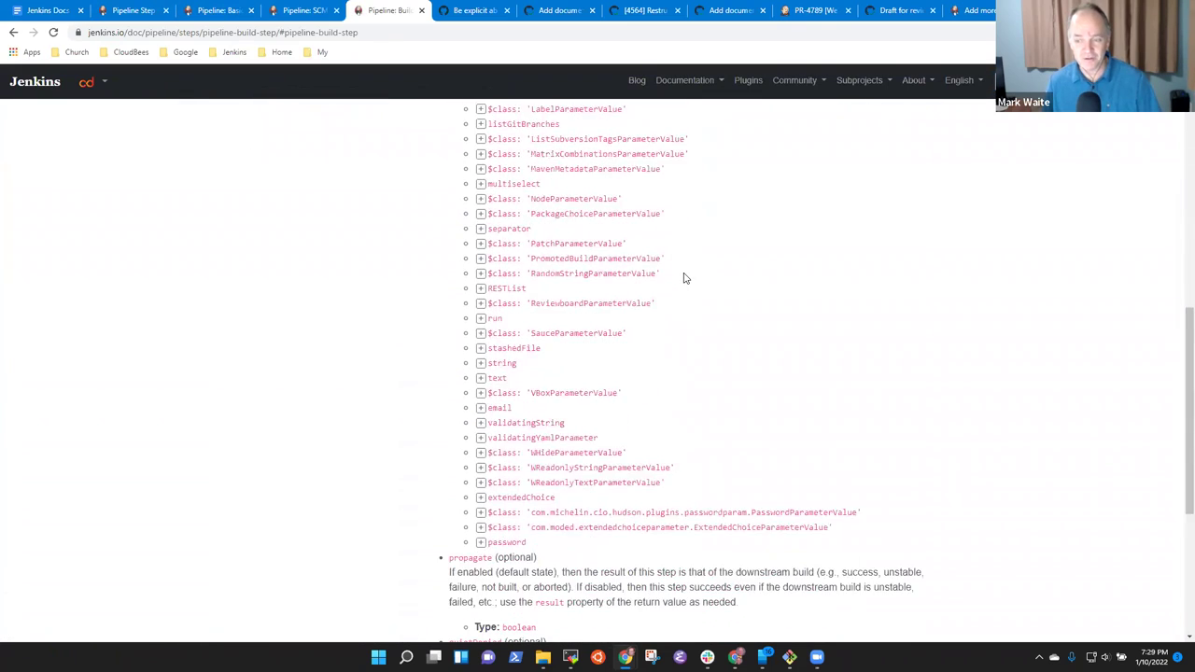
scroll(684, 277, "down", 1)
scroll(668, 297, "up", 7)
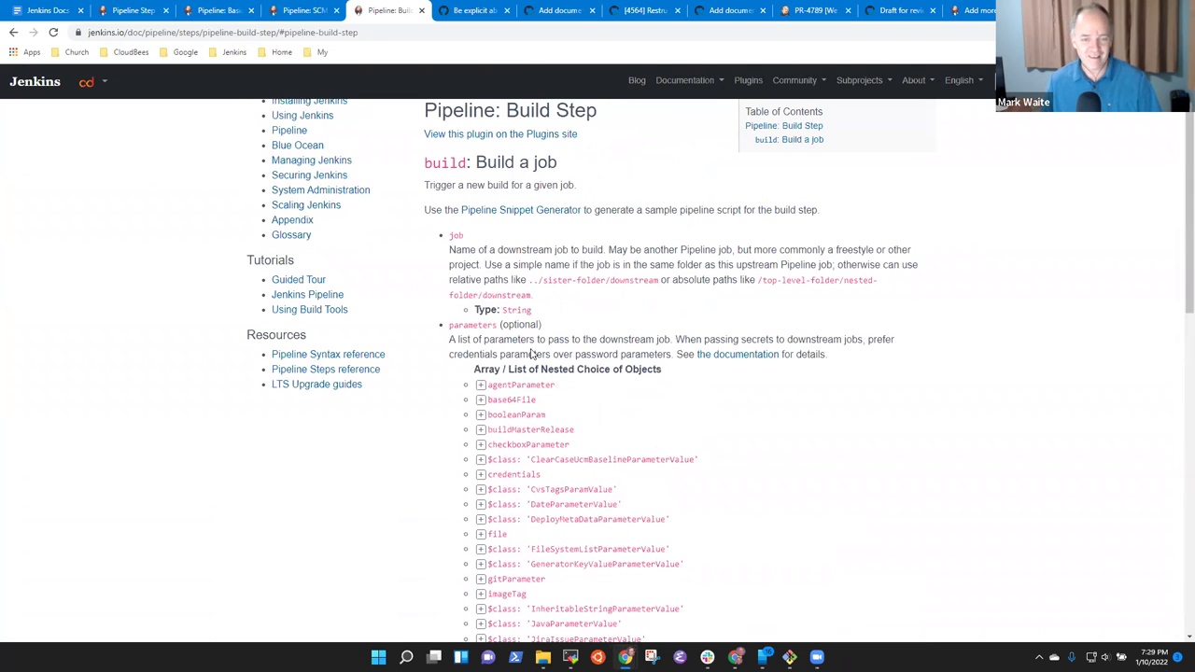
scroll(511, 370, "down", 2)
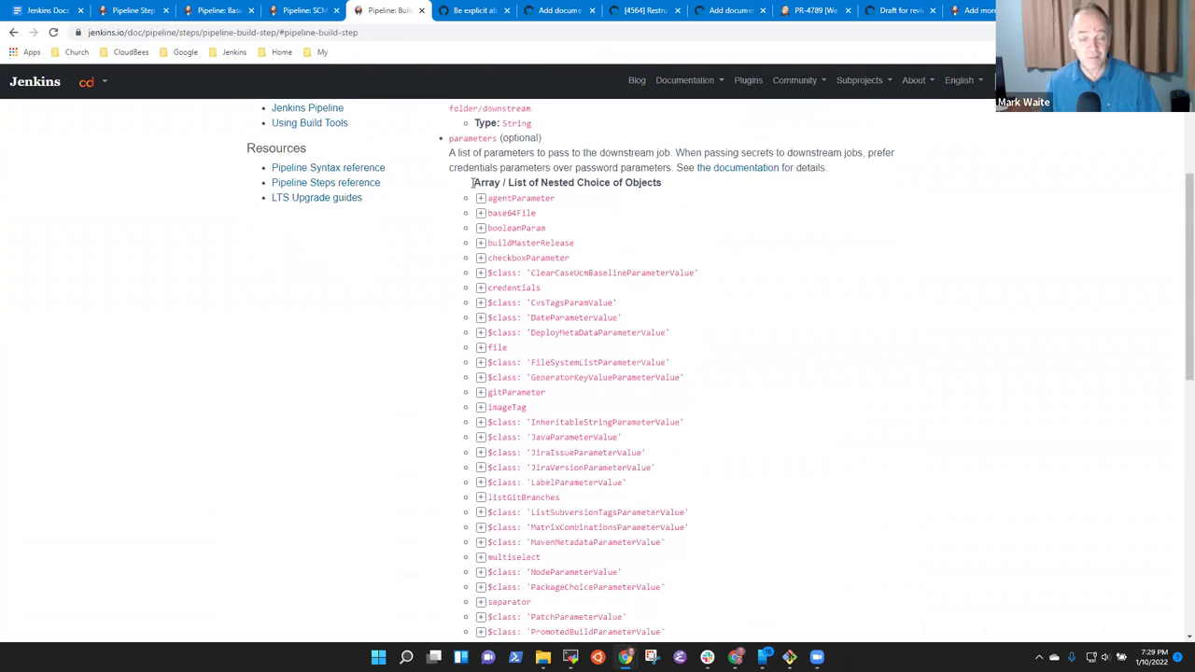
scroll(555, 219, "up", 3)
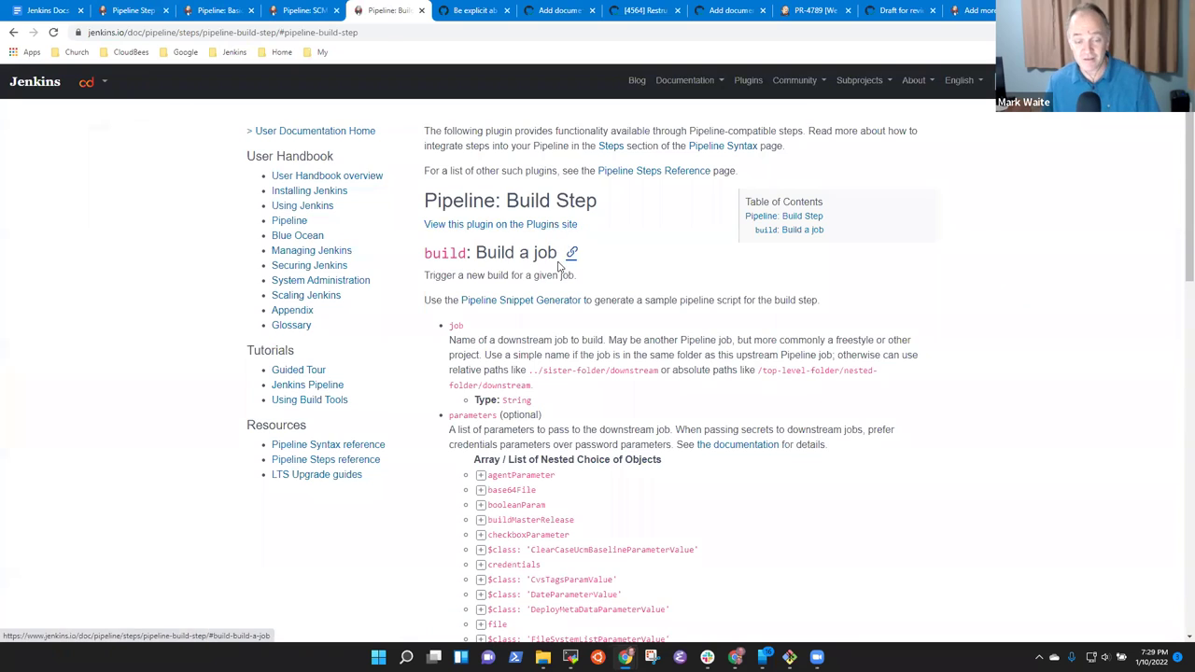
scroll(565, 263, "down", 5)
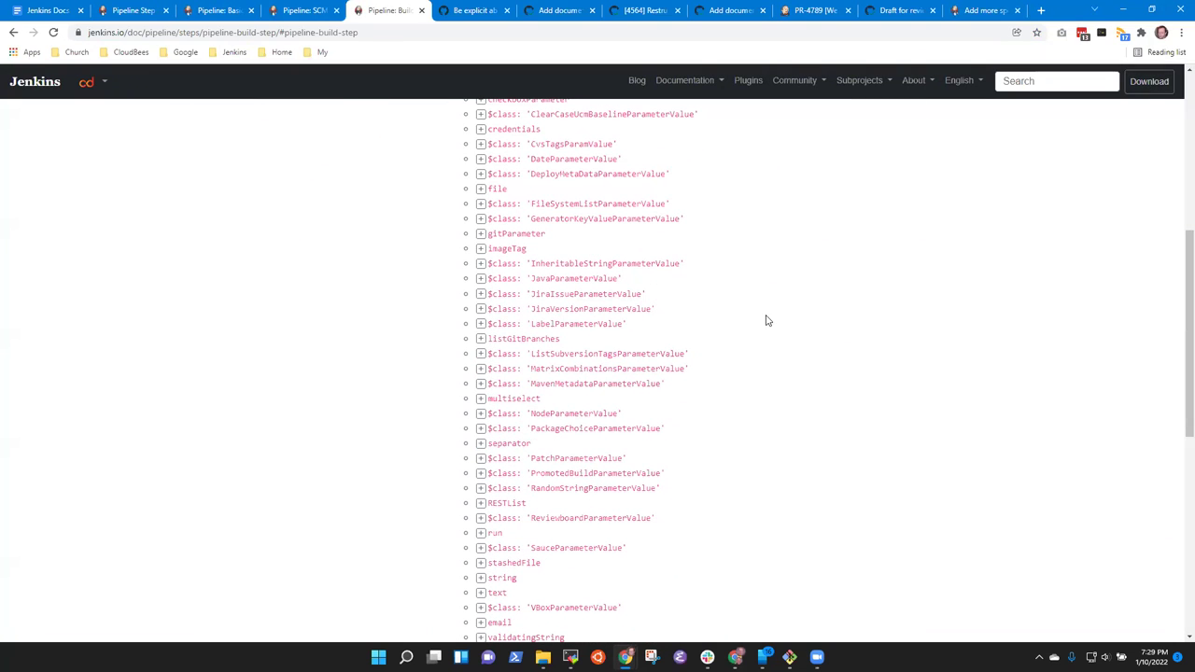
scroll(635, 354, "up", 5)
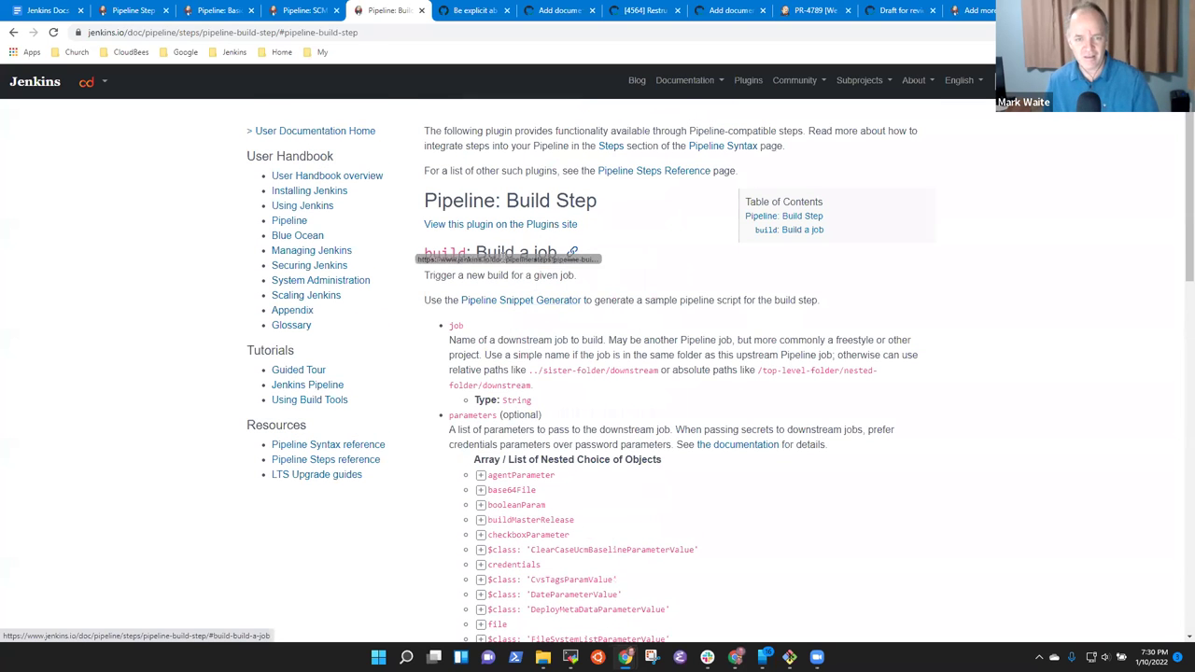
scroll(695, 359, "down", 3)
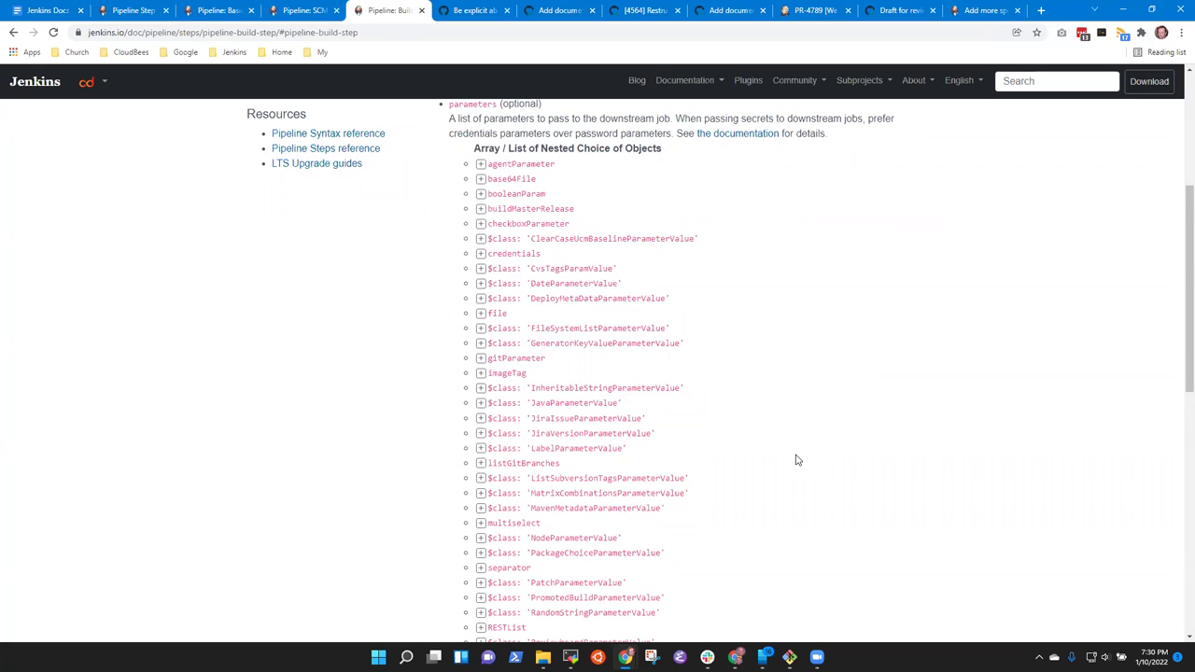
scroll(789, 463, "down", 3)
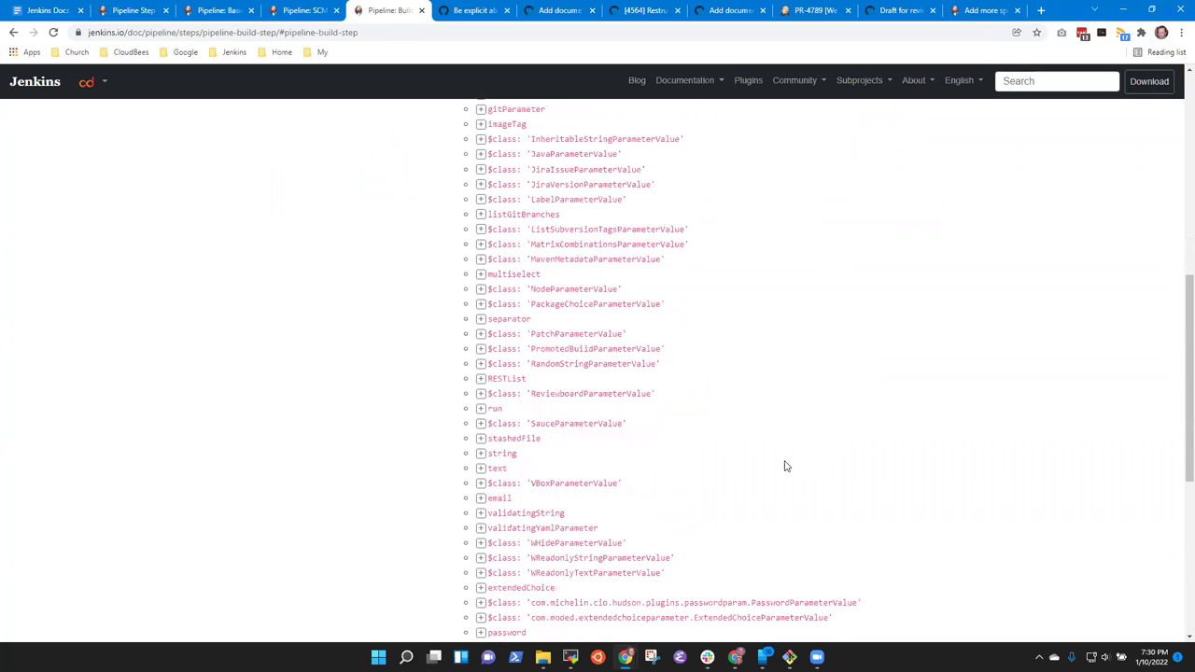
left_click(480, 318)
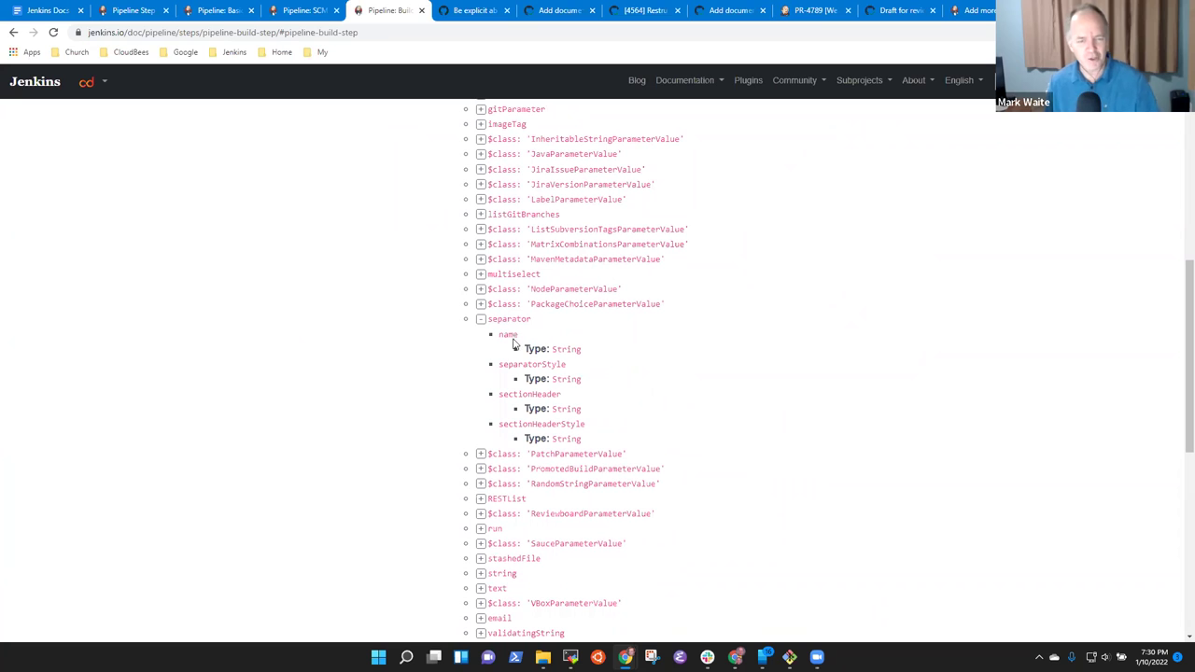
left_click(480, 318)
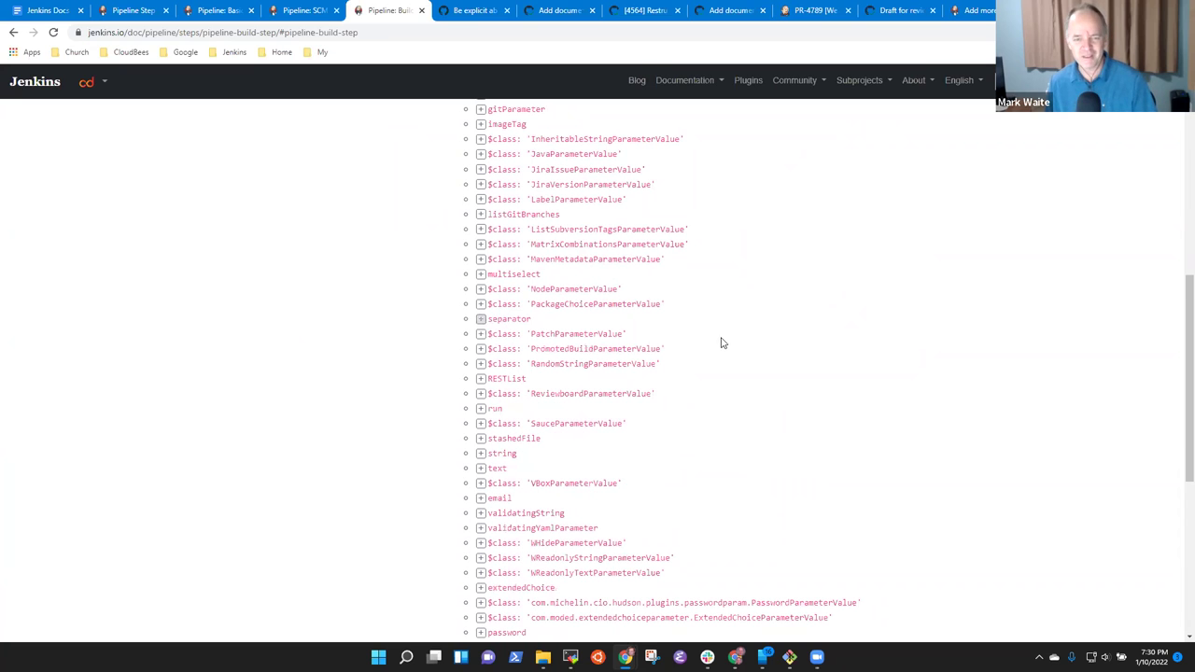
scroll(710, 342, "up", 3)
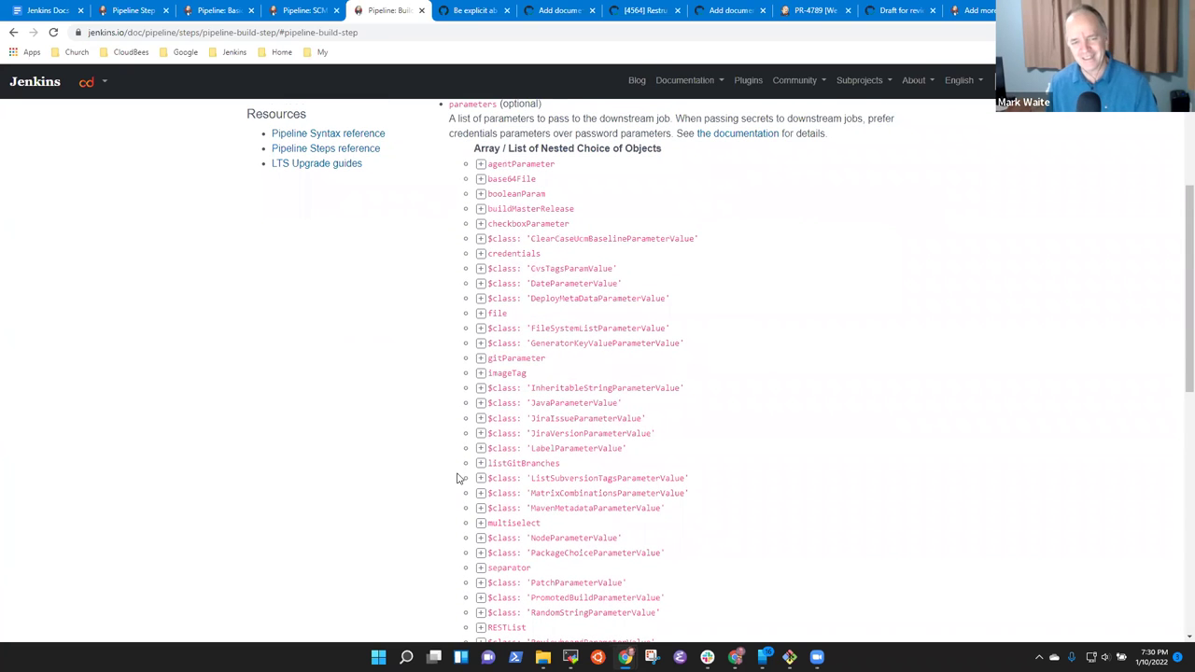
scroll(584, 284, "up", 2)
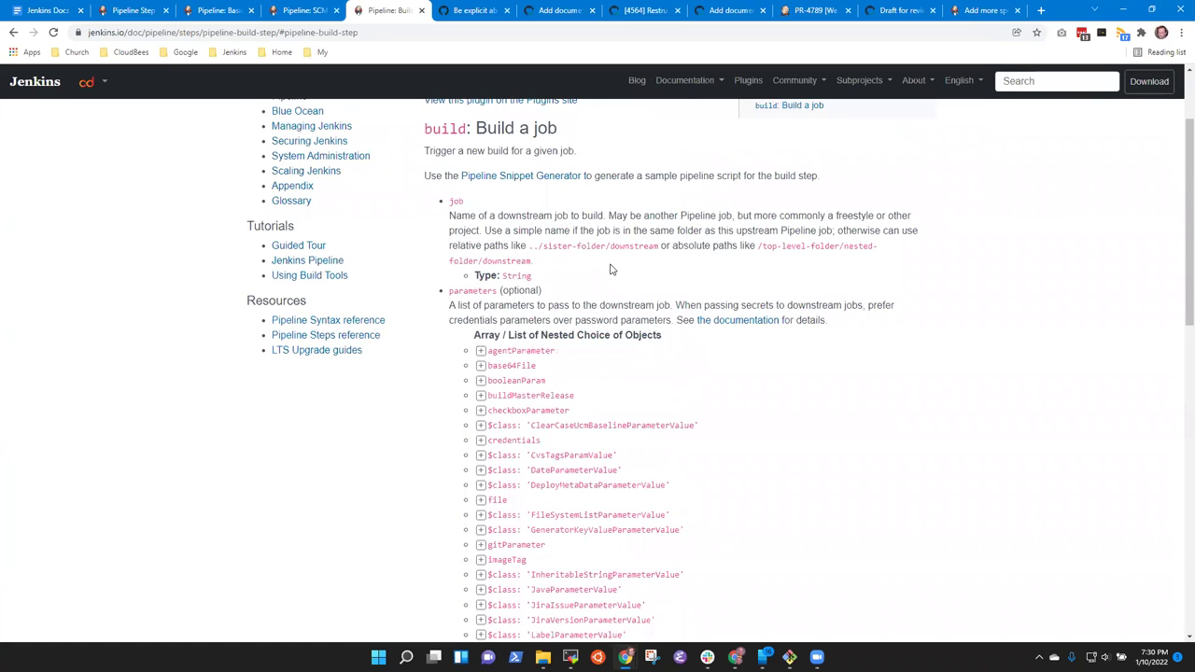
scroll(612, 270, "down", 5)
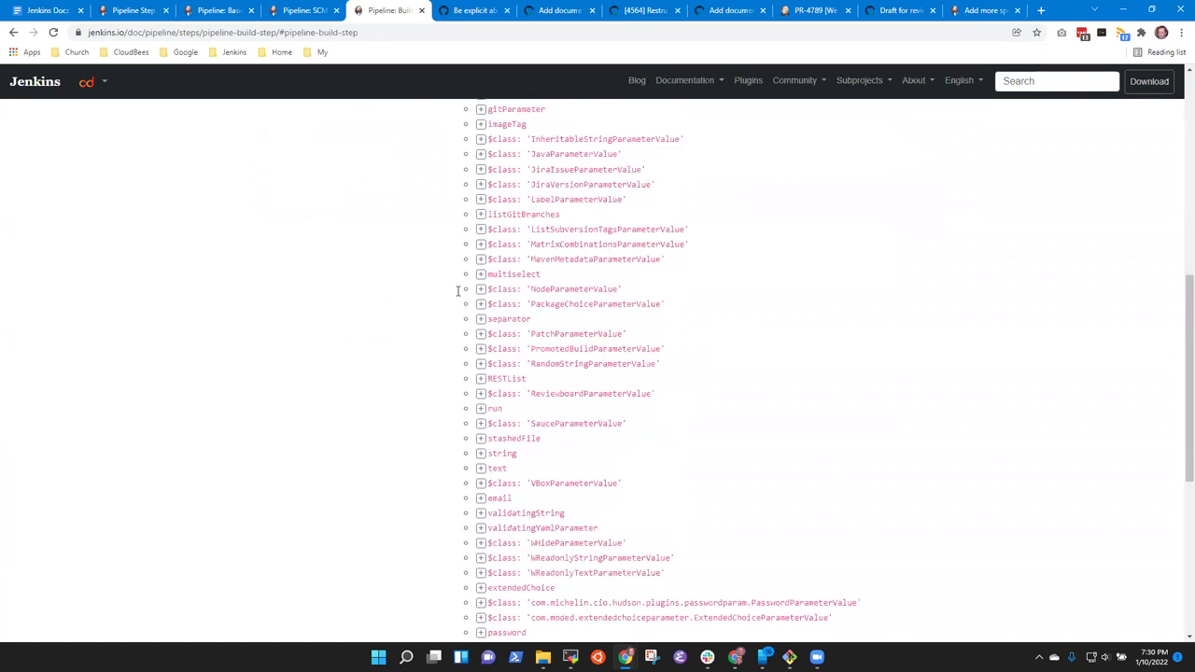
left_click(480, 319)
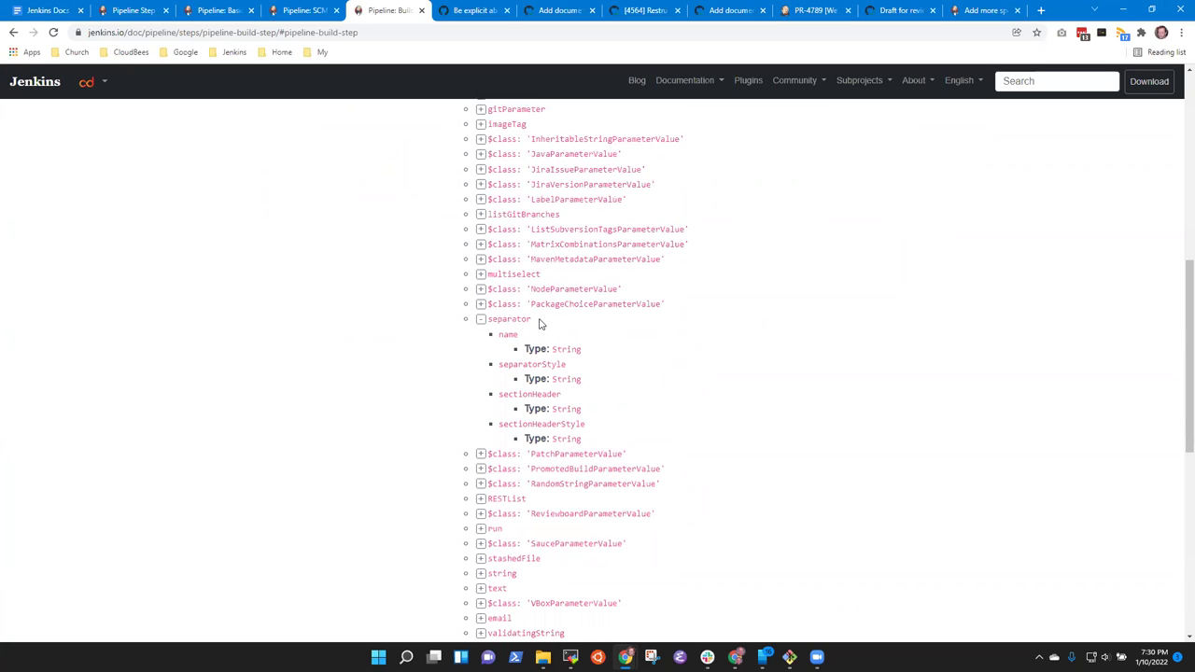
left_click(481, 319)
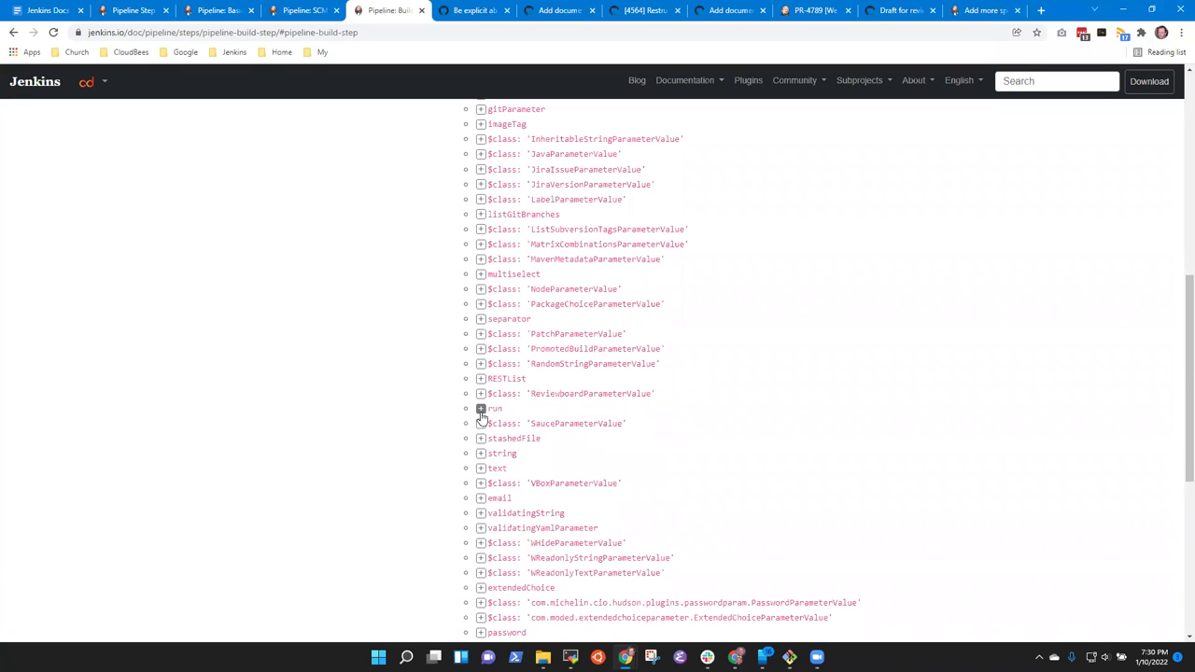
left_click(481, 409)
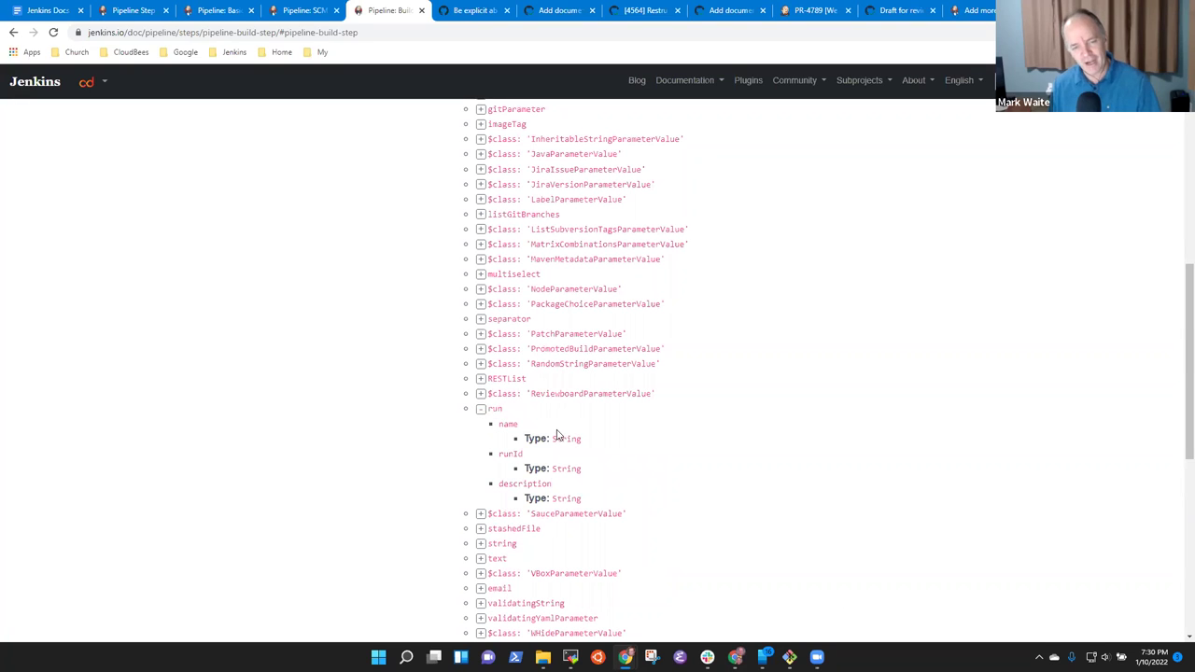
left_click(481, 409)
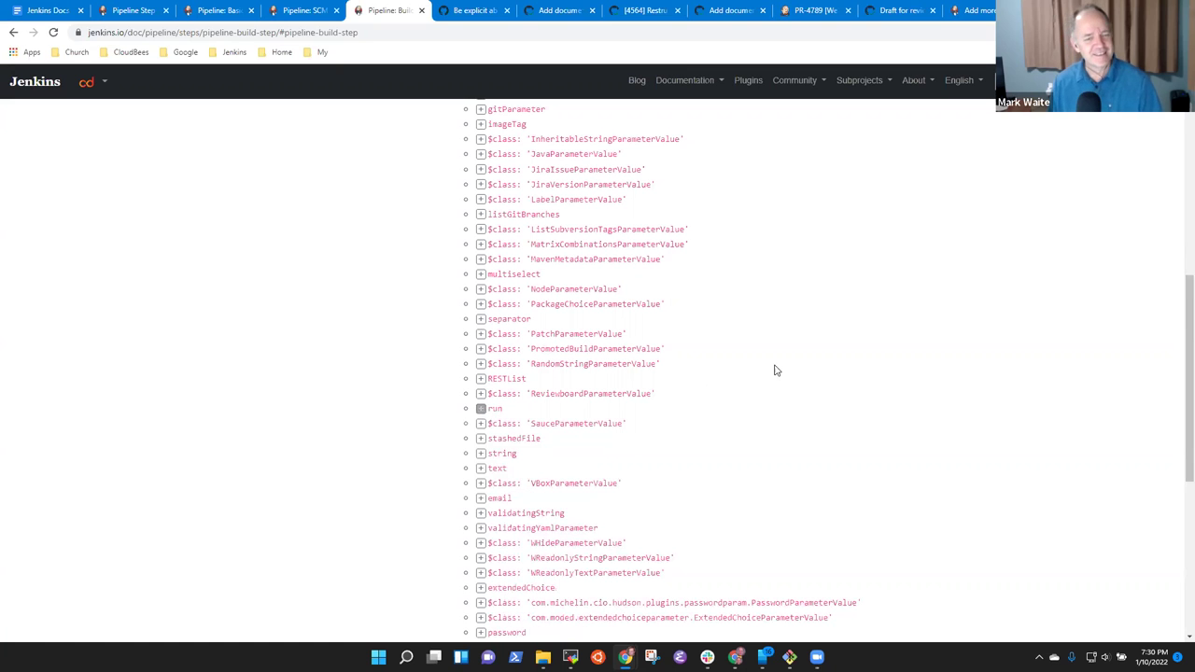
scroll(594, 336, "up", 5)
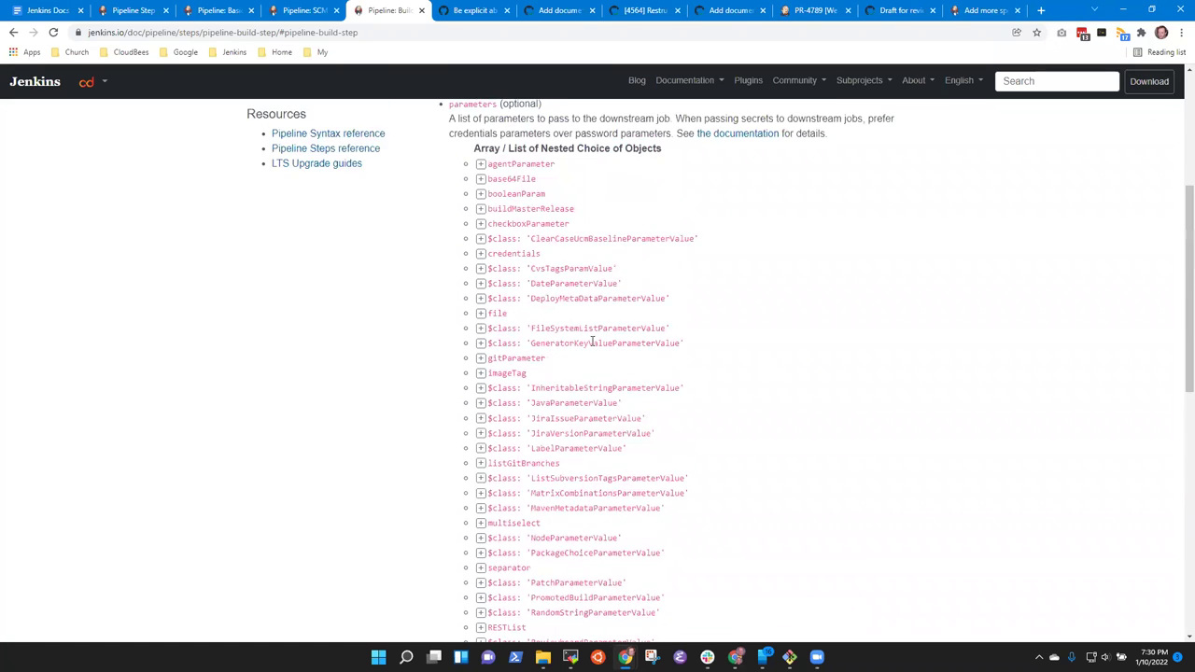
scroll(592, 344, "up", 1)
scroll(598, 340, "down", 2)
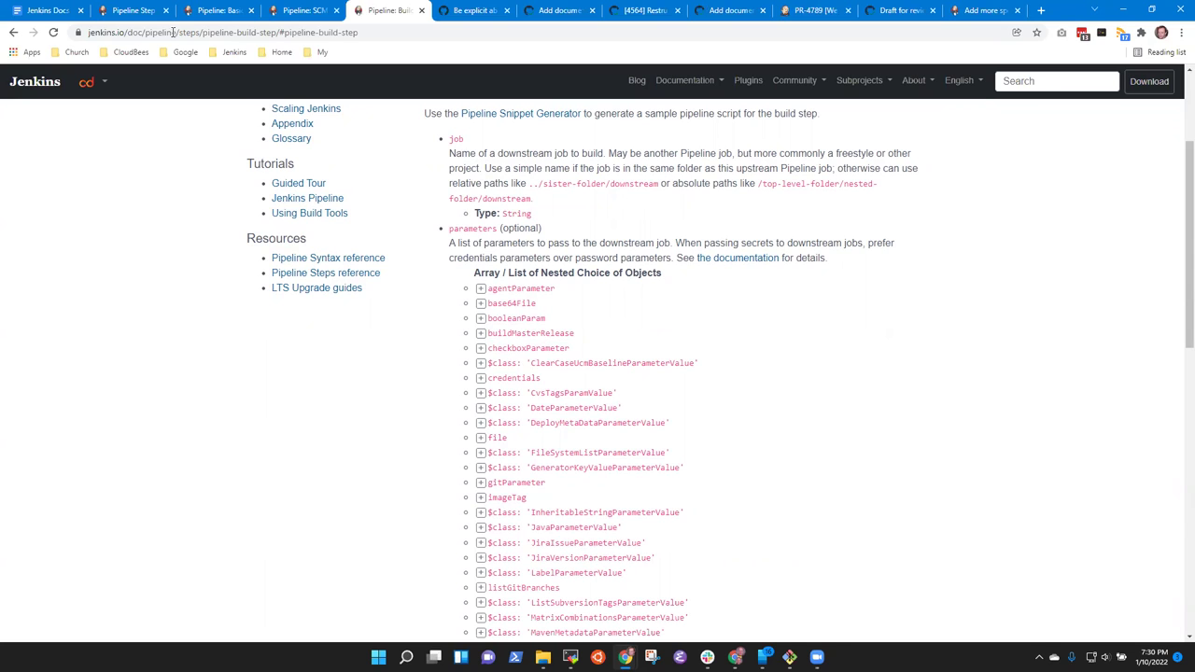
Cycle through the SCM Step, Basic Steps and generator tabs, ending on Pipeline: Build Step.
left_click(303, 11)
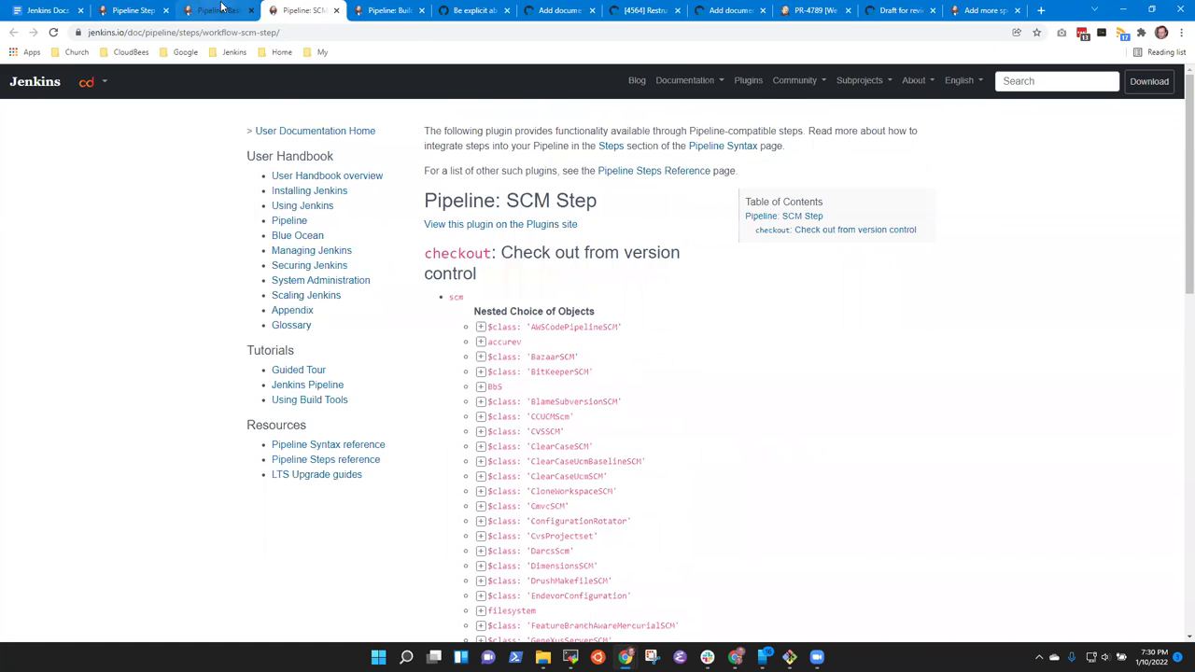
left_click(198, 12)
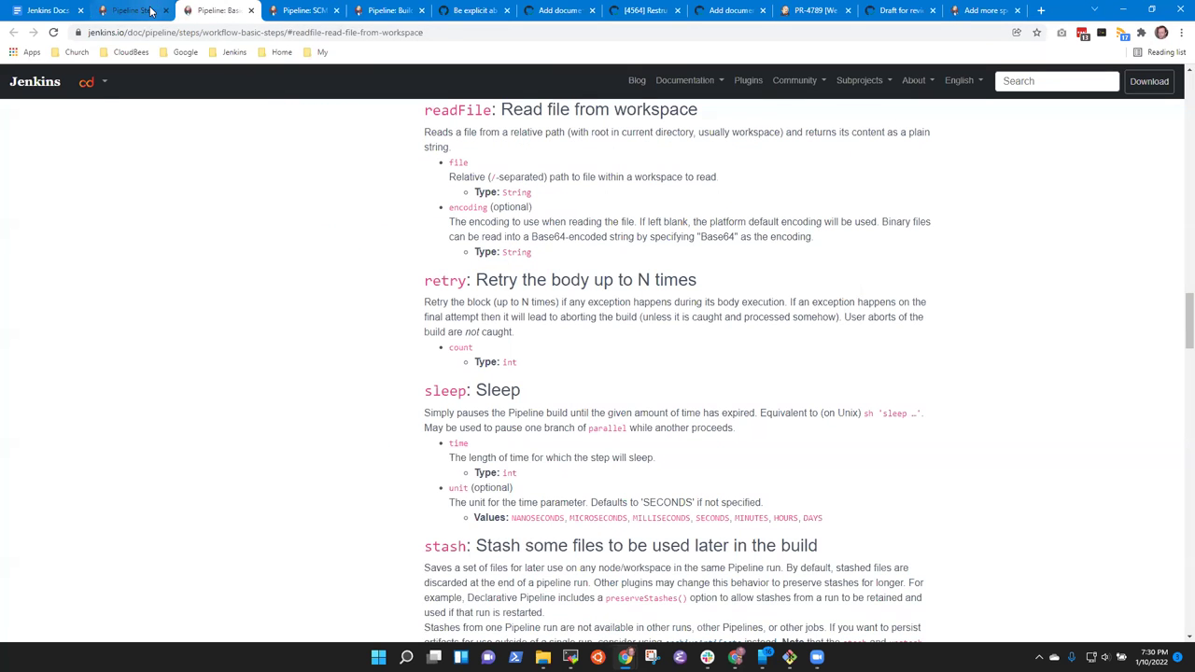
left_click(134, 11)
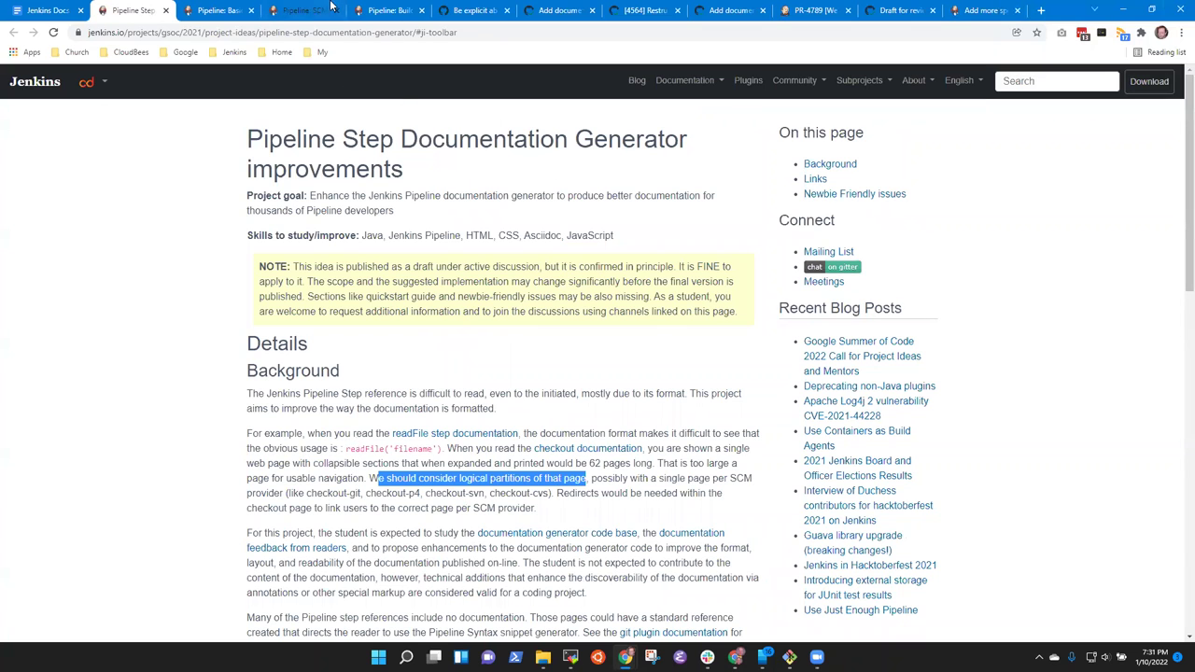
left_click(388, 11)
left_click(149, 13)
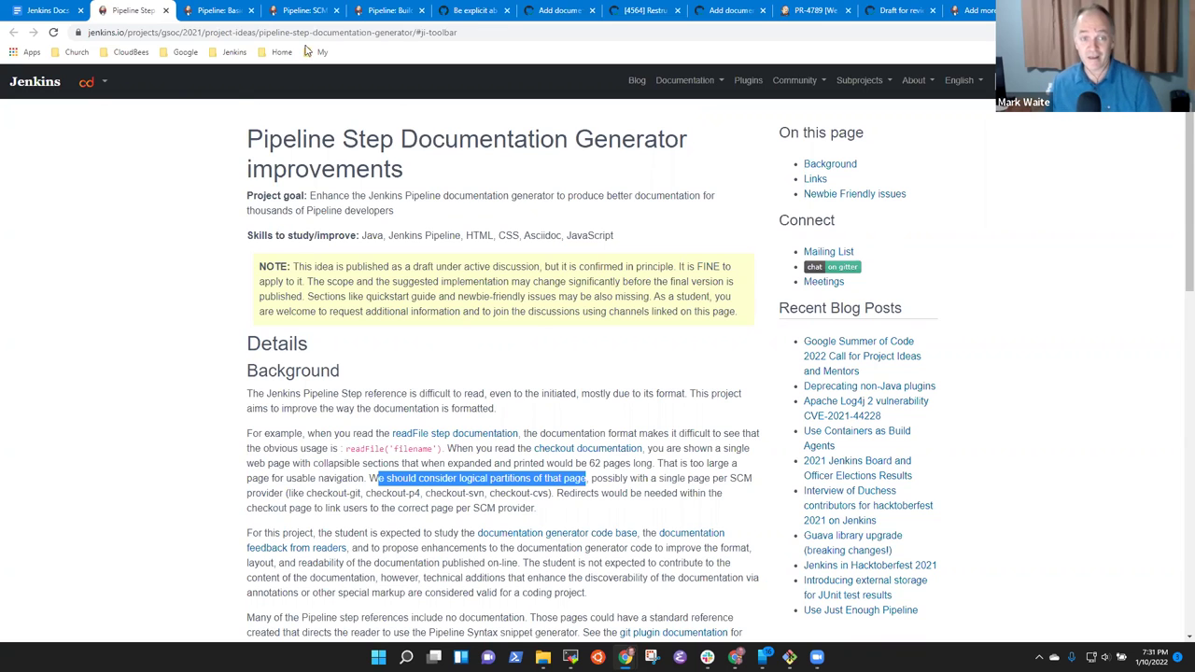
left_click(388, 11)
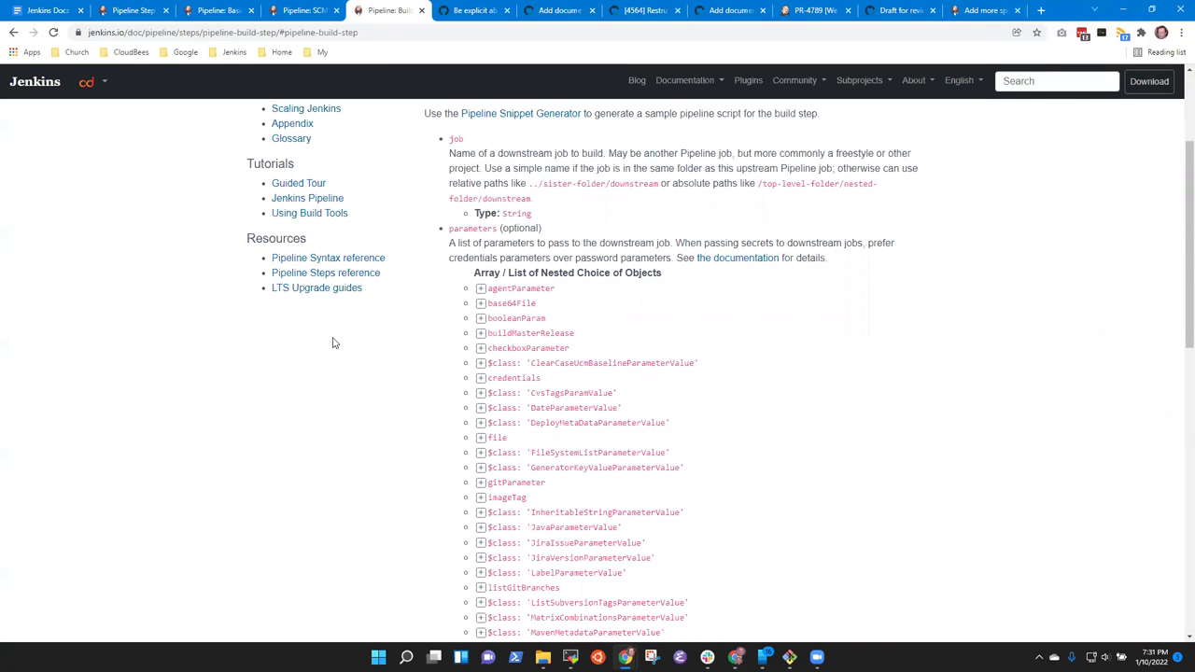
Switch between Build Step and SCM Step, briefly expanding and collapsing the AWSCodePipelineSCM choice.
scroll(347, 341, "up", 1)
scroll(347, 342, "up", 1)
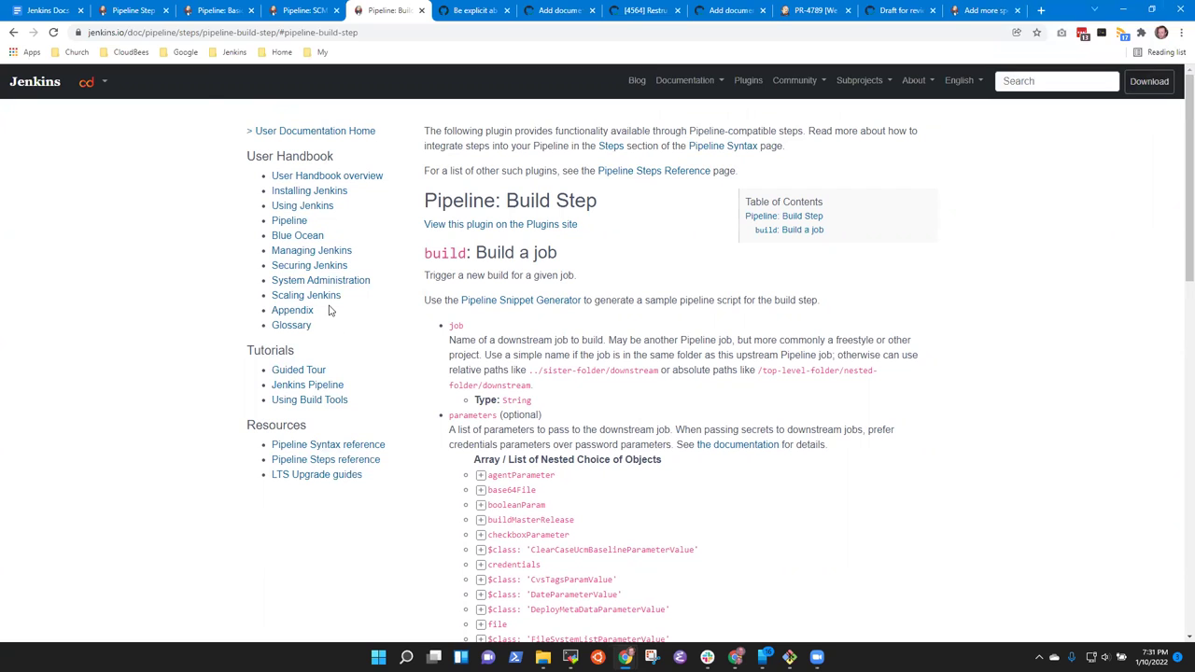
left_click(315, 17)
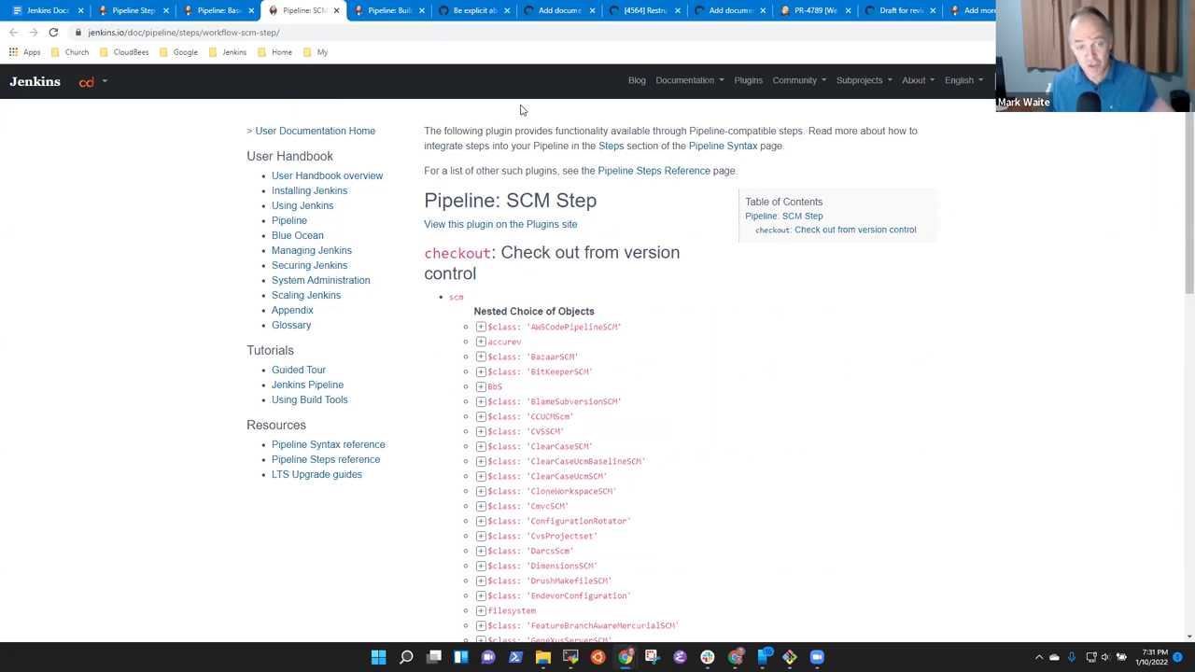
left_click(390, 10)
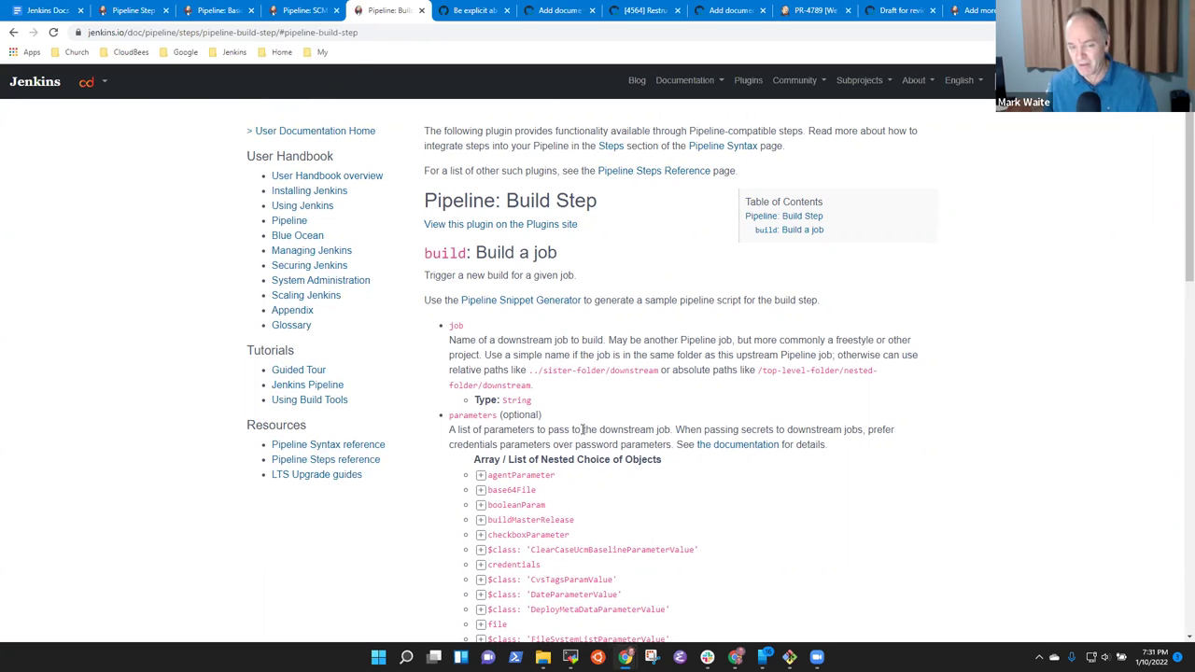
left_click(304, 10)
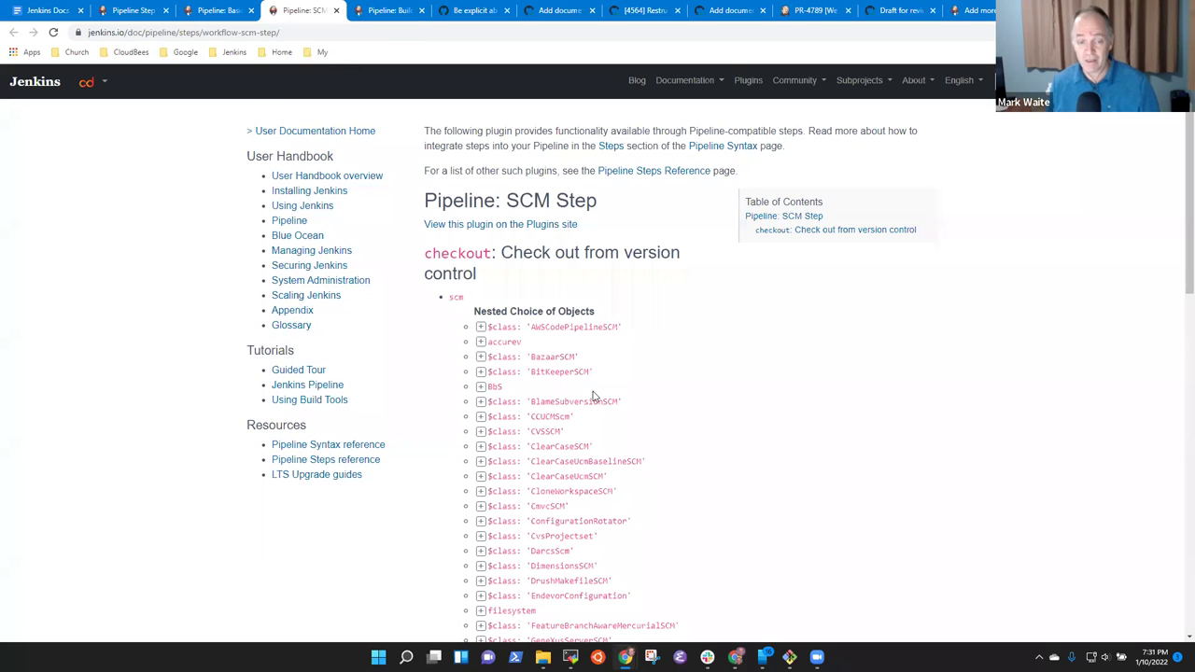
left_click(481, 327)
left_click(481, 327)
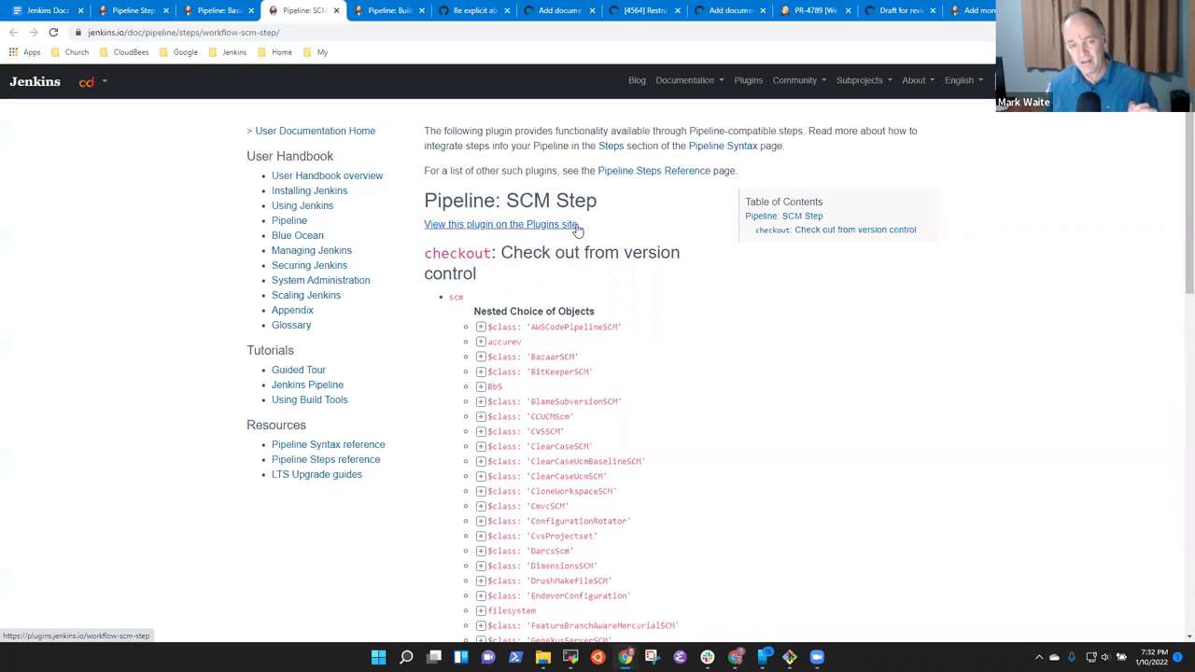
left_click_drag(578, 227, 426, 224)
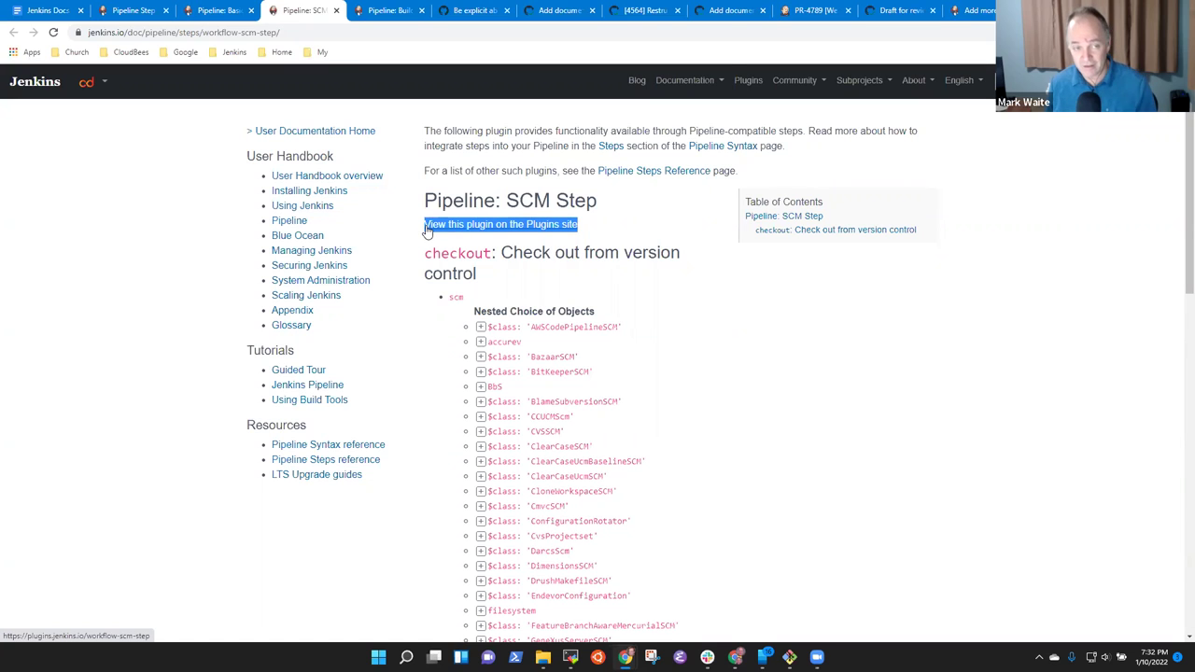
left_click(480, 342)
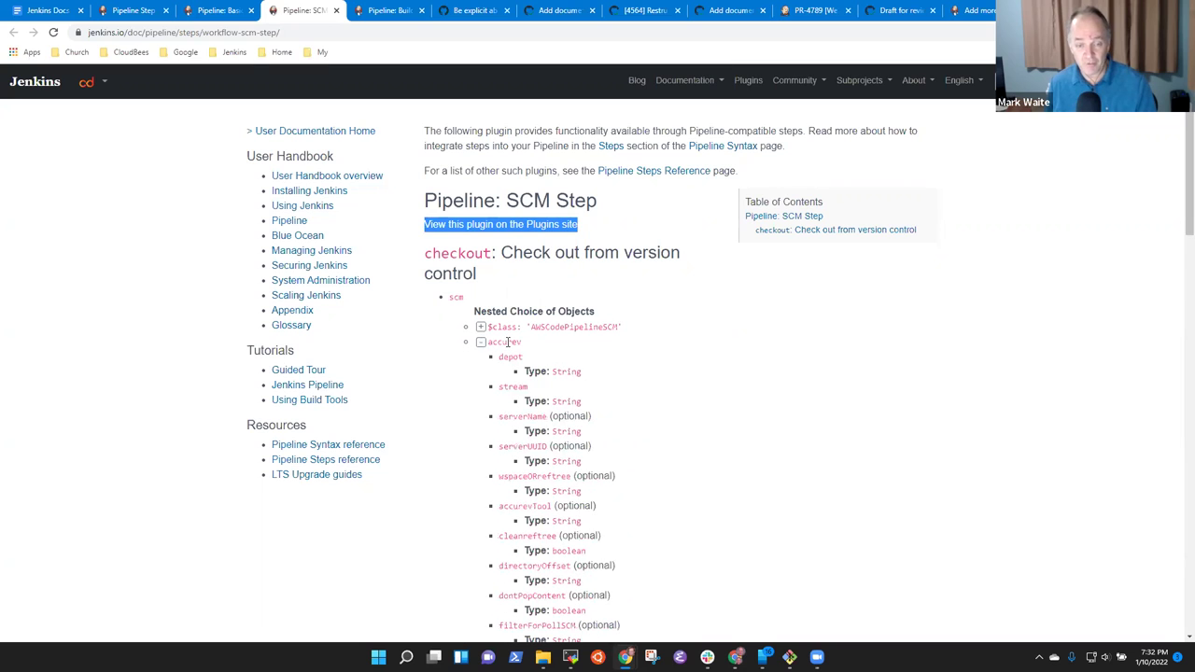
double_click(508, 343)
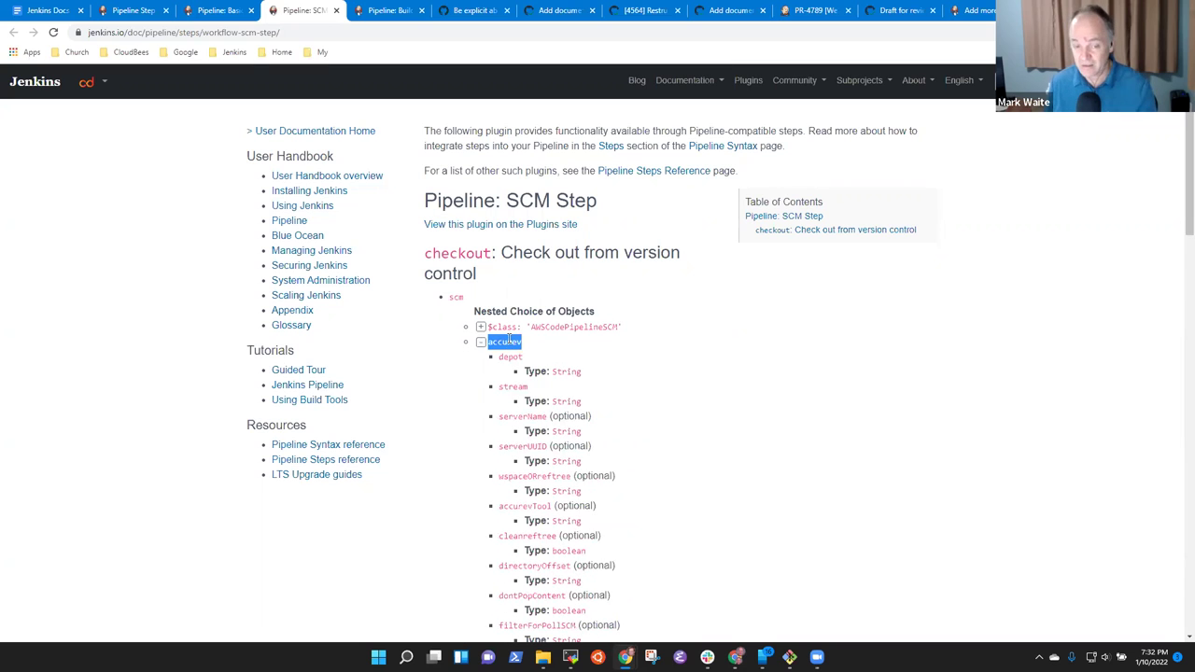
left_click(586, 227)
left_click_drag(580, 225, 416, 224)
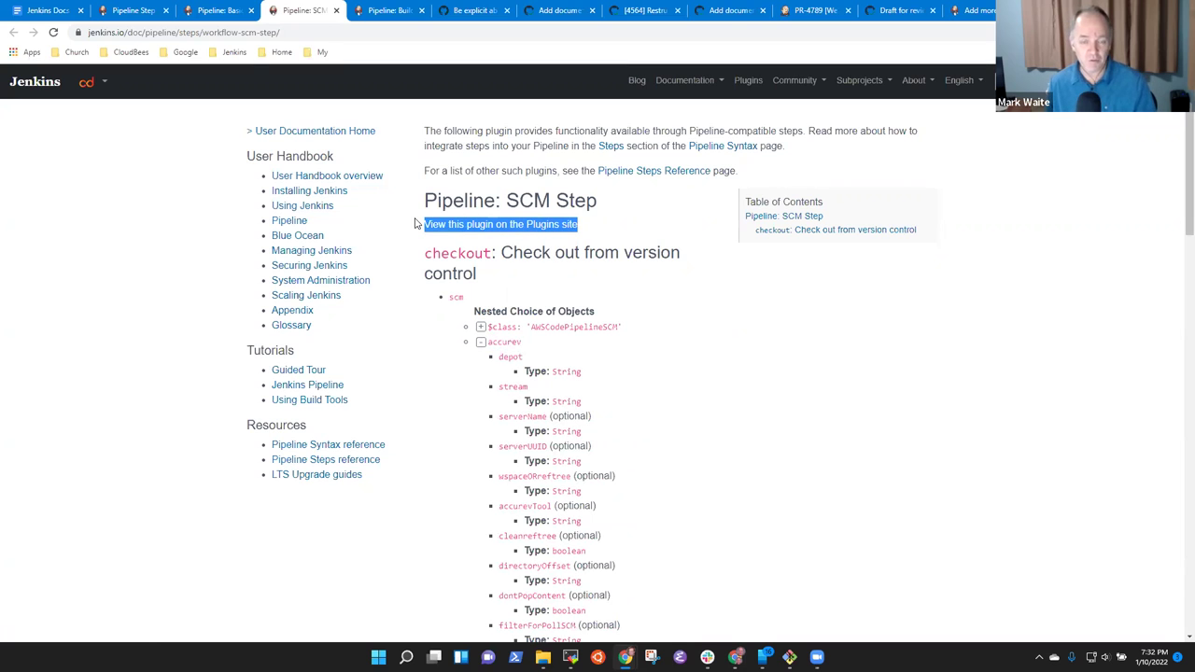
double_click(503, 343)
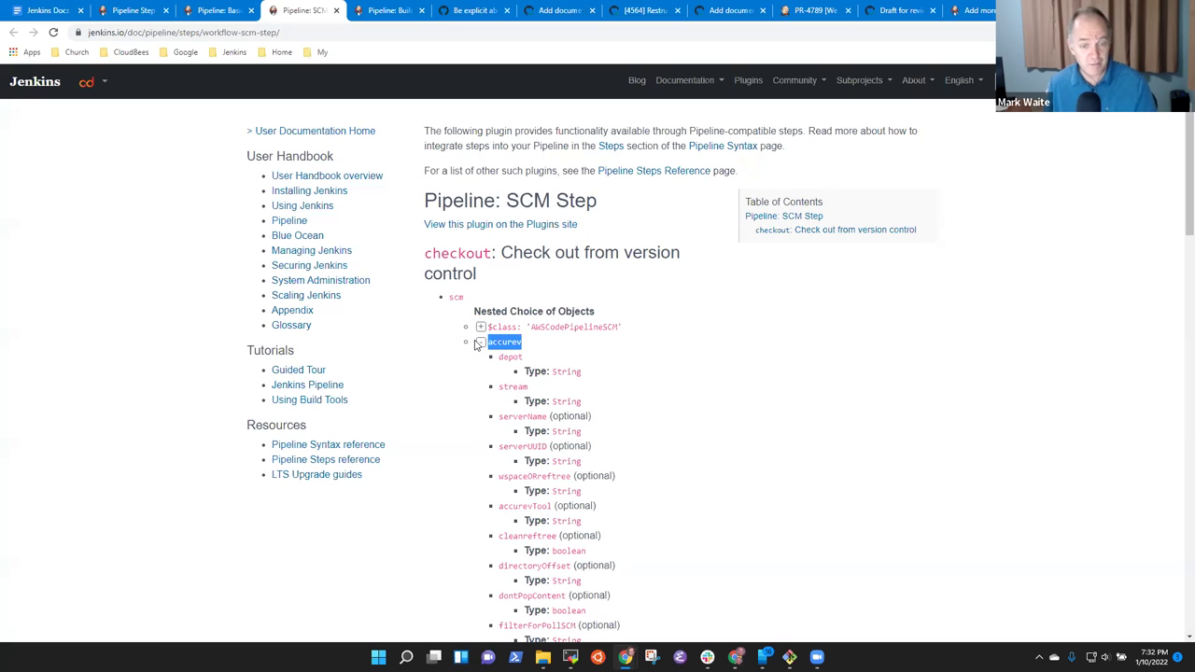
left_click(479, 343)
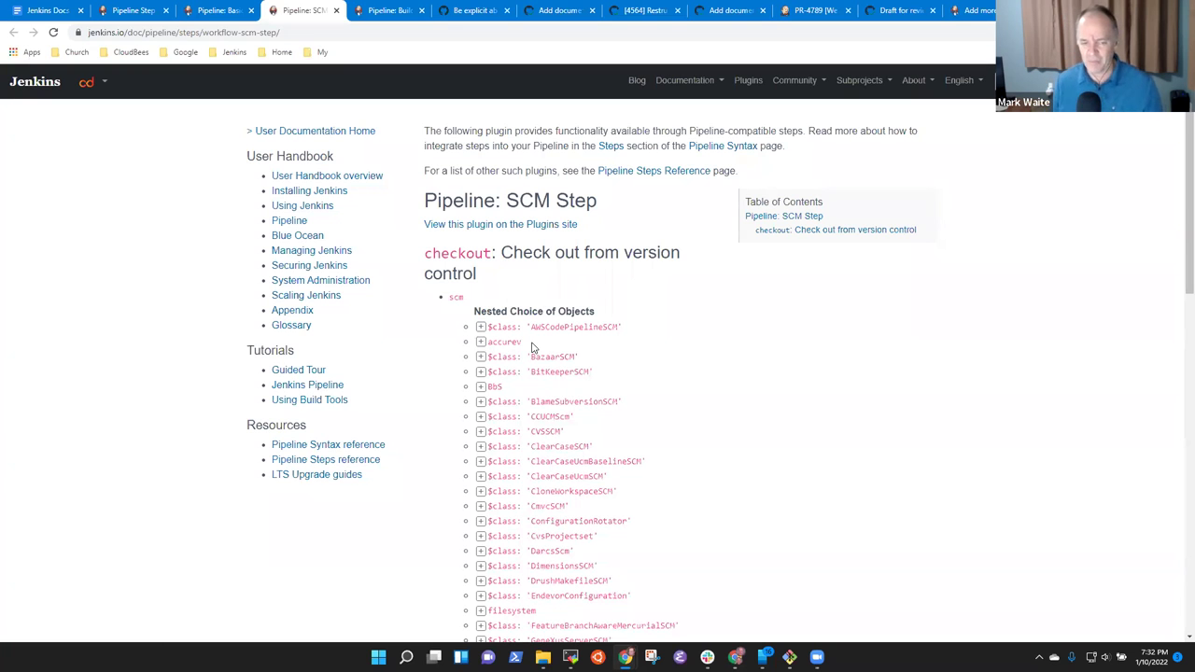
left_click(480, 343)
left_click(480, 342)
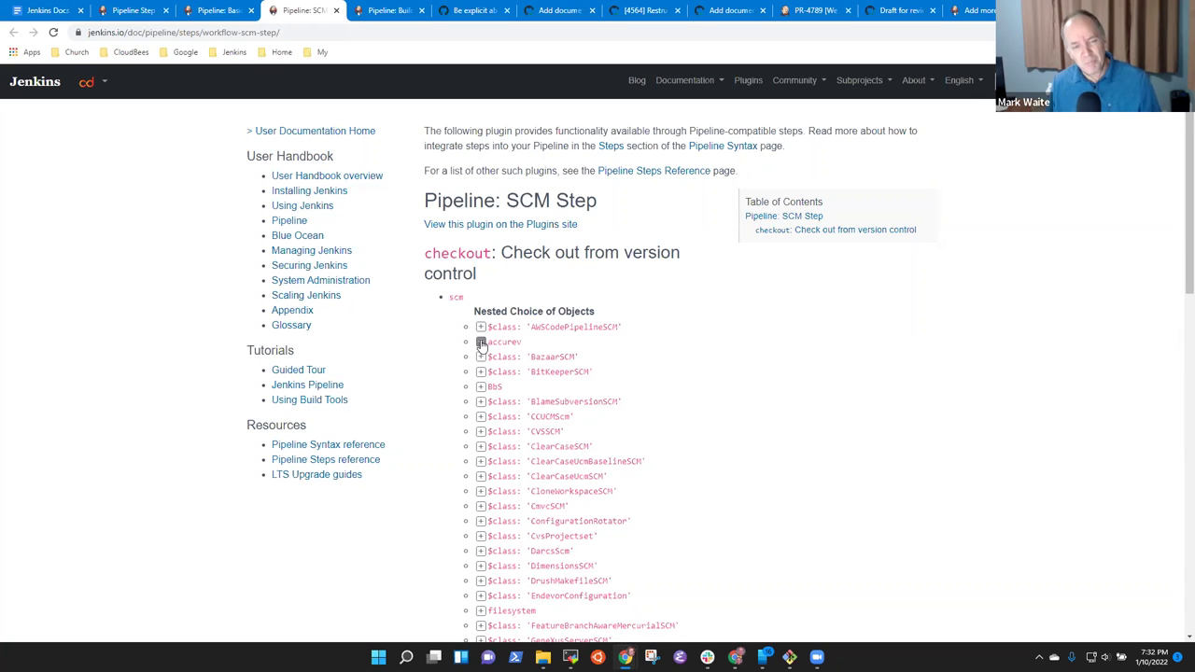
left_click(481, 344)
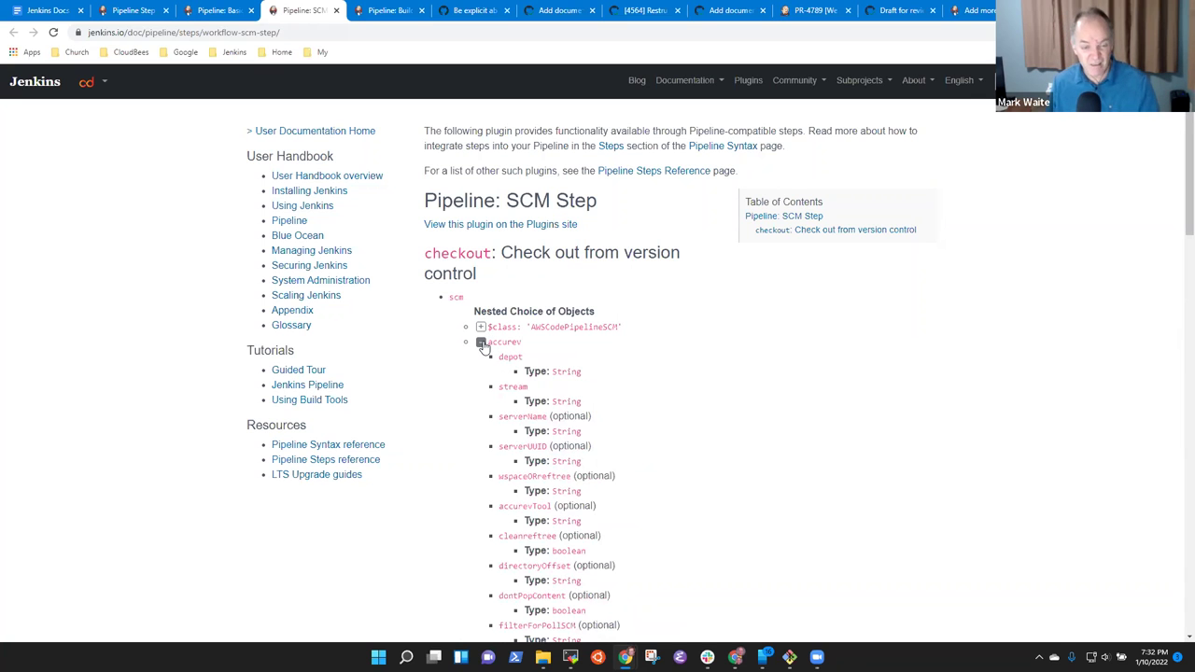
left_click(481, 344)
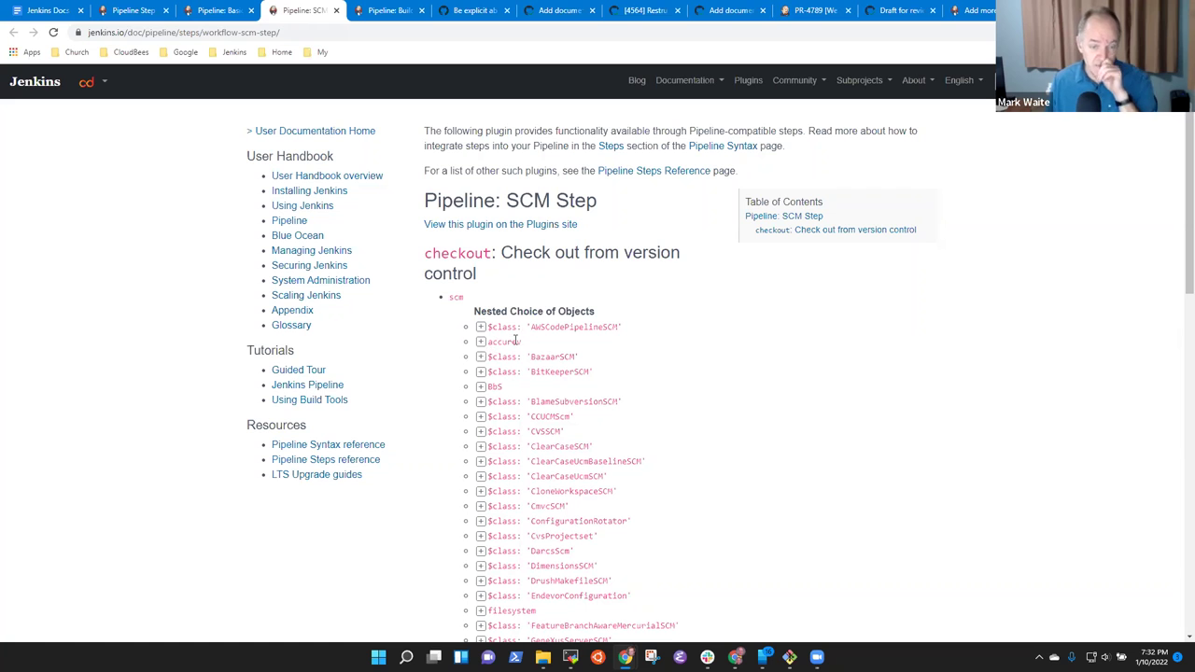
Expand $class: 'GitSCM' and review its userRemoteConfigs example repository URLs.
scroll(517, 342, "down", 5)
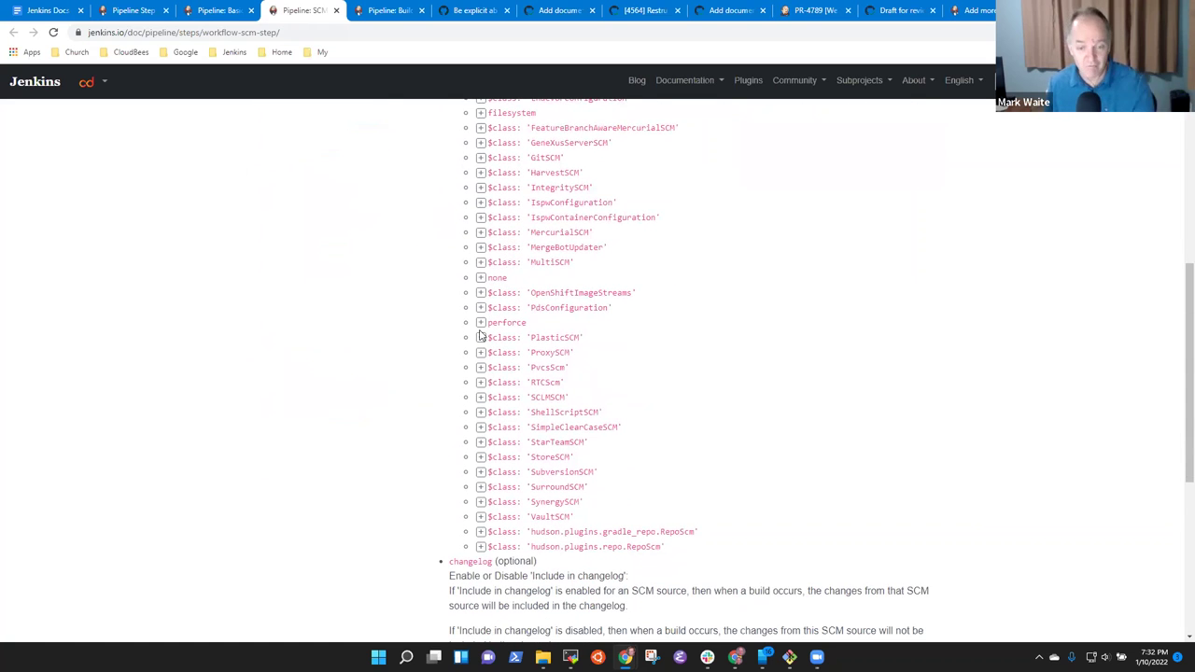
scroll(523, 355, "up", 5)
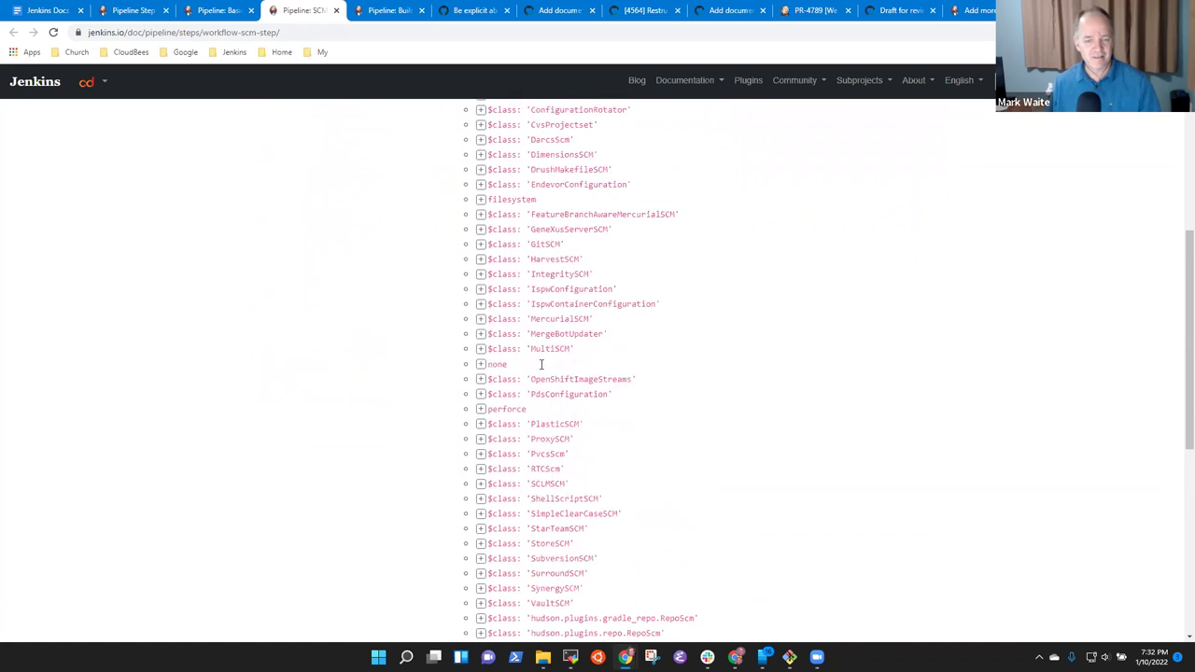
scroll(600, 360, "up", 2)
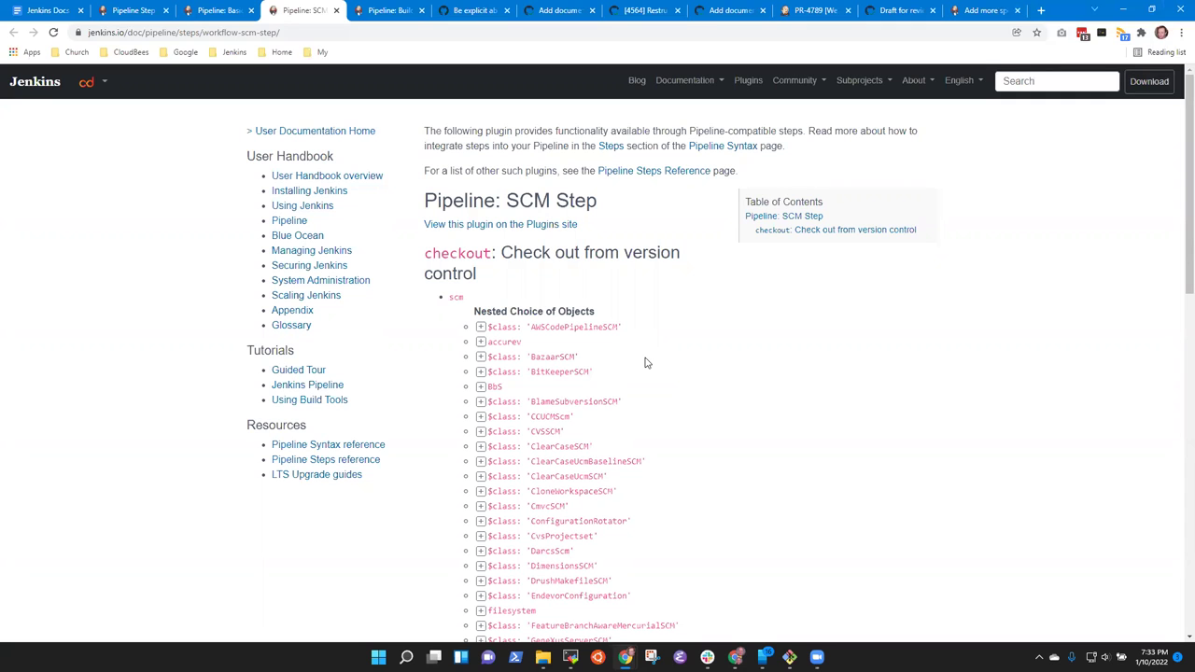
scroll(617, 330, "down", 3)
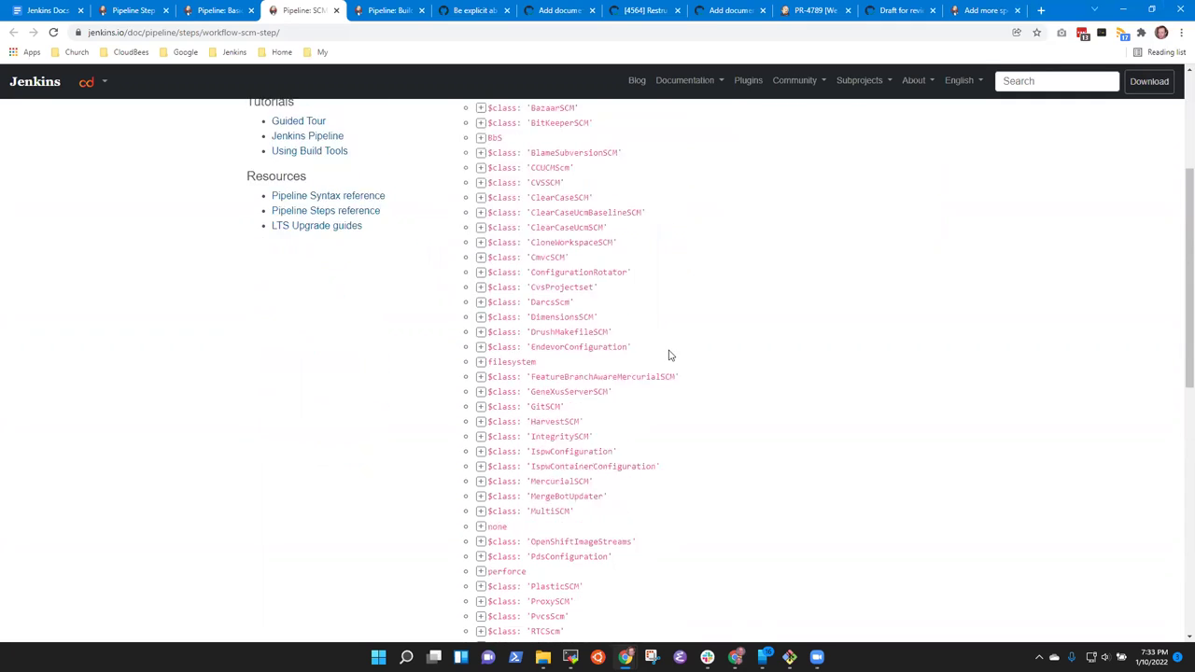
left_click(481, 407)
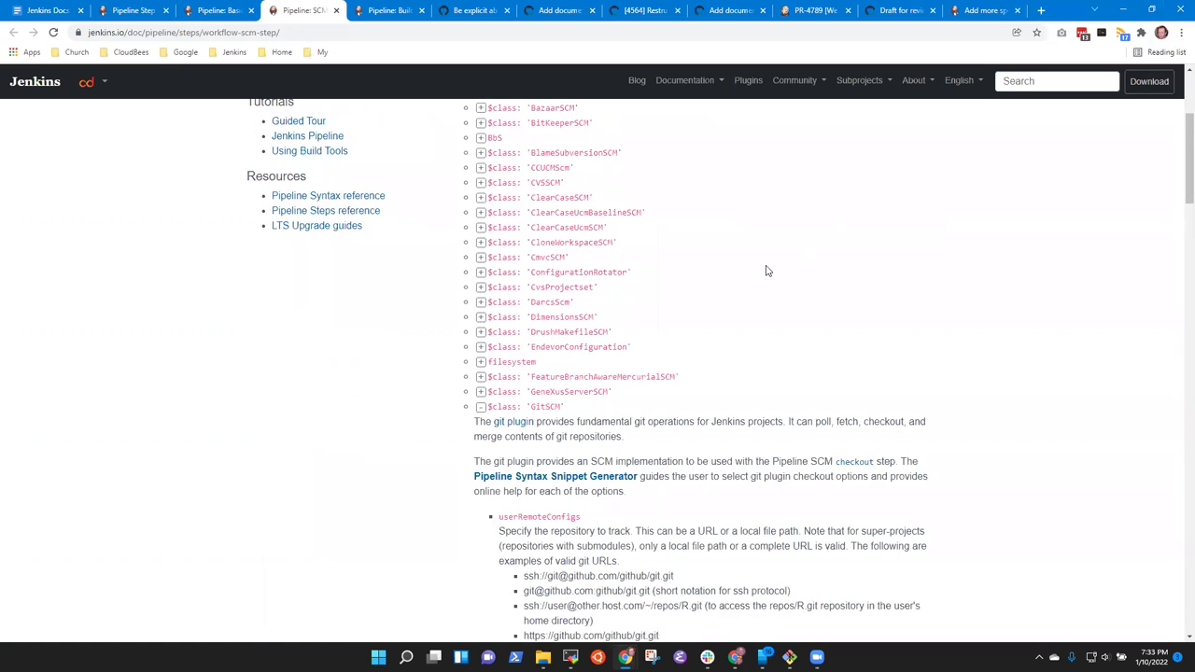
scroll(764, 270, "down", 5)
scroll(781, 258, "up", 1)
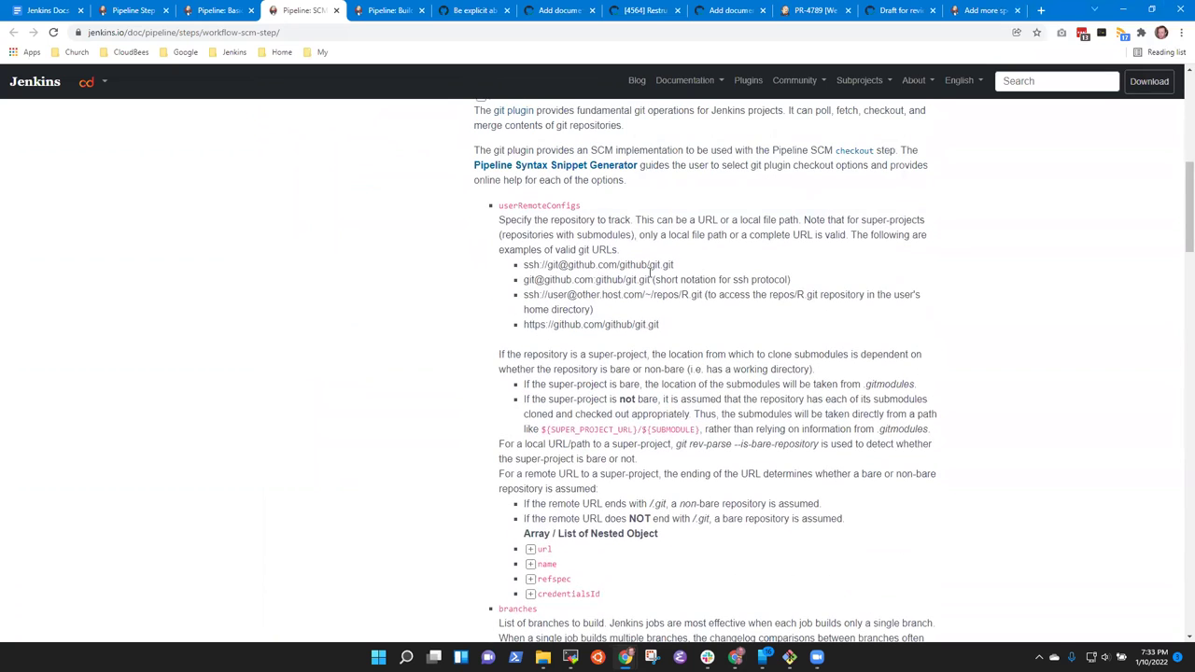
scroll(661, 235, "up", 2)
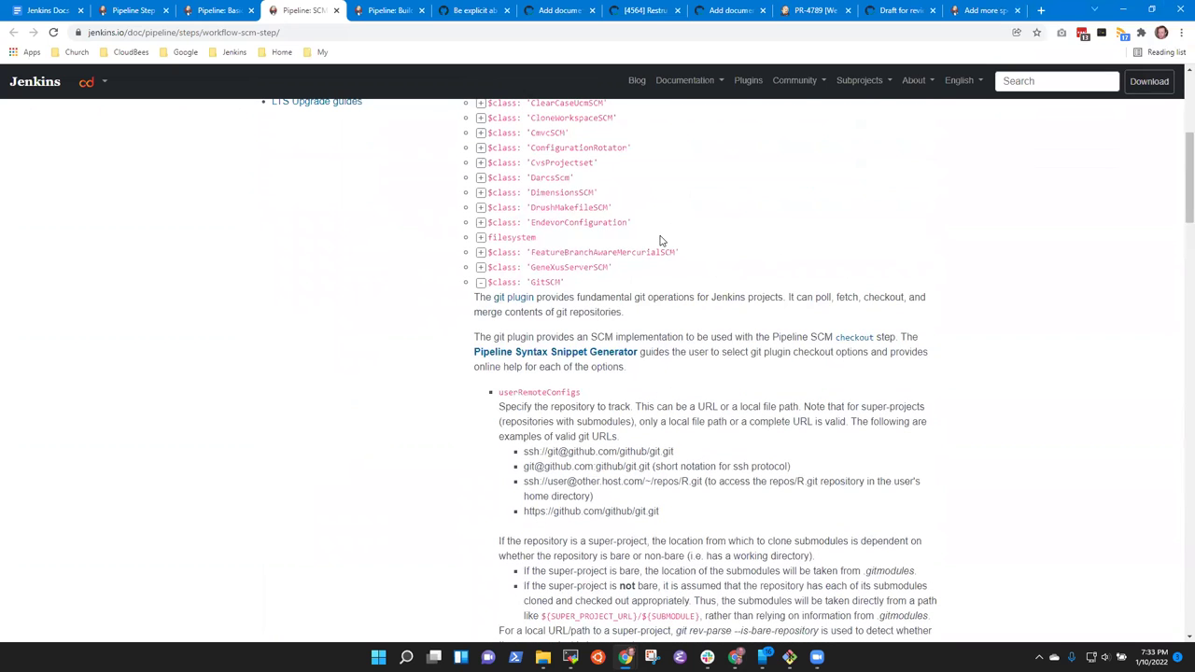
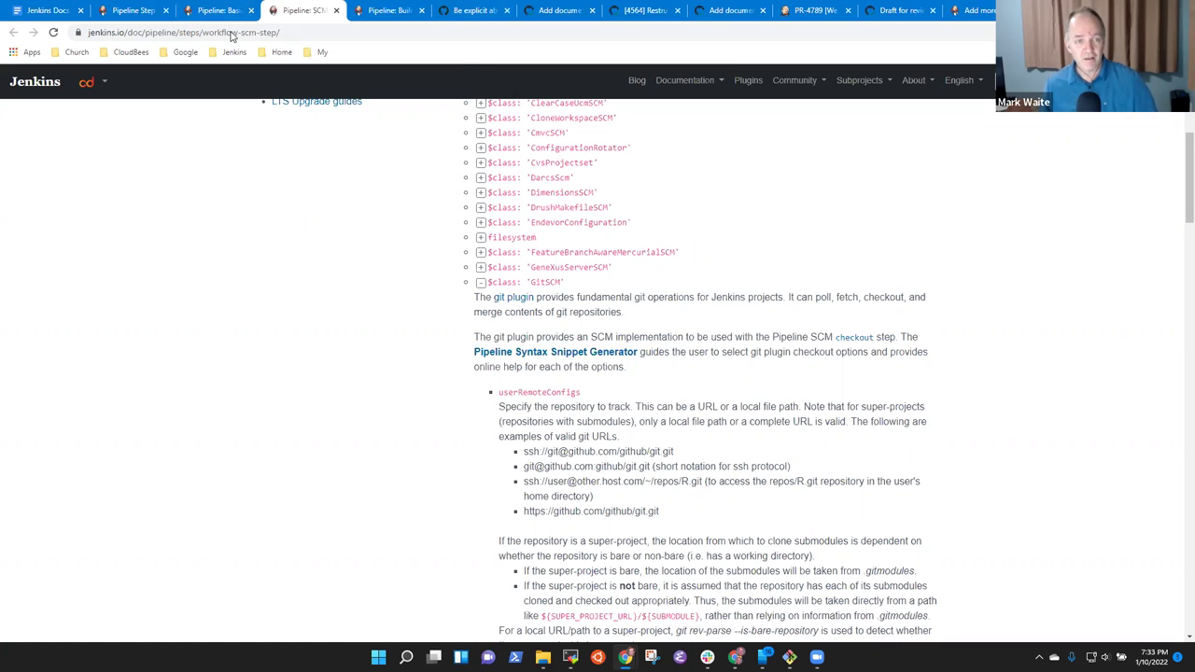
Open a new tab to the right showing the Jenkins Plugins index from the Jenkins bookmarks.
right_click(306, 13)
left_click(346, 25)
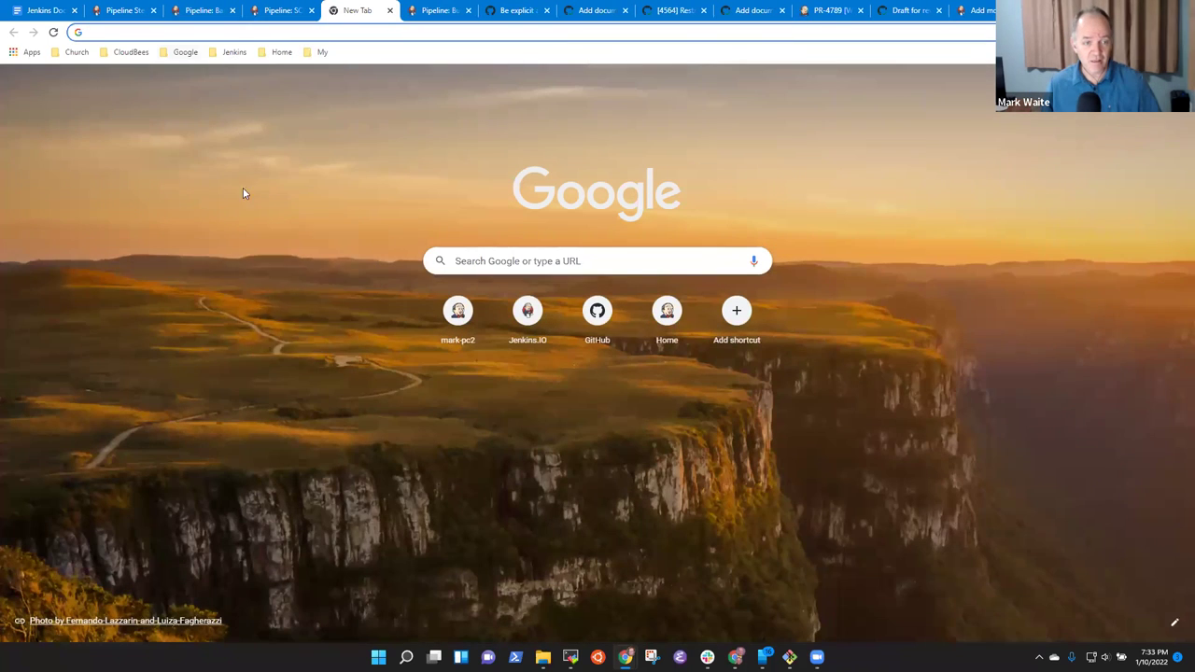
left_click(235, 51)
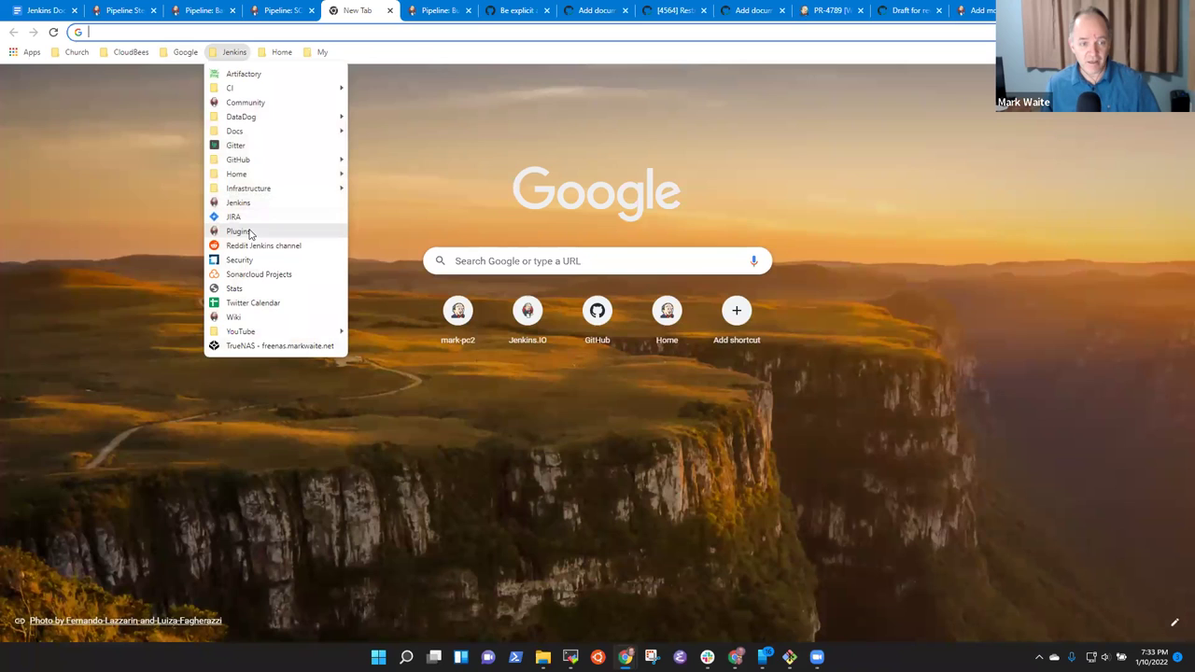
left_click(252, 234)
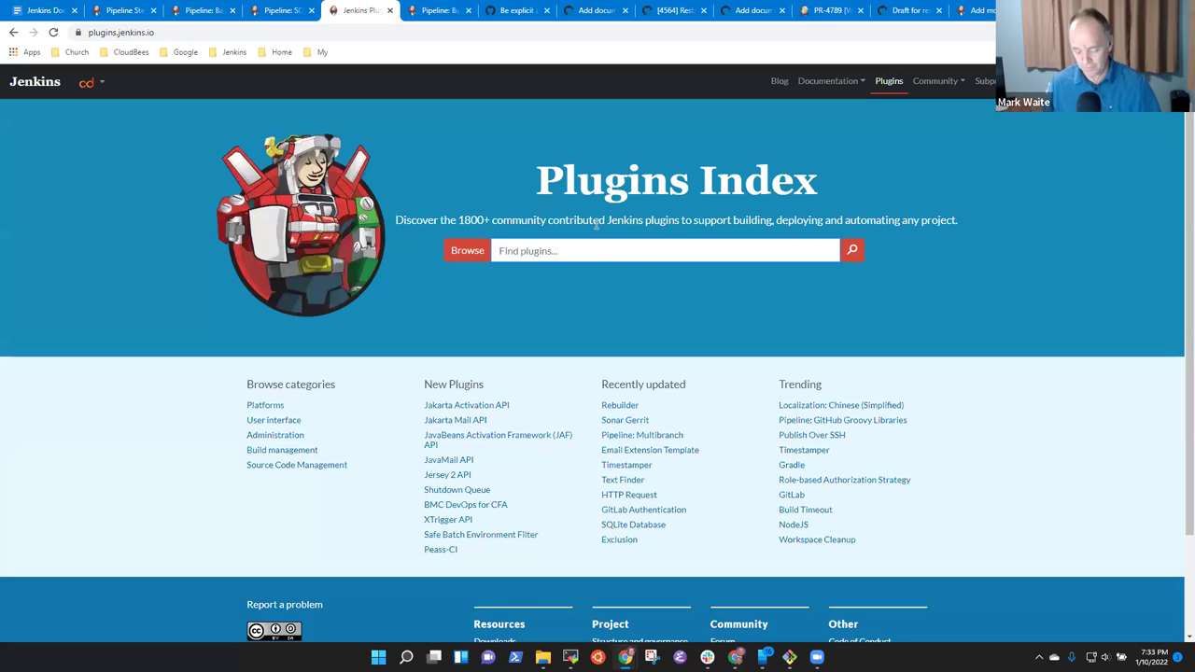
Search plugins for 'git', try 'pipeline', then search 'git' again for 83 results.
type("git")
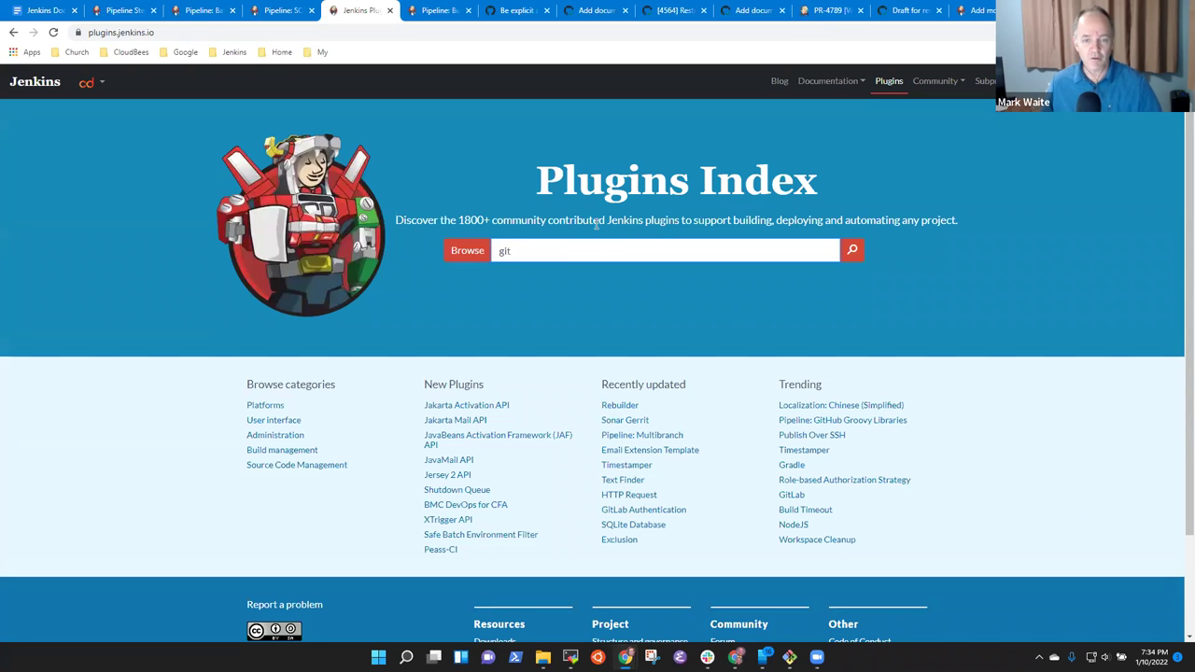
key("Return")
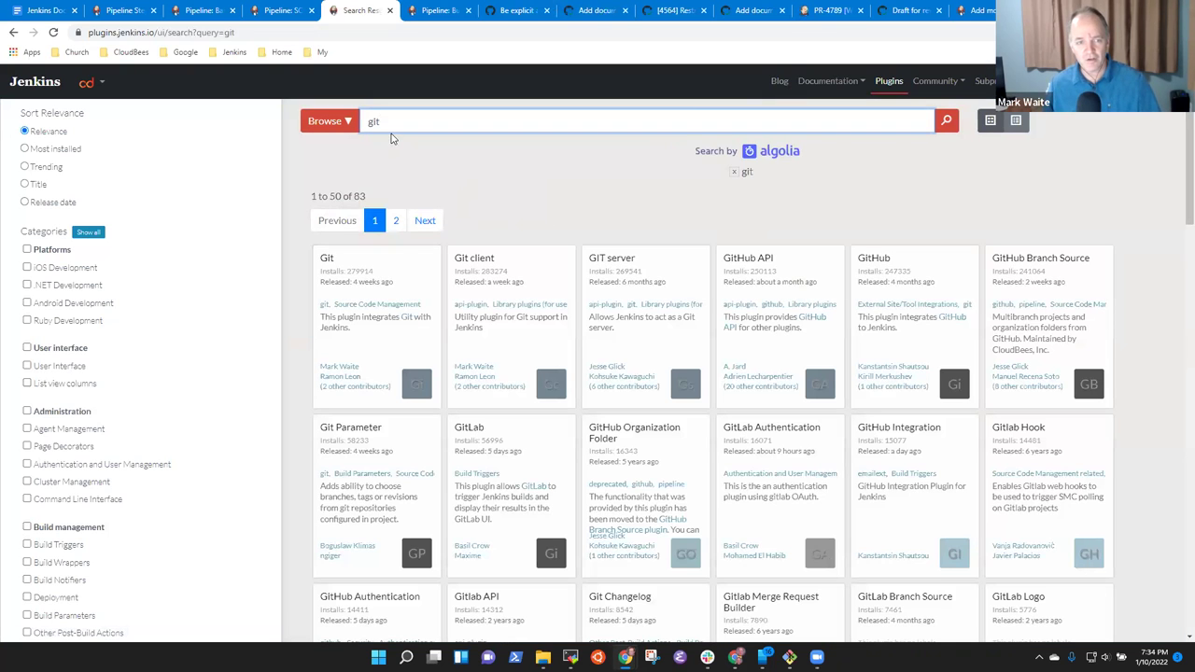
left_click_drag(364, 121, 477, 121)
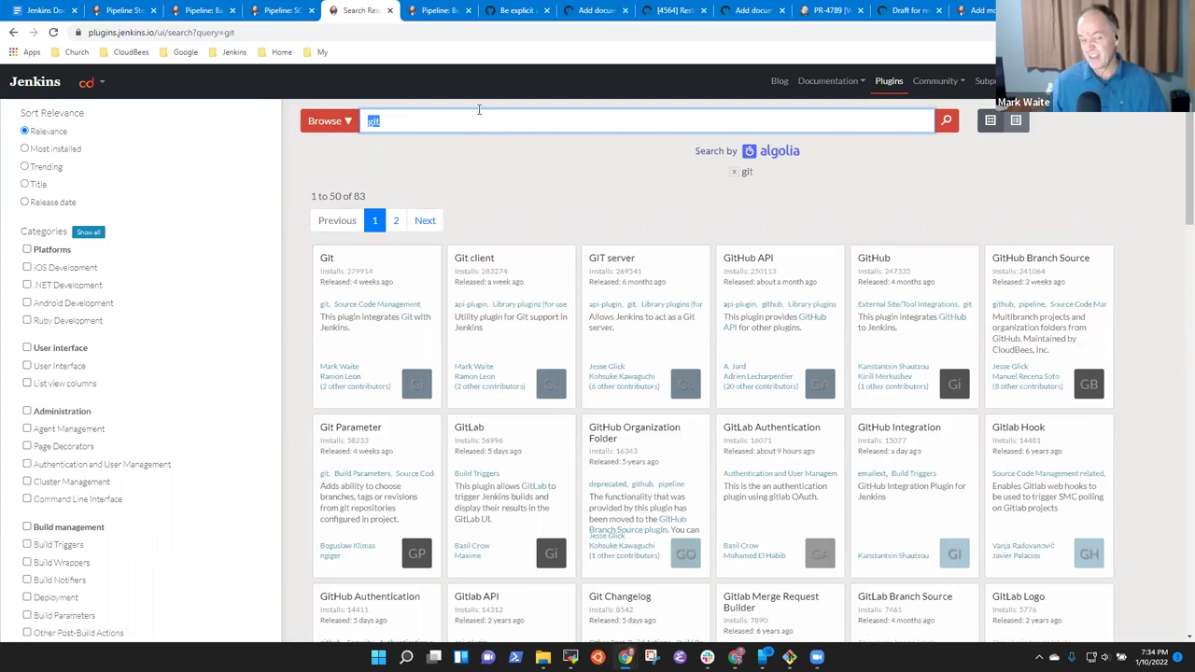
key("BackSpace")
type("git")
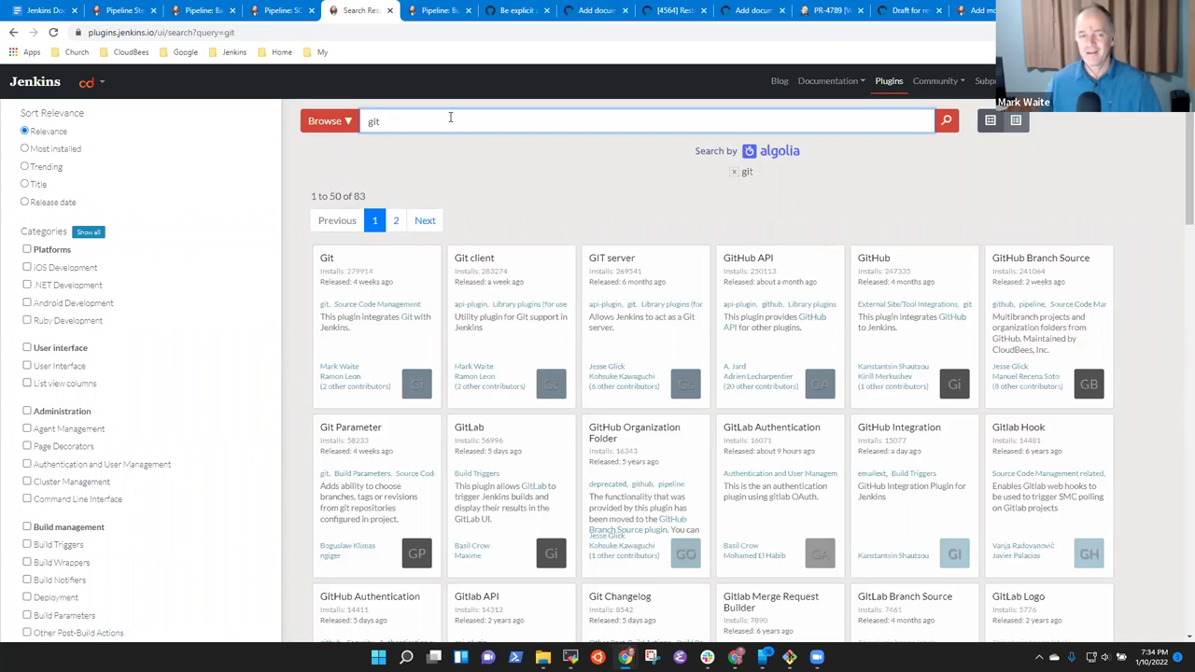
key("ctrl+a")
type("pipeline")
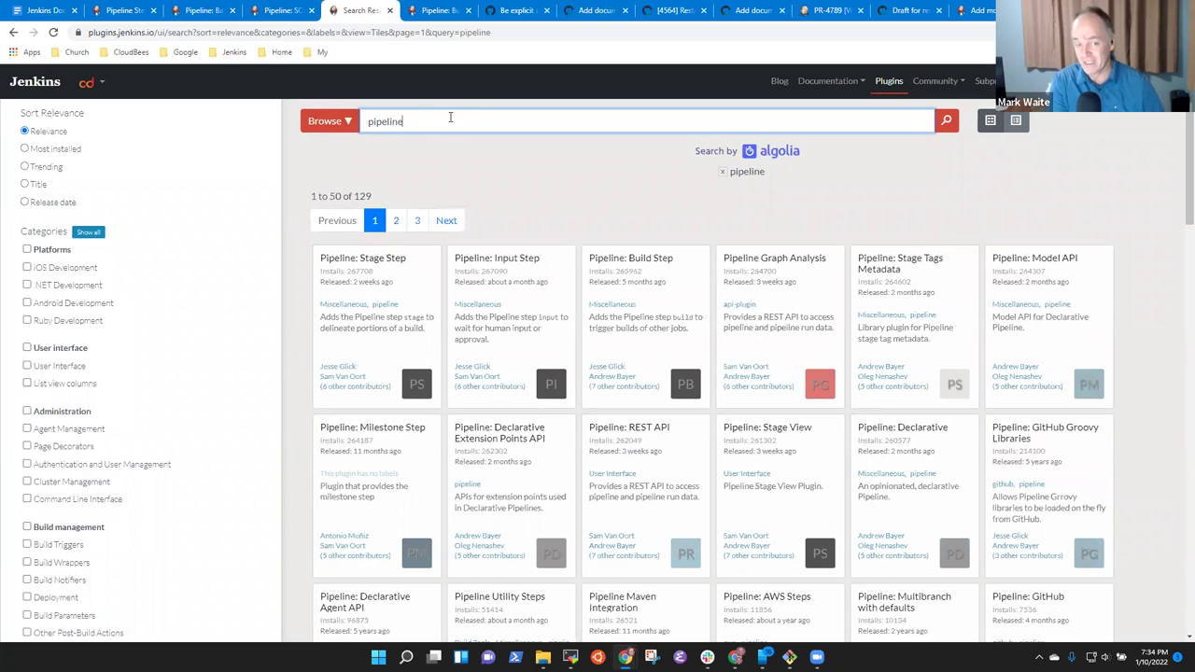
key("ctrl+a")
key("BackSpace")
type("git")
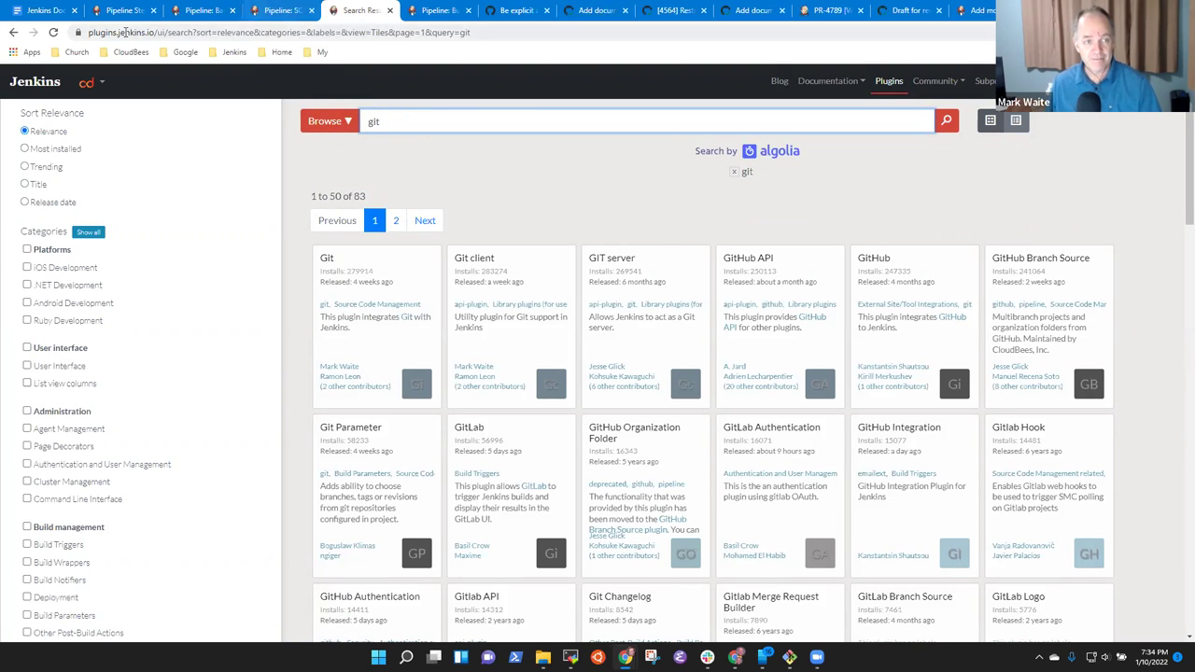
On the Pipeline: SCM Step page, collapse the $class: 'GitSCM' entry and scroll to the top.
left_click(282, 9)
scroll(648, 296, "up", 3)
scroll(609, 316, "down", 4)
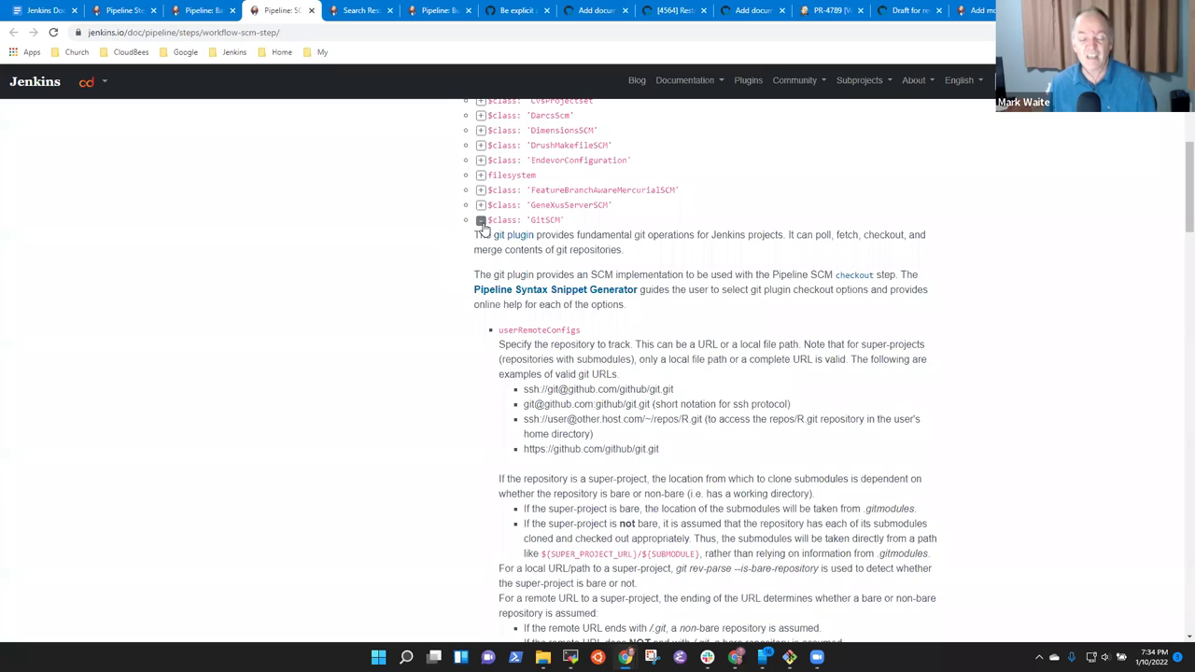
left_click(480, 221)
scroll(796, 337, "up", 5)
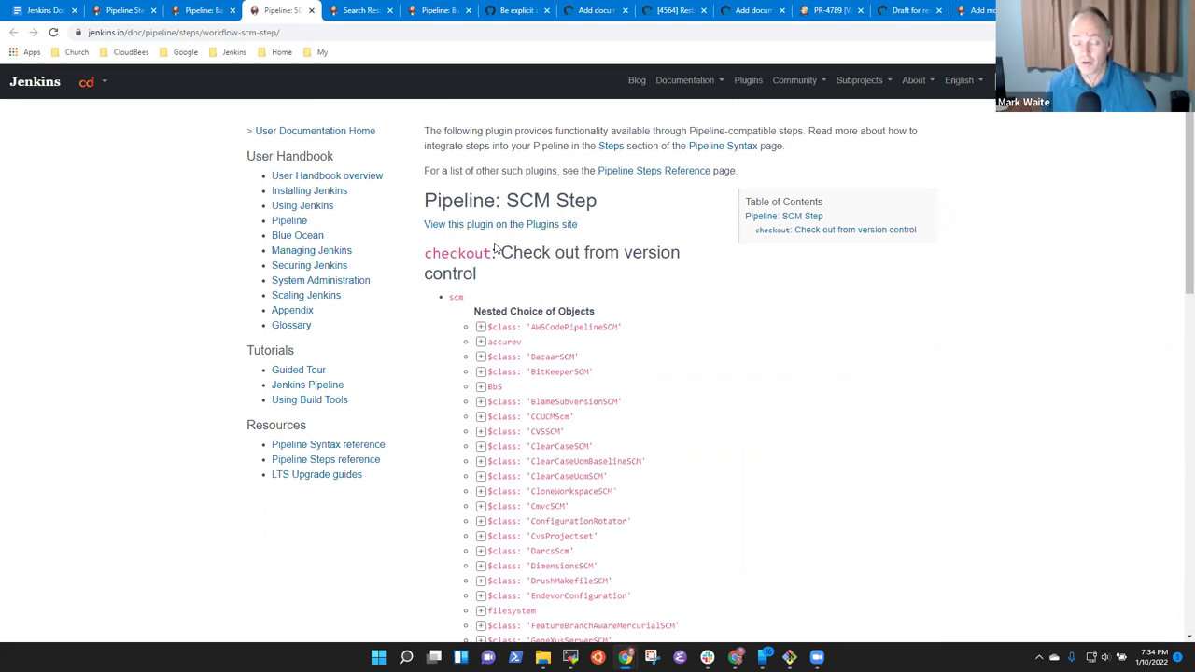
Clear the plugin search box and open the Git plugin 4.10.1 page from the results.
left_click(377, 10)
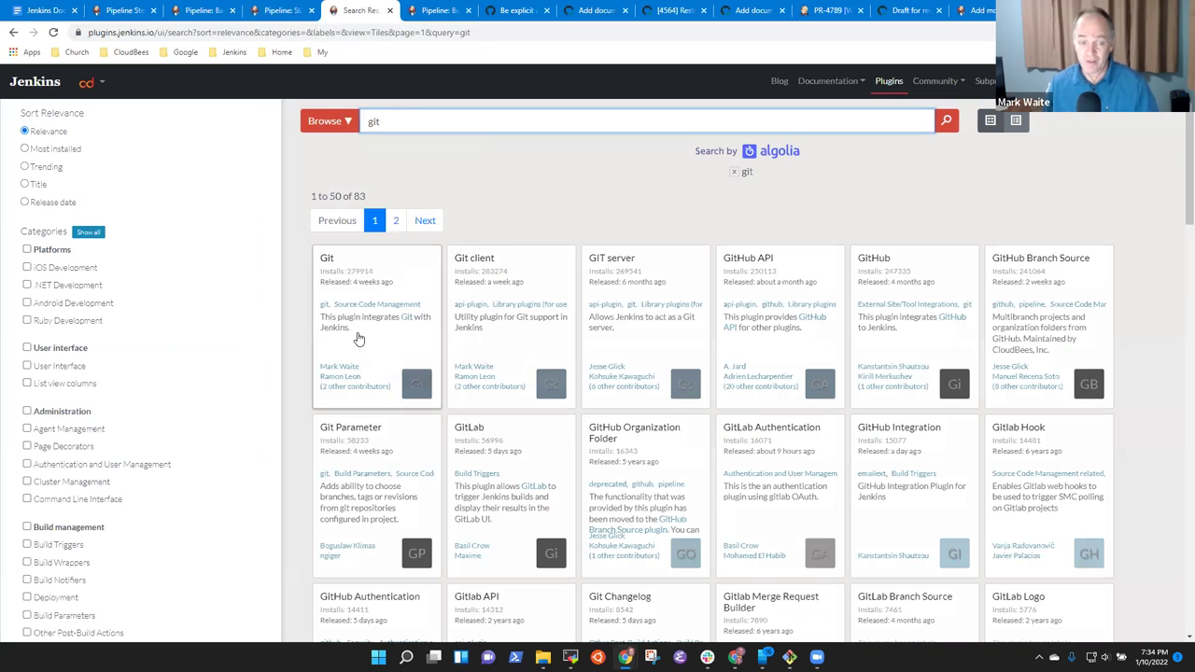
double_click(407, 119)
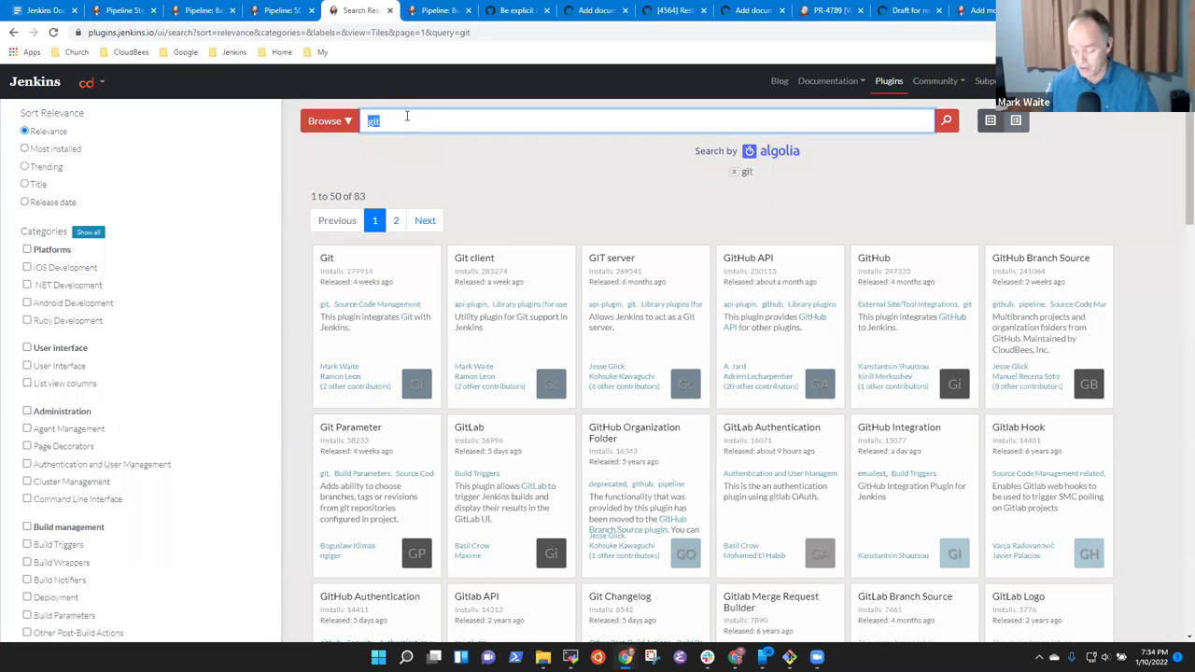
key("BackSpace")
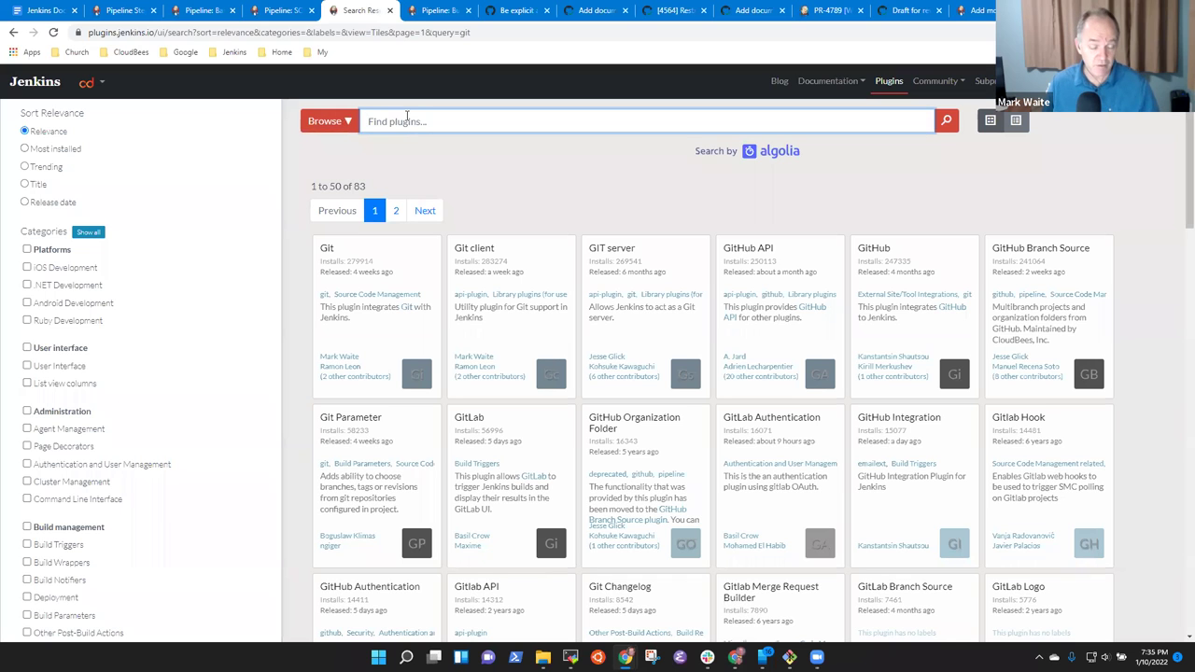
left_click(289, 12)
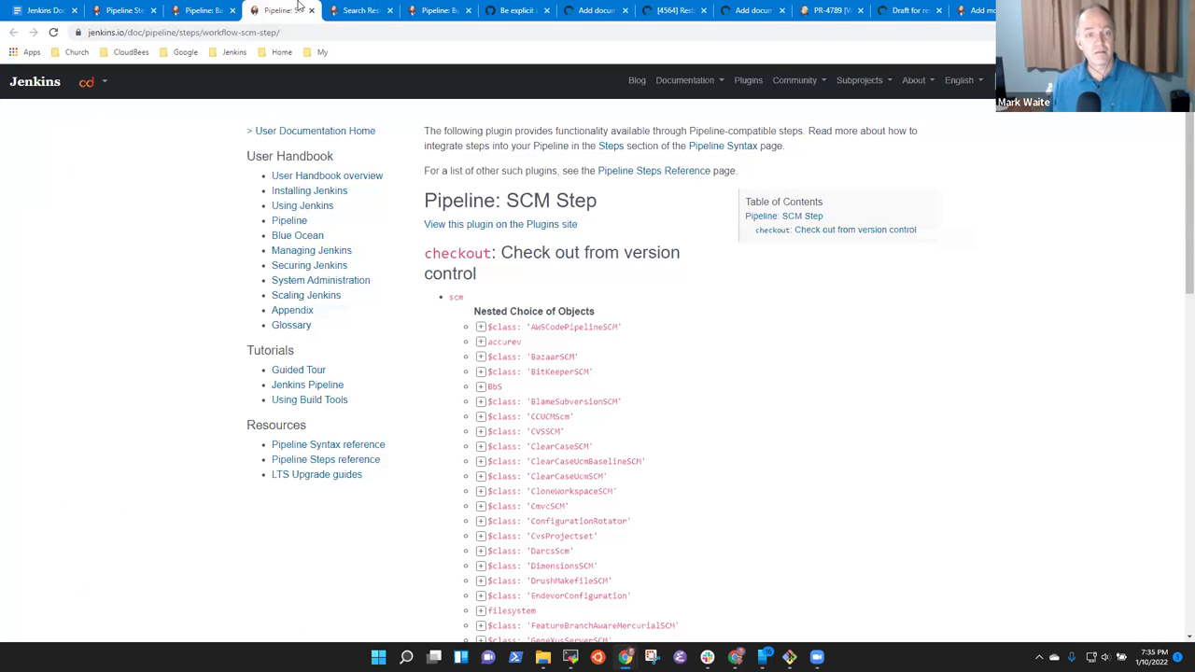
left_click(358, 12)
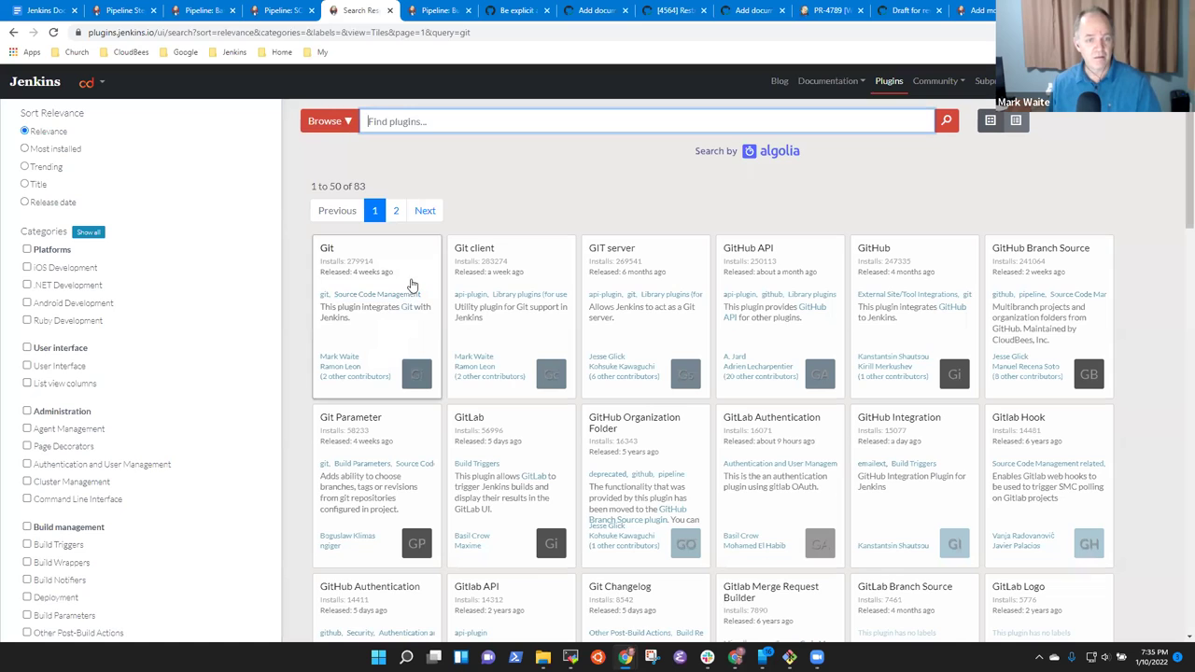
left_click(409, 286)
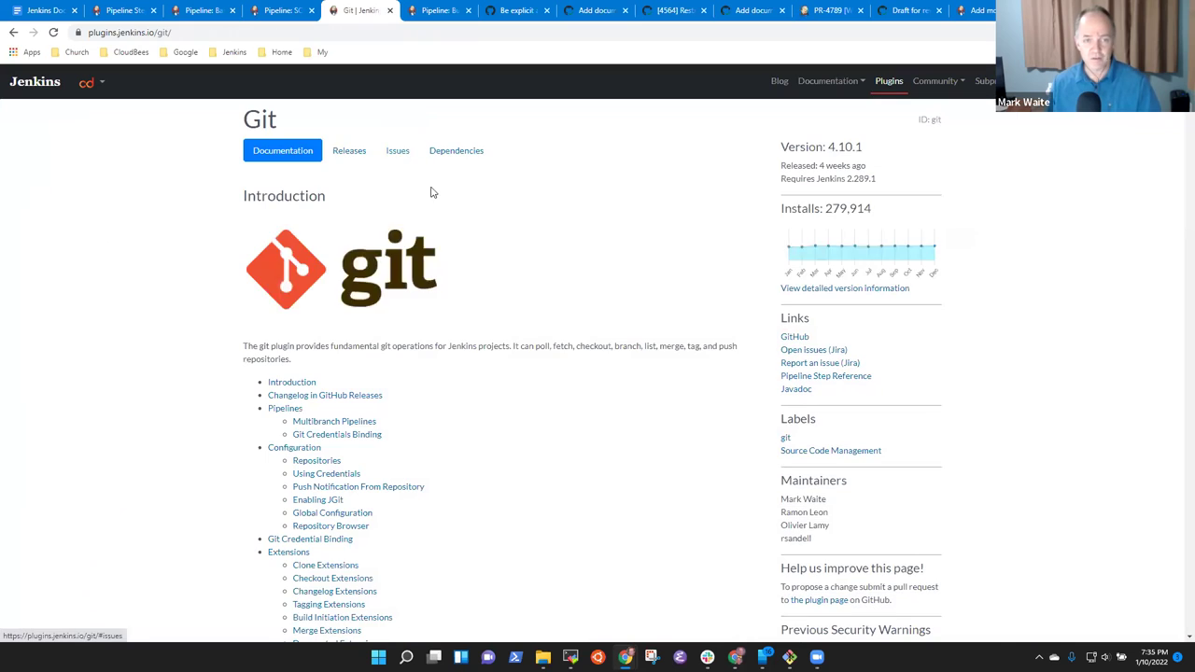
left_click(285, 10)
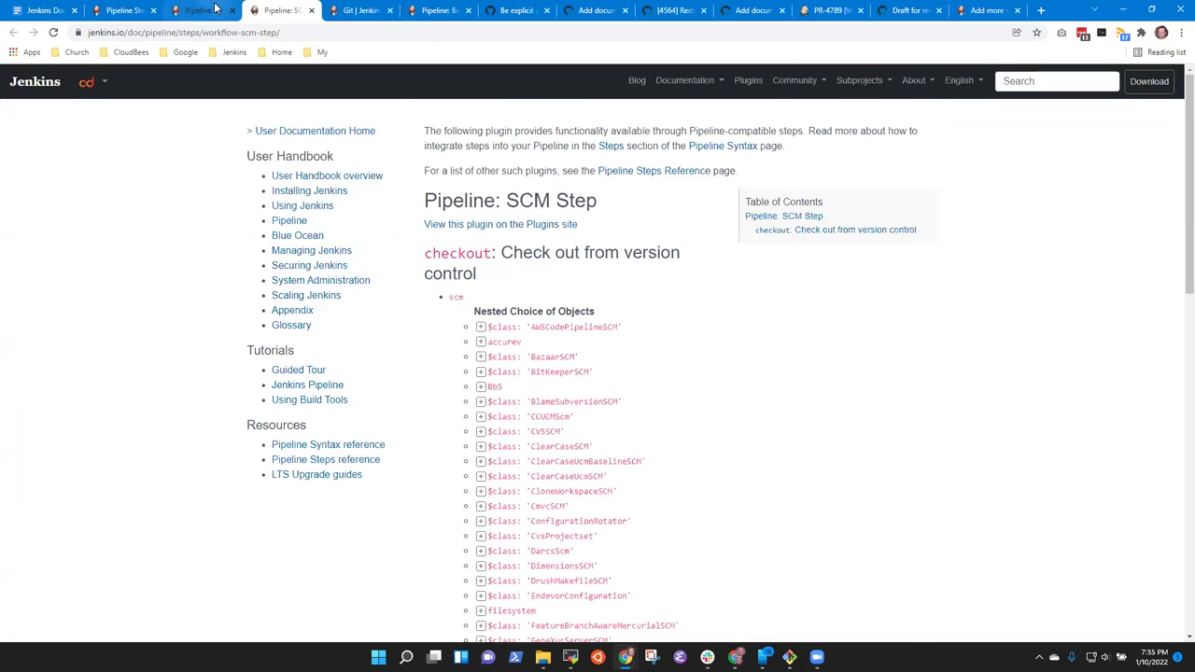
Show the 'Pipeline Step Documentation Generator improvements' project idea, scrolled to its Background section.
left_click(217, 13)
left_click(130, 15)
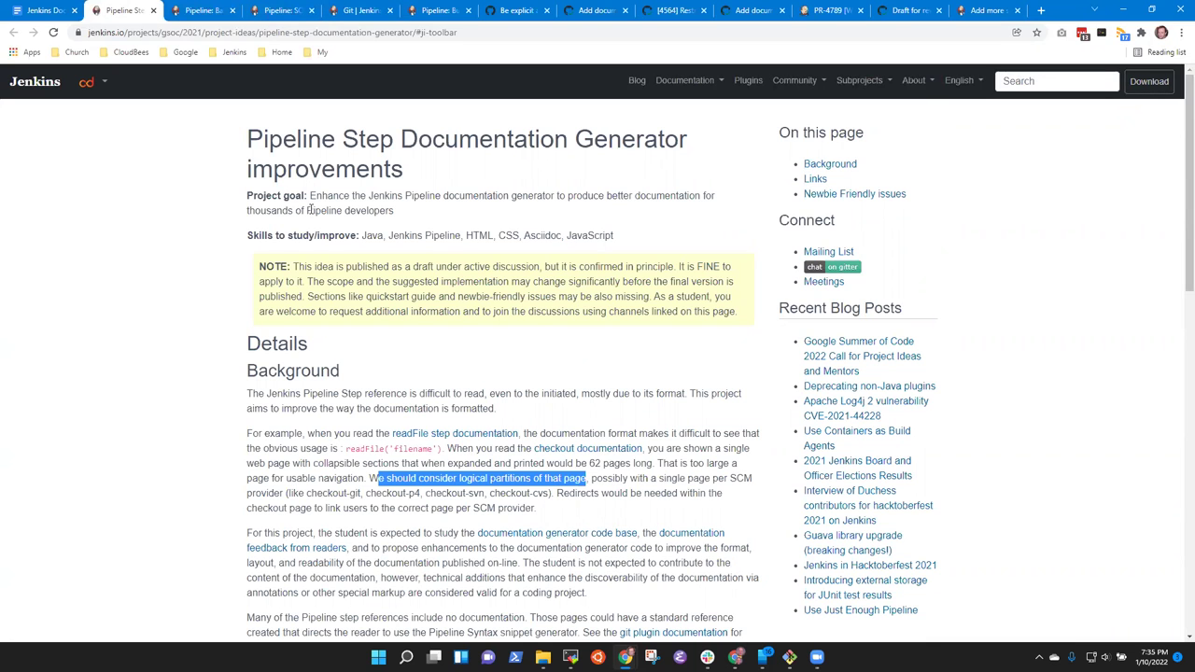
scroll(500, 495, "down", 1)
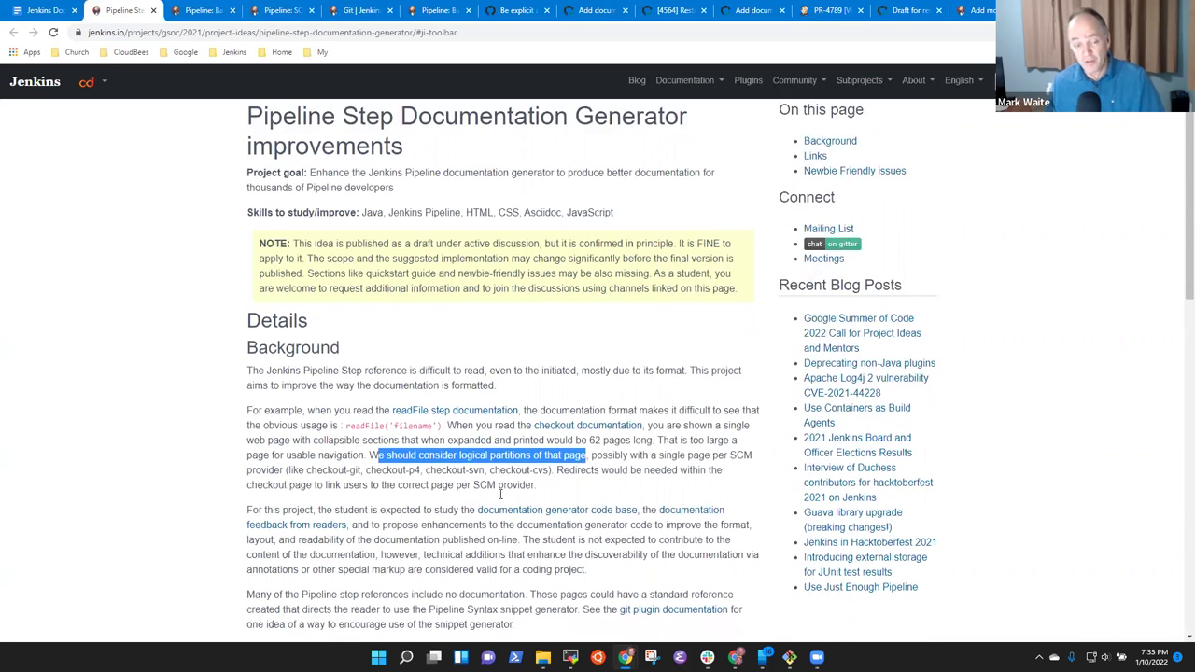
scroll(501, 495, "down", 3)
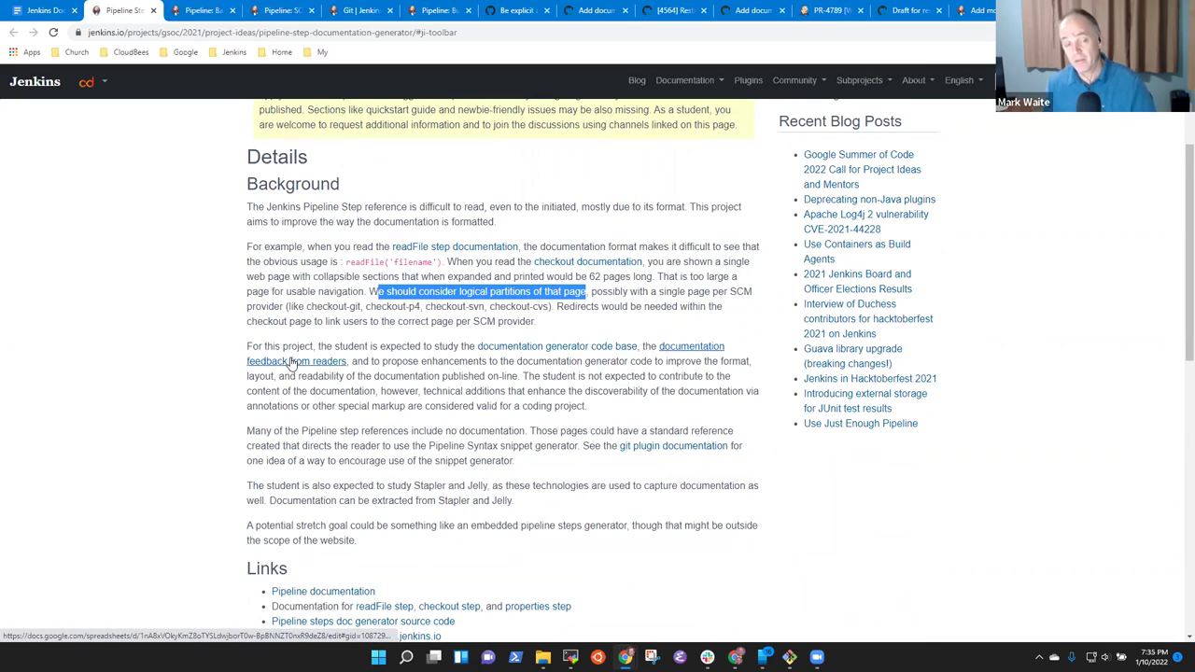
Open the reader feedback sheet, jump to the last response row near 1247, then go back.
left_click(292, 366)
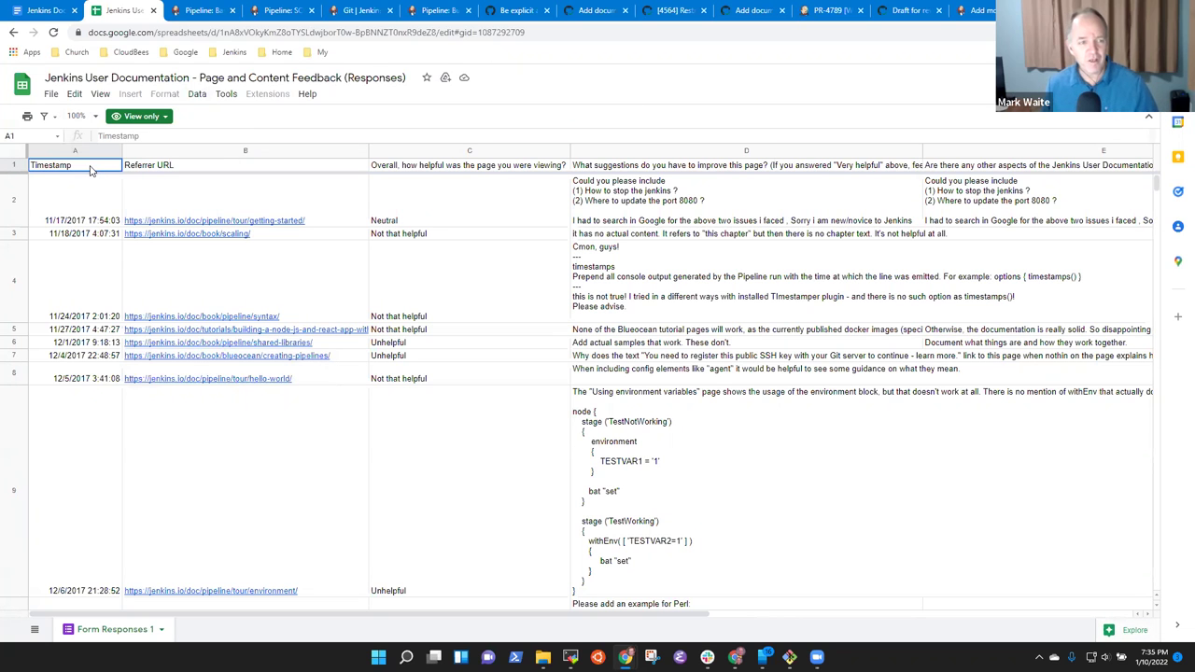
key("ctrl+Down")
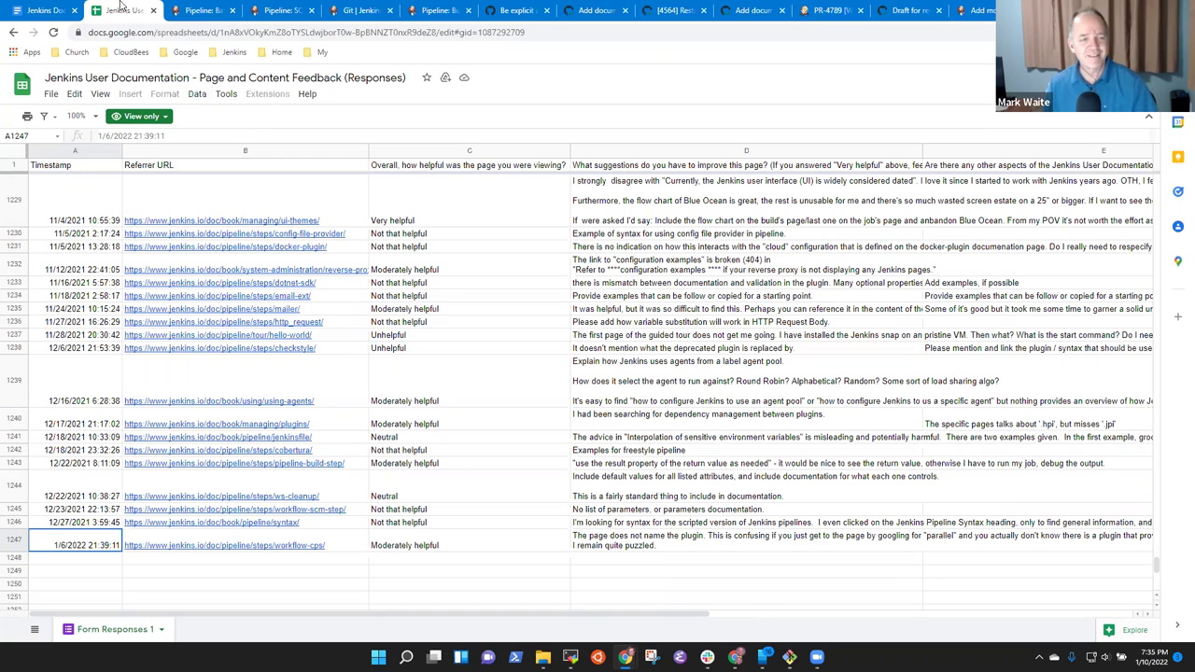
left_click(14, 32)
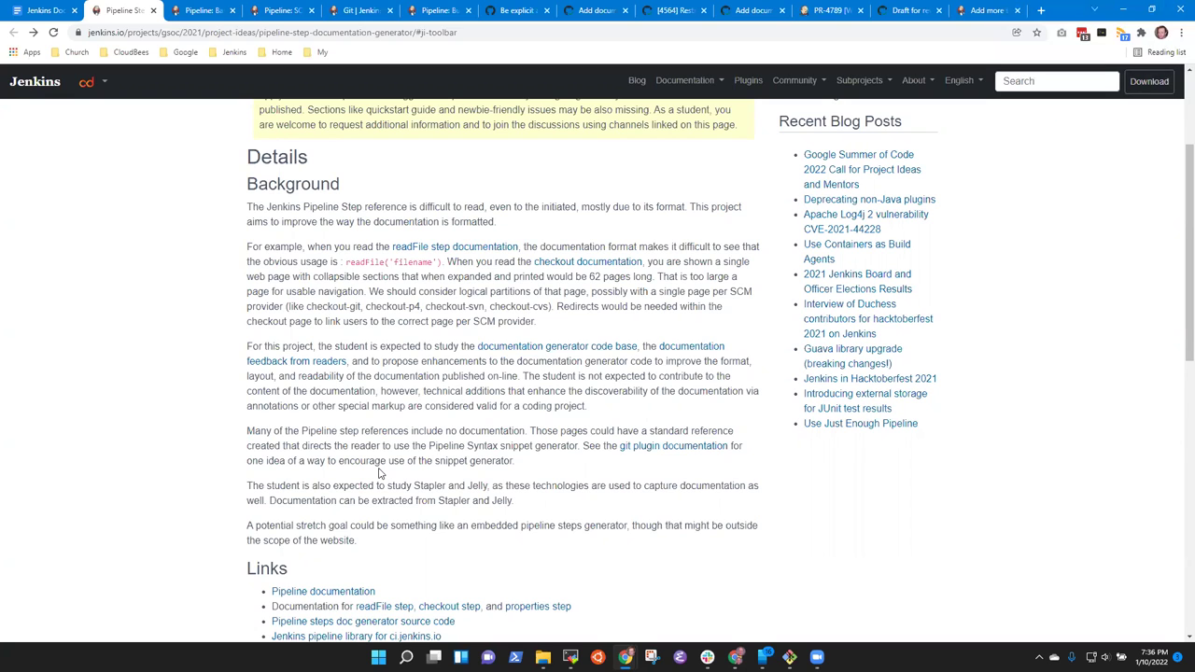
Scroll up the project idea page and switch back to the Pipeline: SCM Step reference.
scroll(379, 473, "up", 2)
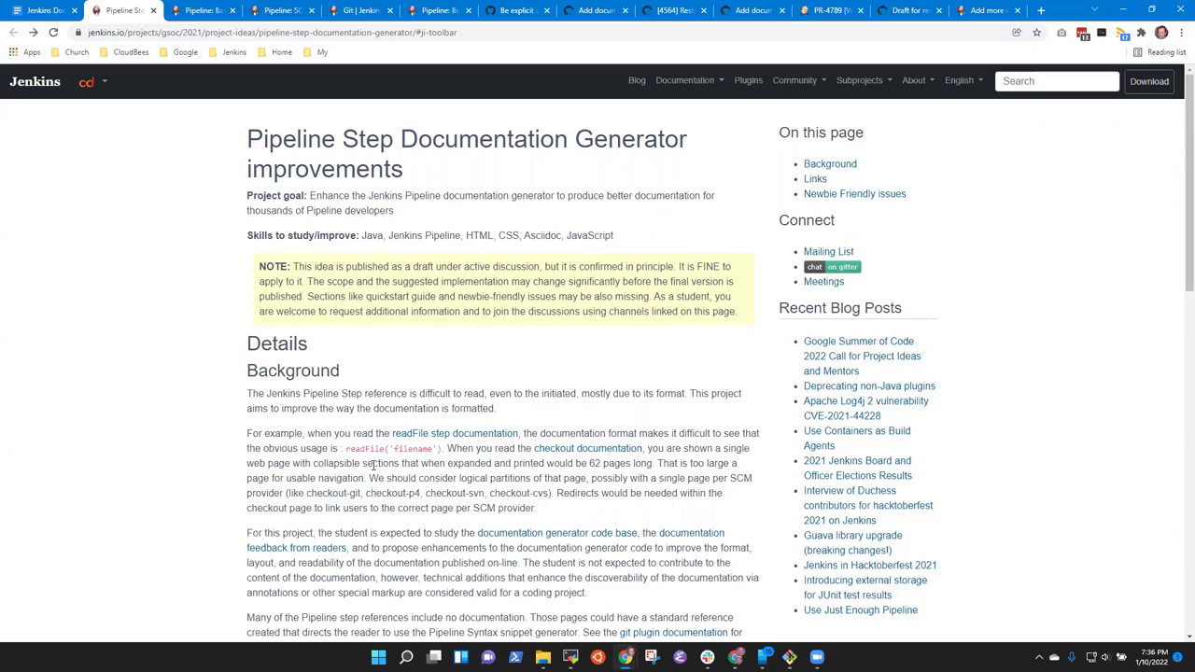
left_click(280, 10)
left_click(201, 11)
left_click(280, 11)
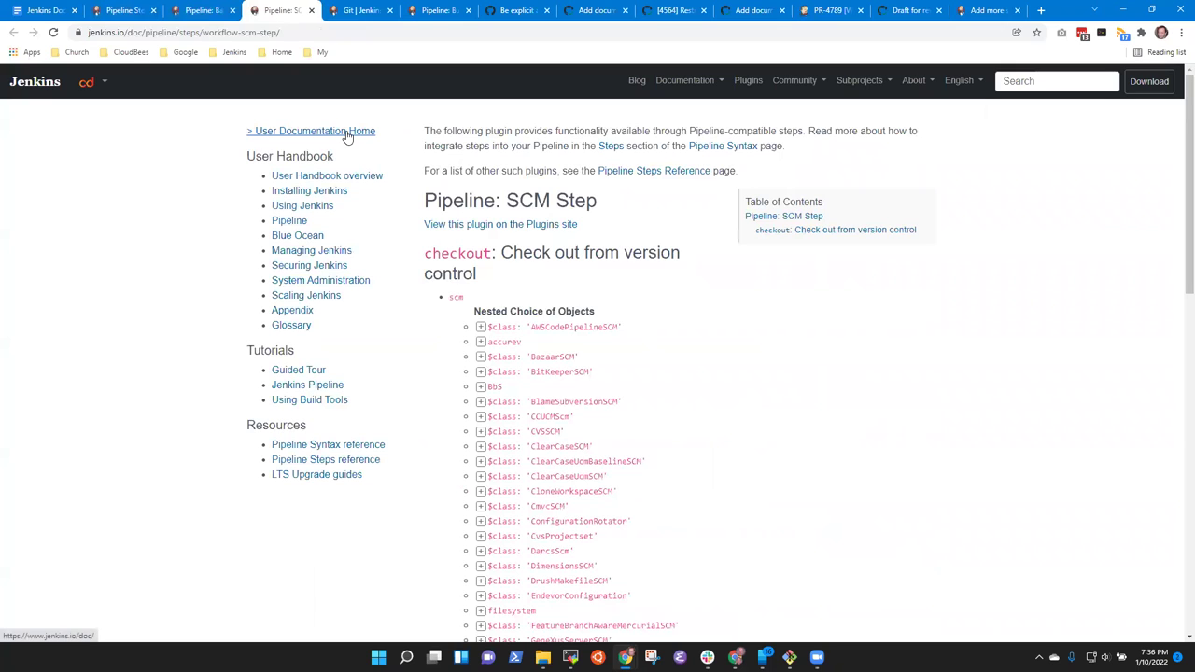